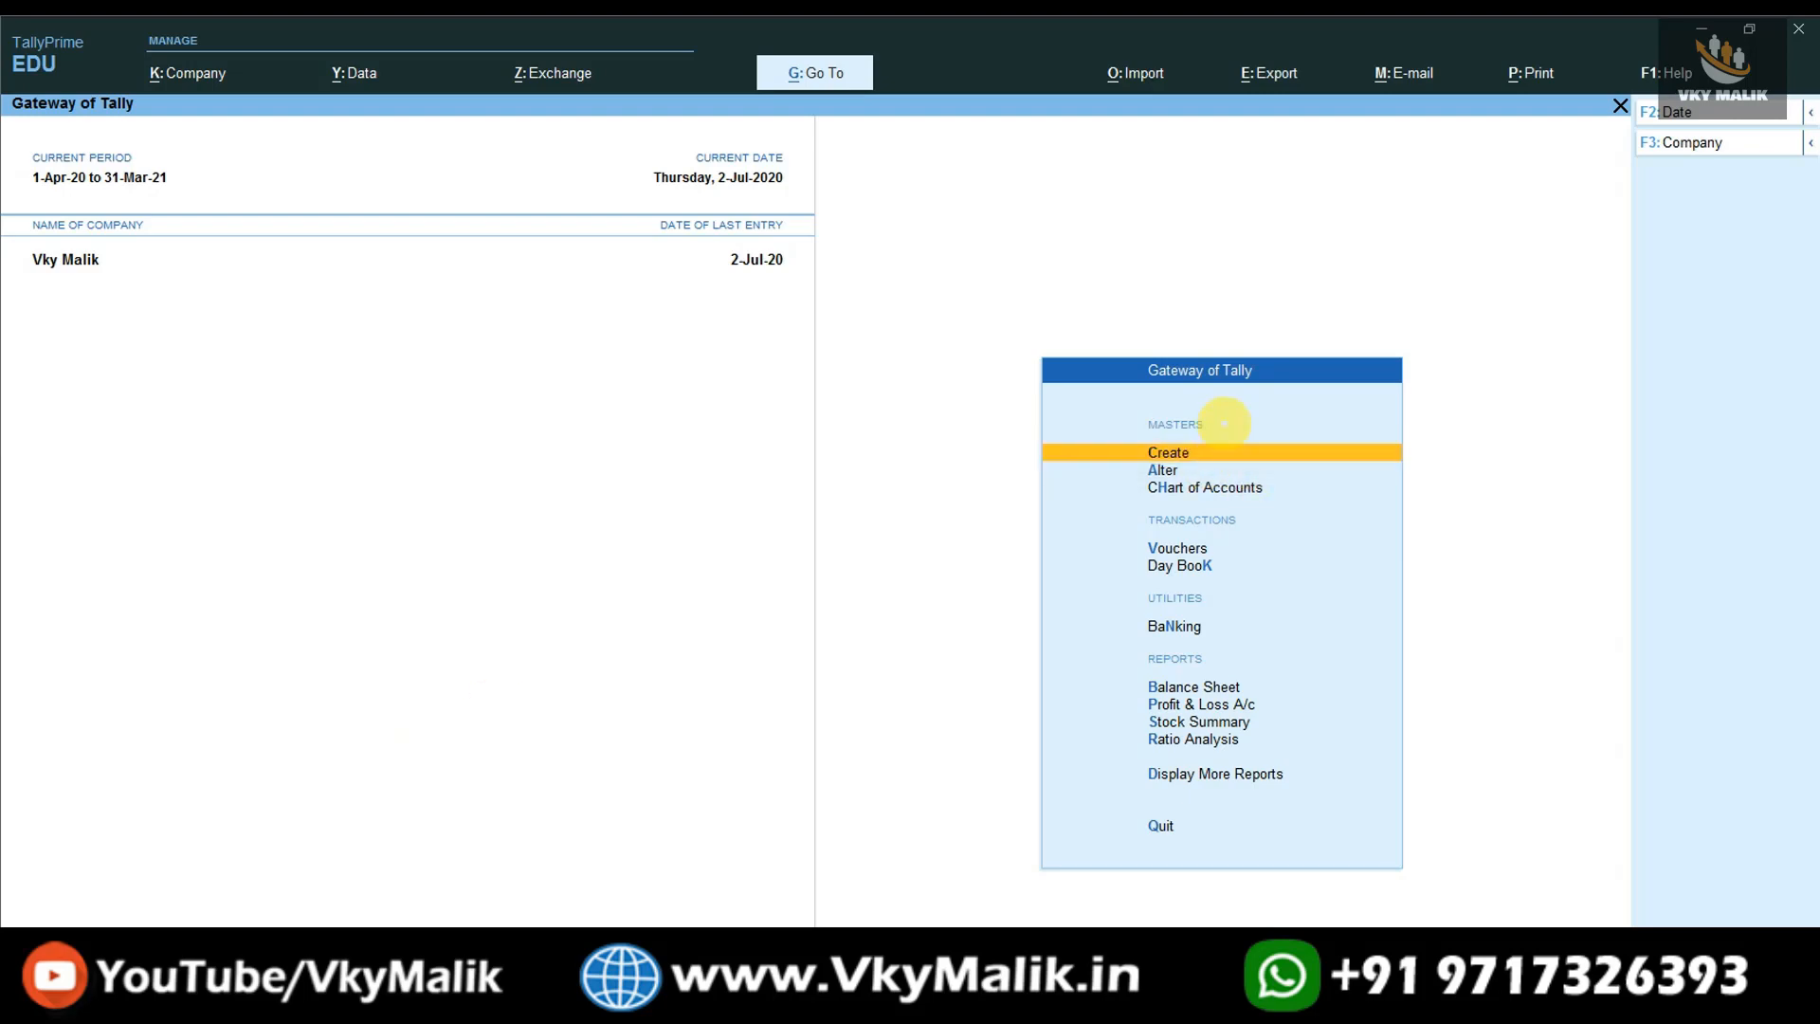
Open the creation form for a new inventory unit master.
key("Return")
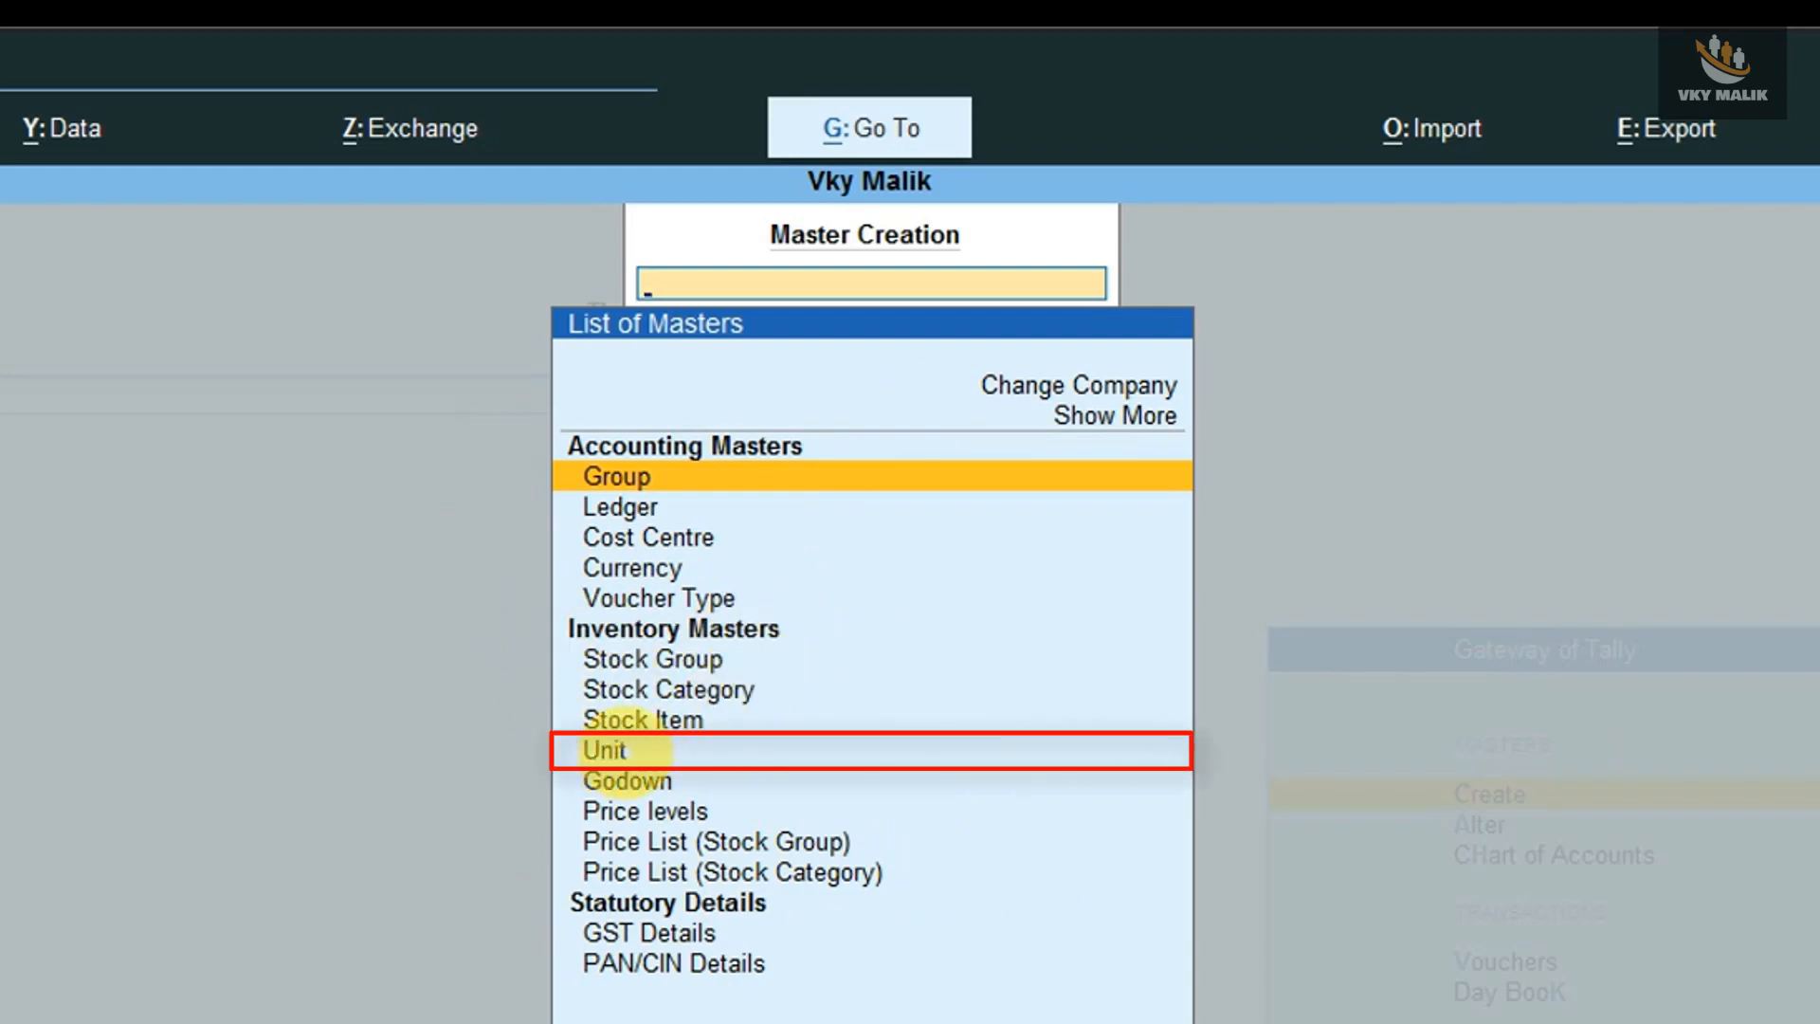
key("Down")
key("Down")
key("Down")
key("Down")
key("Down")
key("Down")
key("Down")
key("Down")
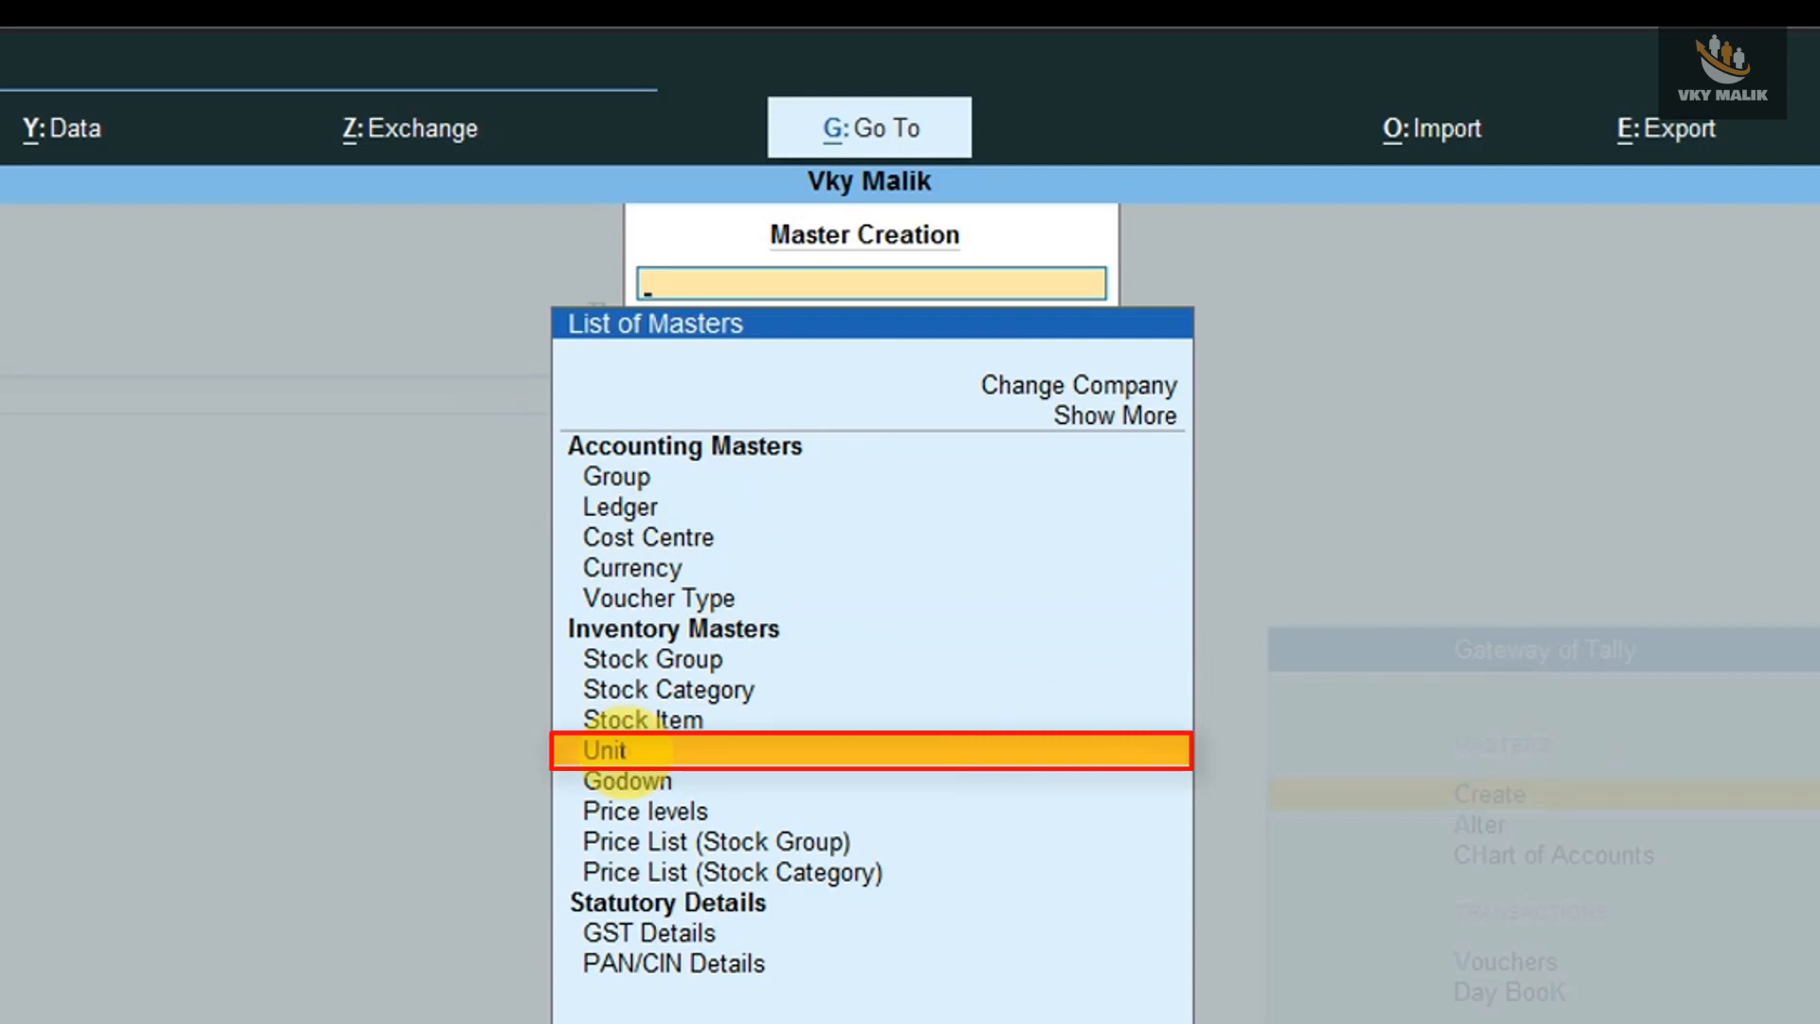
key("Return")
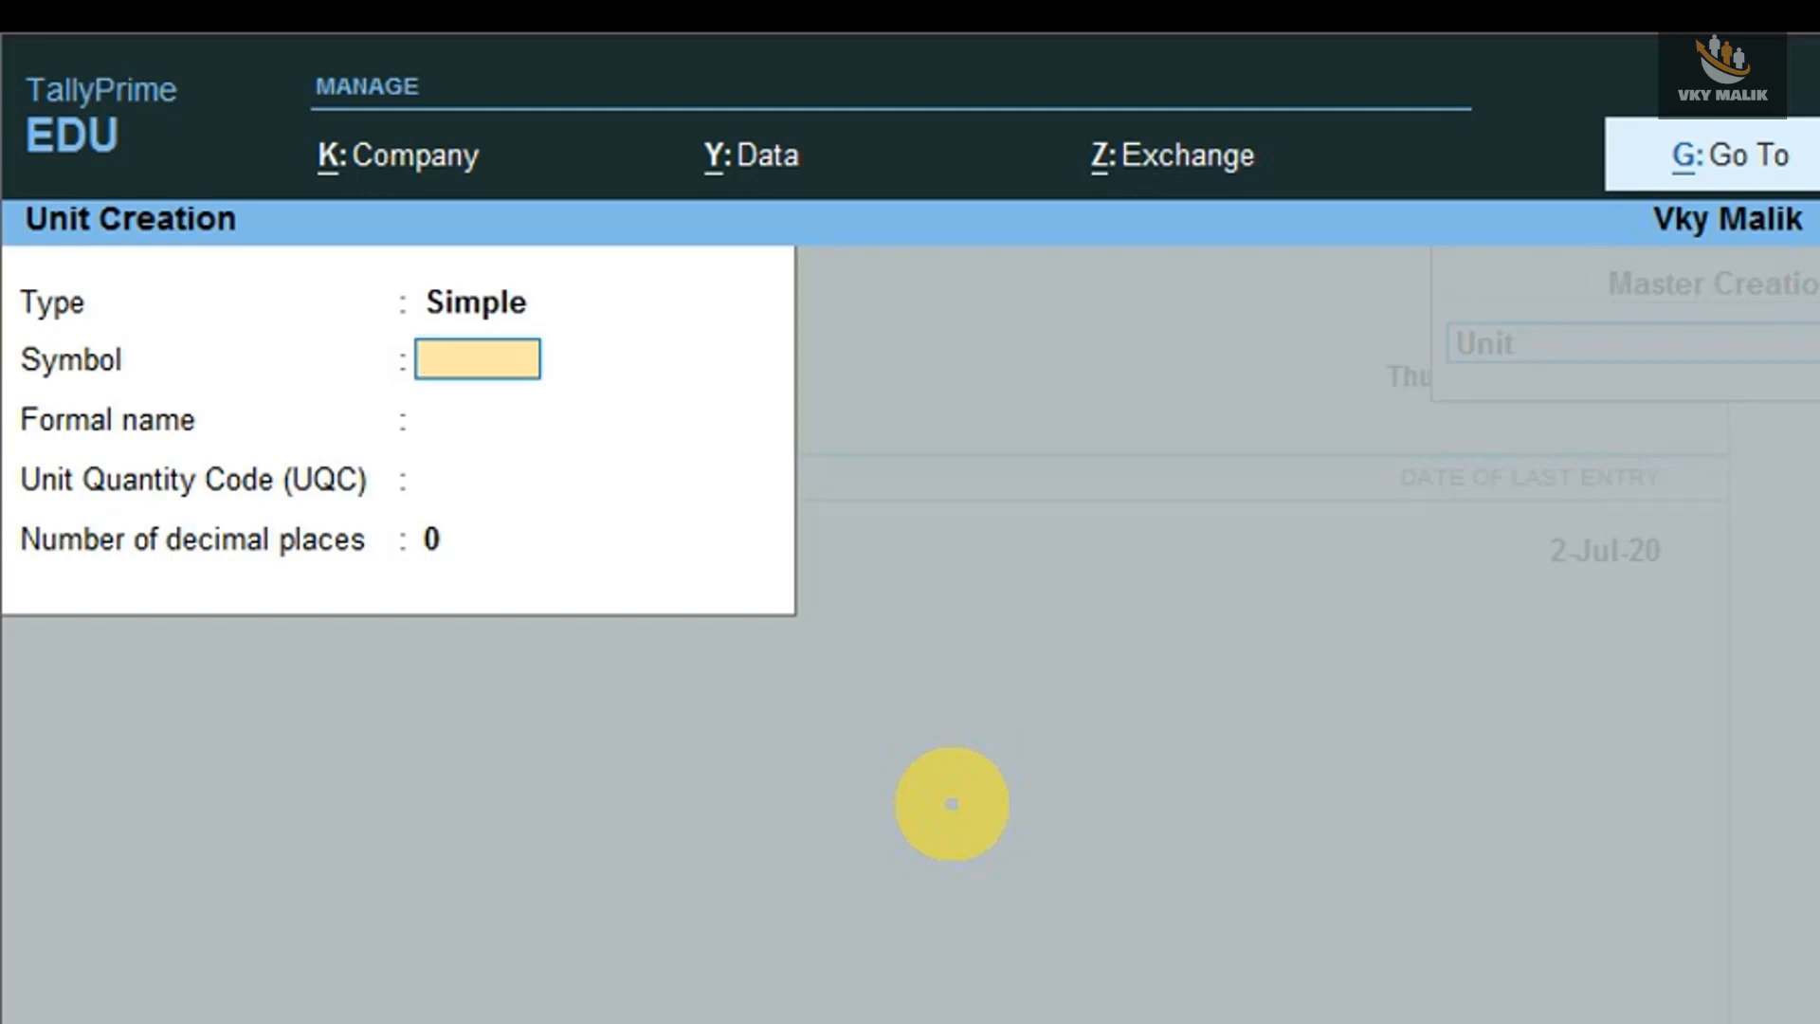
Create a simple unit with symbol KG, quantity code KGS-KILOGRAMS and 0 decimal places.
type("KG")
key("Return")
key("Return")
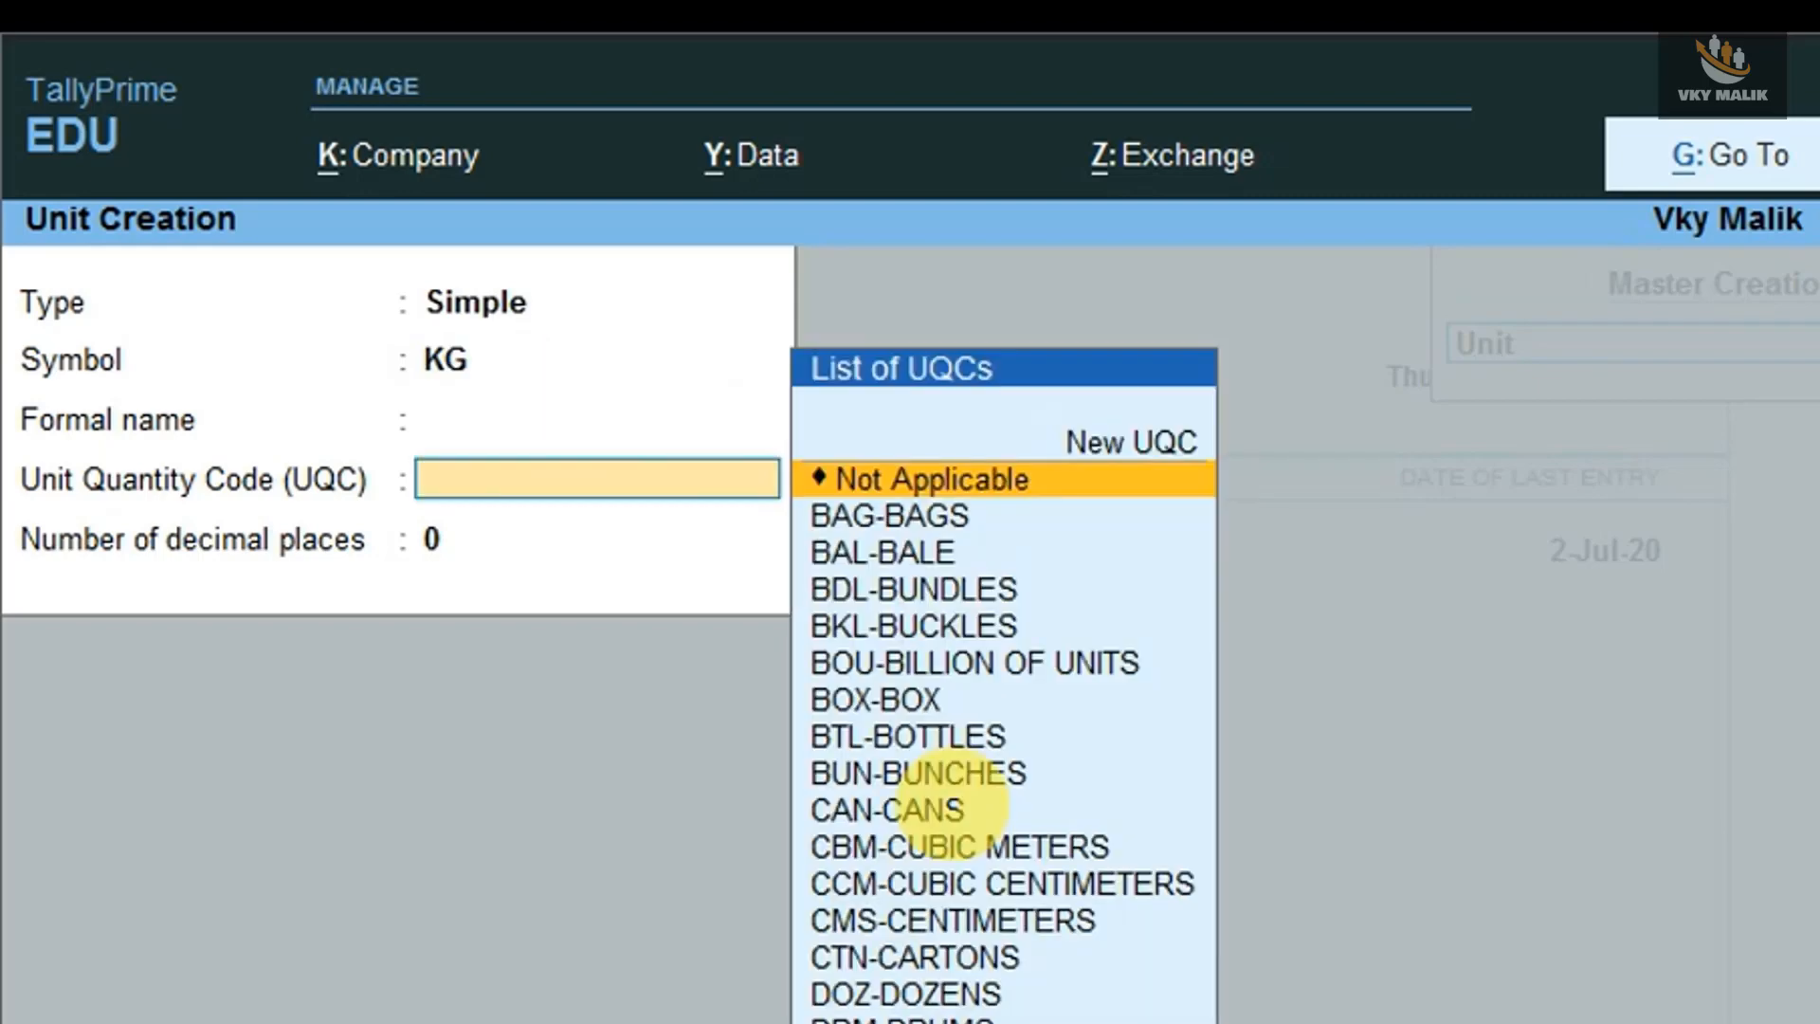
type("kg")
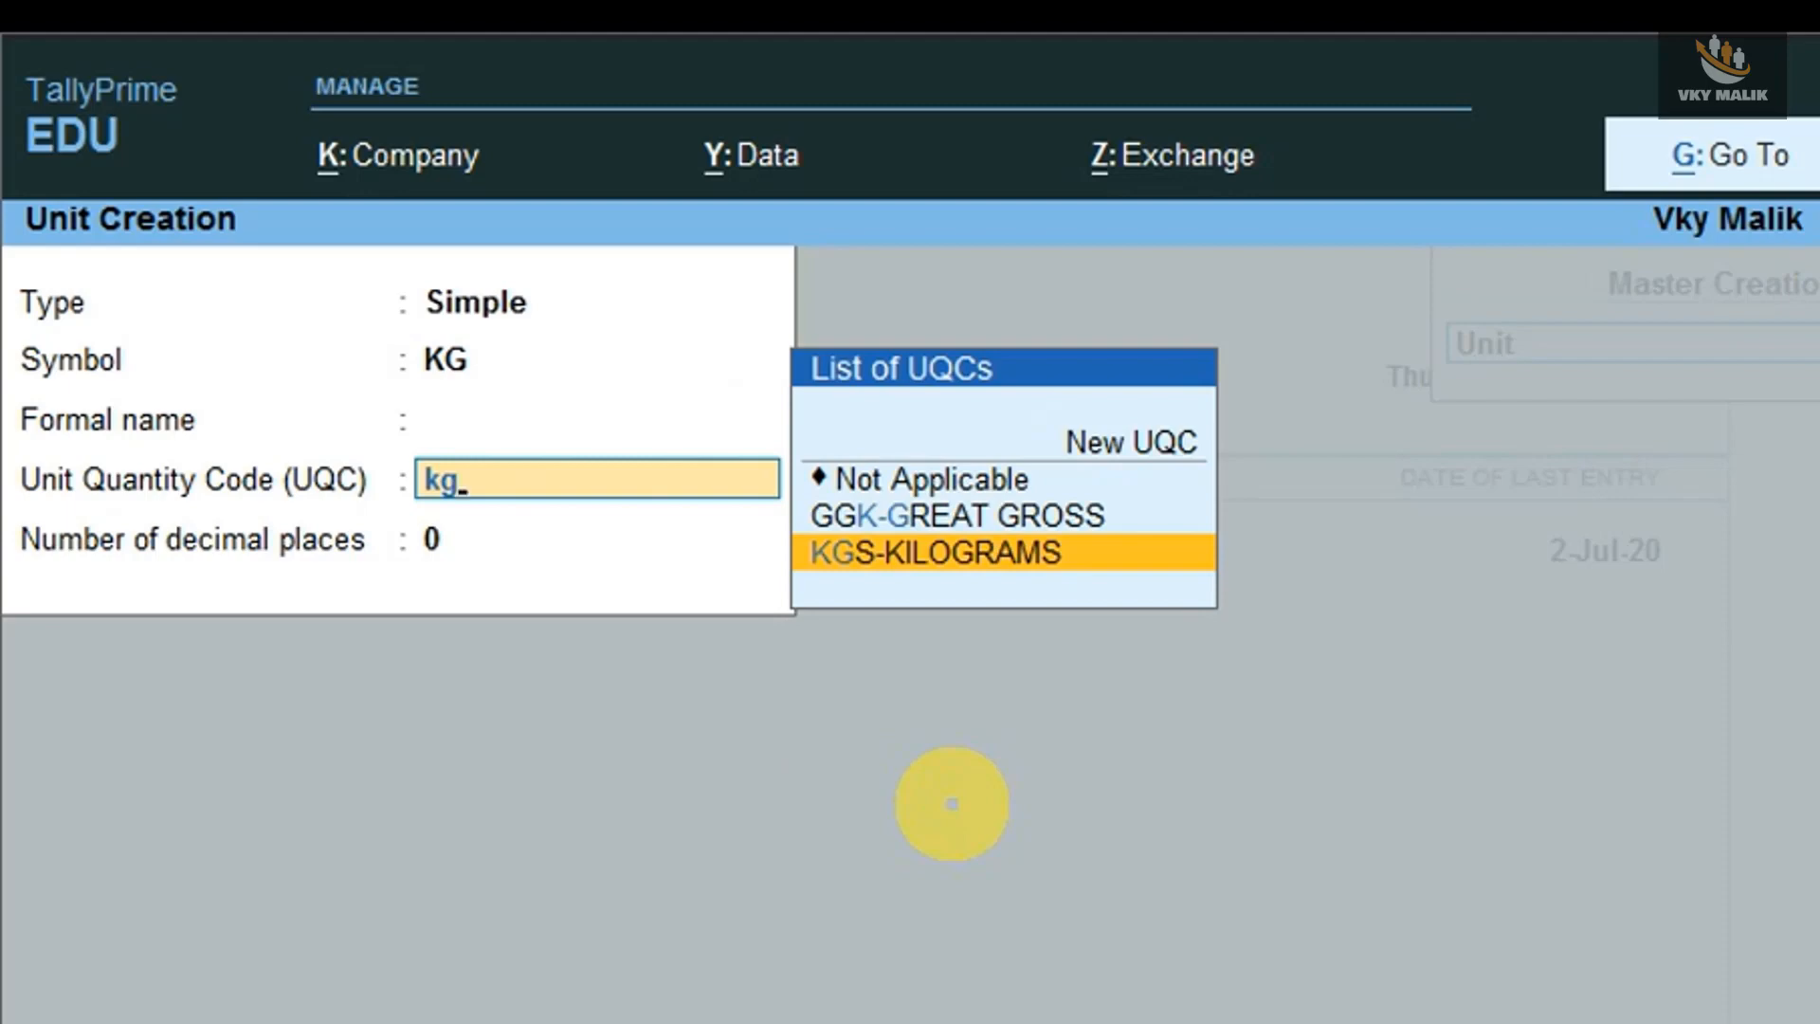
key("Return")
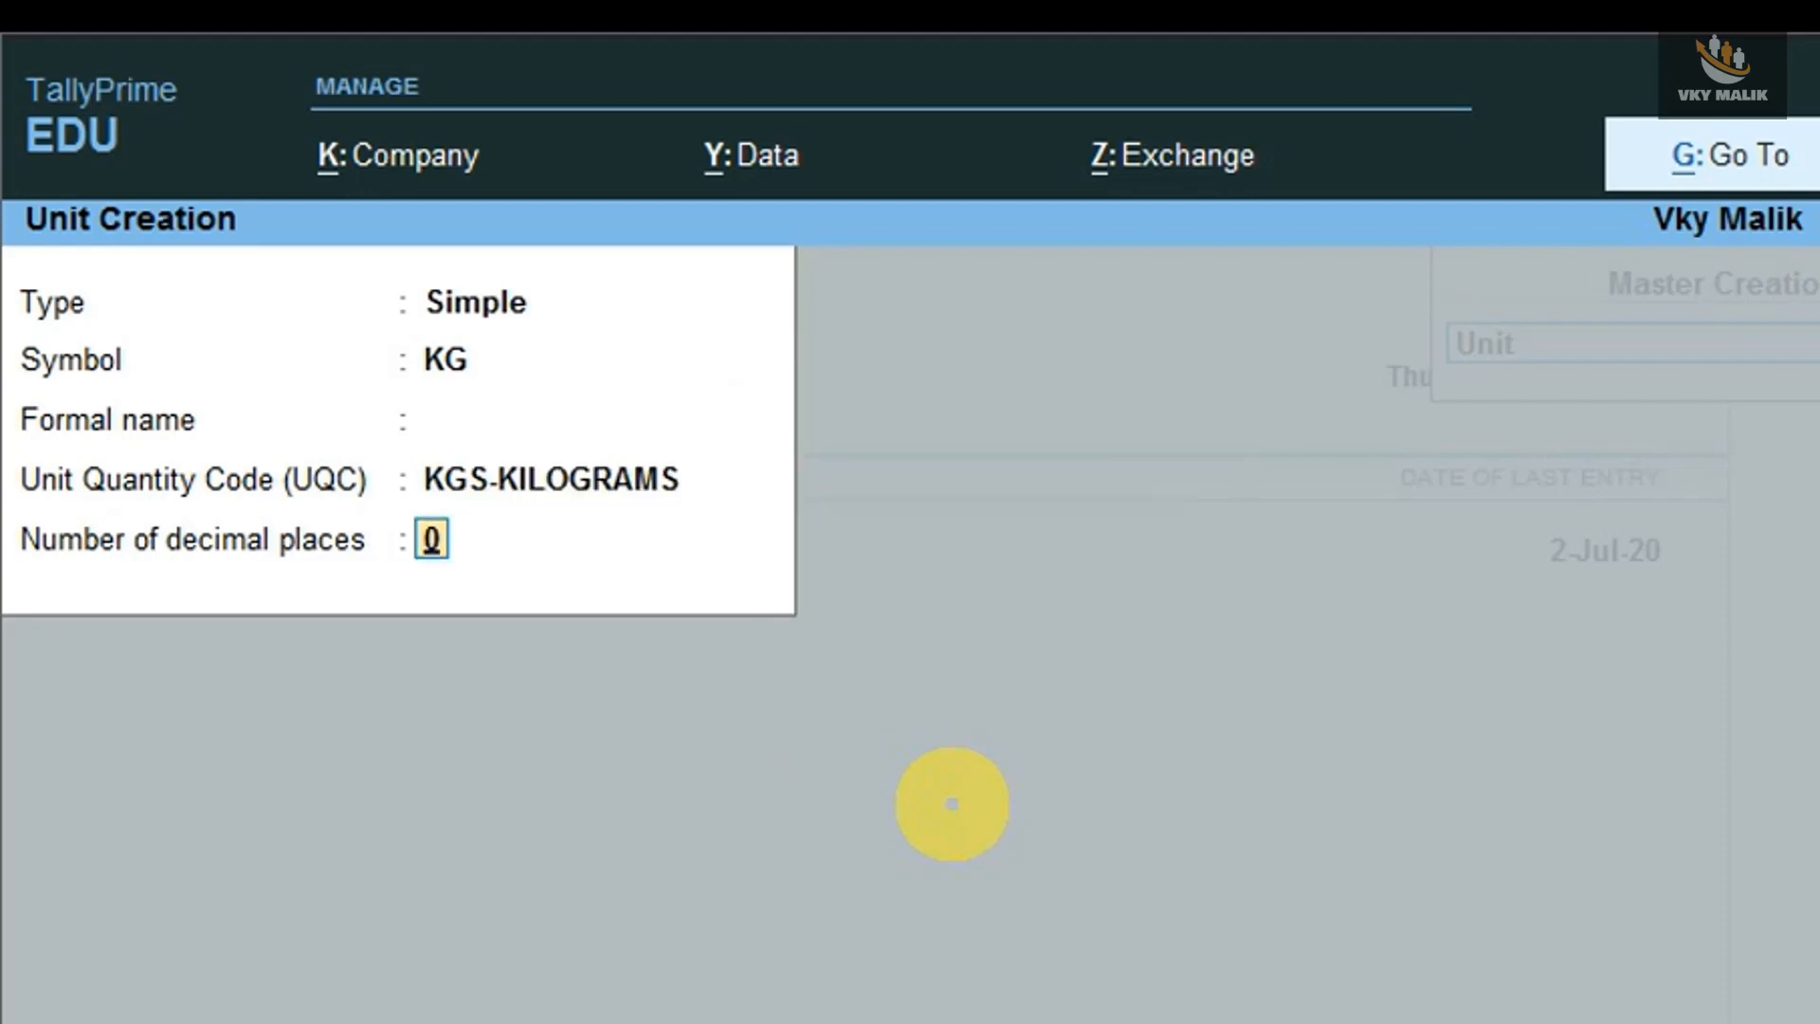
key("Return")
key("Return")
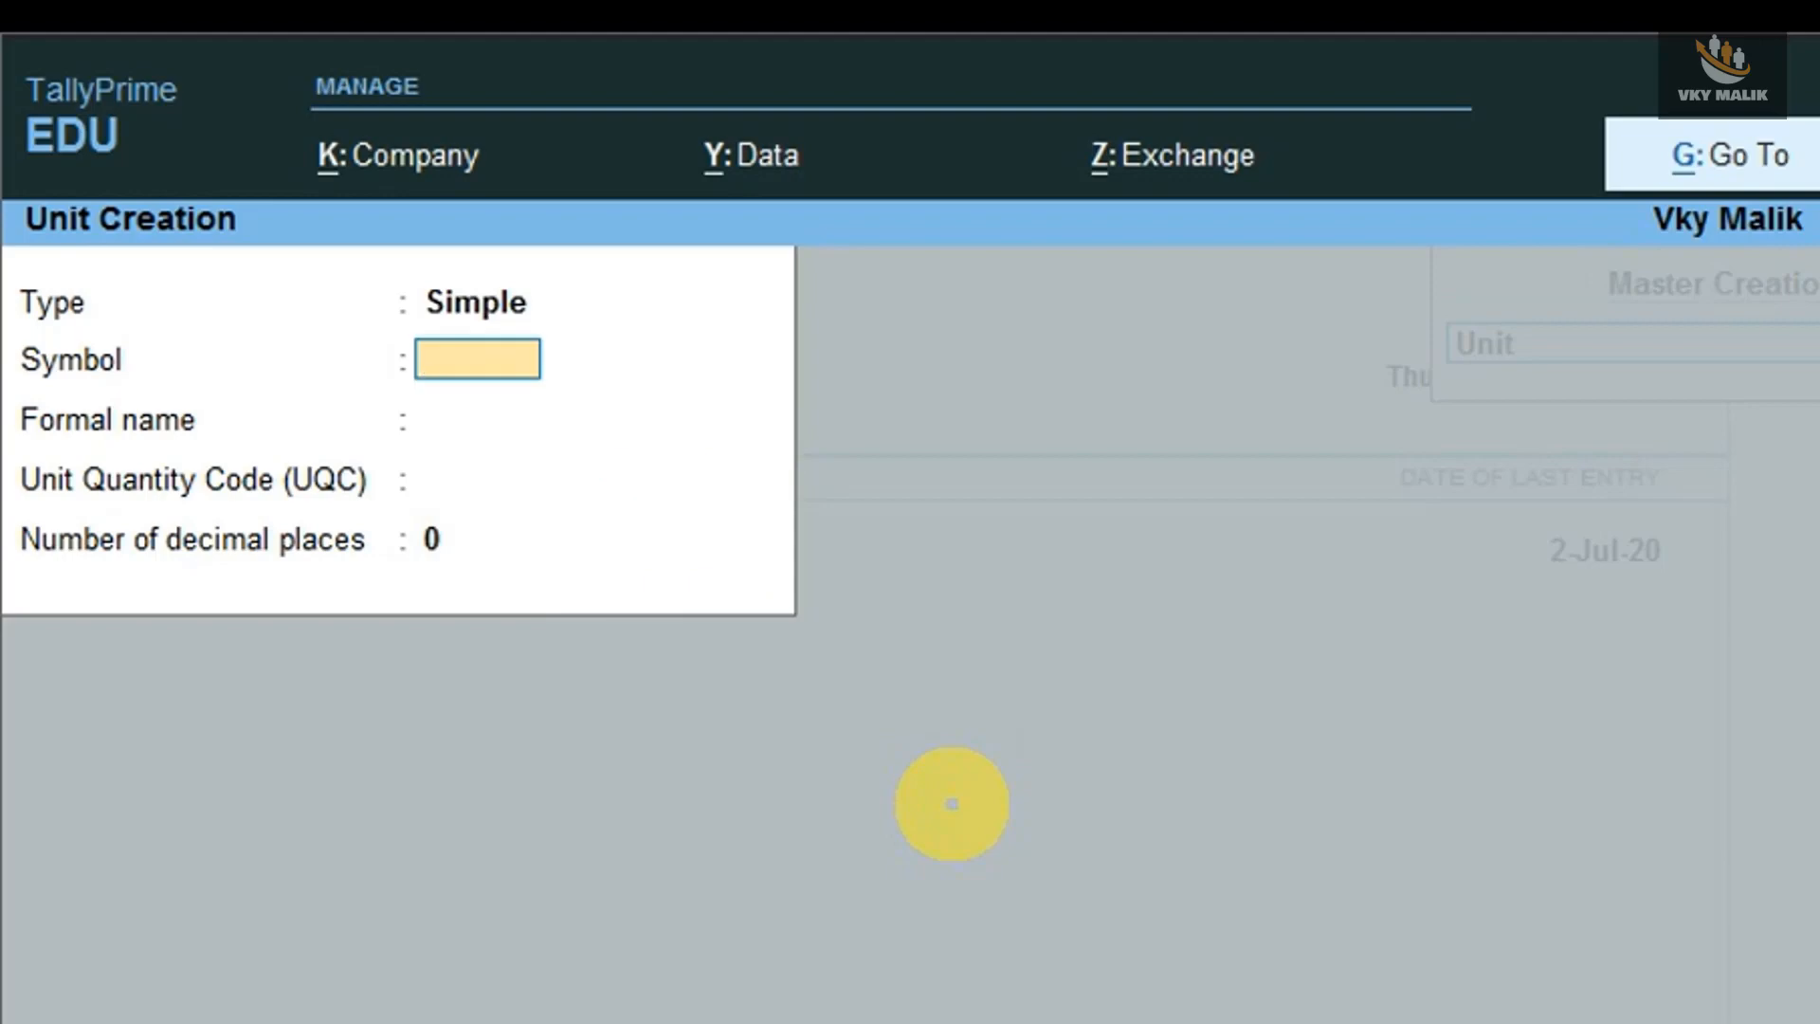
Create a simple unit with symbol Quintal, quantity code QTL-QUINTAL and 0 decimal places.
type("Quintal")
key("Return")
key("Return")
type("u")
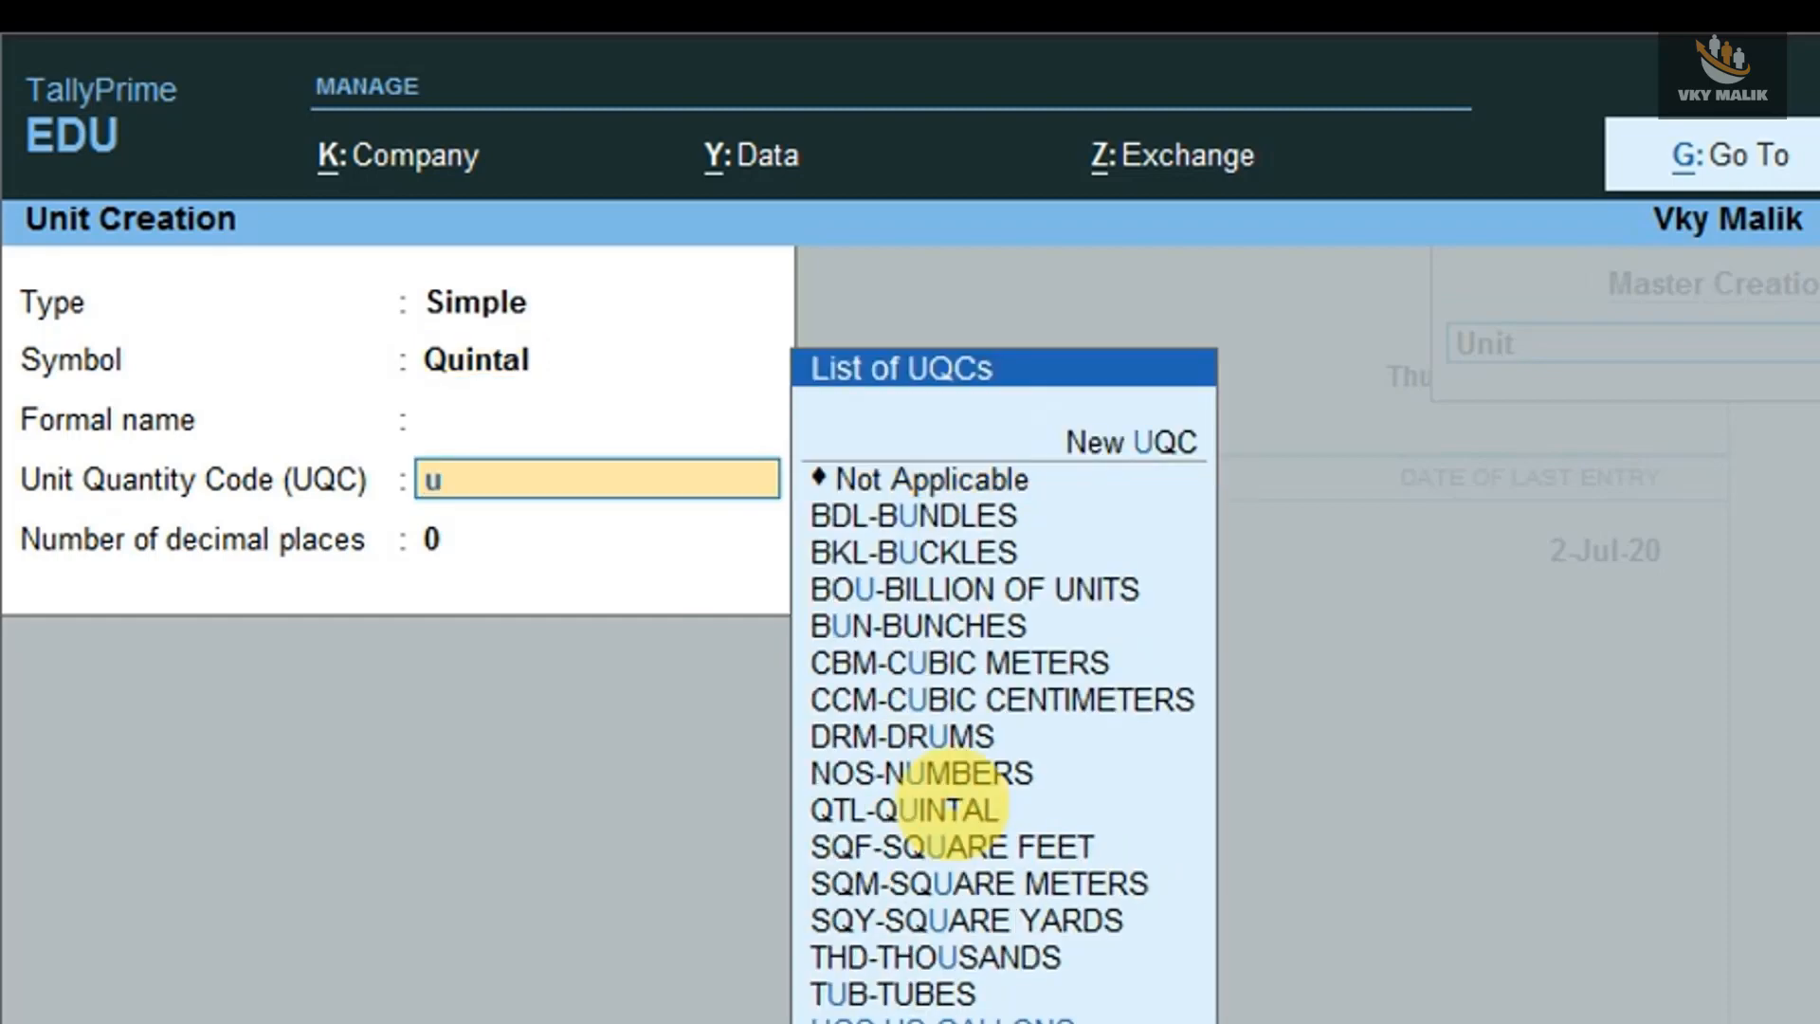
key("BackSpace")
type("qul")
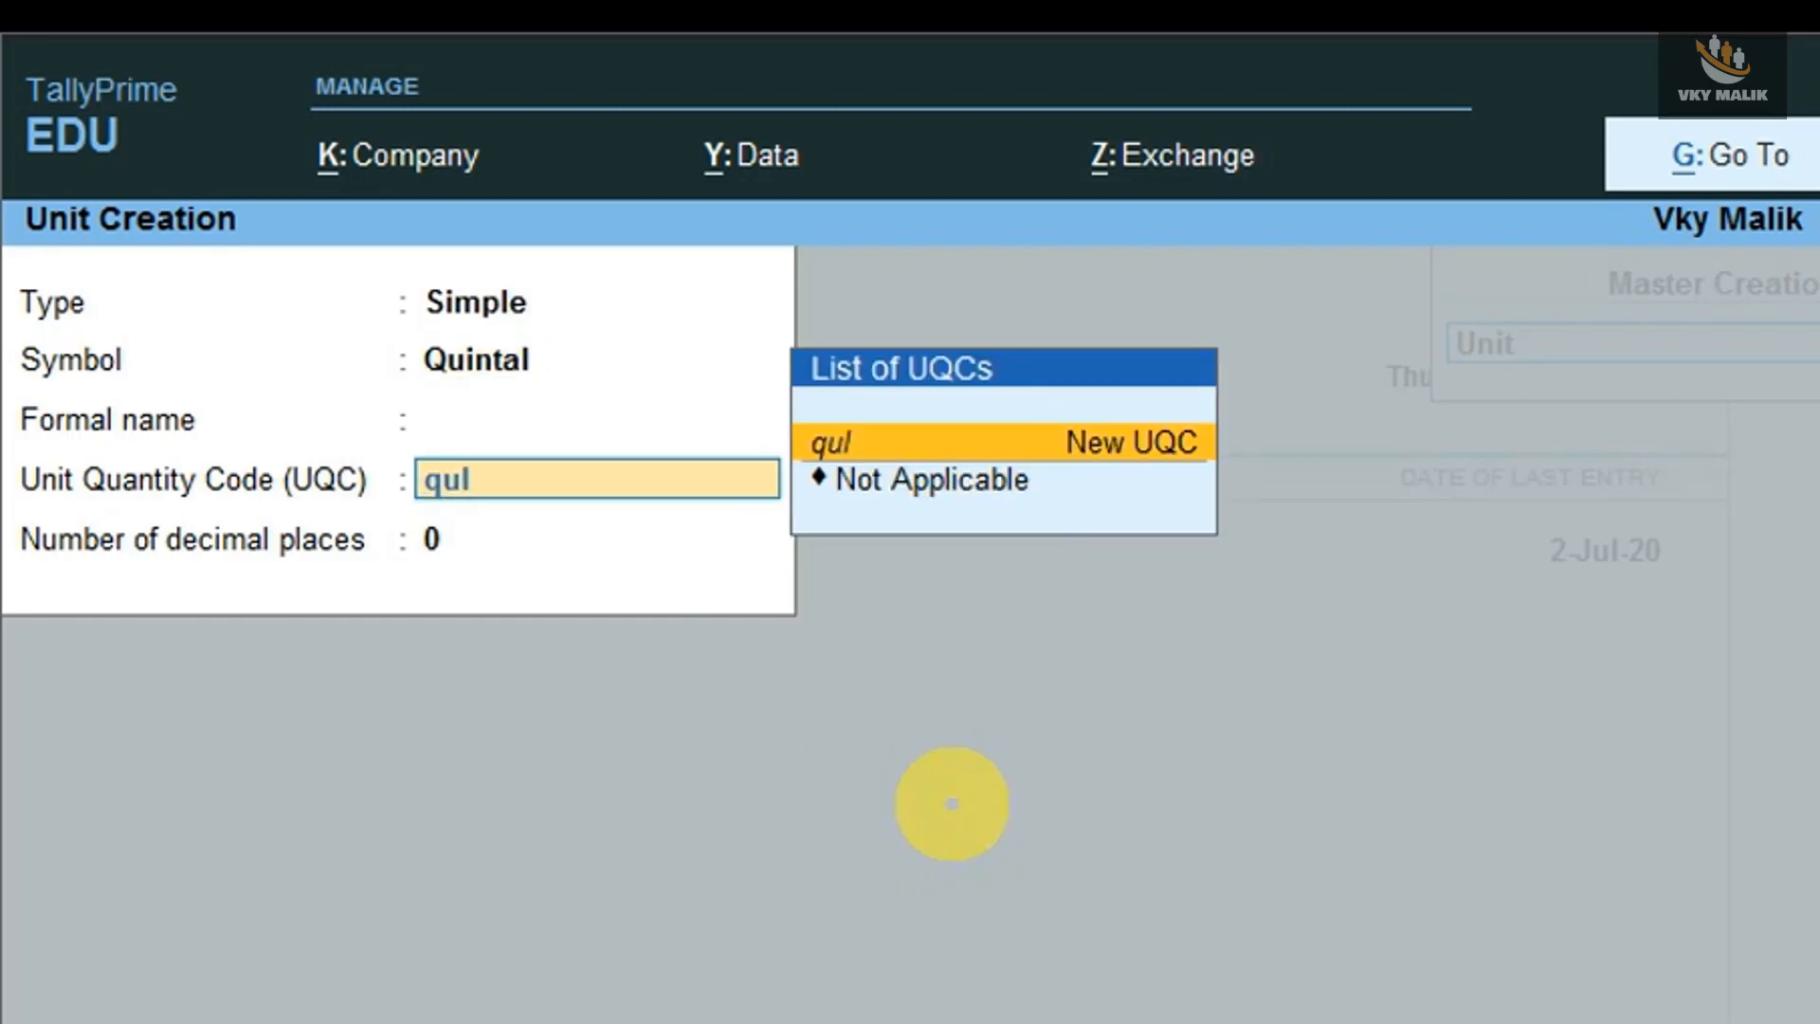
key("BackSpace")
type("in")
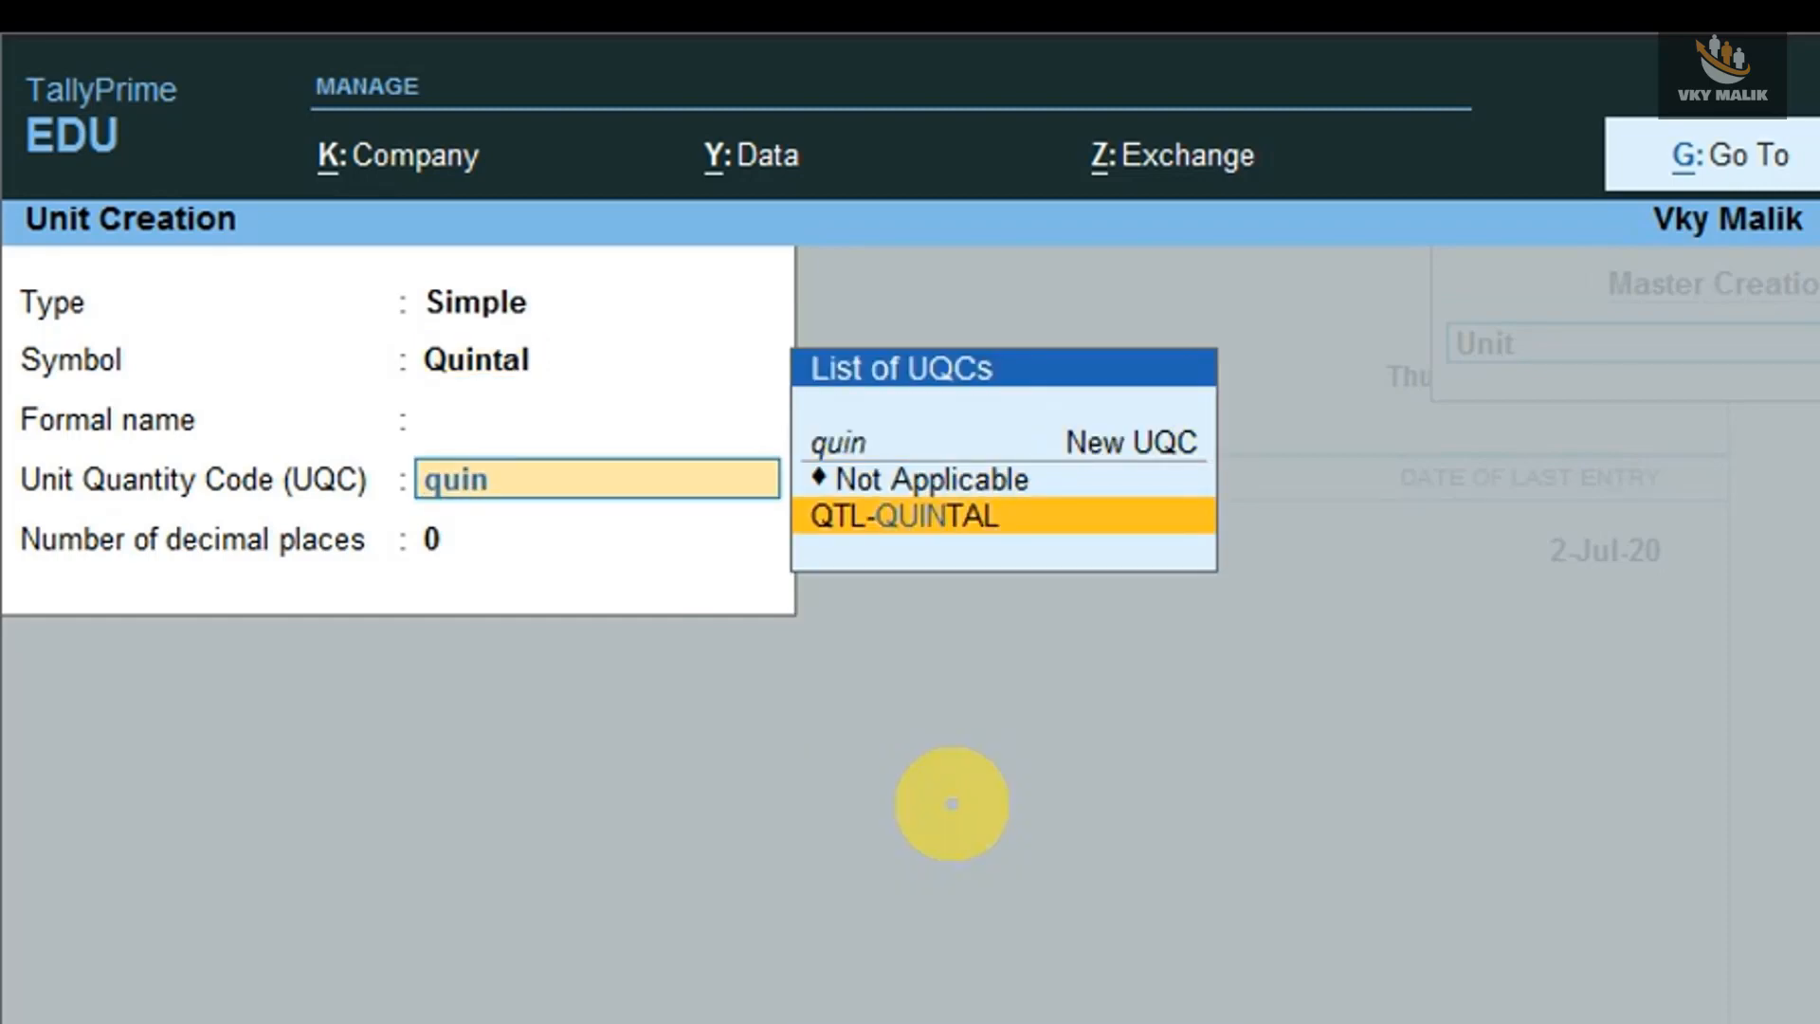
key("Return")
key("Return")
key("Return")
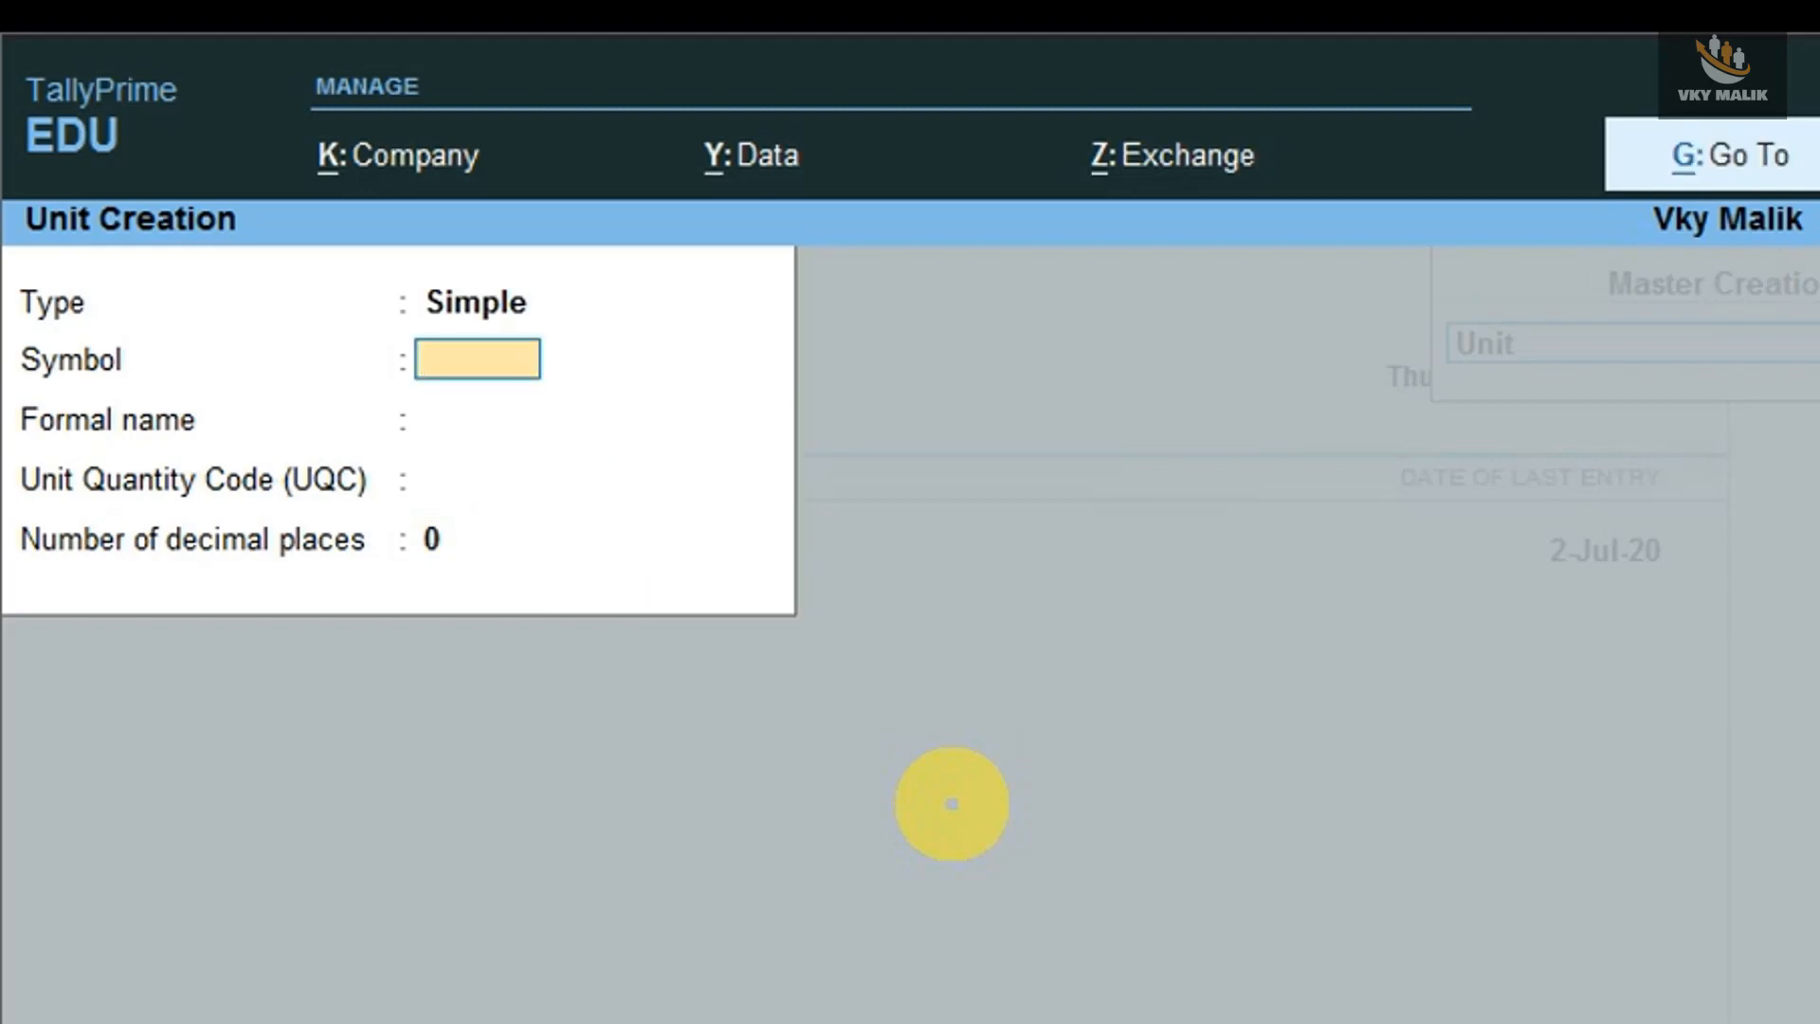
Create a simple unit with symbol Ton, quantity code TON-TONNES and 3 decimal places.
type("Ton")
key("Return")
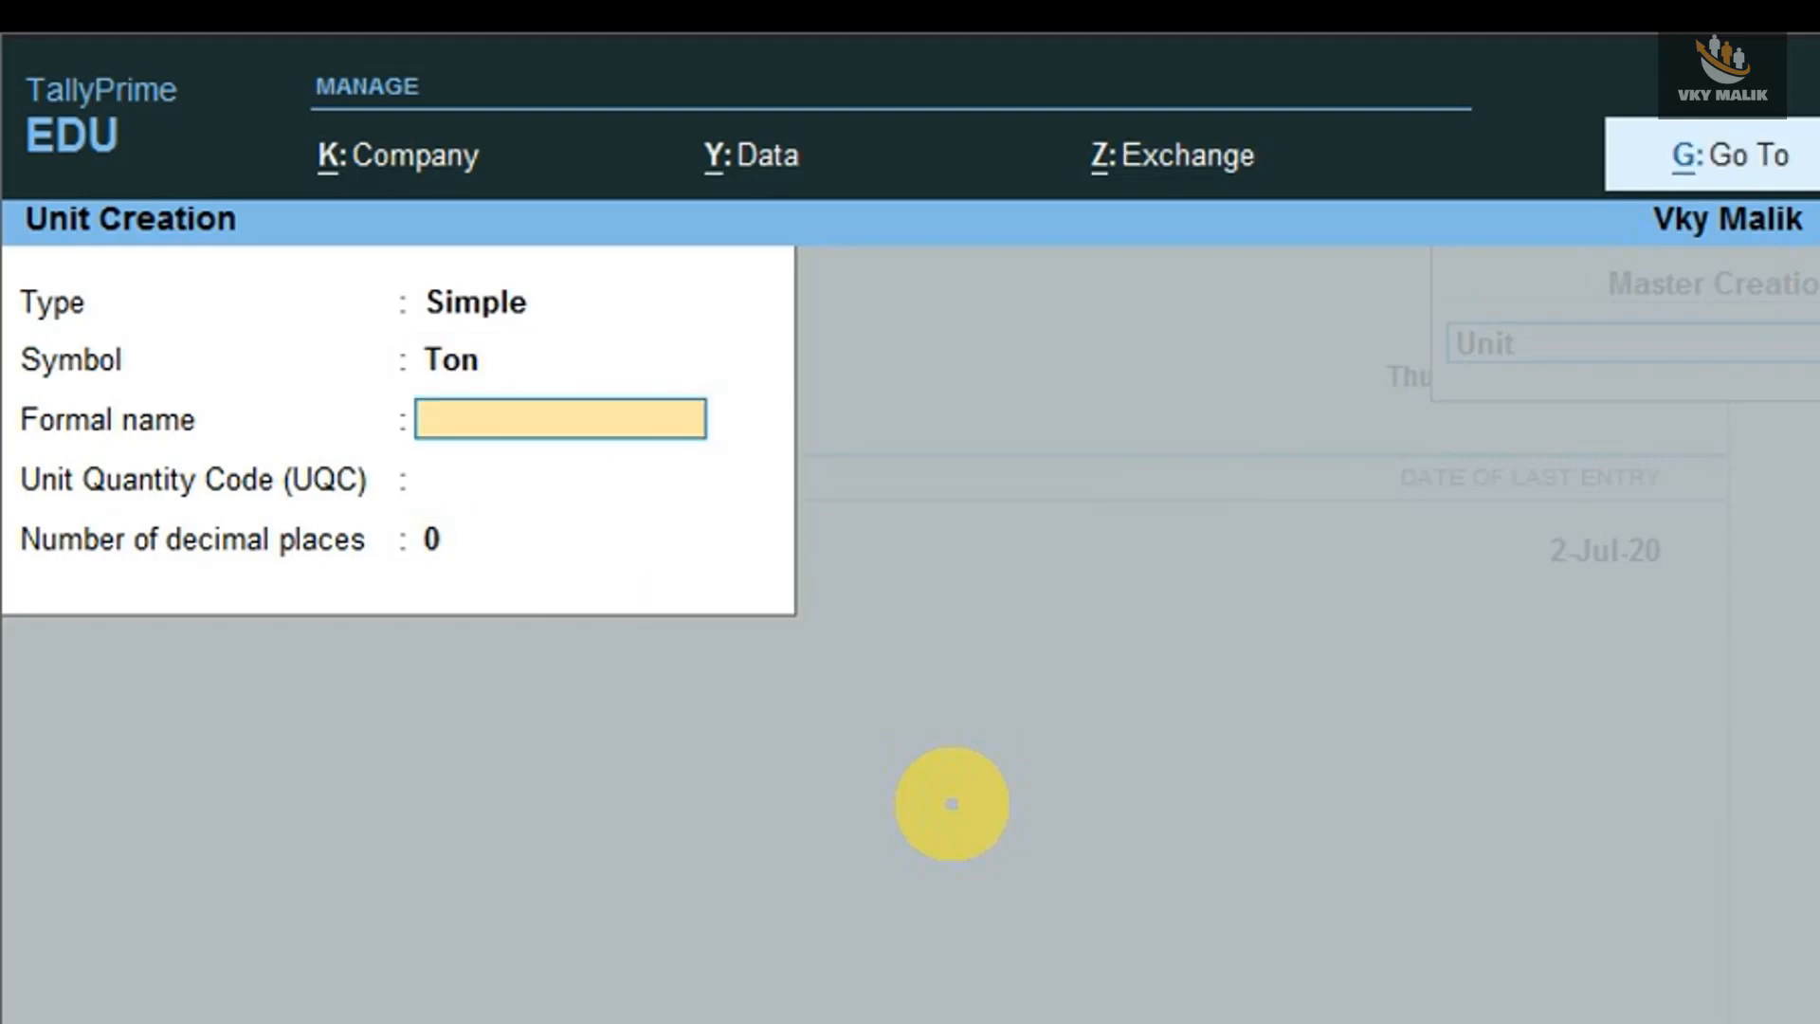
key("Return")
type("ton")
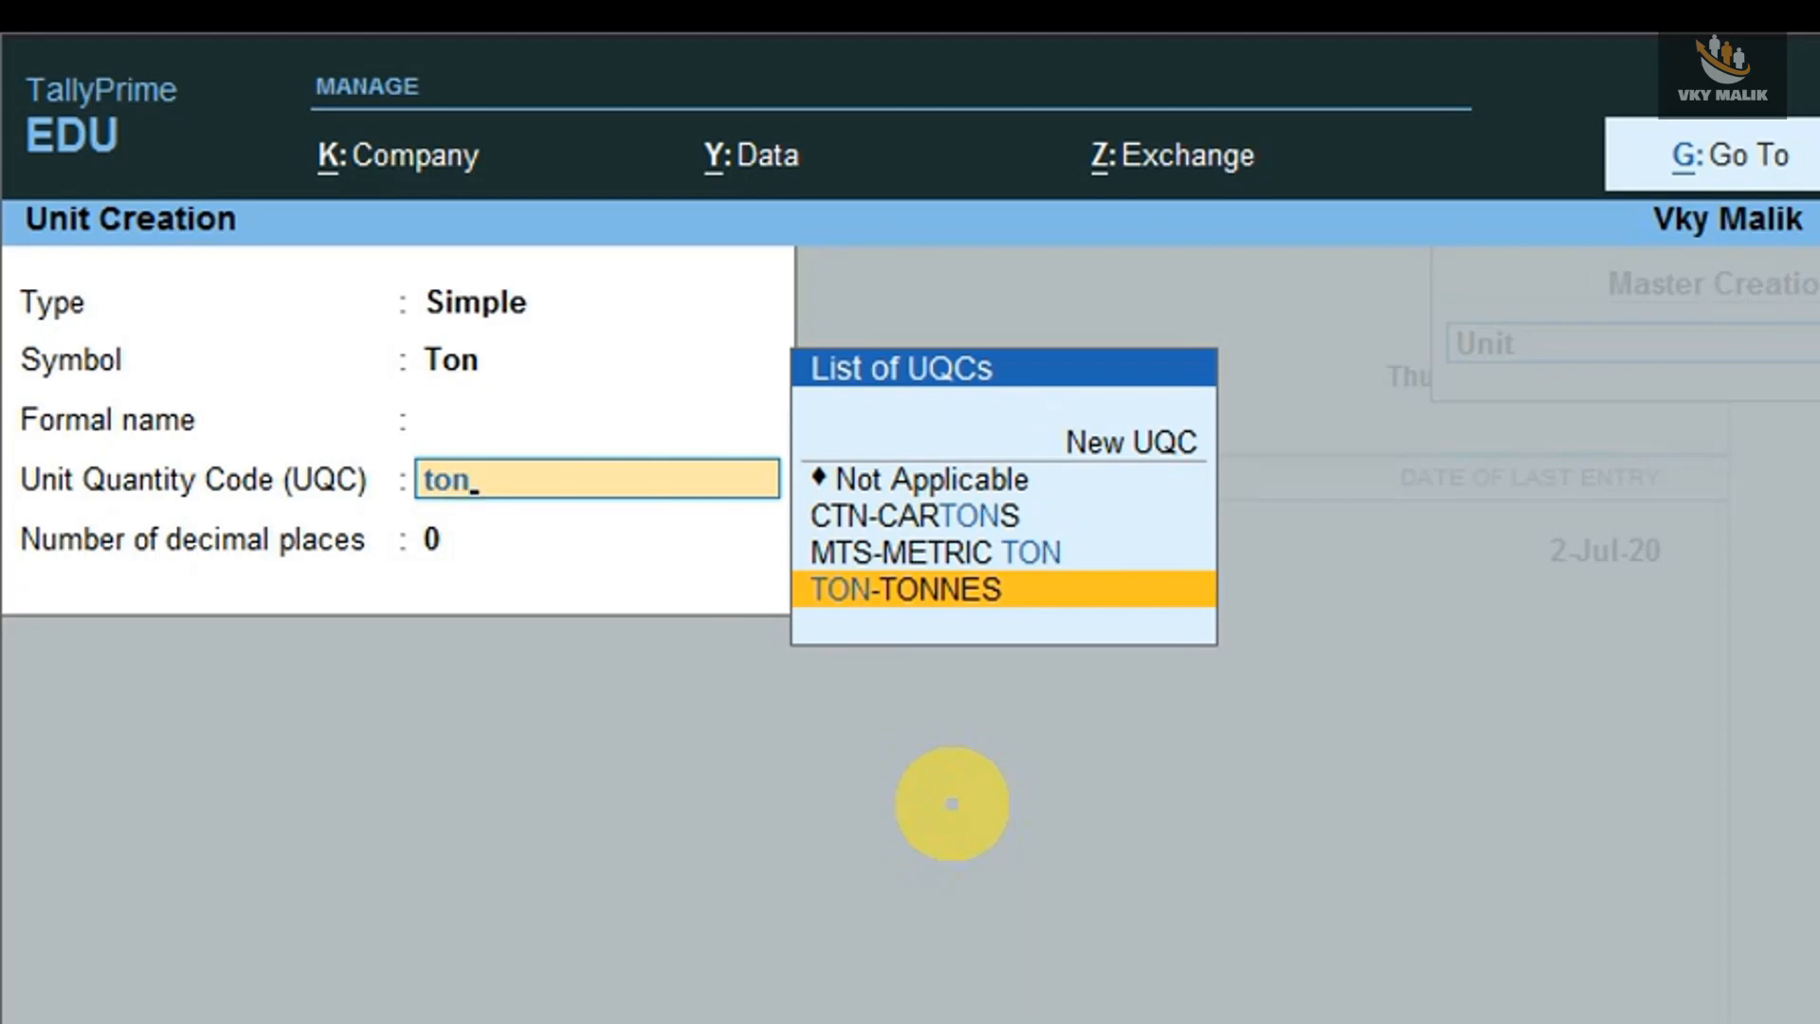
key("Return")
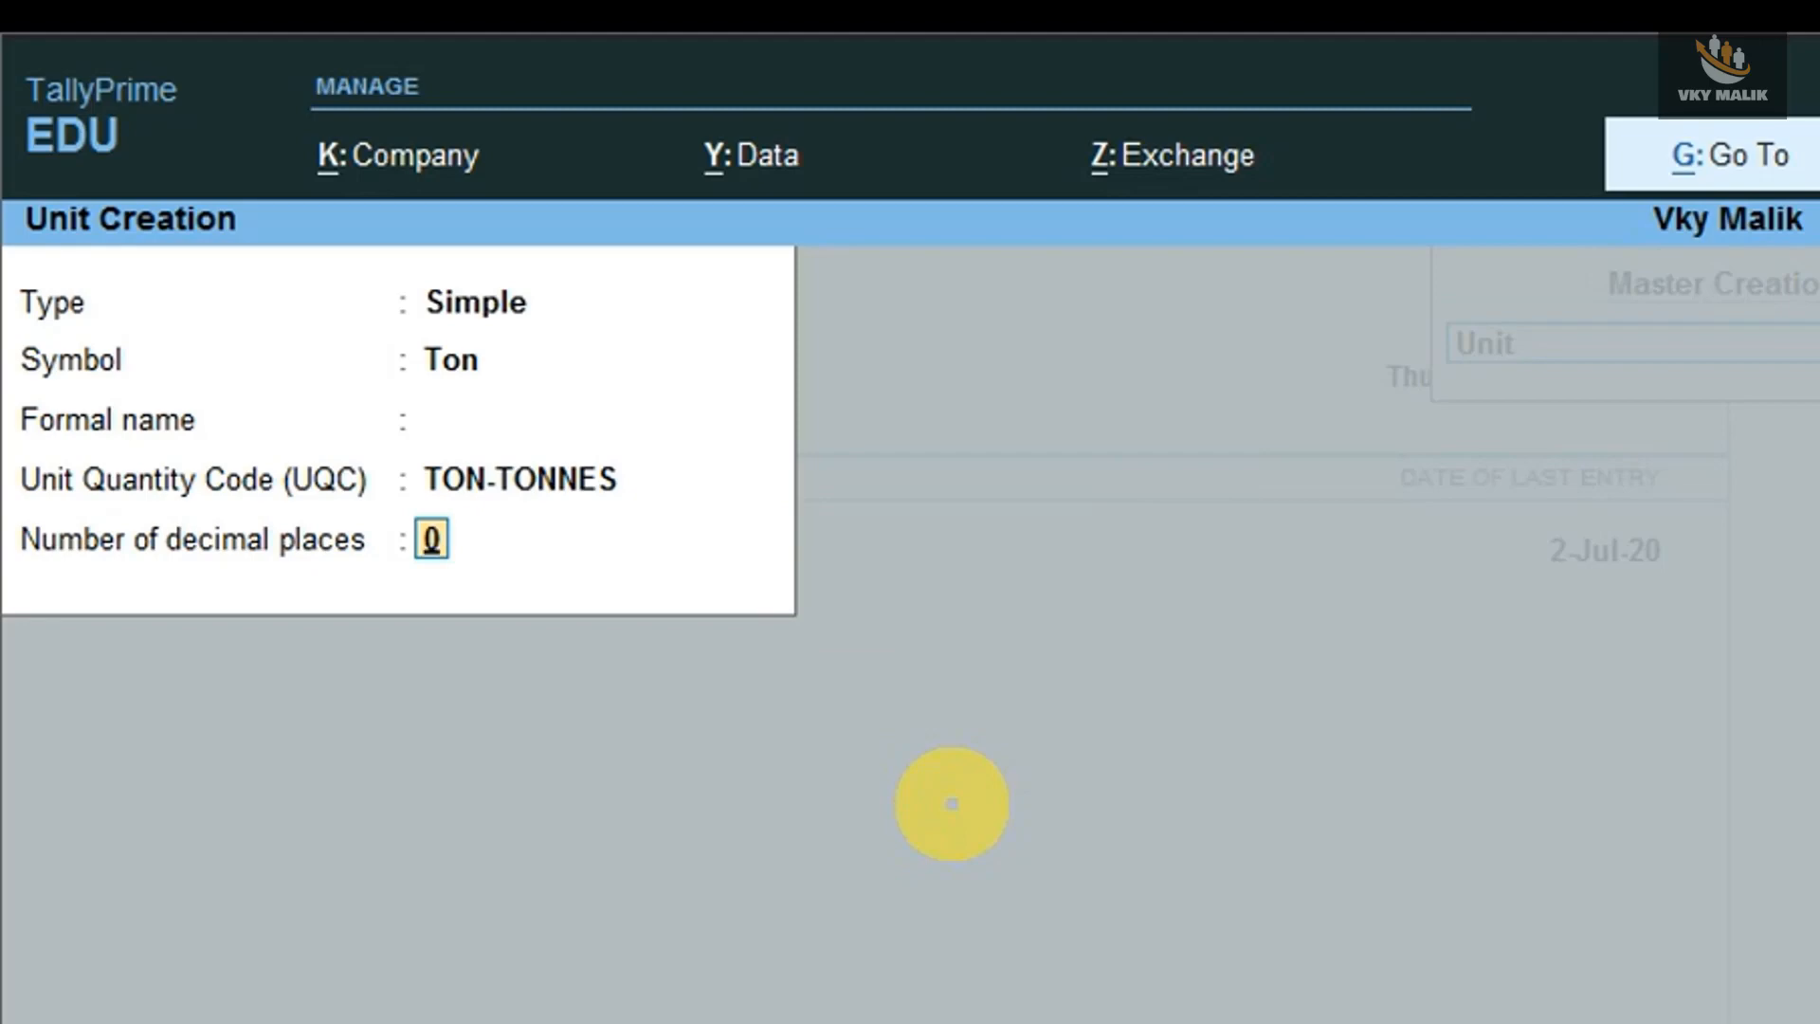
type("3")
key("Return")
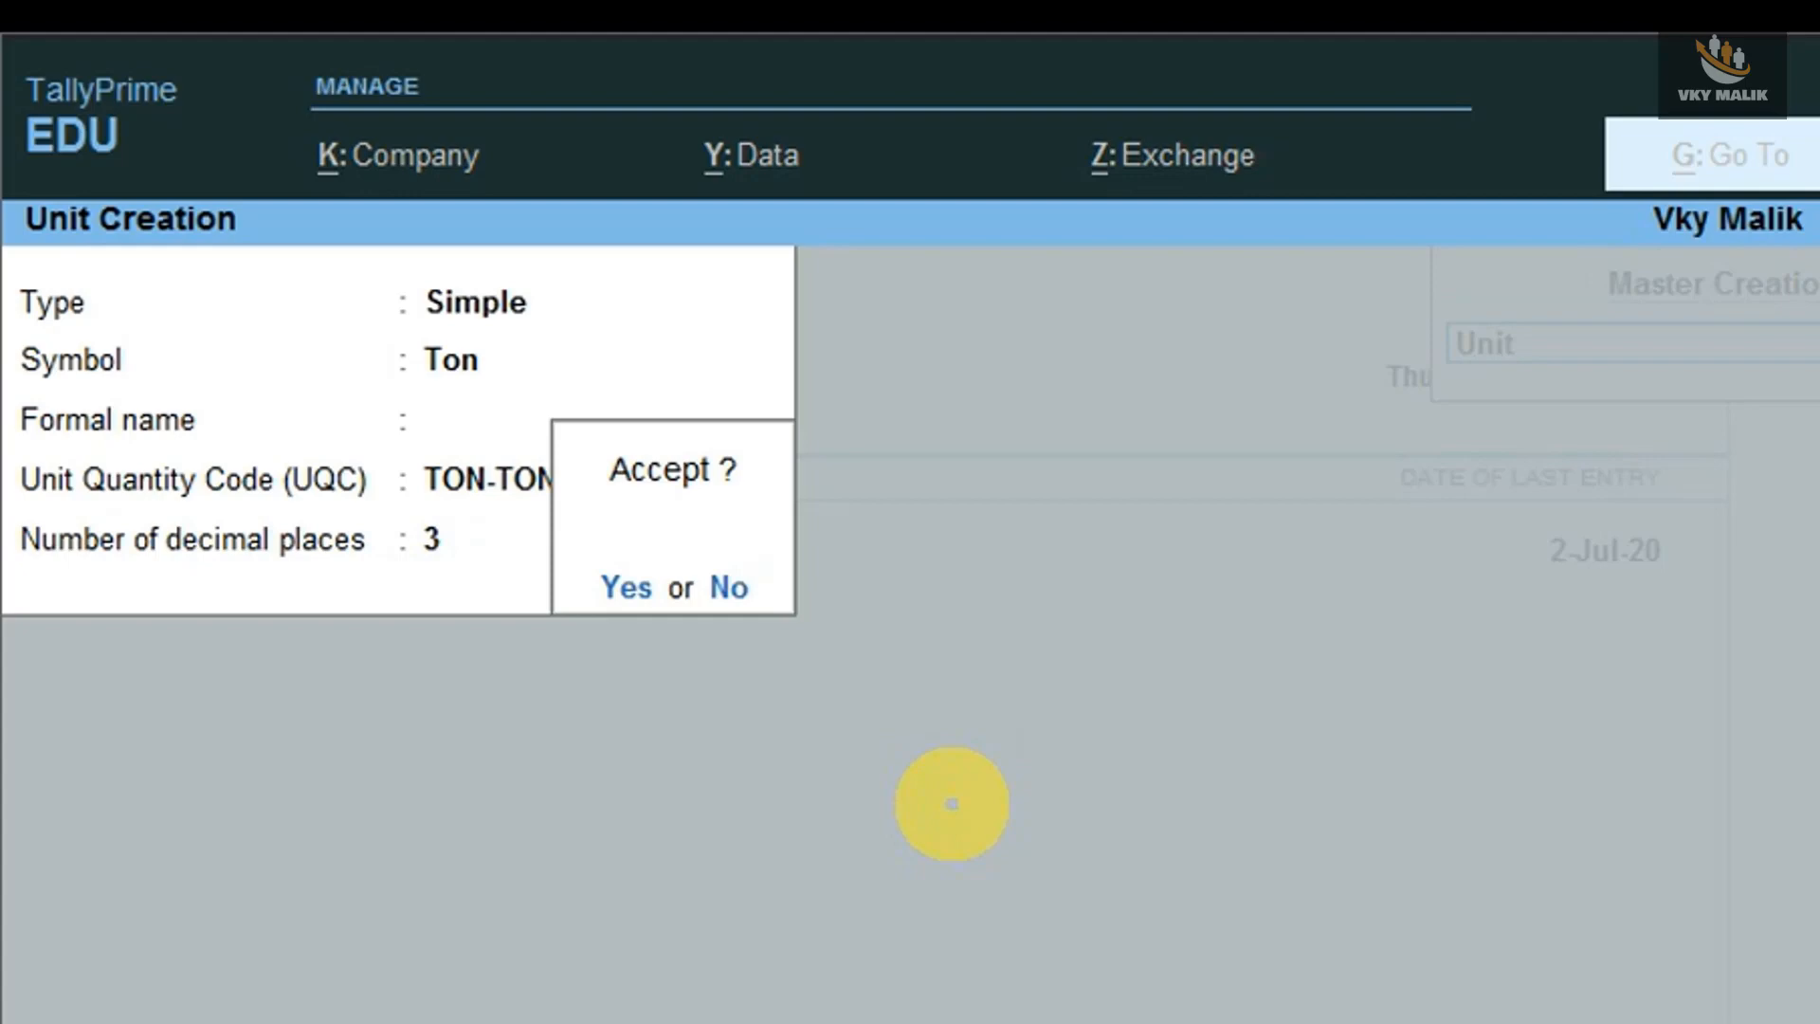
key("y")
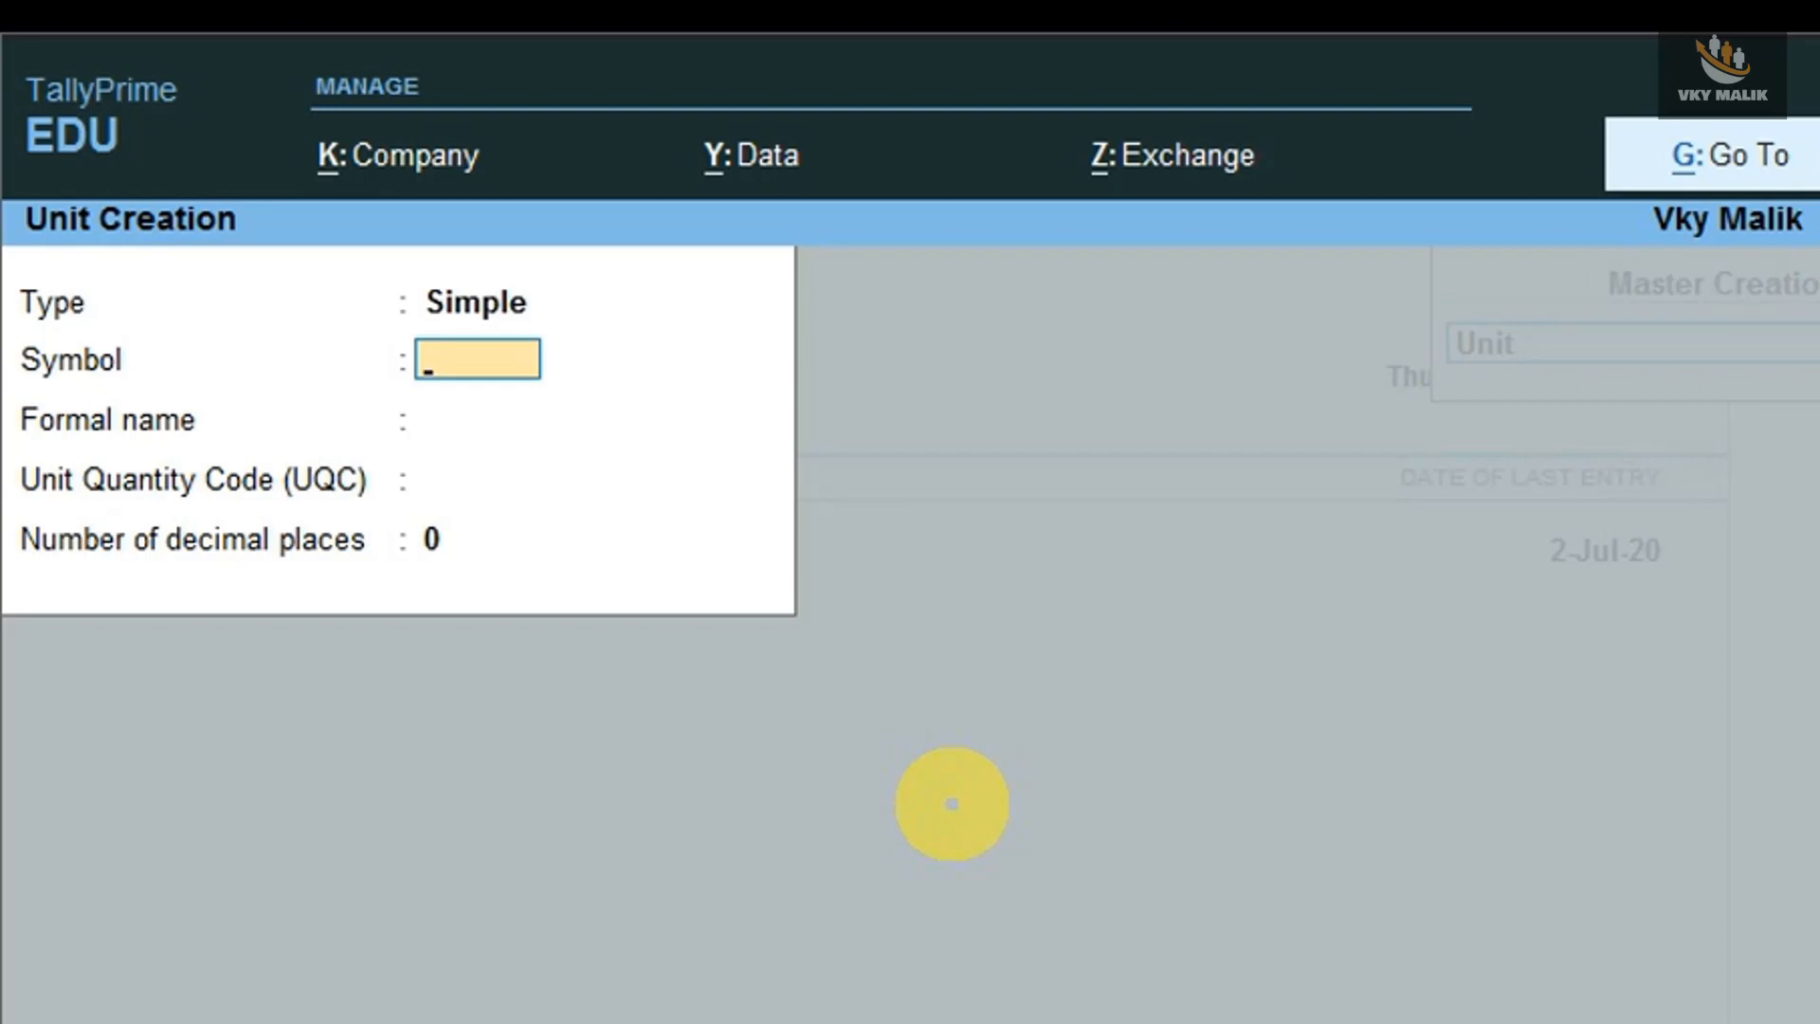
key("BackSpace")
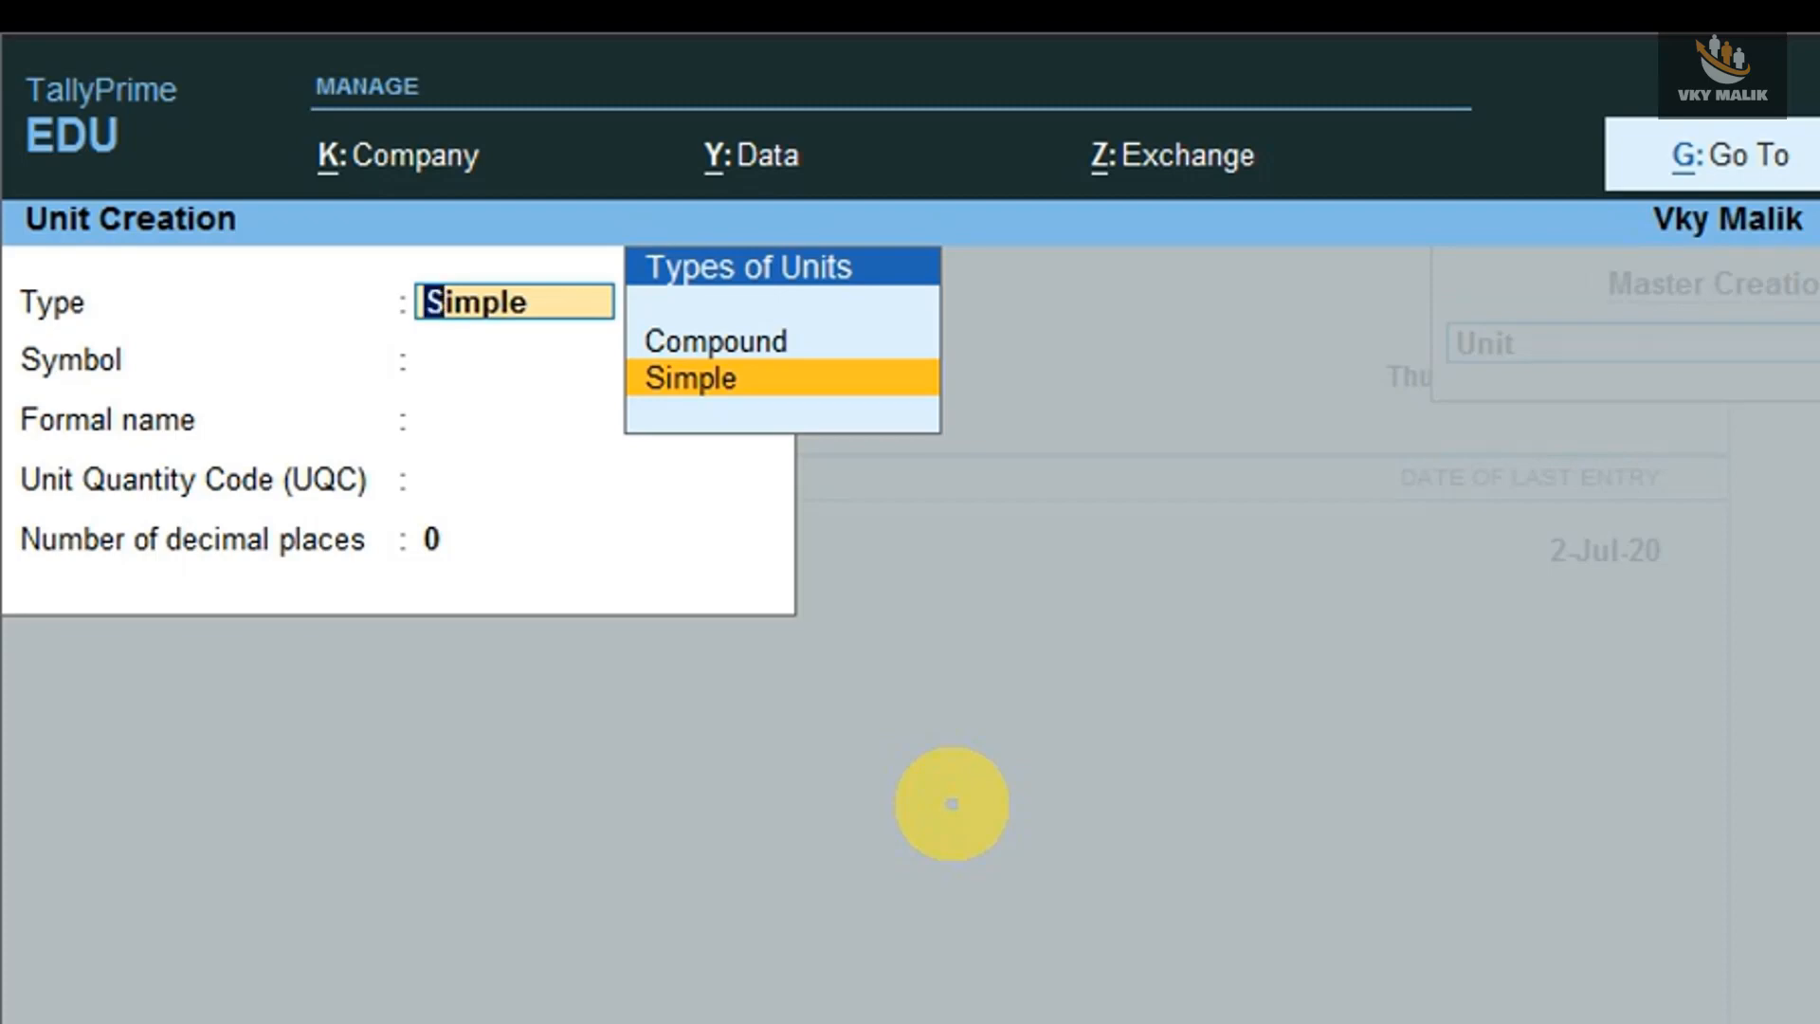
key("Up")
key("Return")
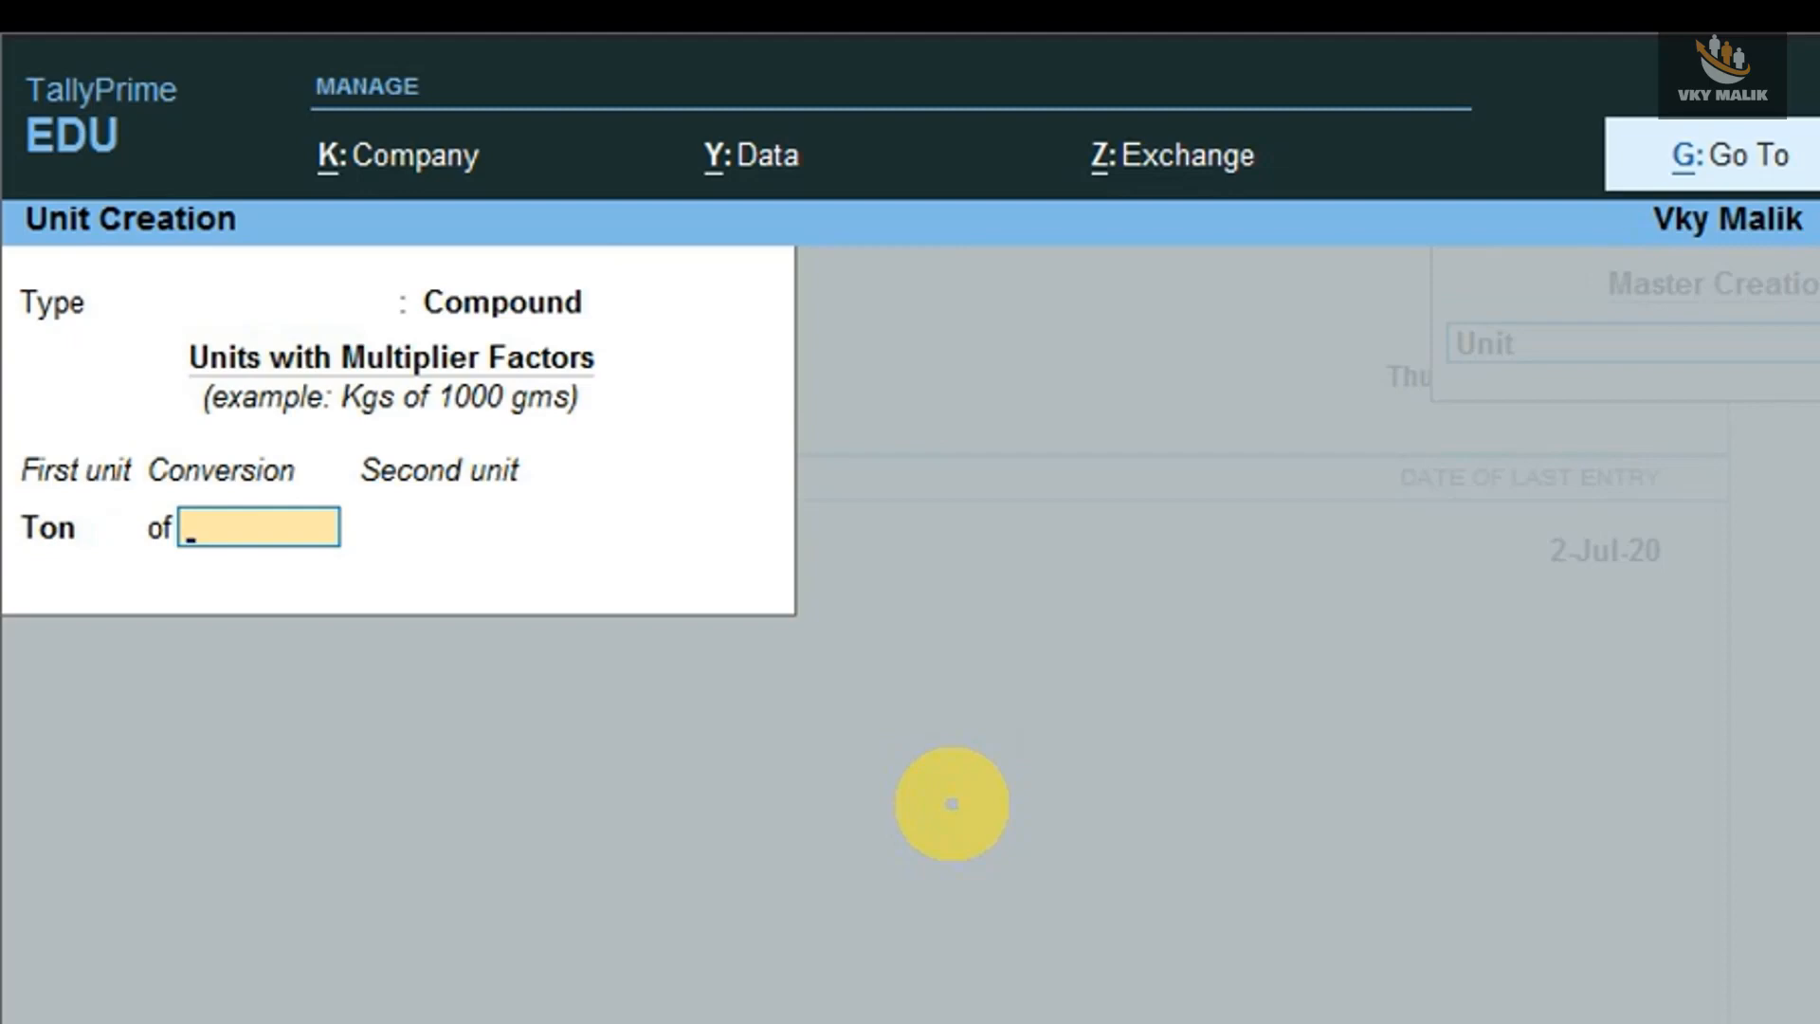
type("100")
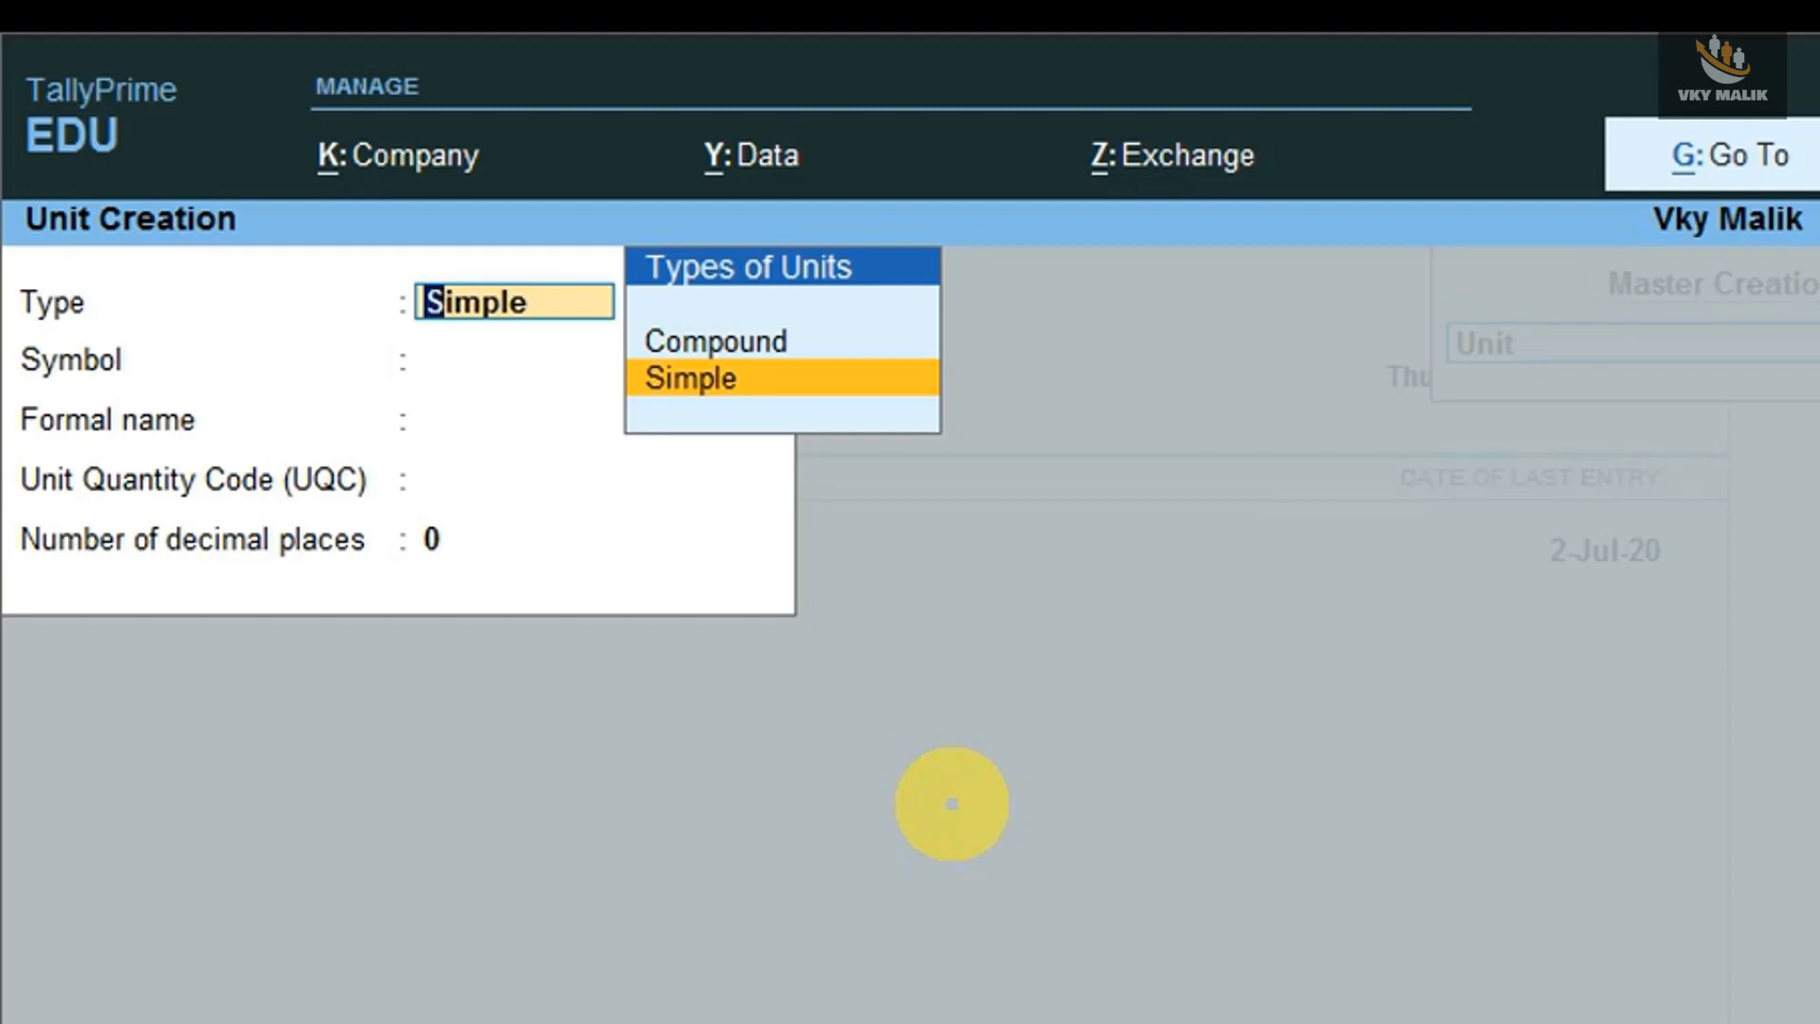
Create a compound unit with Ton as the first unit, a conversion of 10 and Quintal as the second unit.
key("Up")
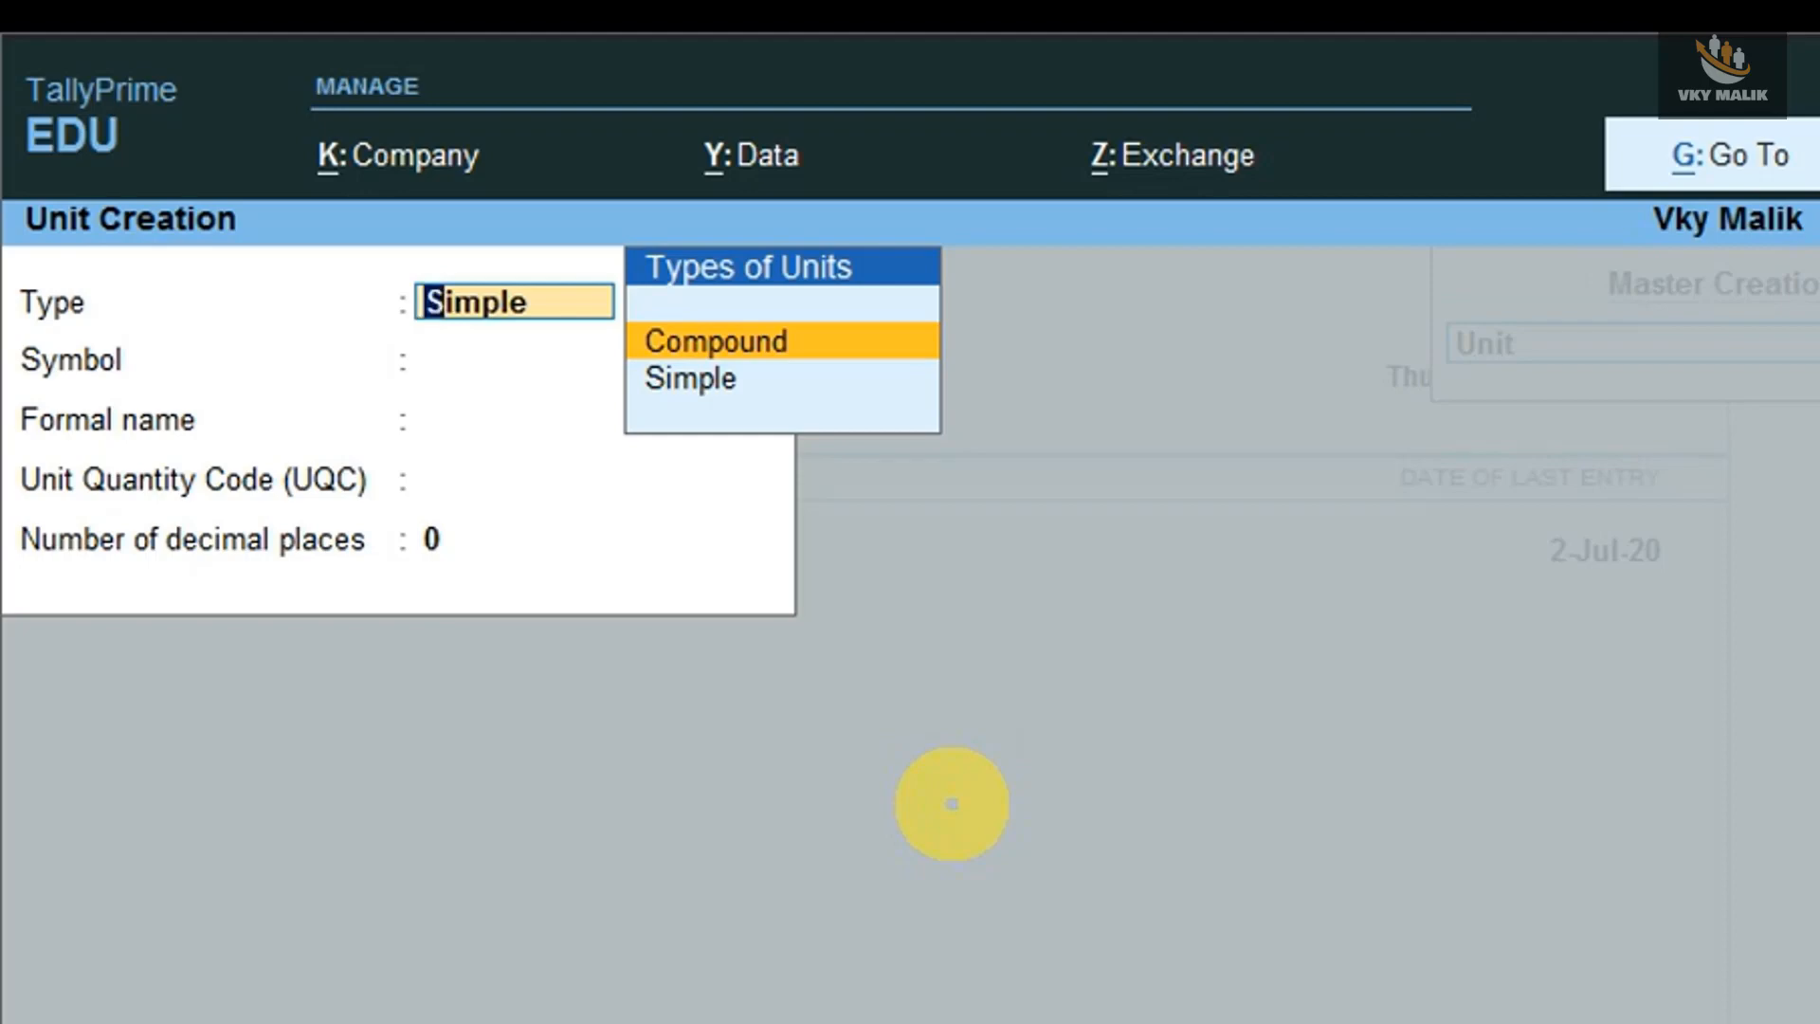
key("Return")
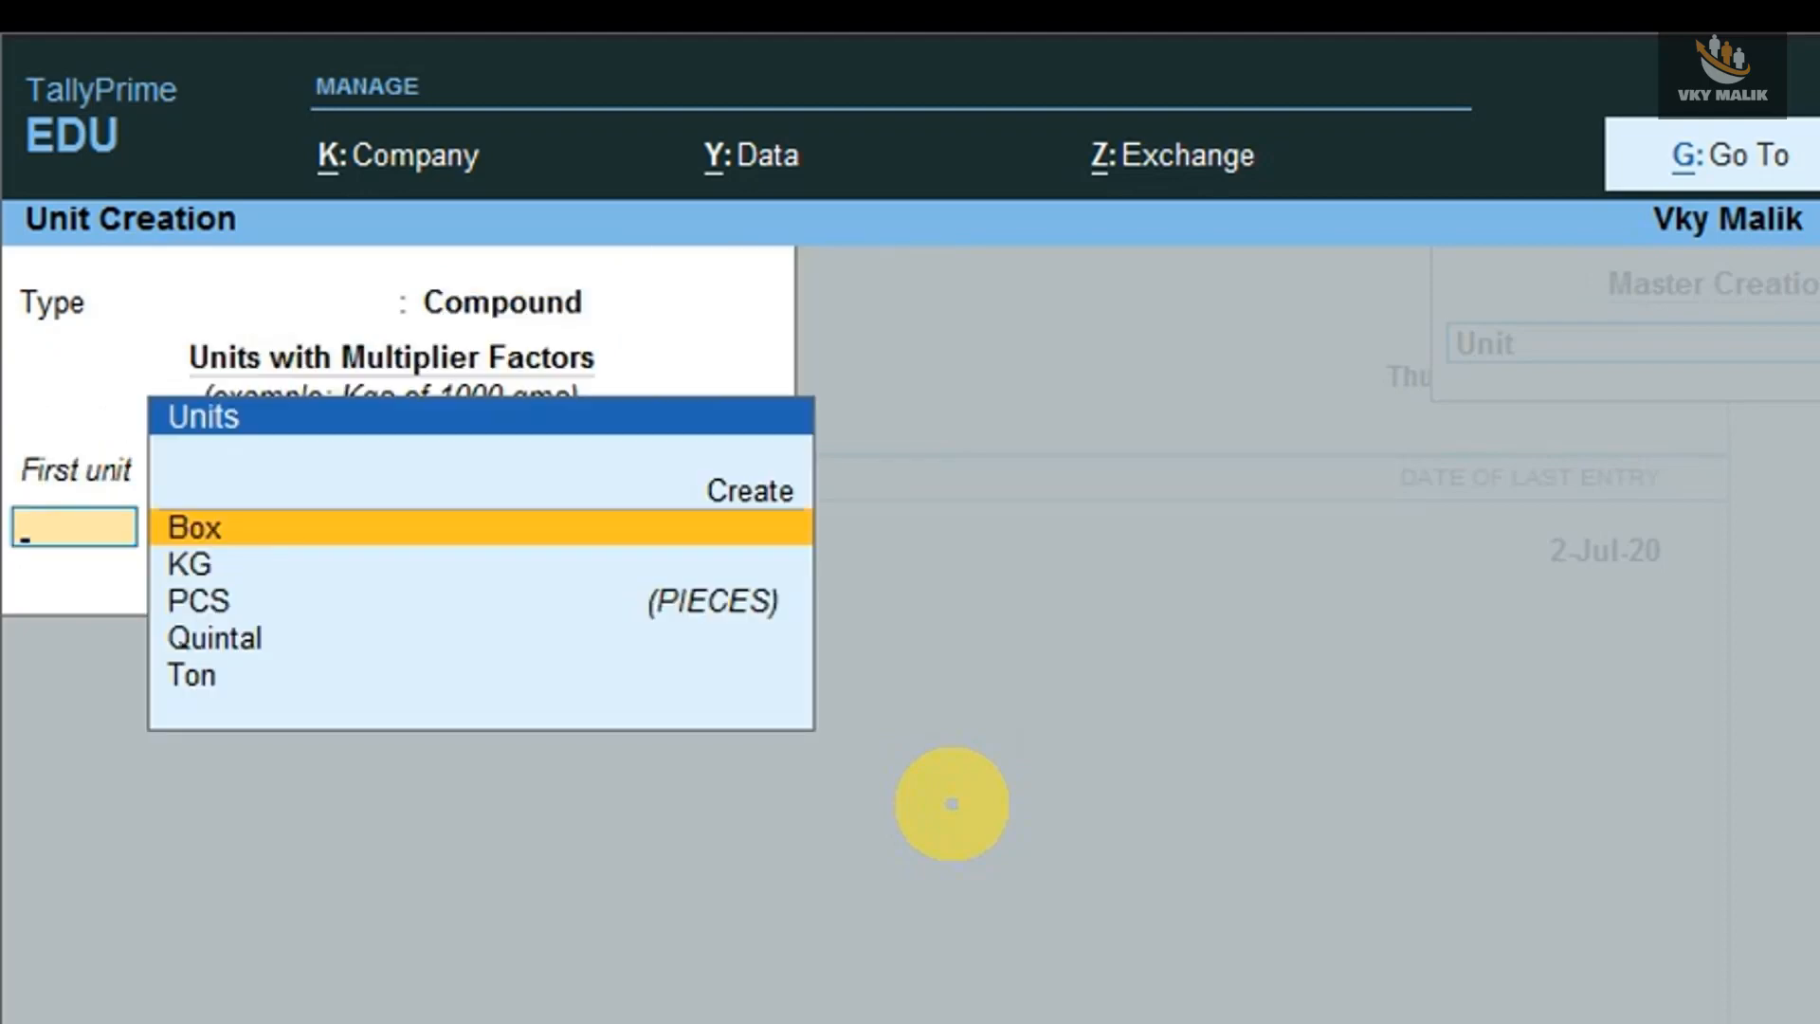
key("Down")
key("Down")
key("Down")
key("Down")
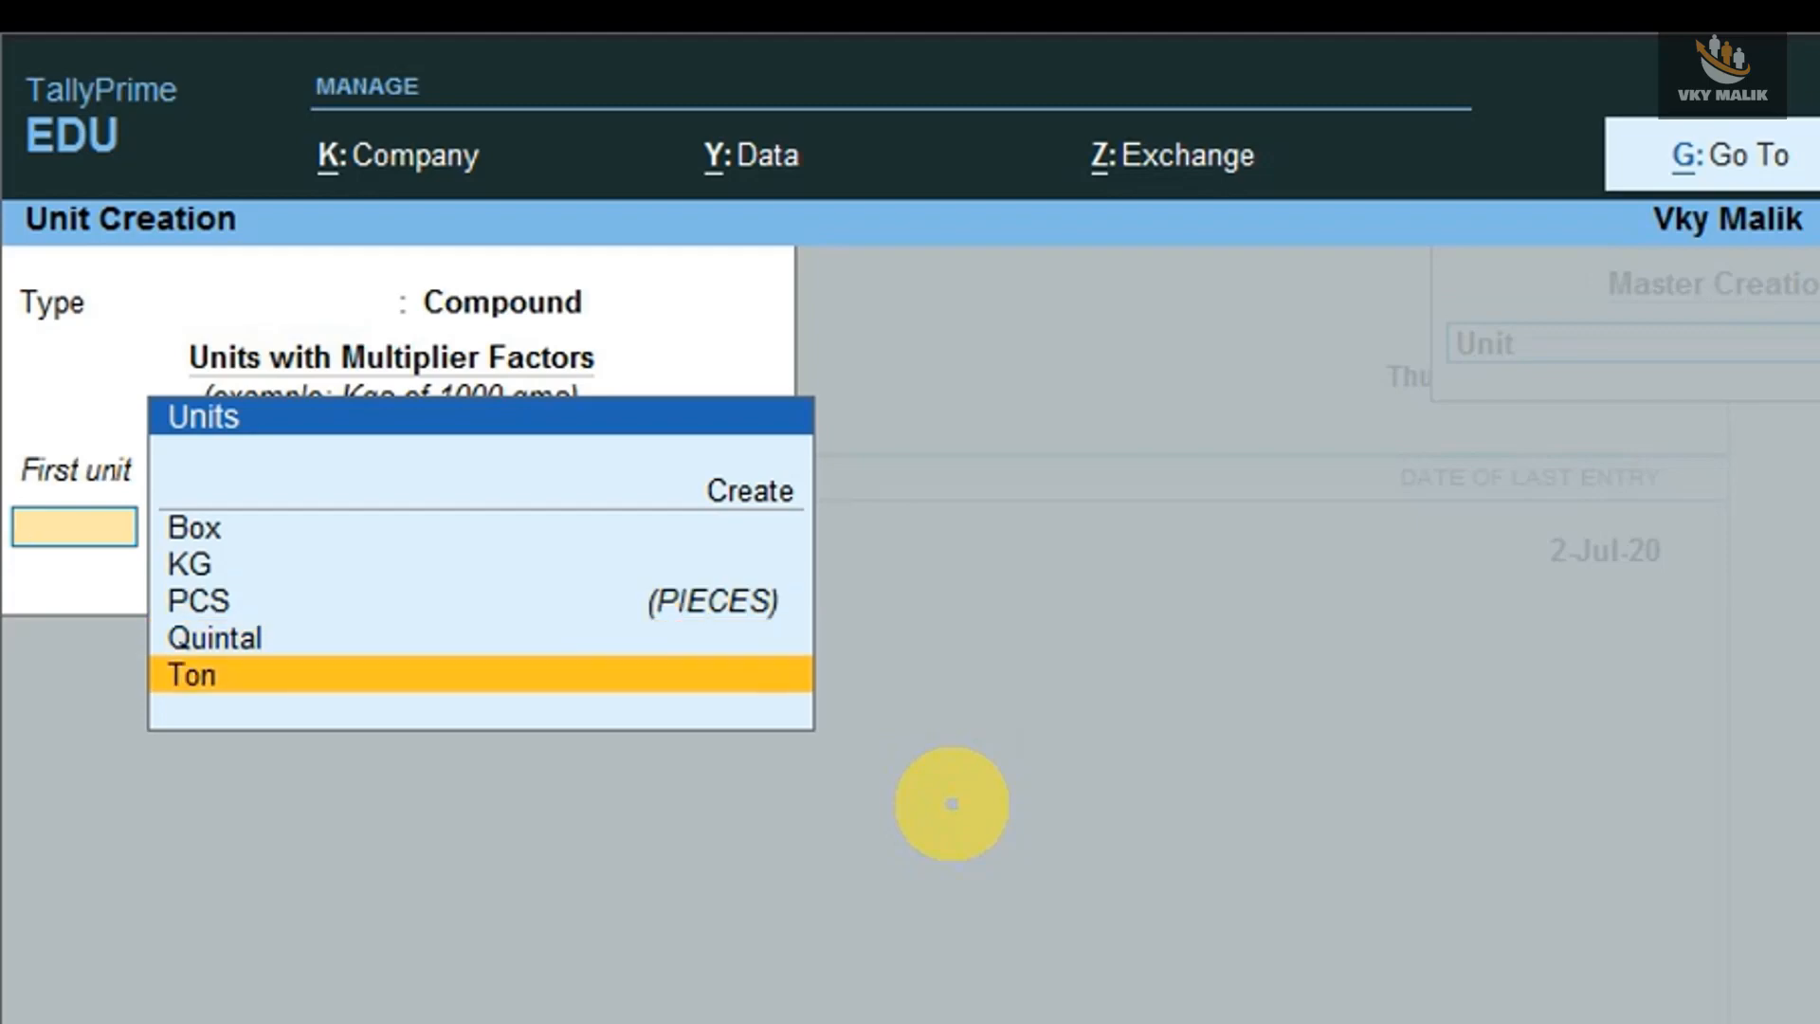
key("Return")
type("10")
key("Return")
key("Down")
key("Down")
key("Down")
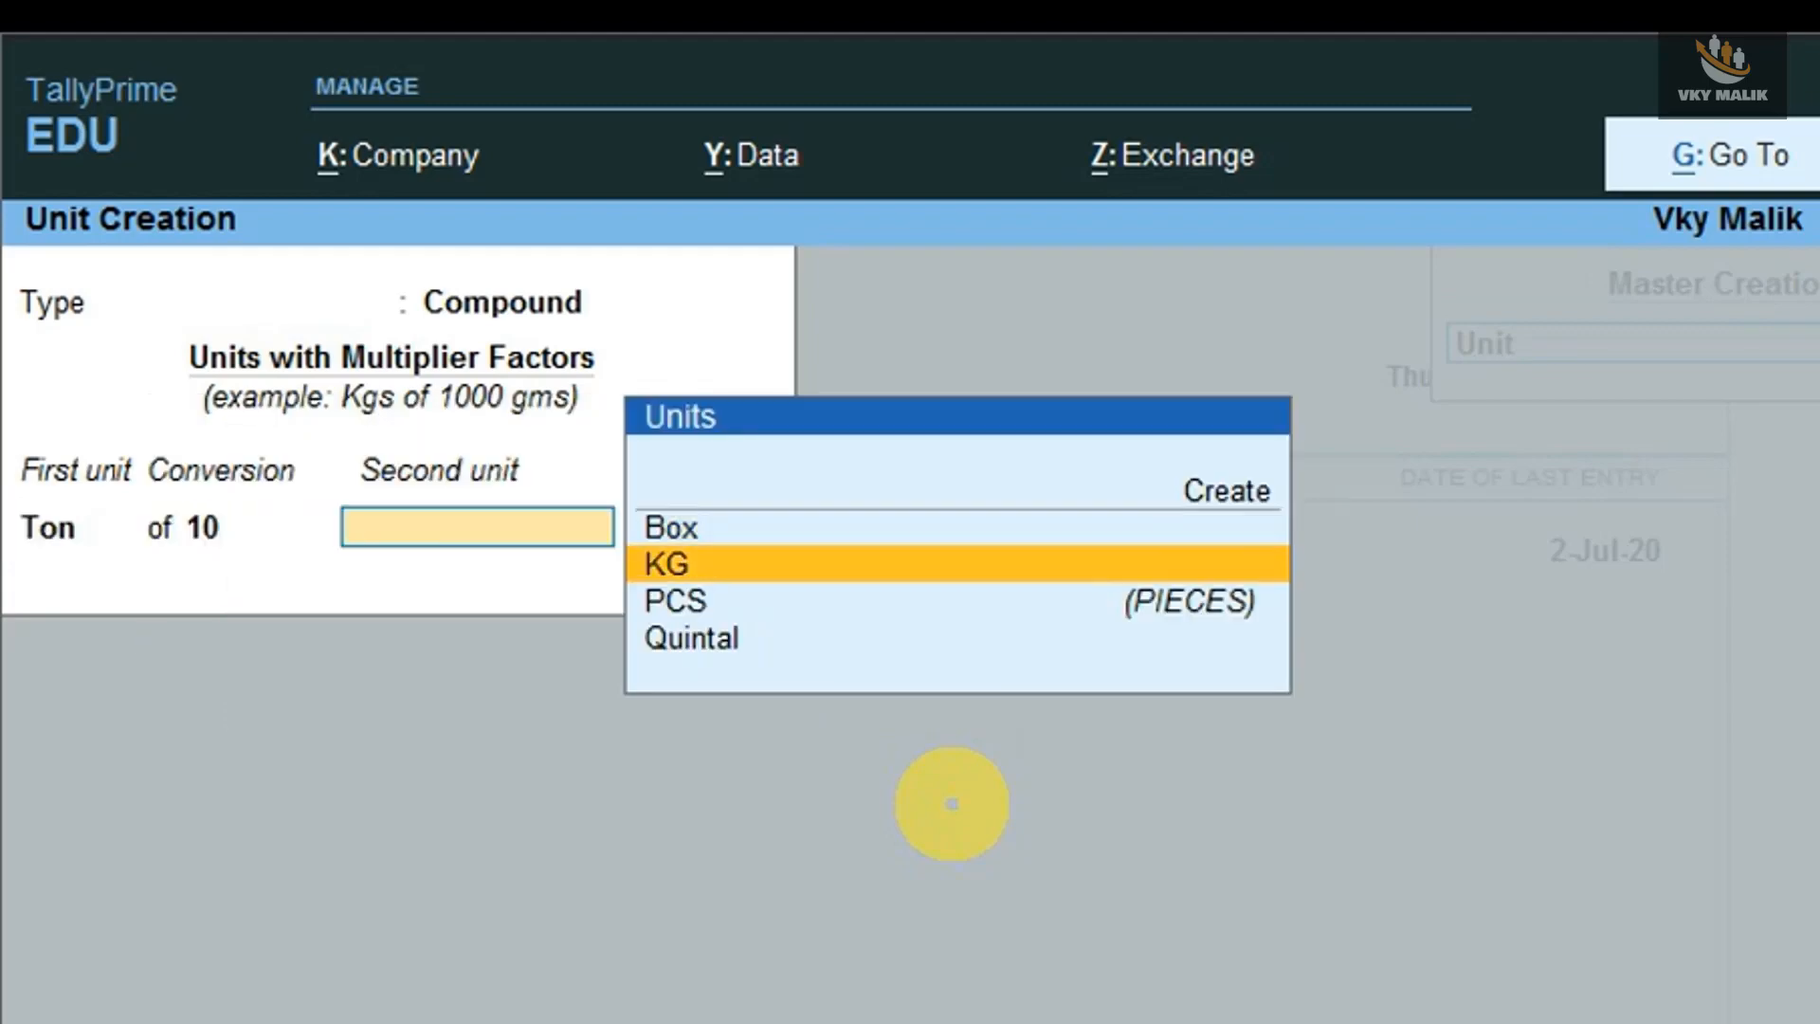
key("Return")
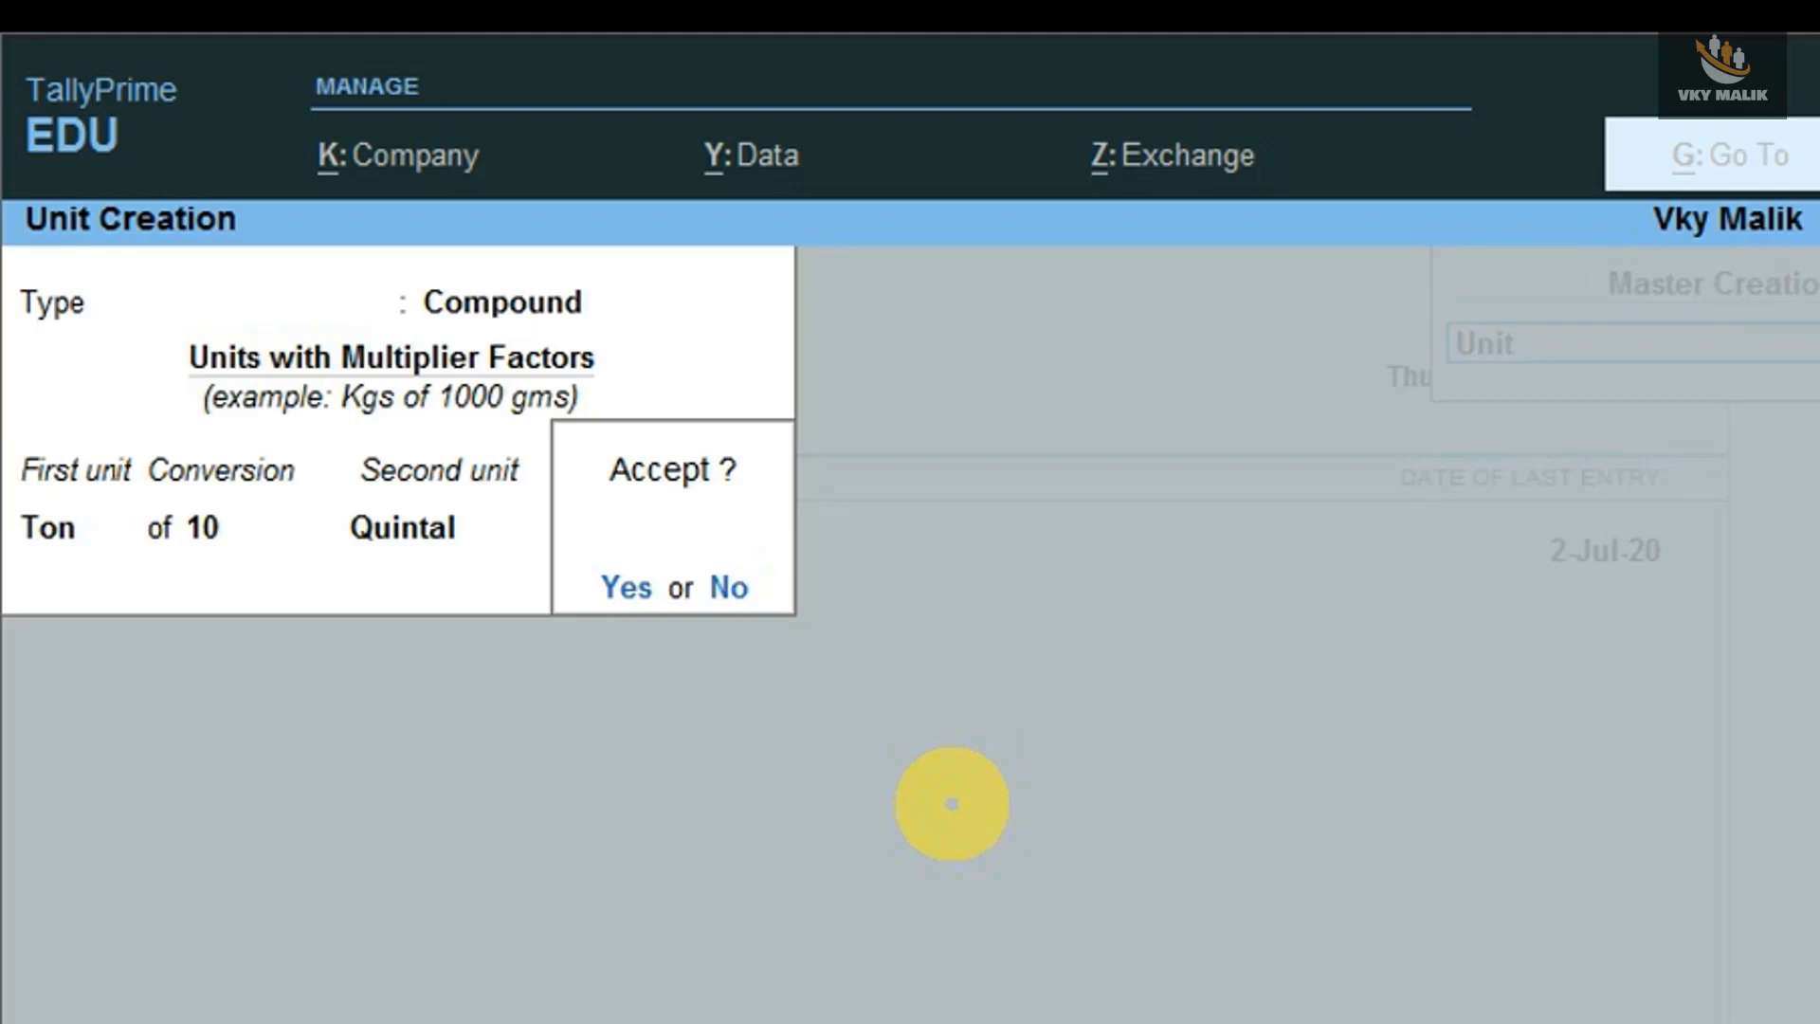
key("n")
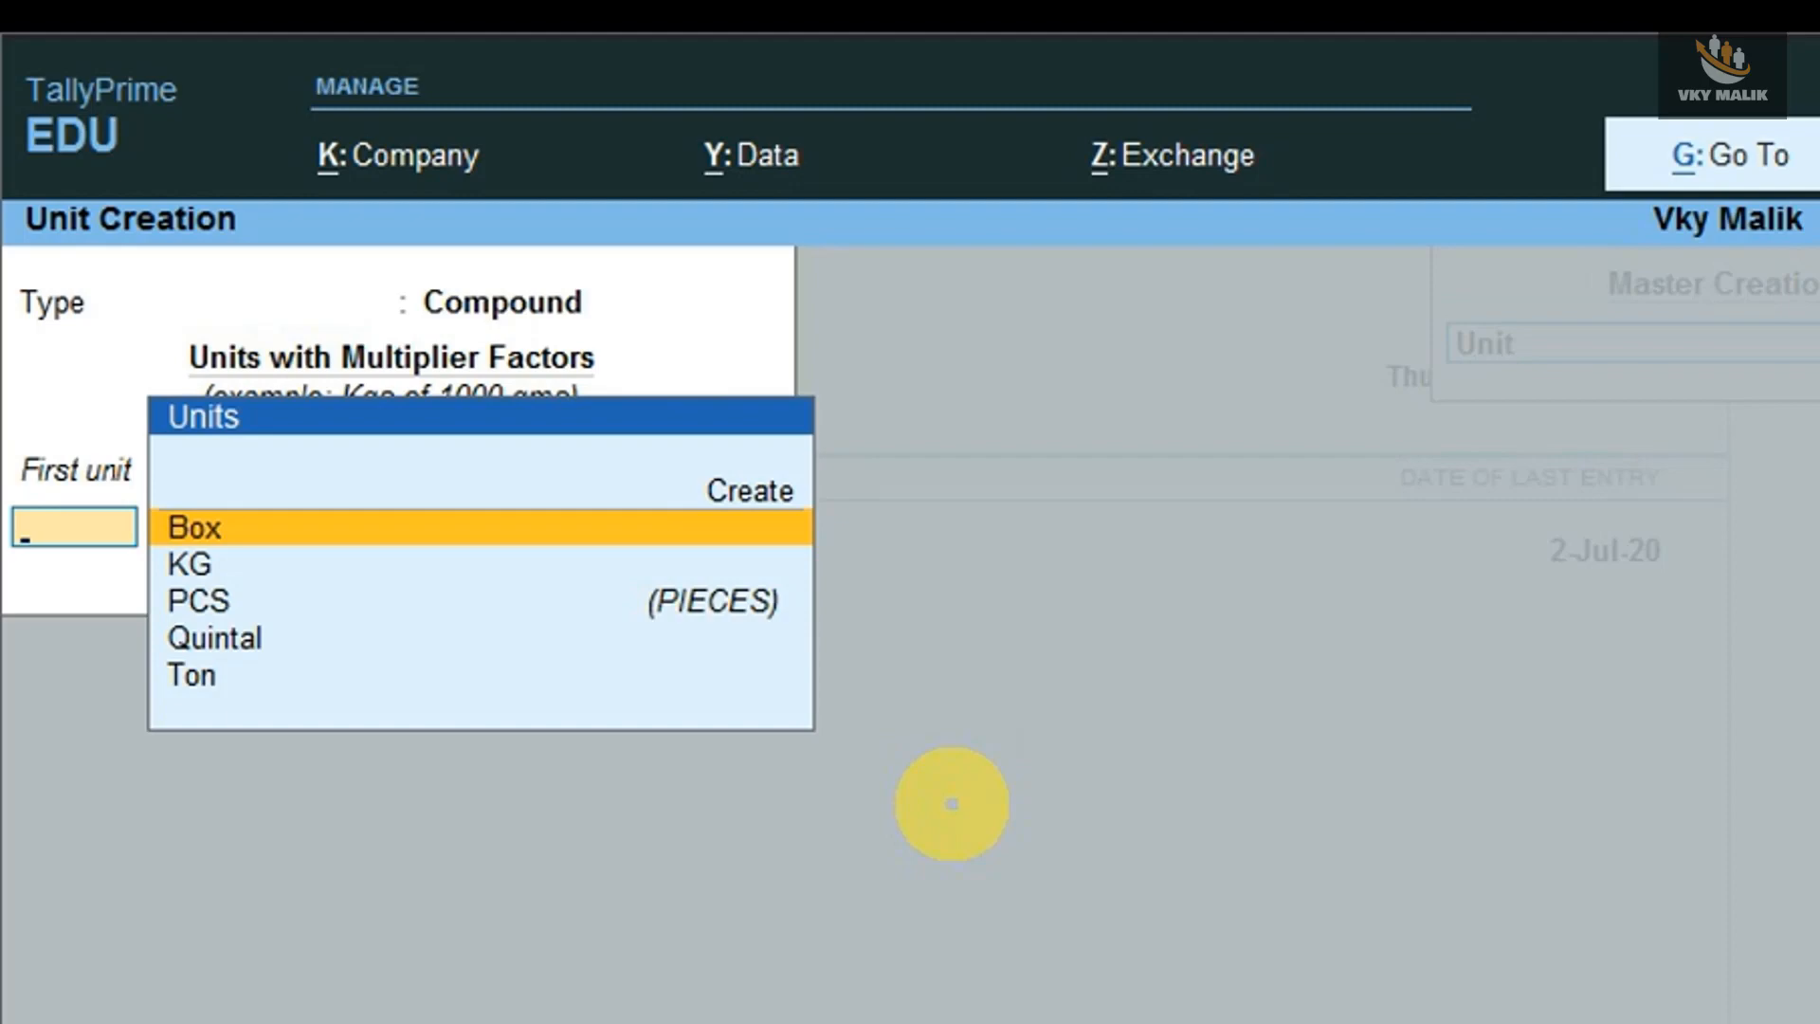
Quit unit creation and return to the Gateway of Tally.
key("Escape")
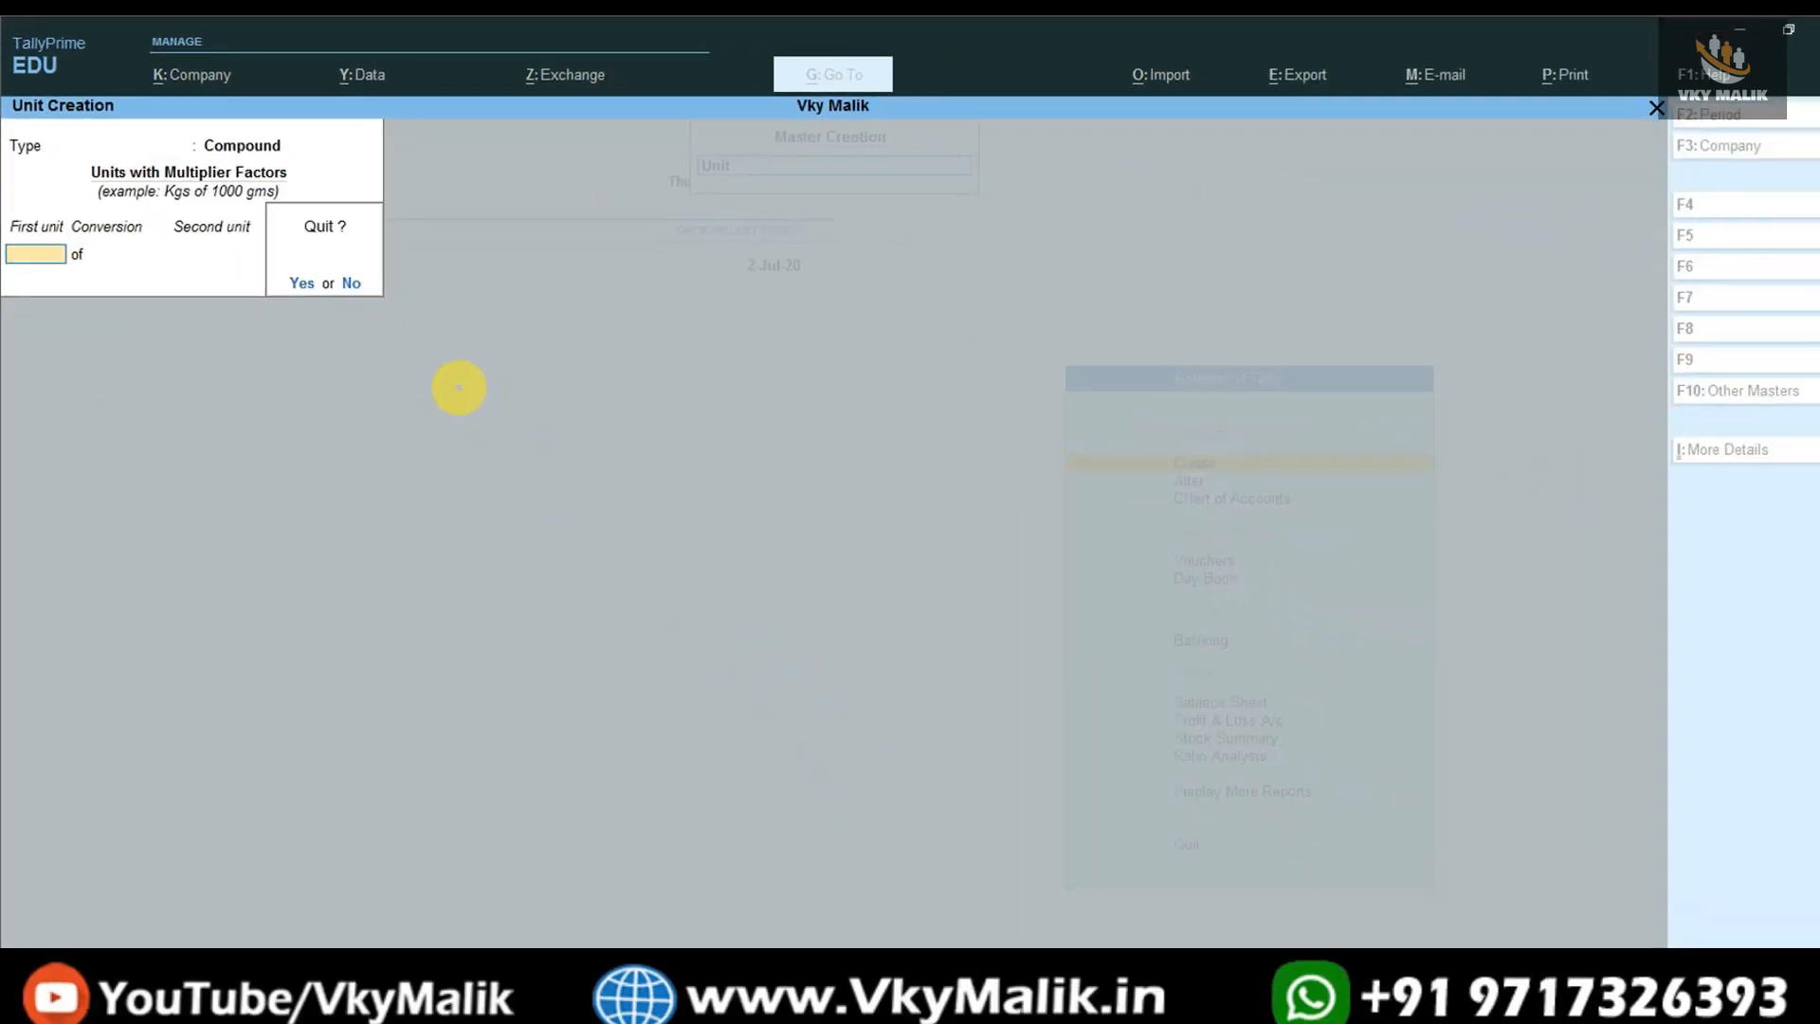
key("y")
key("Escape")
key("n")
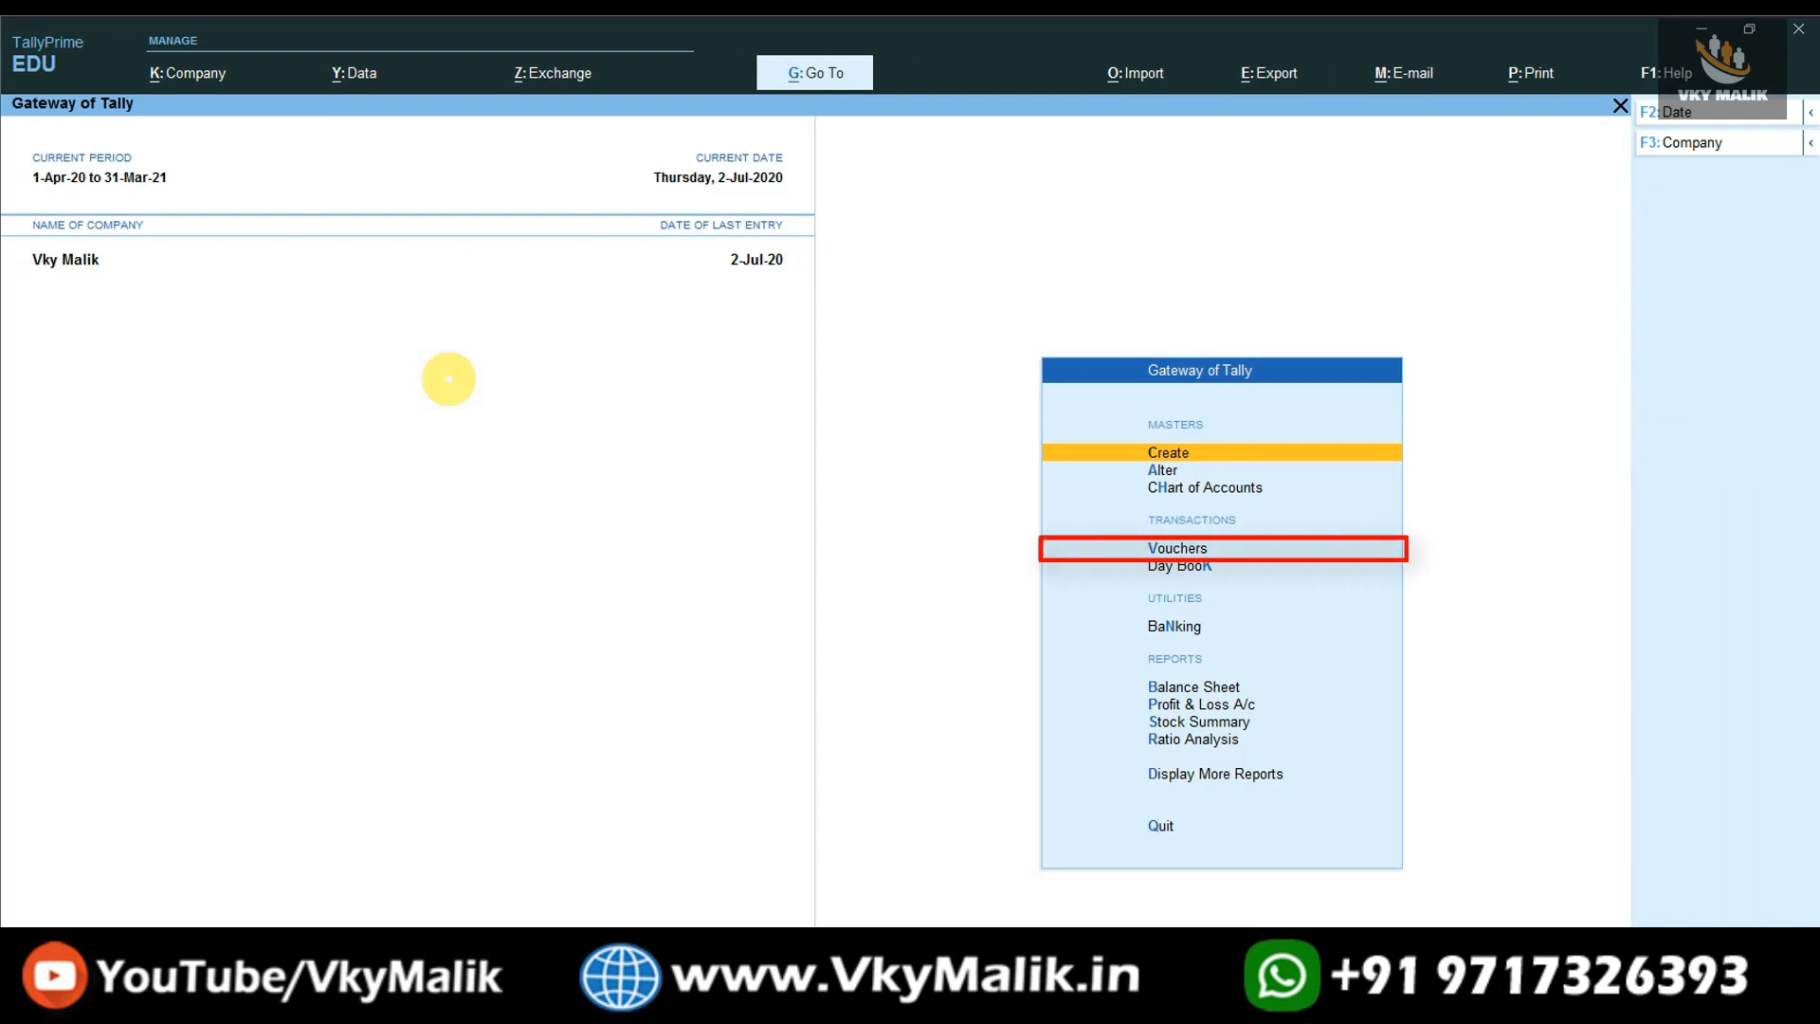
Start a new purchase voucher with supplier invoice number 111 dated 2-Jul-20.
key("Down")
key("Down")
key("Down")
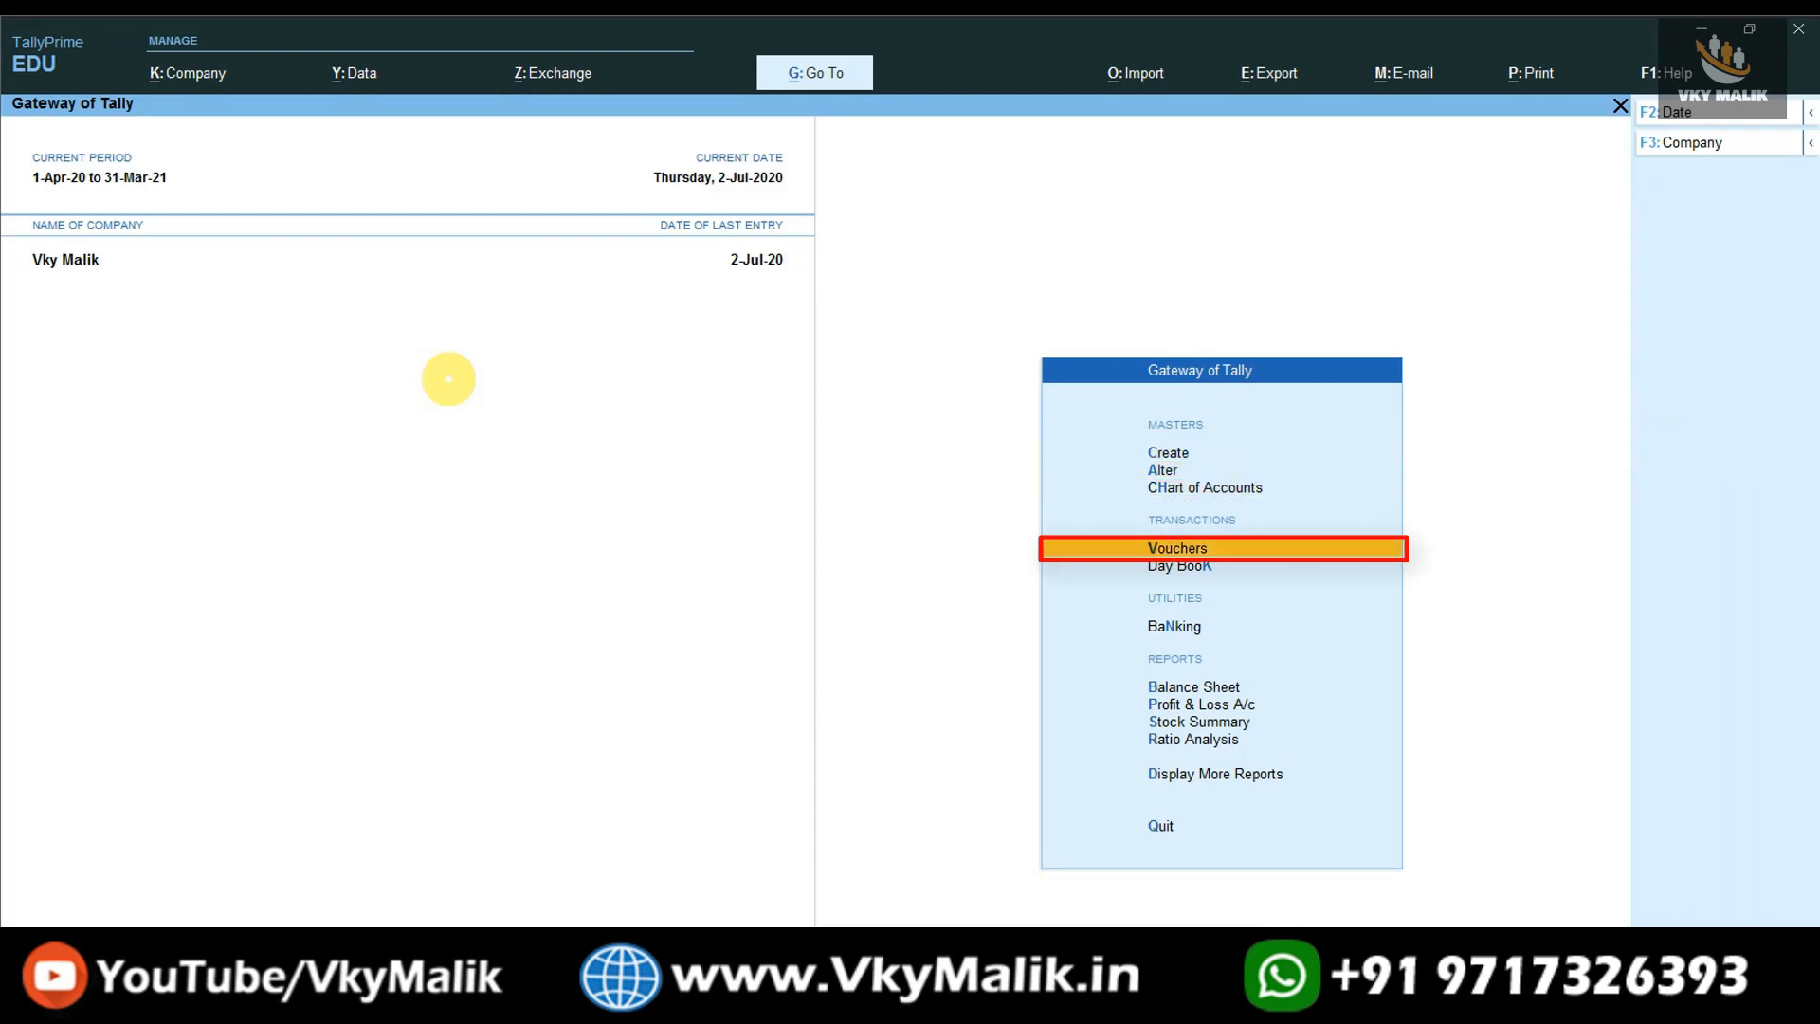
key("Return")
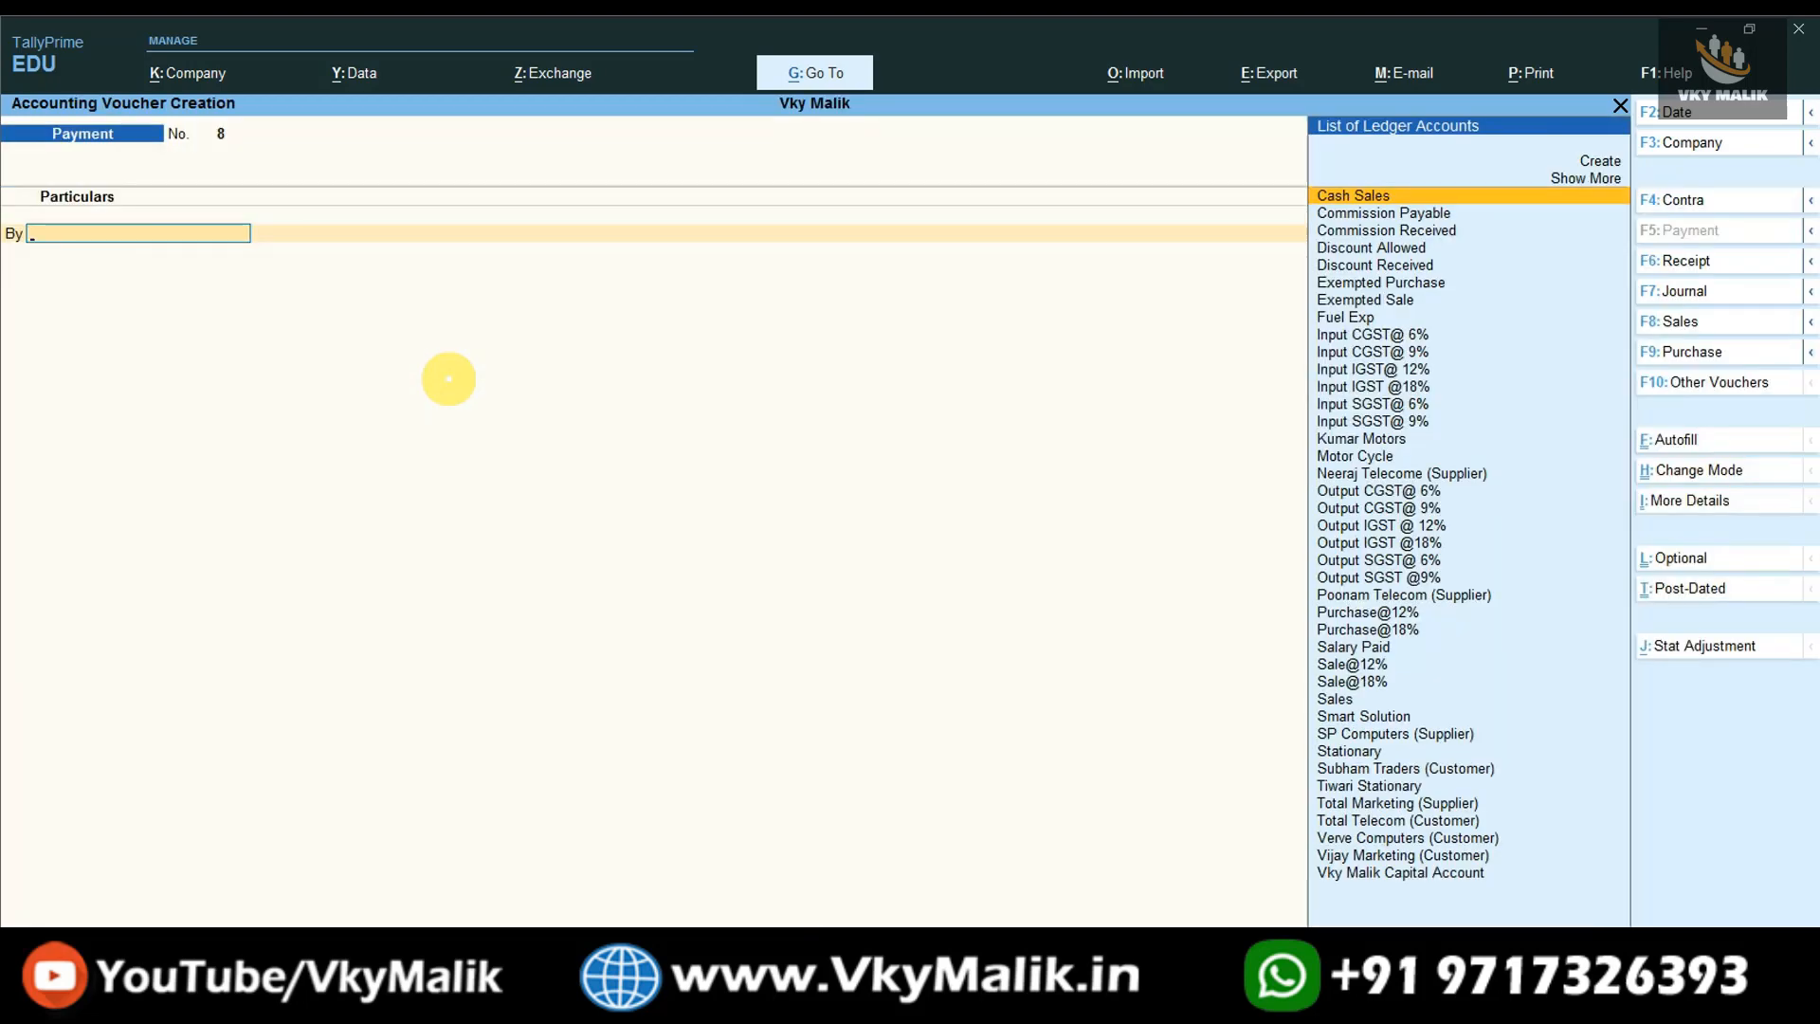
left_click(1697, 351)
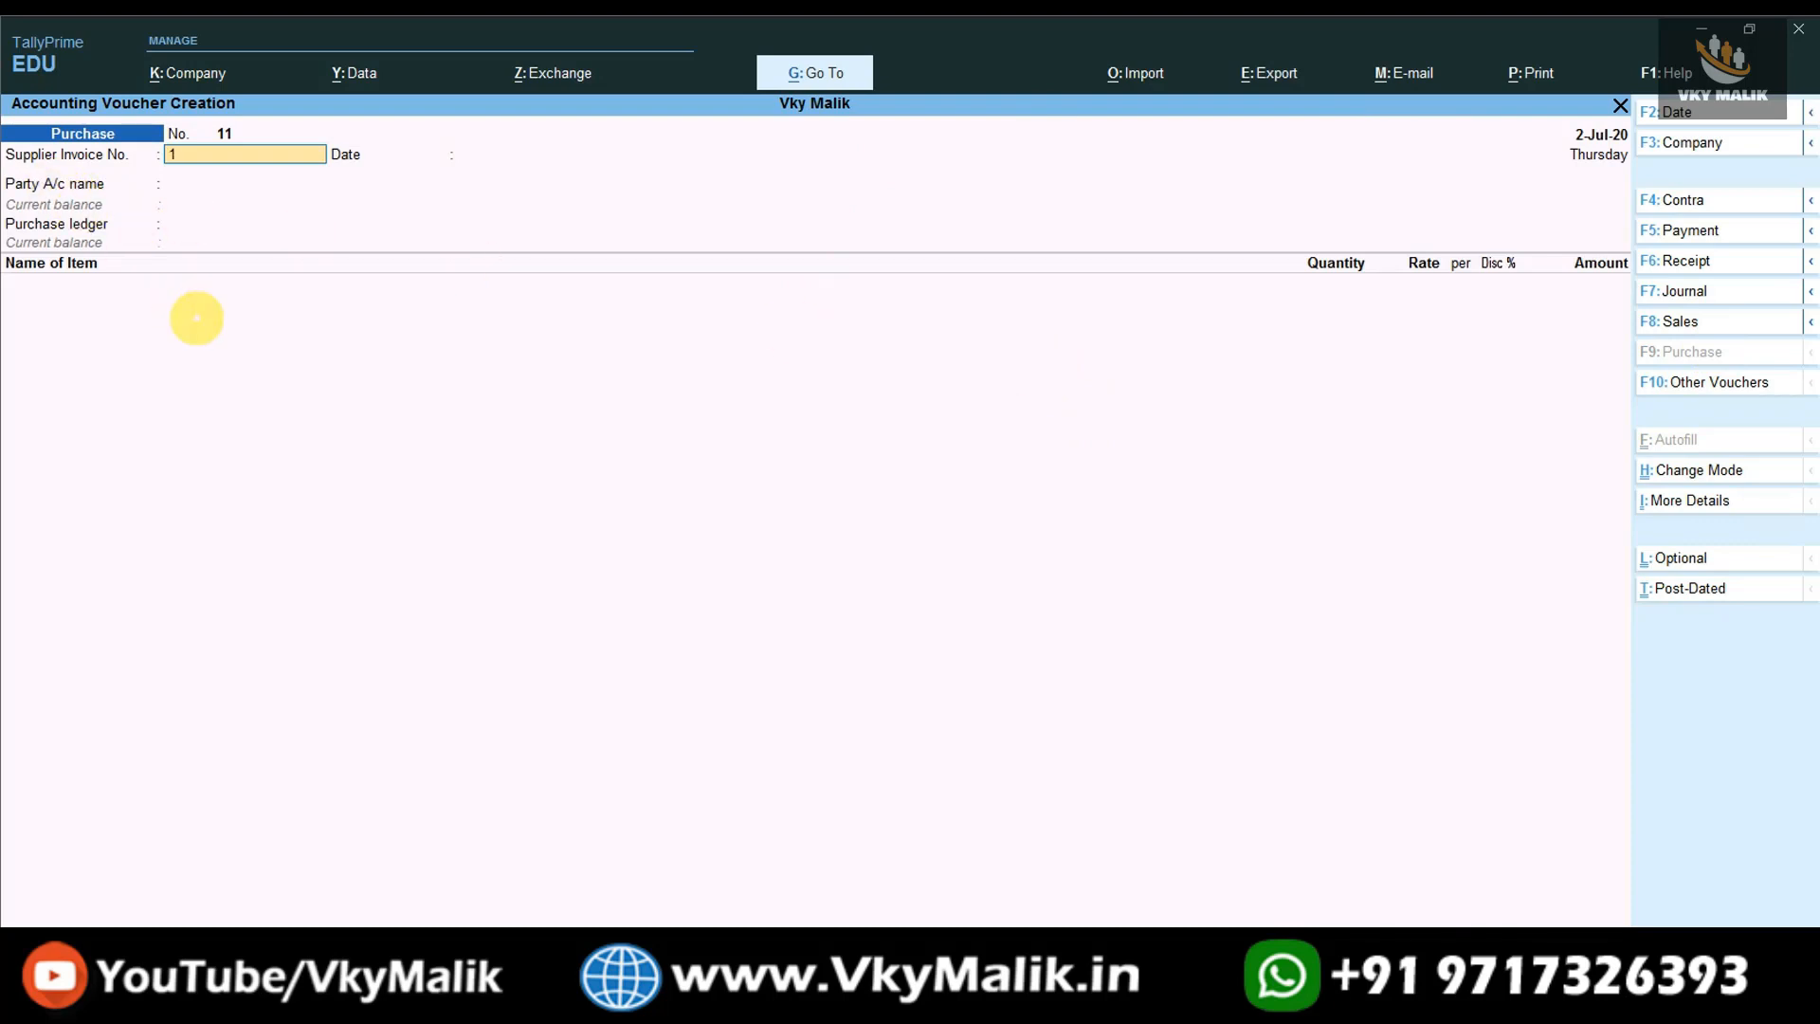
key("Return")
key("Return")
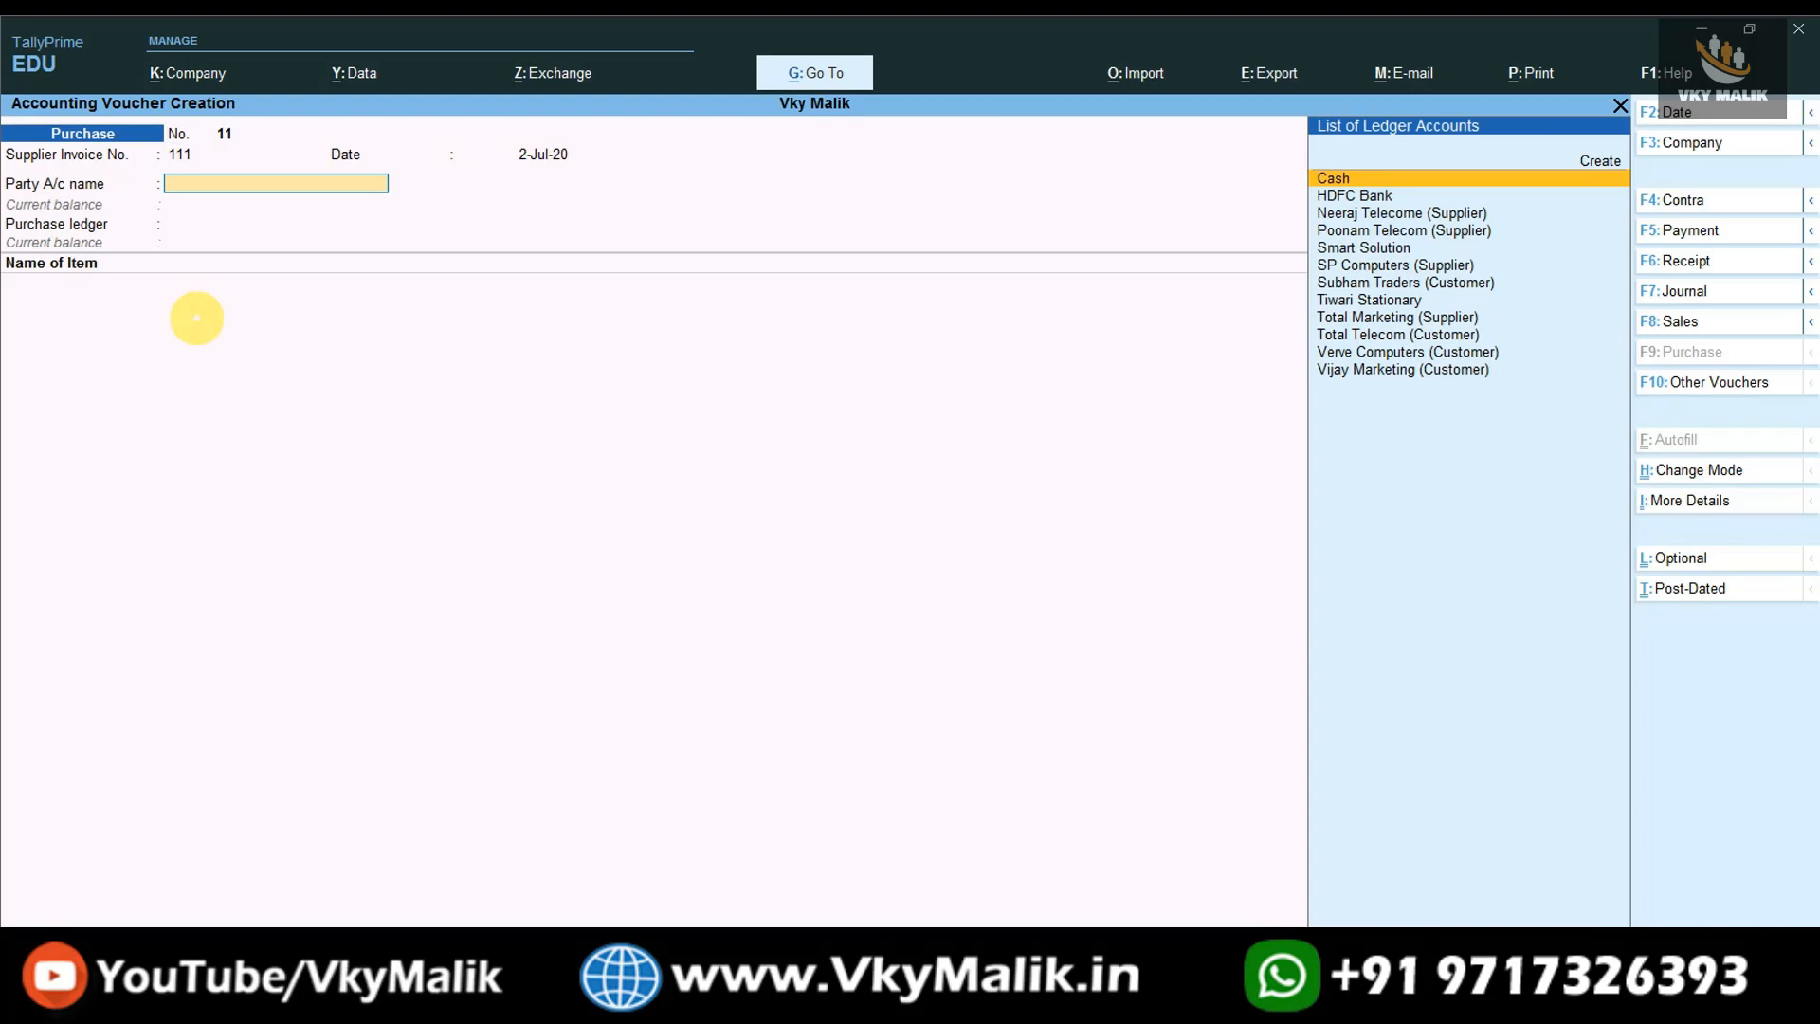
Choose Neeraj Telecome (Supplier) as the purchase voucher's party account and accept its receipt details left blank.
key("Down")
key("Down")
key("Down")
key("Down")
key("Down")
key("Down")
key("Down")
key("Down")
key("Down")
key("Down")
key("Down")
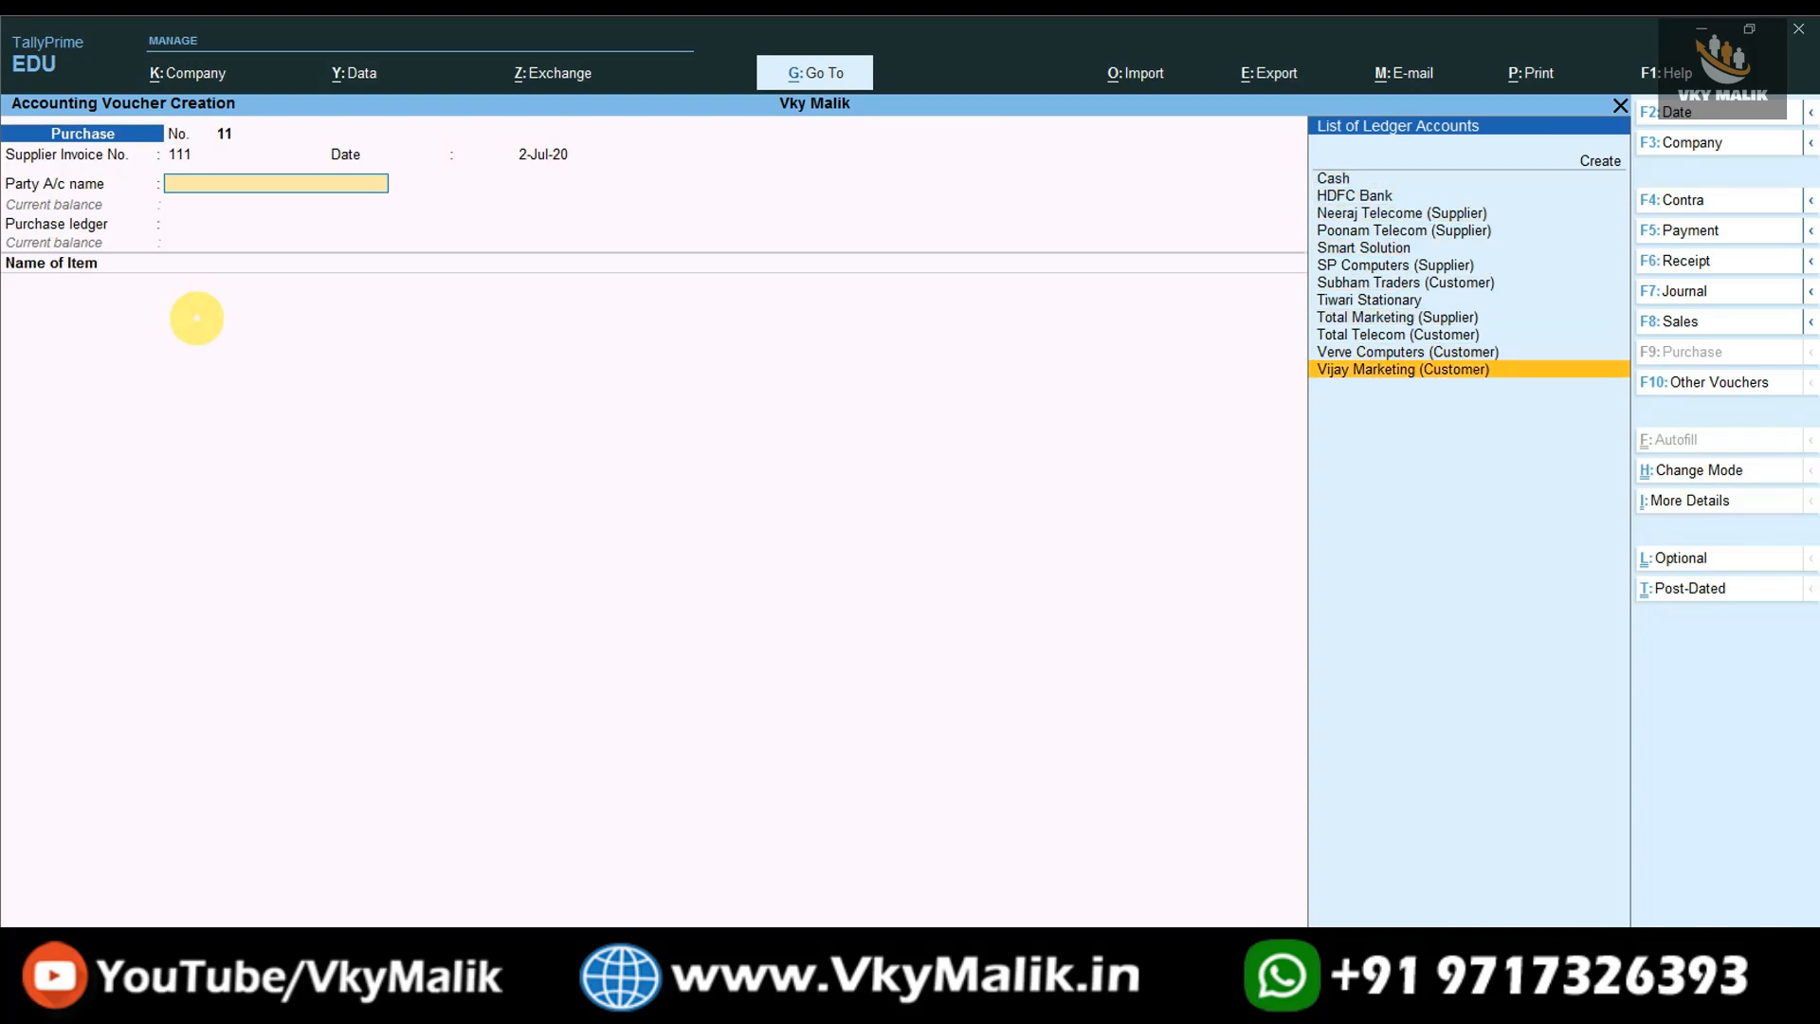
key("Up")
key("Up")
key("Up")
key("Up")
key("Up")
key("Up")
key("Up")
key("Up")
key("Up")
key("Up")
key("Up")
key("Up")
key("Down")
key("Down")
key("Down")
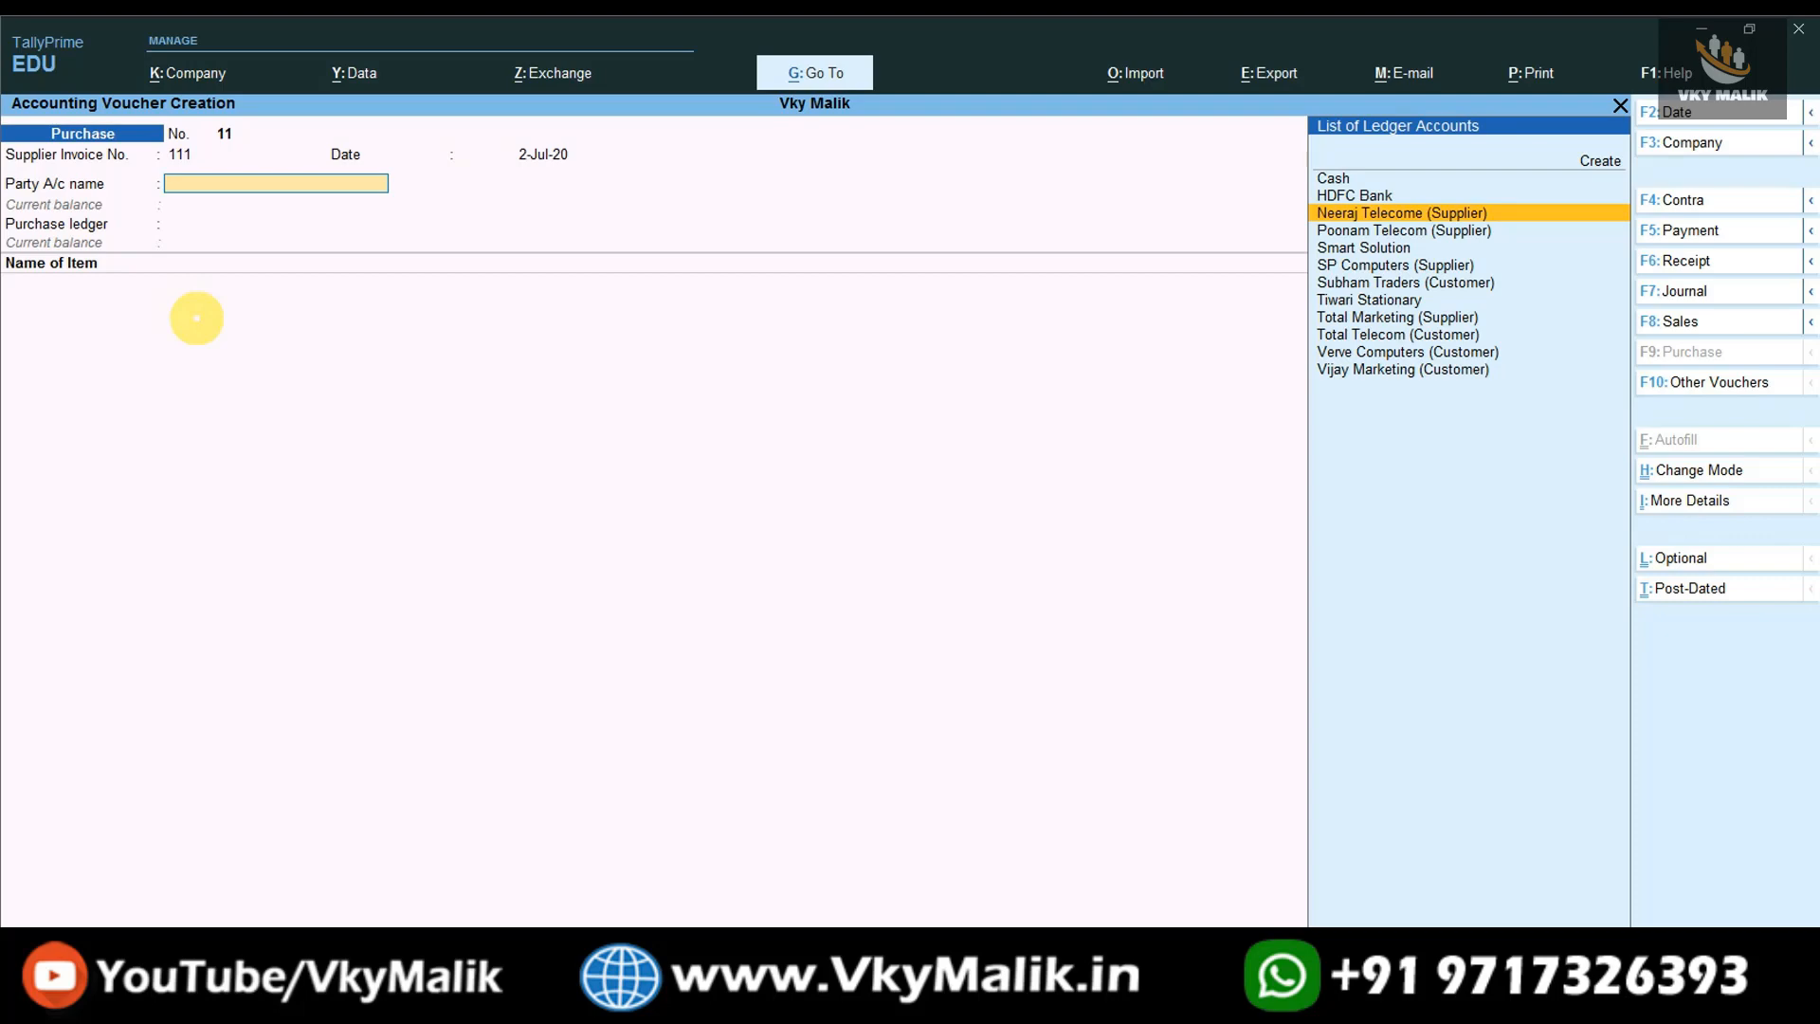
key("Return")
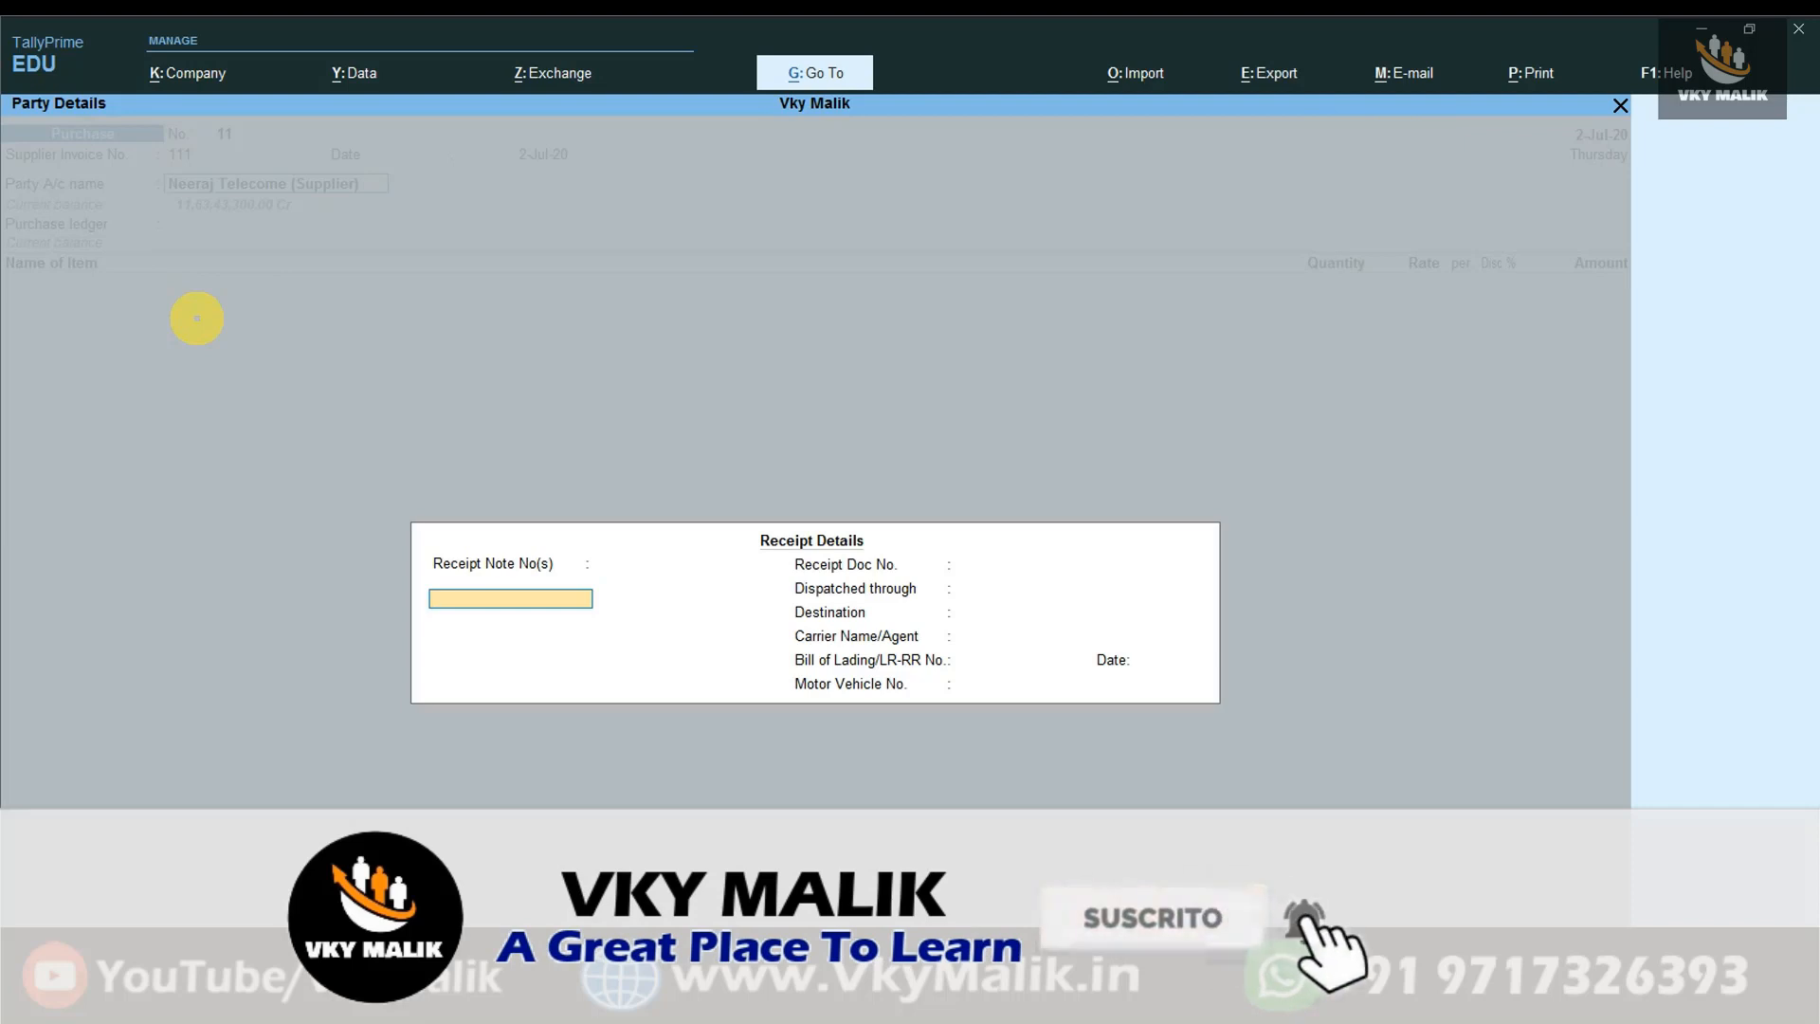
key("ctrl+a")
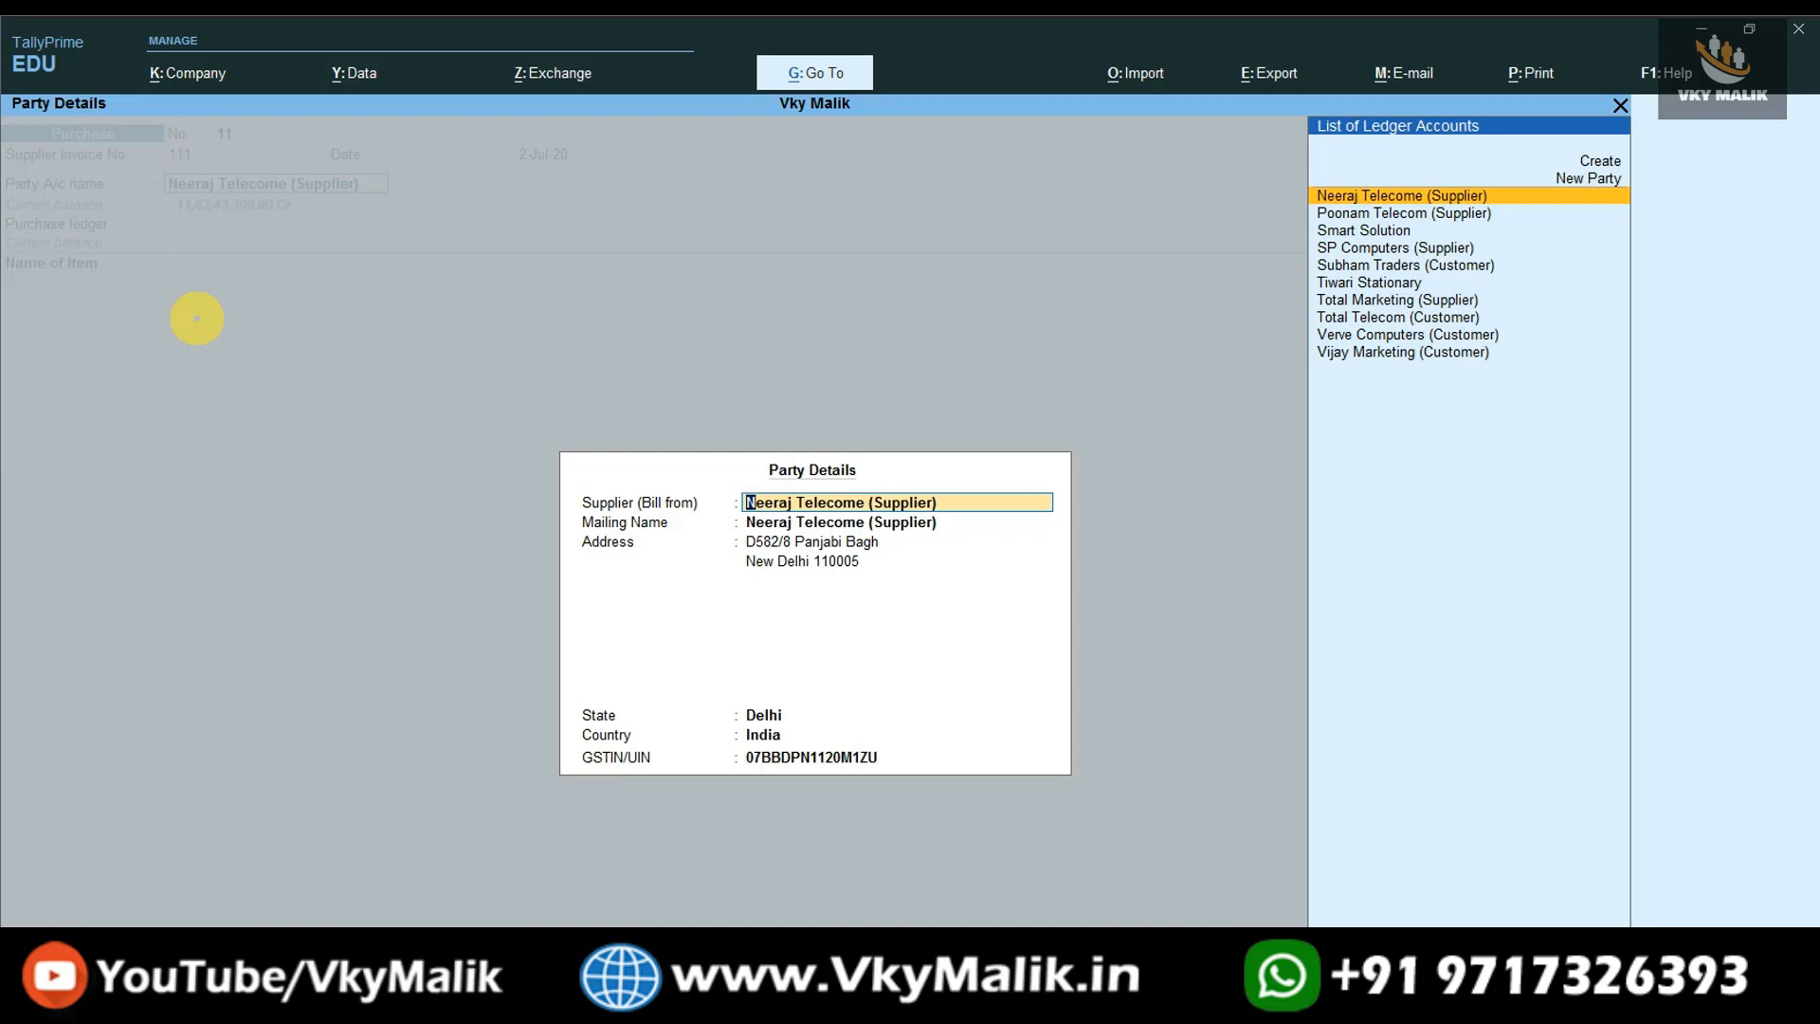
Accept the supplier's party details unchanged and choose Purchase@18% as the purchase ledger.
key("ctrl+a")
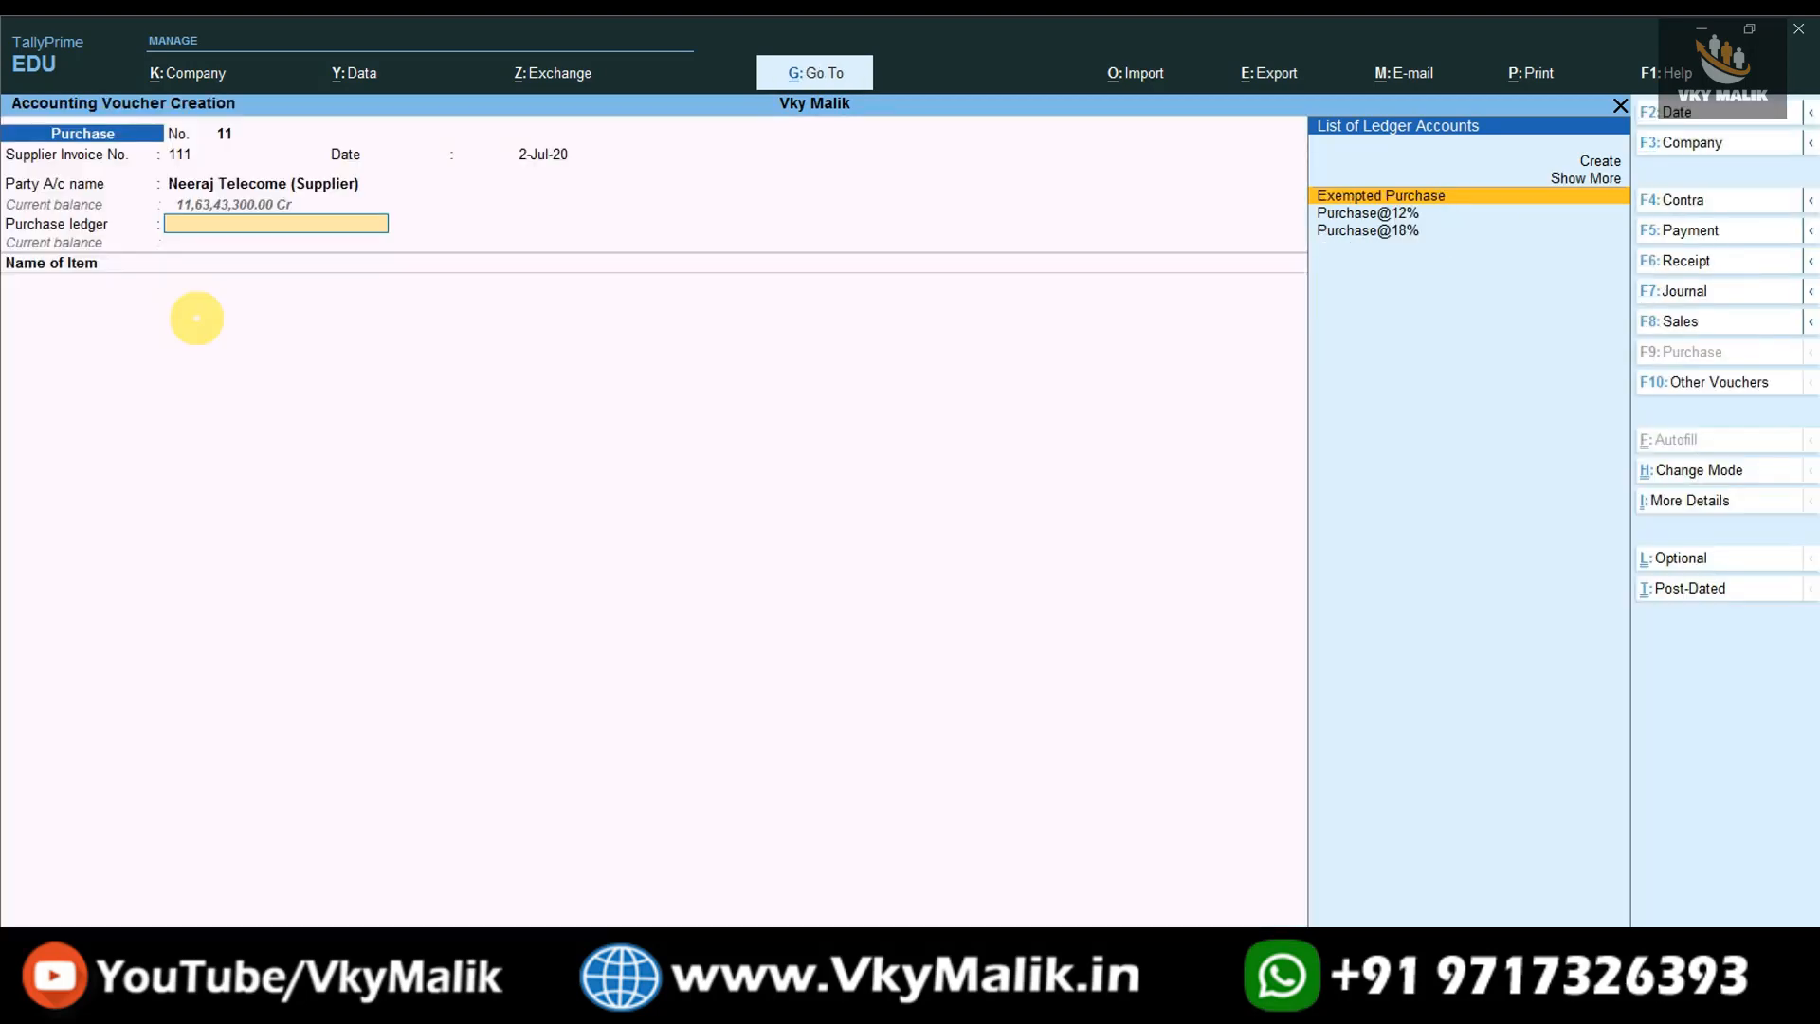
key("Down")
key("Down")
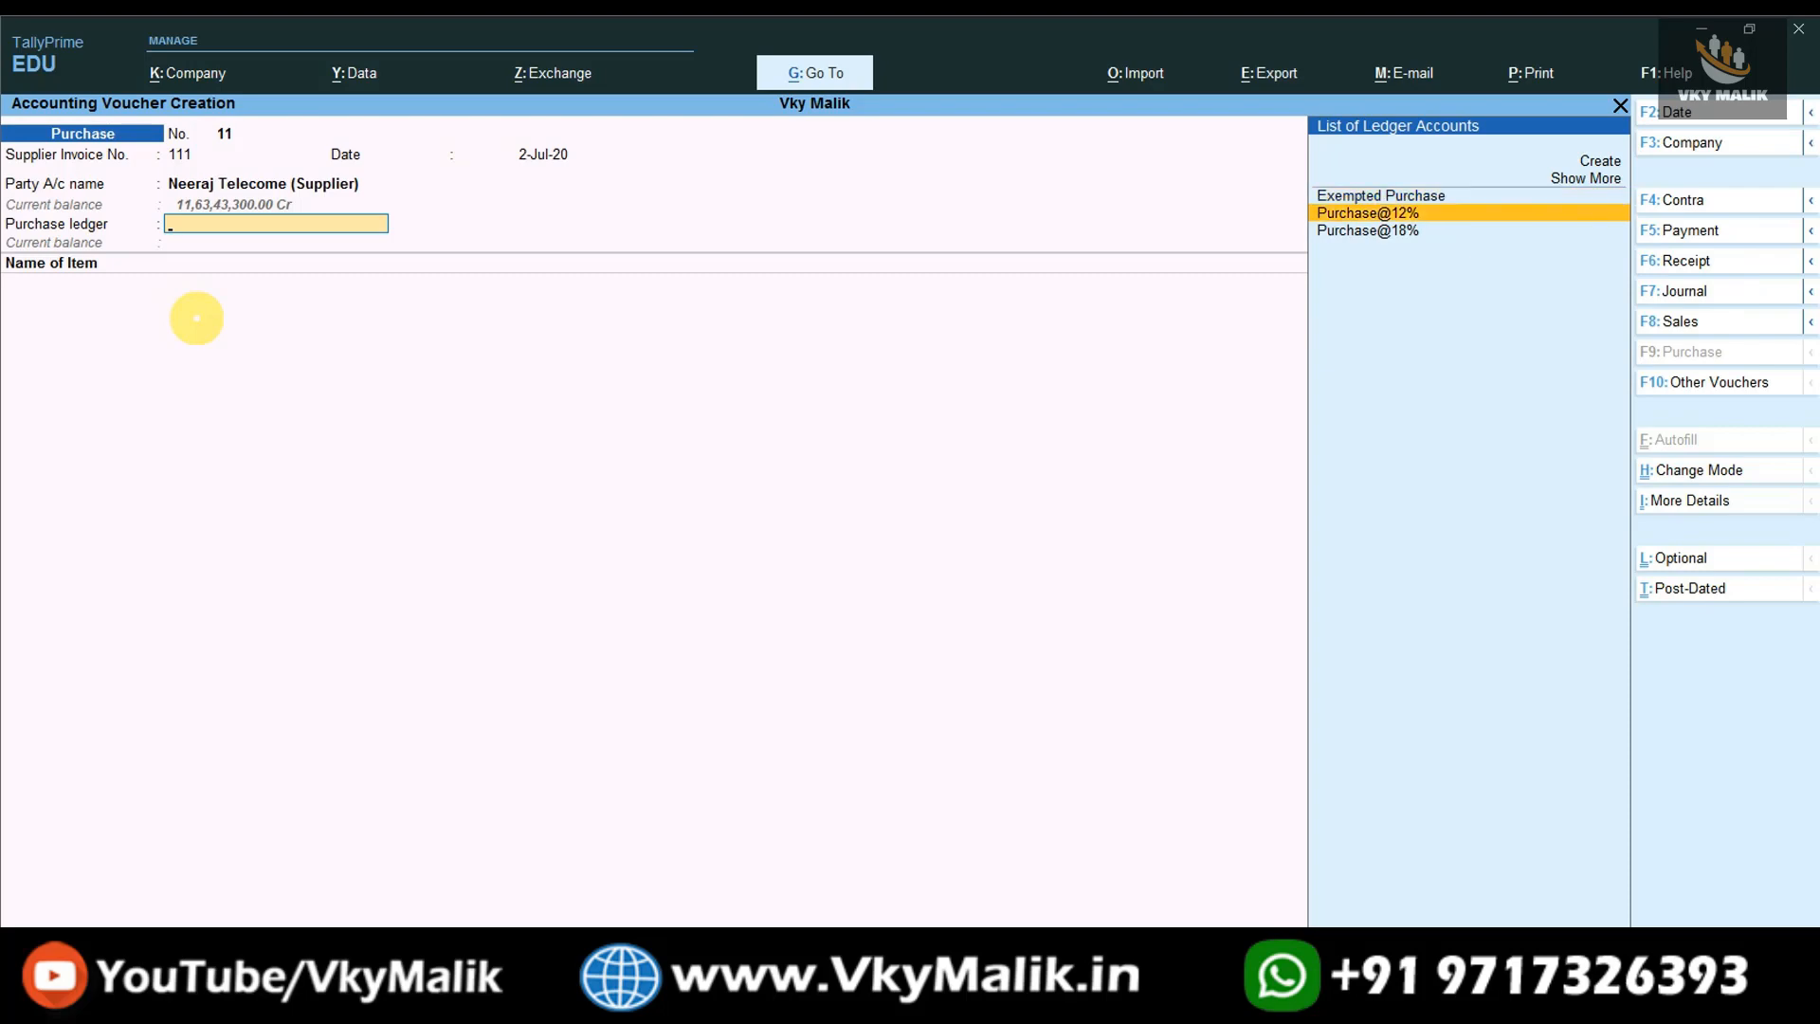
key("Return")
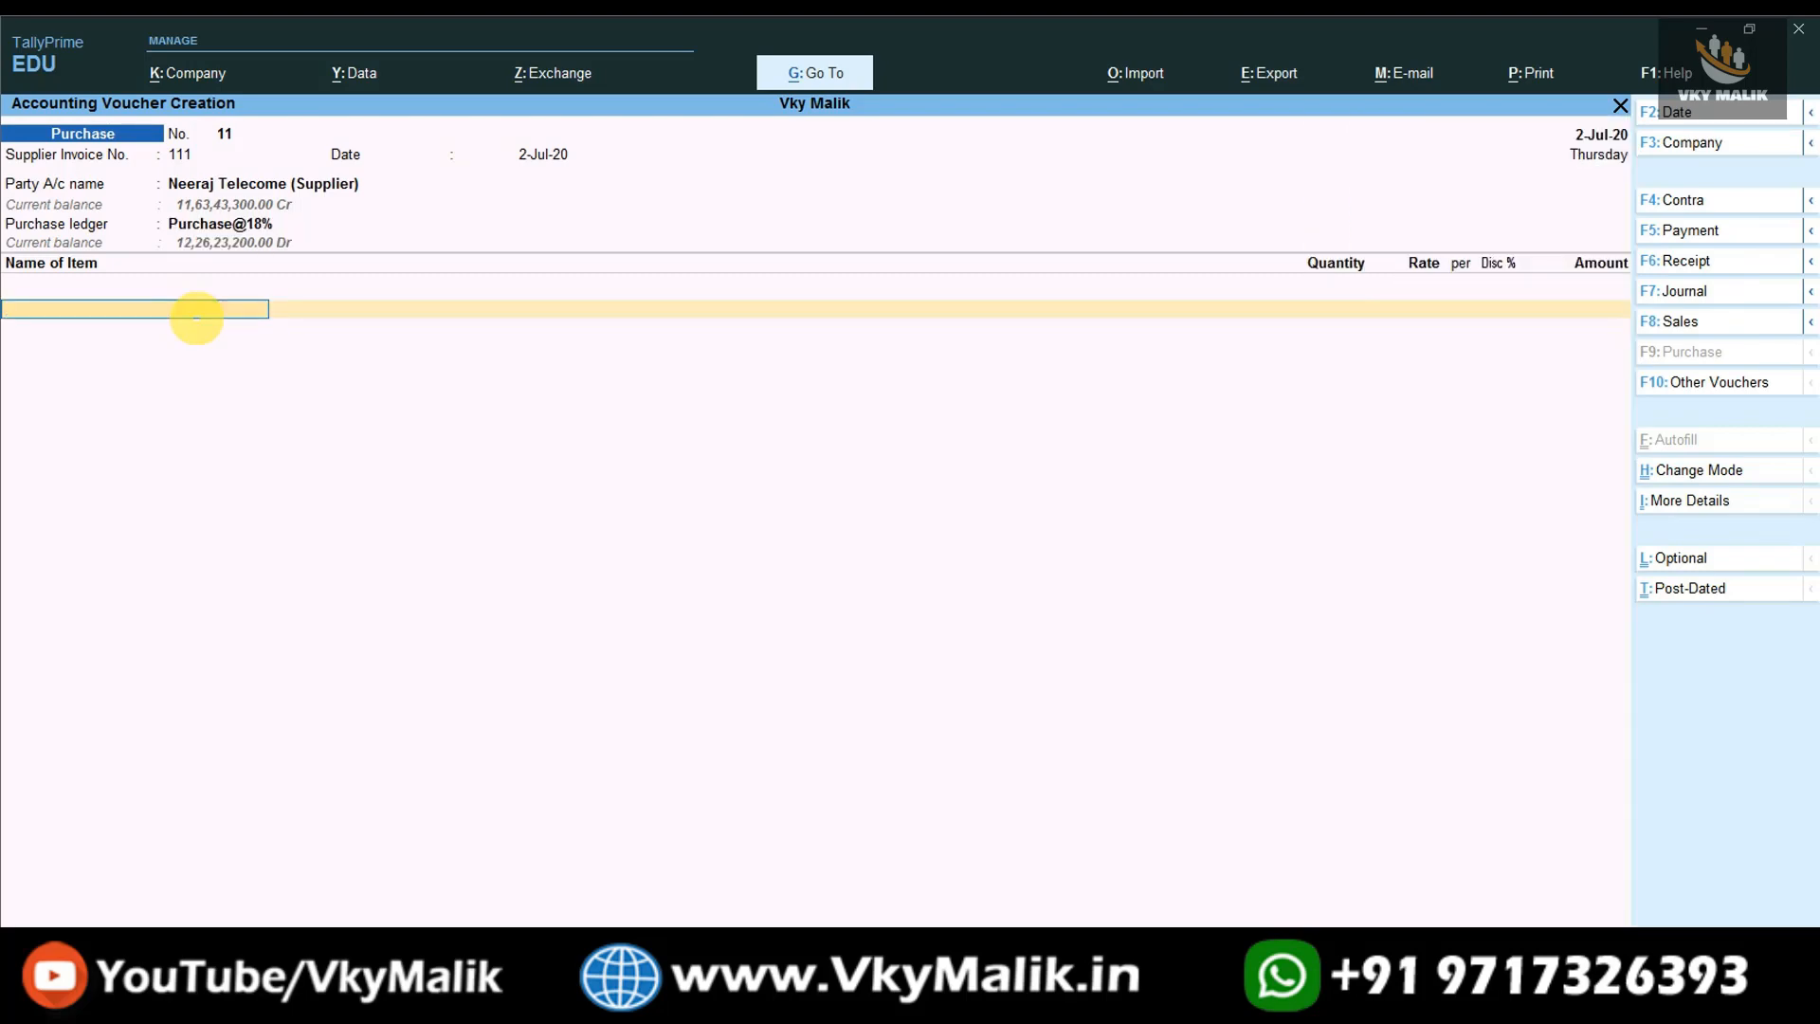
Look through the list of existing stock items available for the purchase voucher.
key("space")
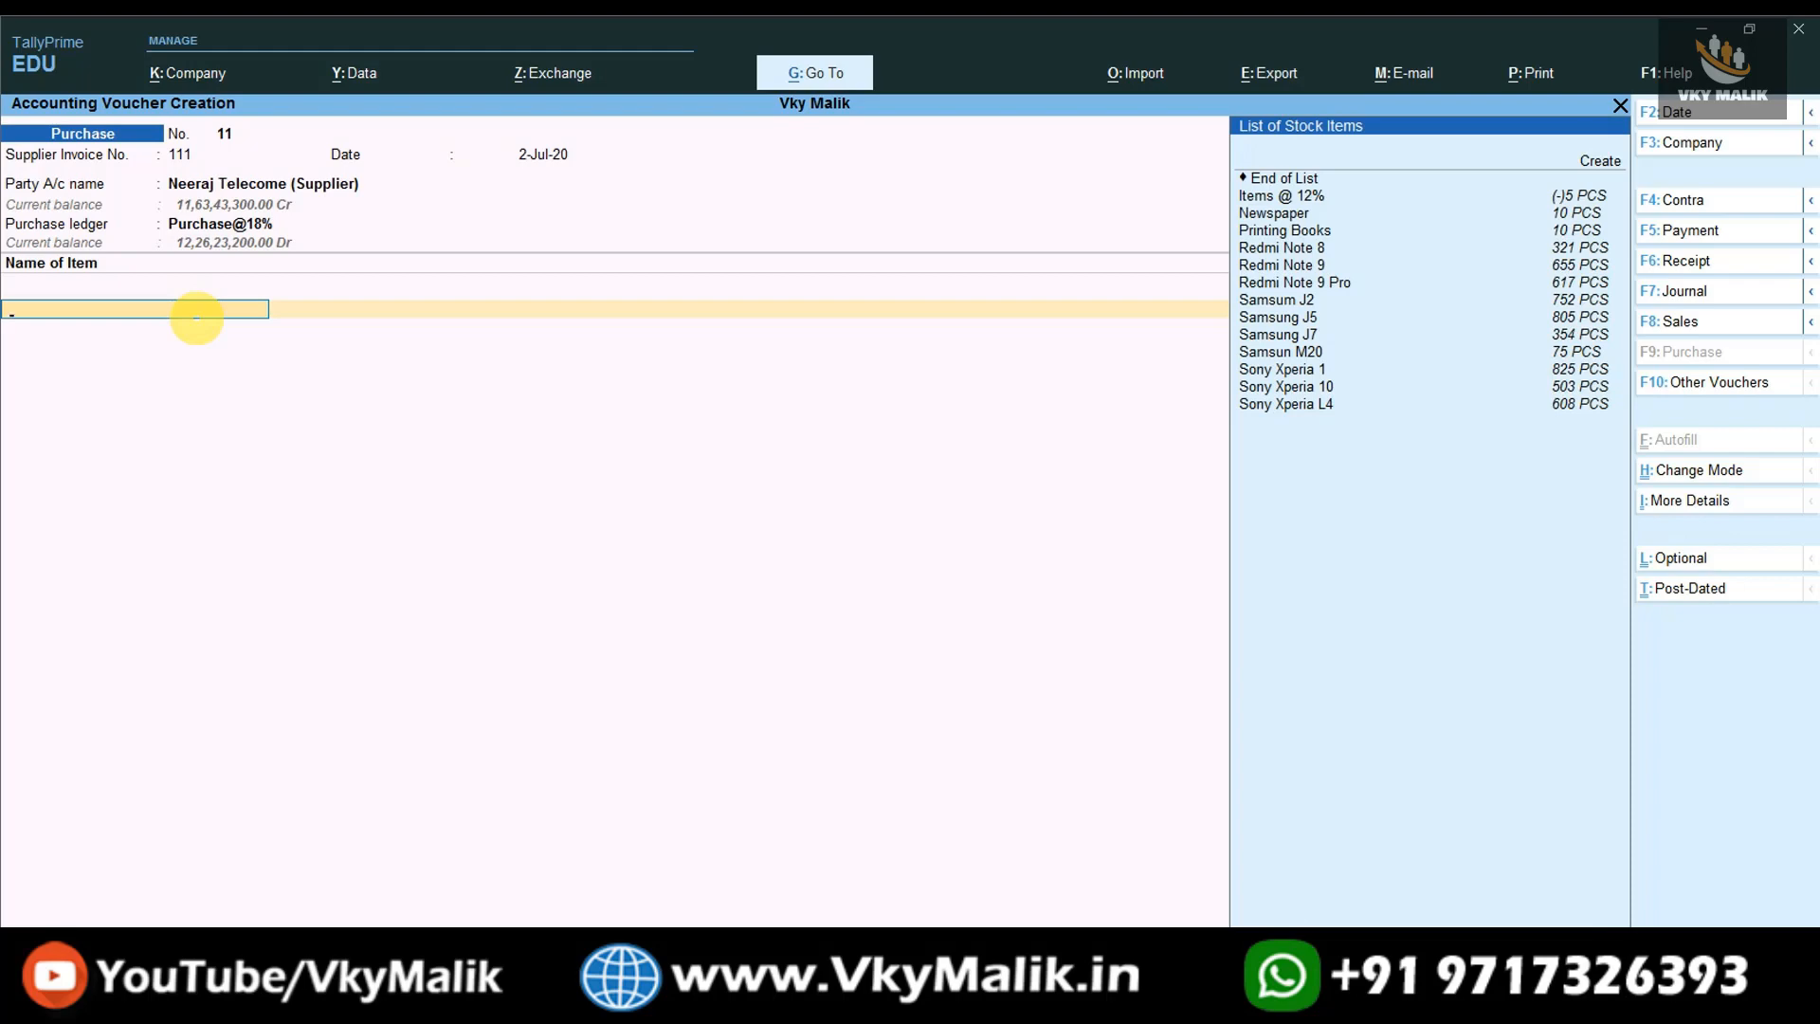
key("Down")
key("Down")
key("Down")
key("Down")
key("Down")
key("Down")
key("Down")
key("Down")
key("Down")
key("Down")
key("Down")
key("Down")
key("Down")
key("Down")
key("Up")
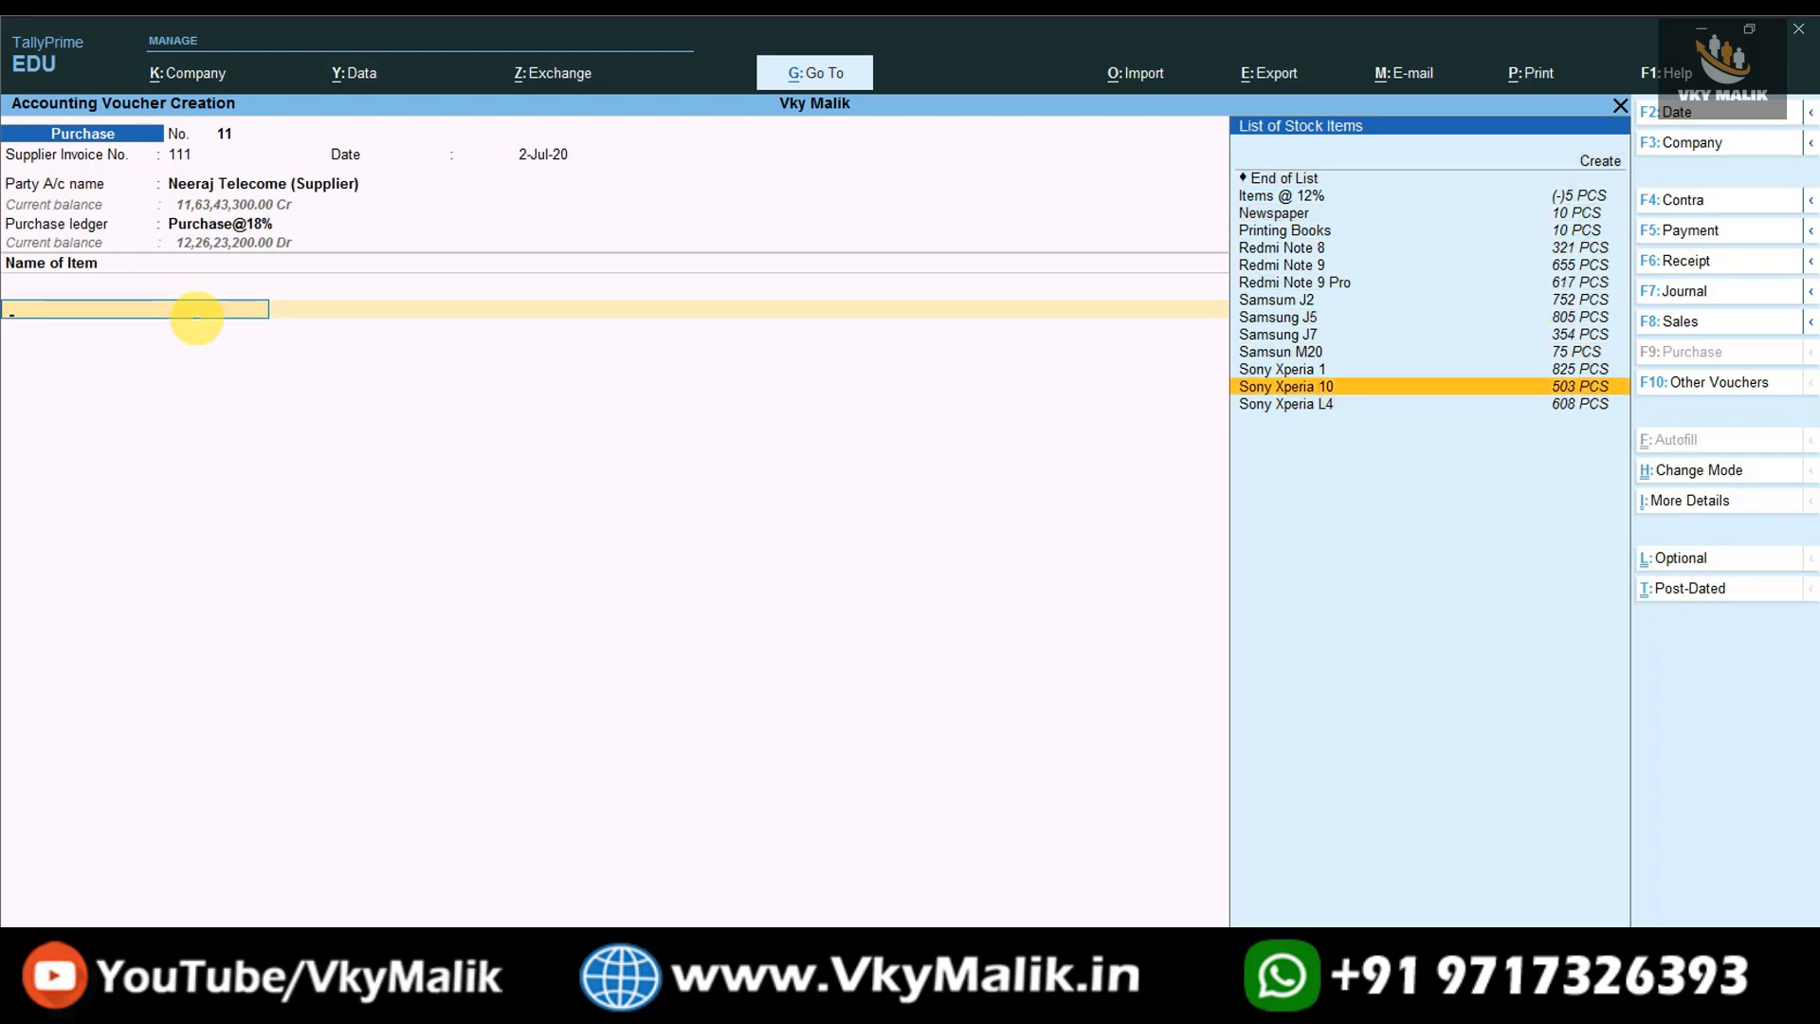
key("Up")
key("Up")
key("Up")
key("Up")
key("Up")
key("Up")
key("Up")
key("Up")
key("Up")
key("Up")
key("Up")
key("Up")
key("Up")
key("Down")
key("Down")
key("Down")
key("Down")
key("Down")
key("Down")
key("Down")
key("Down")
key("Down")
key("Down")
key("Down")
key("Down")
key("Down")
key("Down")
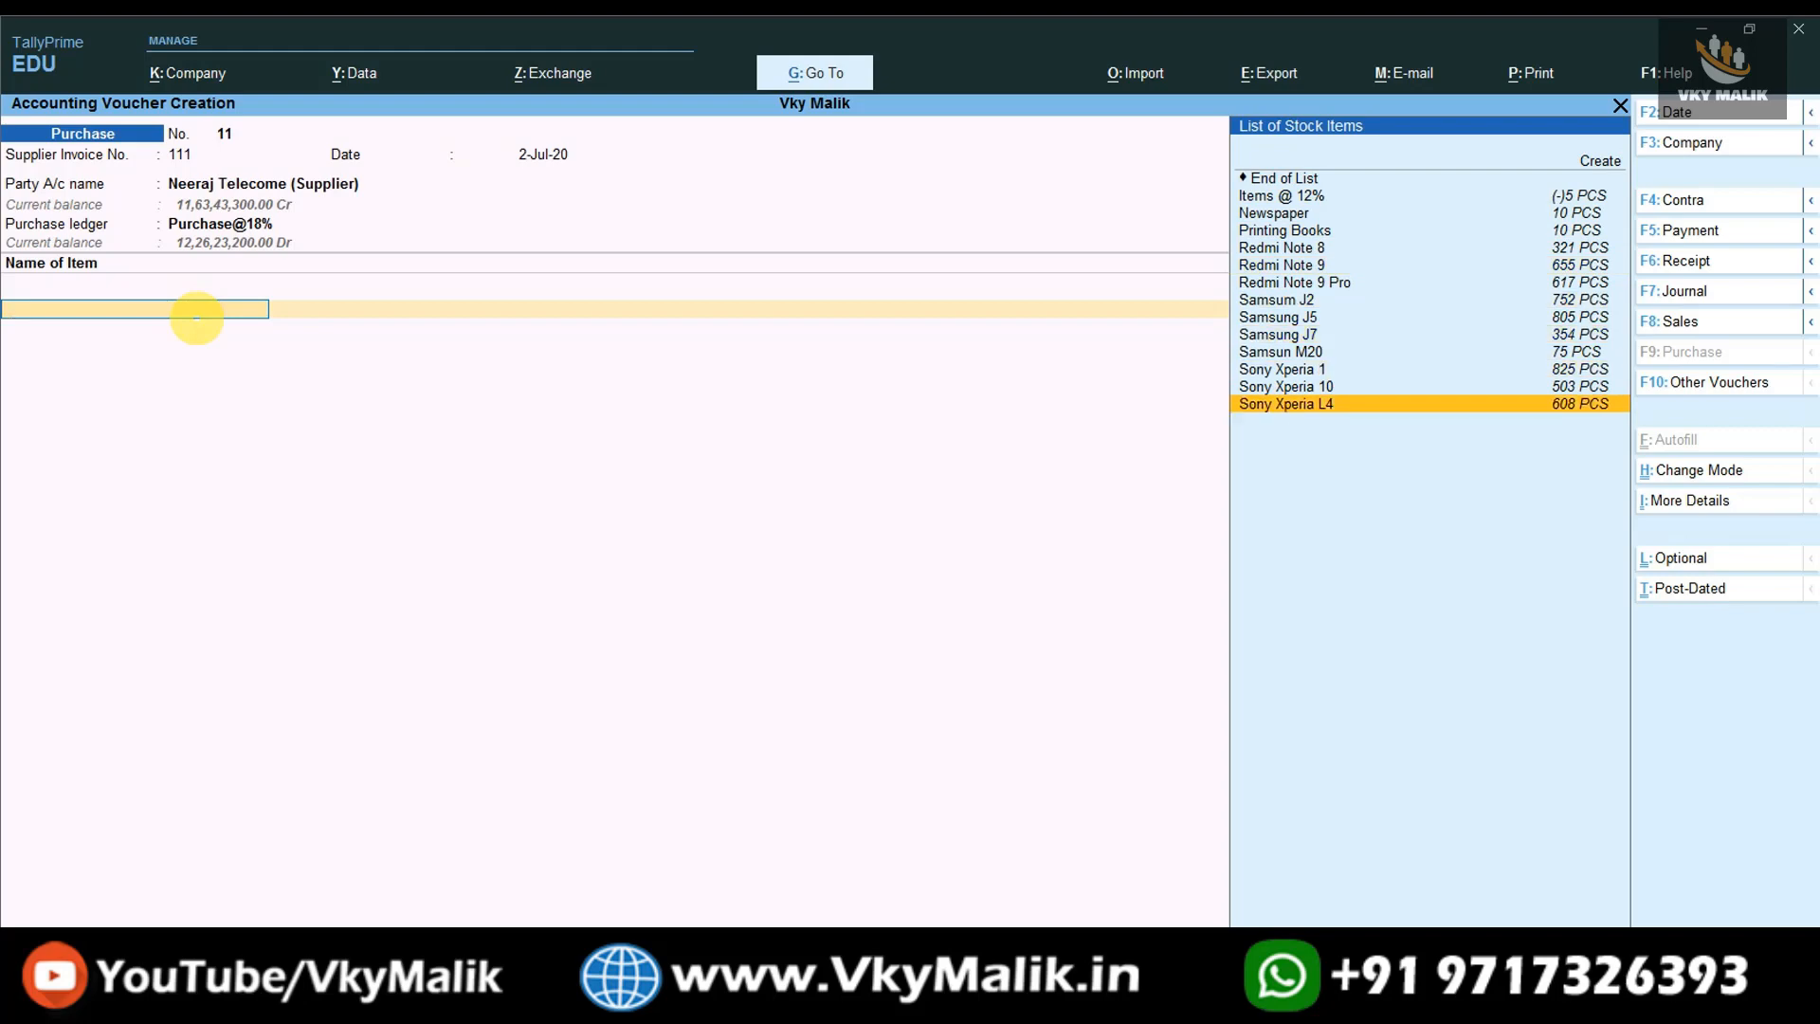
Start creating a new stock item from the voucher's item list and name it Basmati Rice.
key("Up")
key("Up")
key("Up")
key("Up")
key("Up")
key("Up")
key("Up")
key("Up")
key("Up")
key("Up")
key("Up")
key("Up")
key("Up")
key("Up")
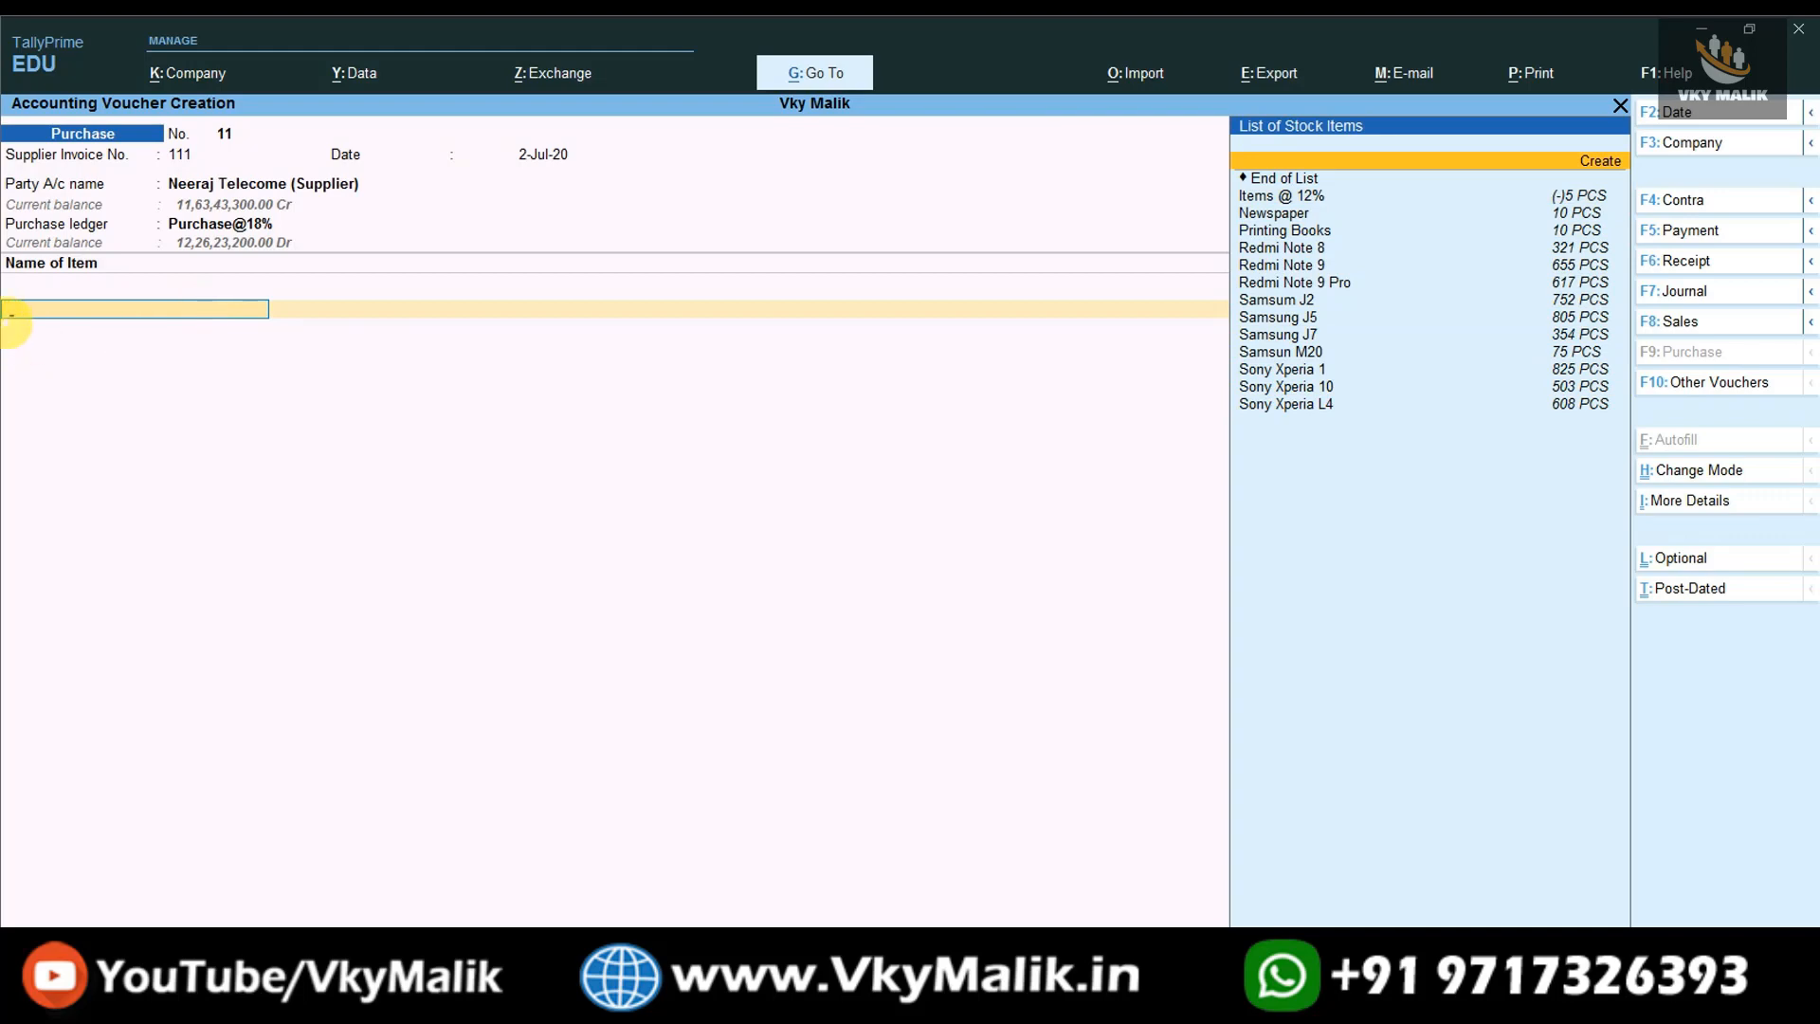
key("Return")
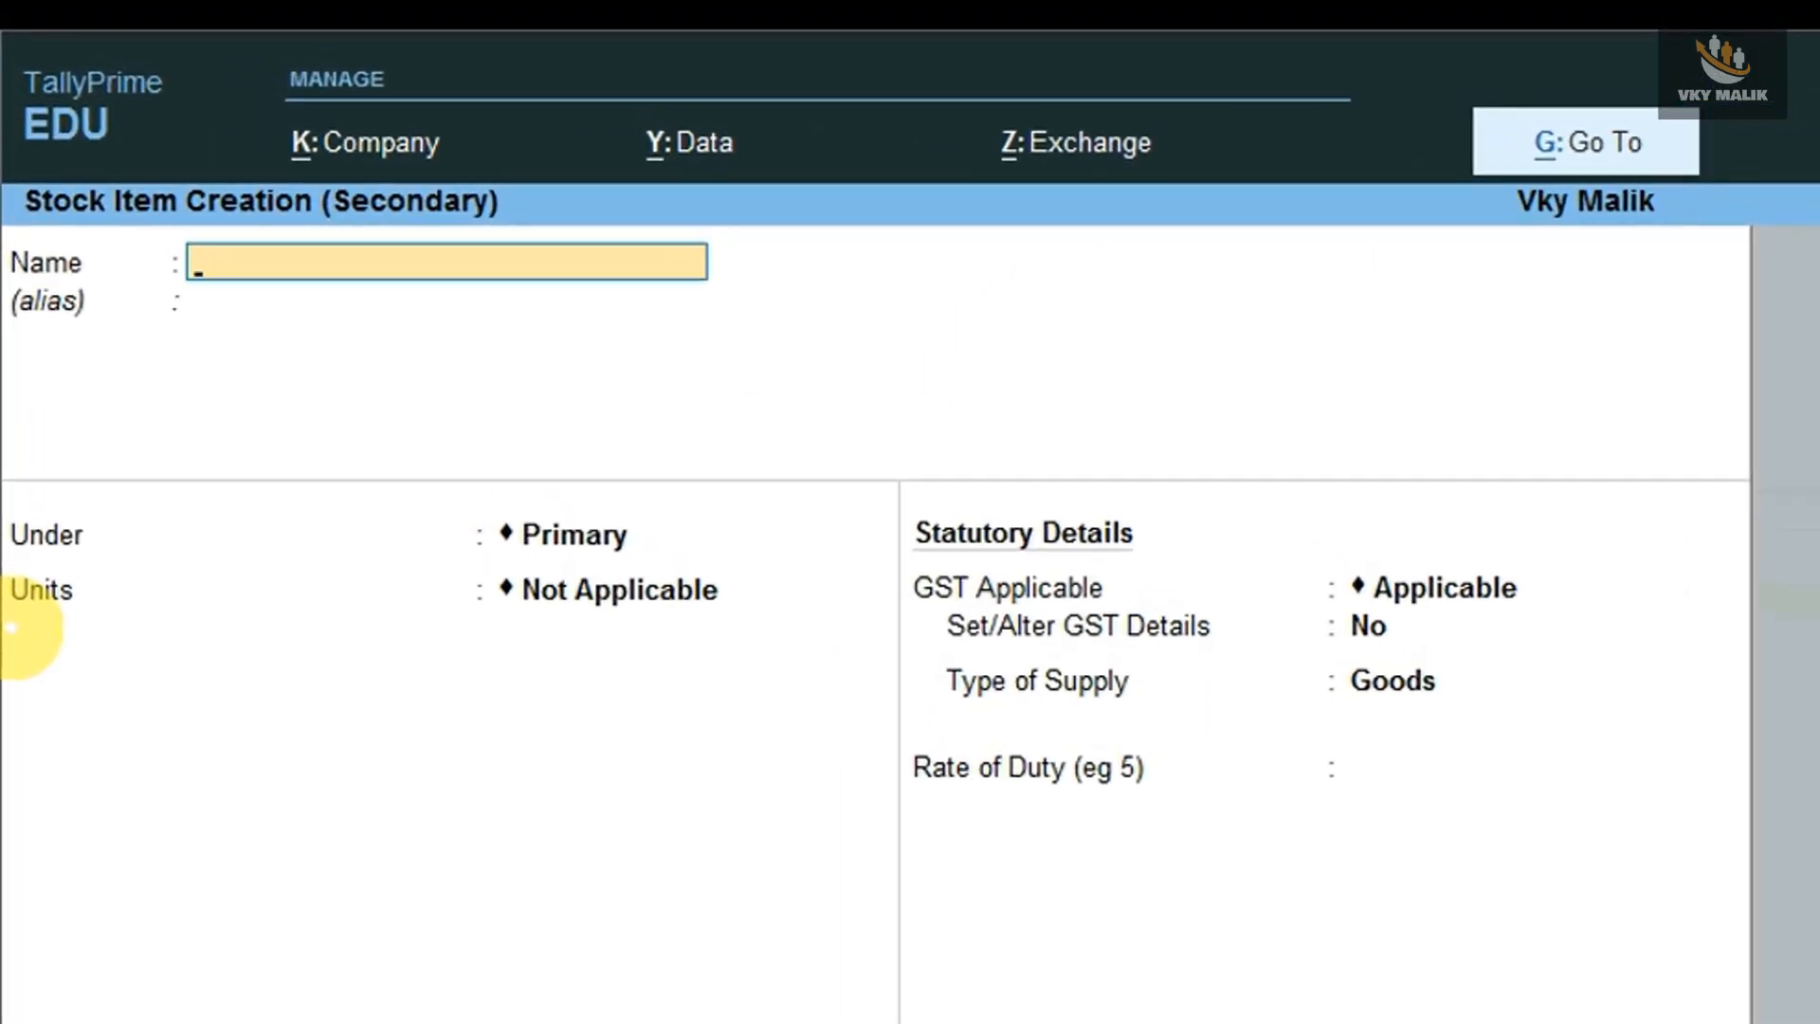
type("Basmati Rice")
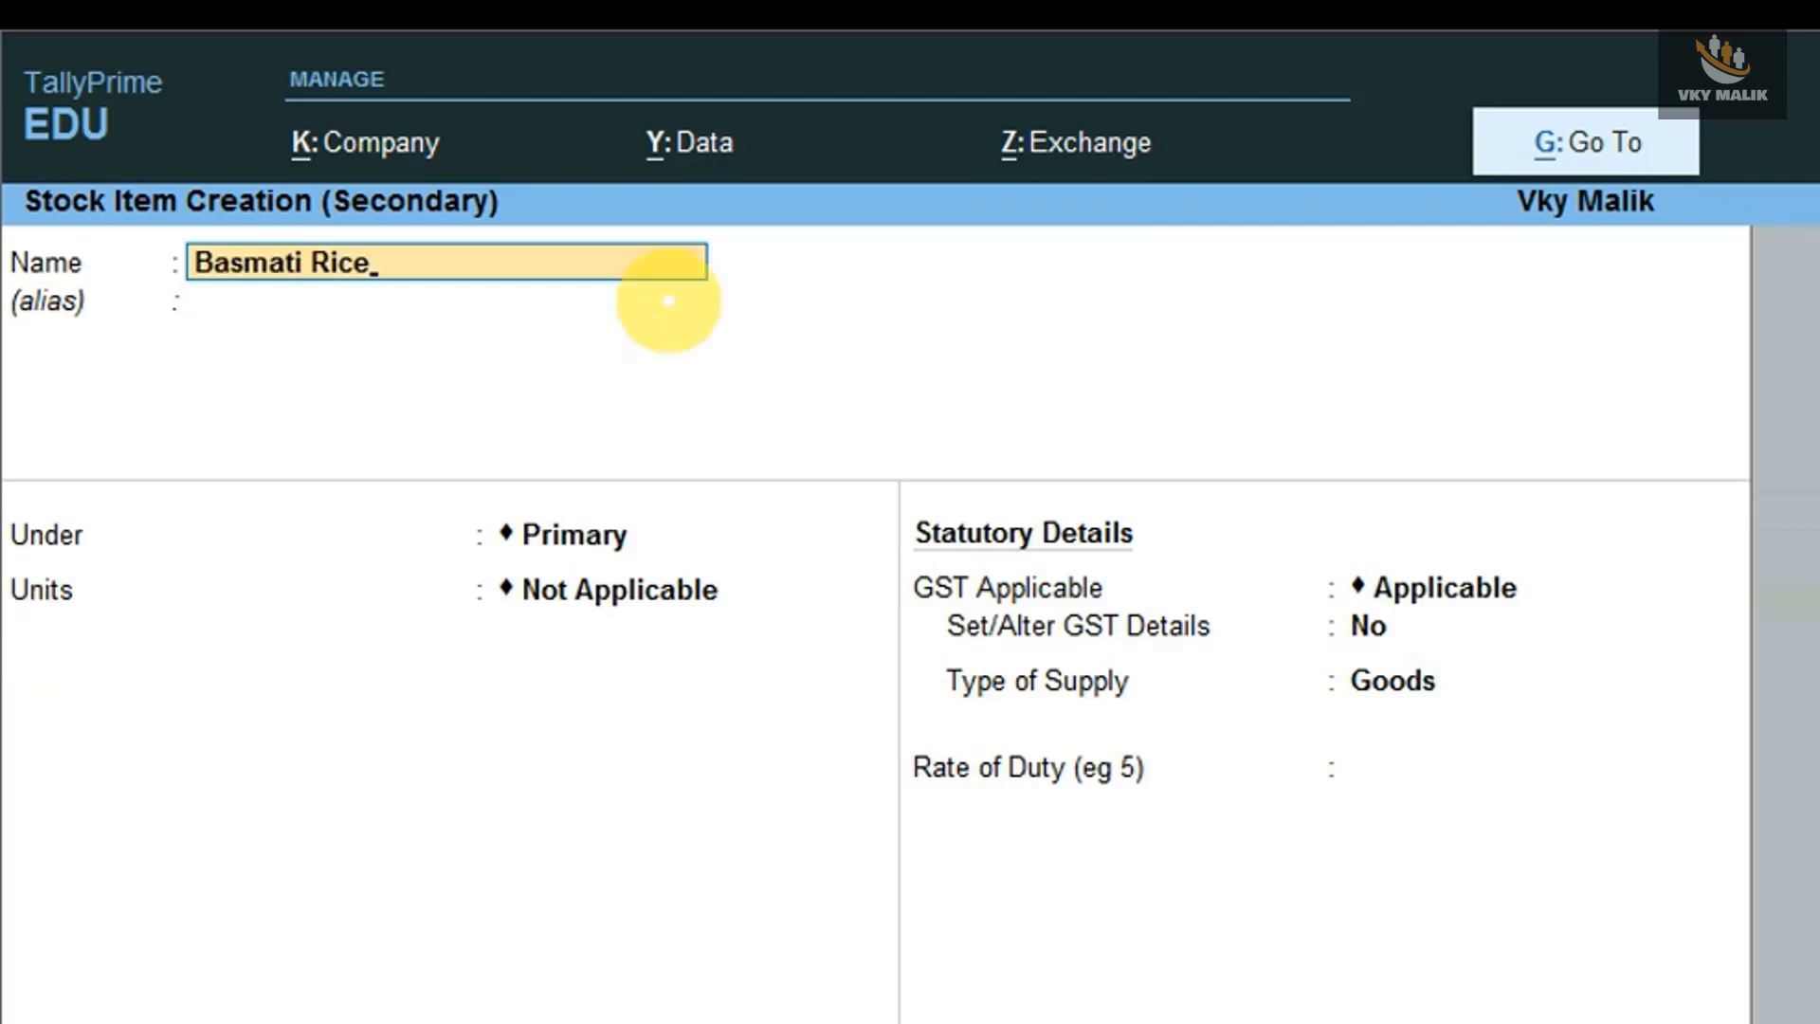
key("Return")
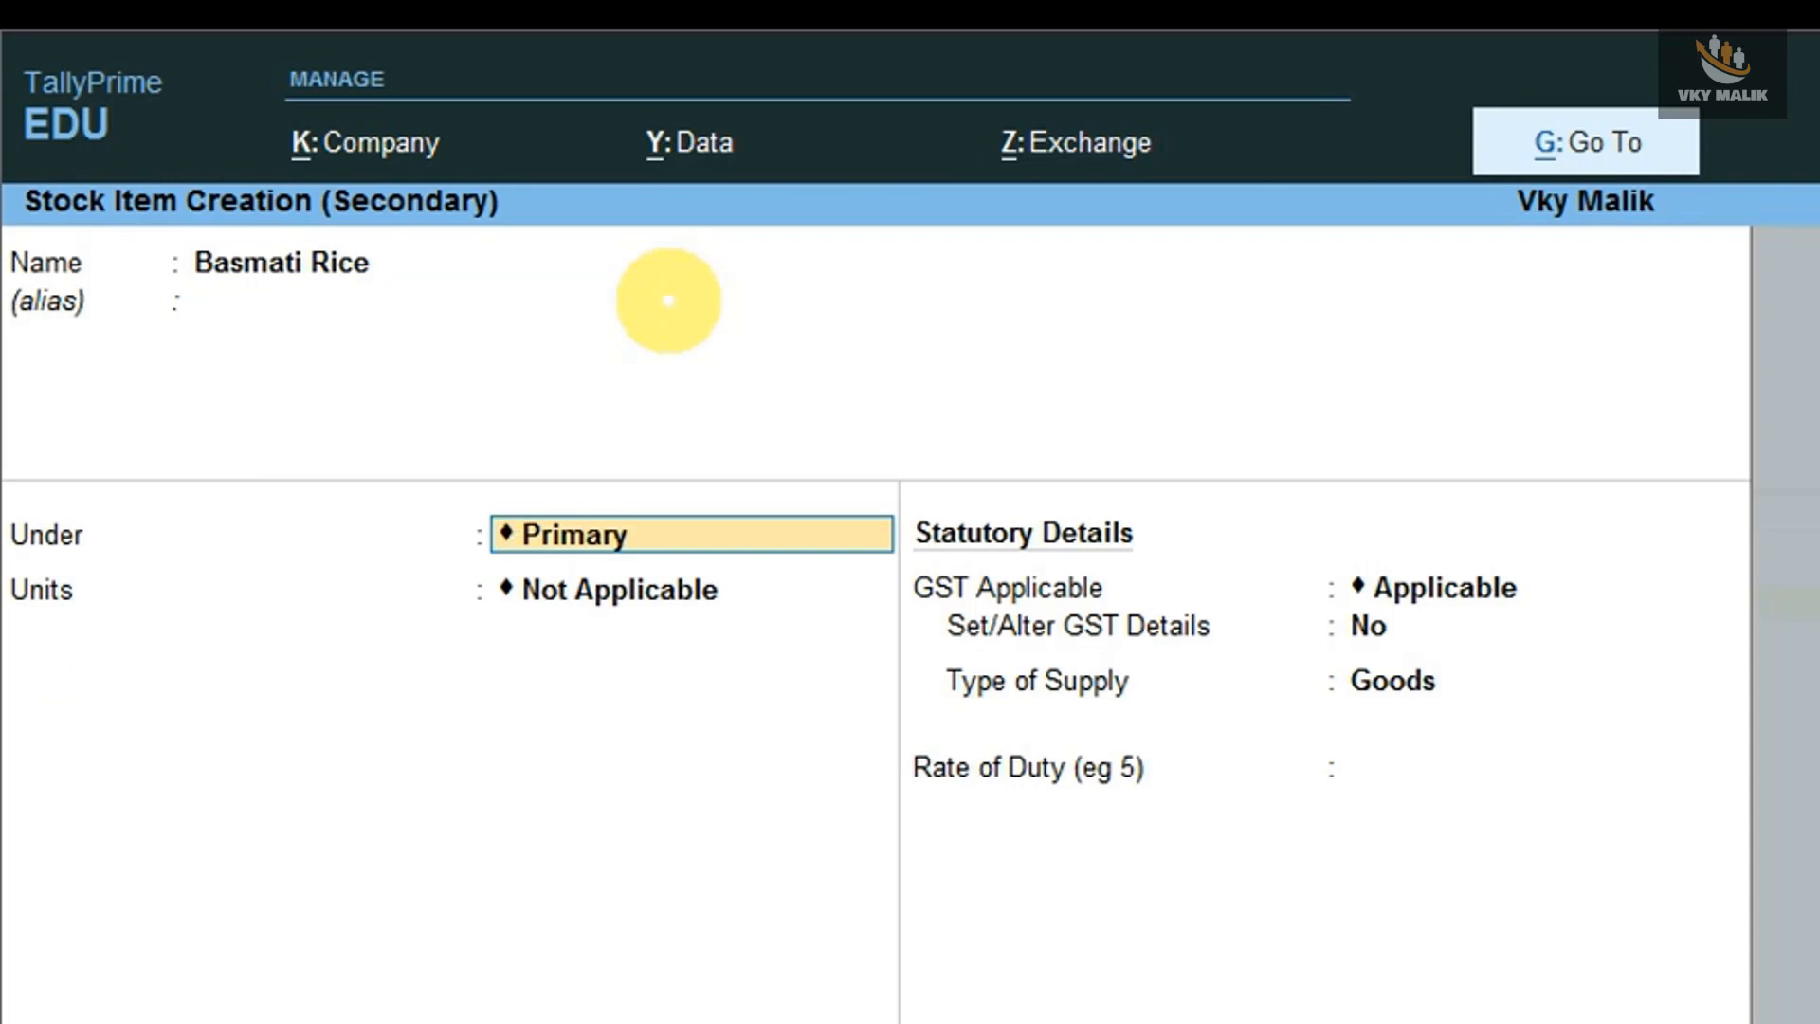
Create a stock group named Rice and place the Basmati Rice item under it.
key("alt+c")
type("Rice")
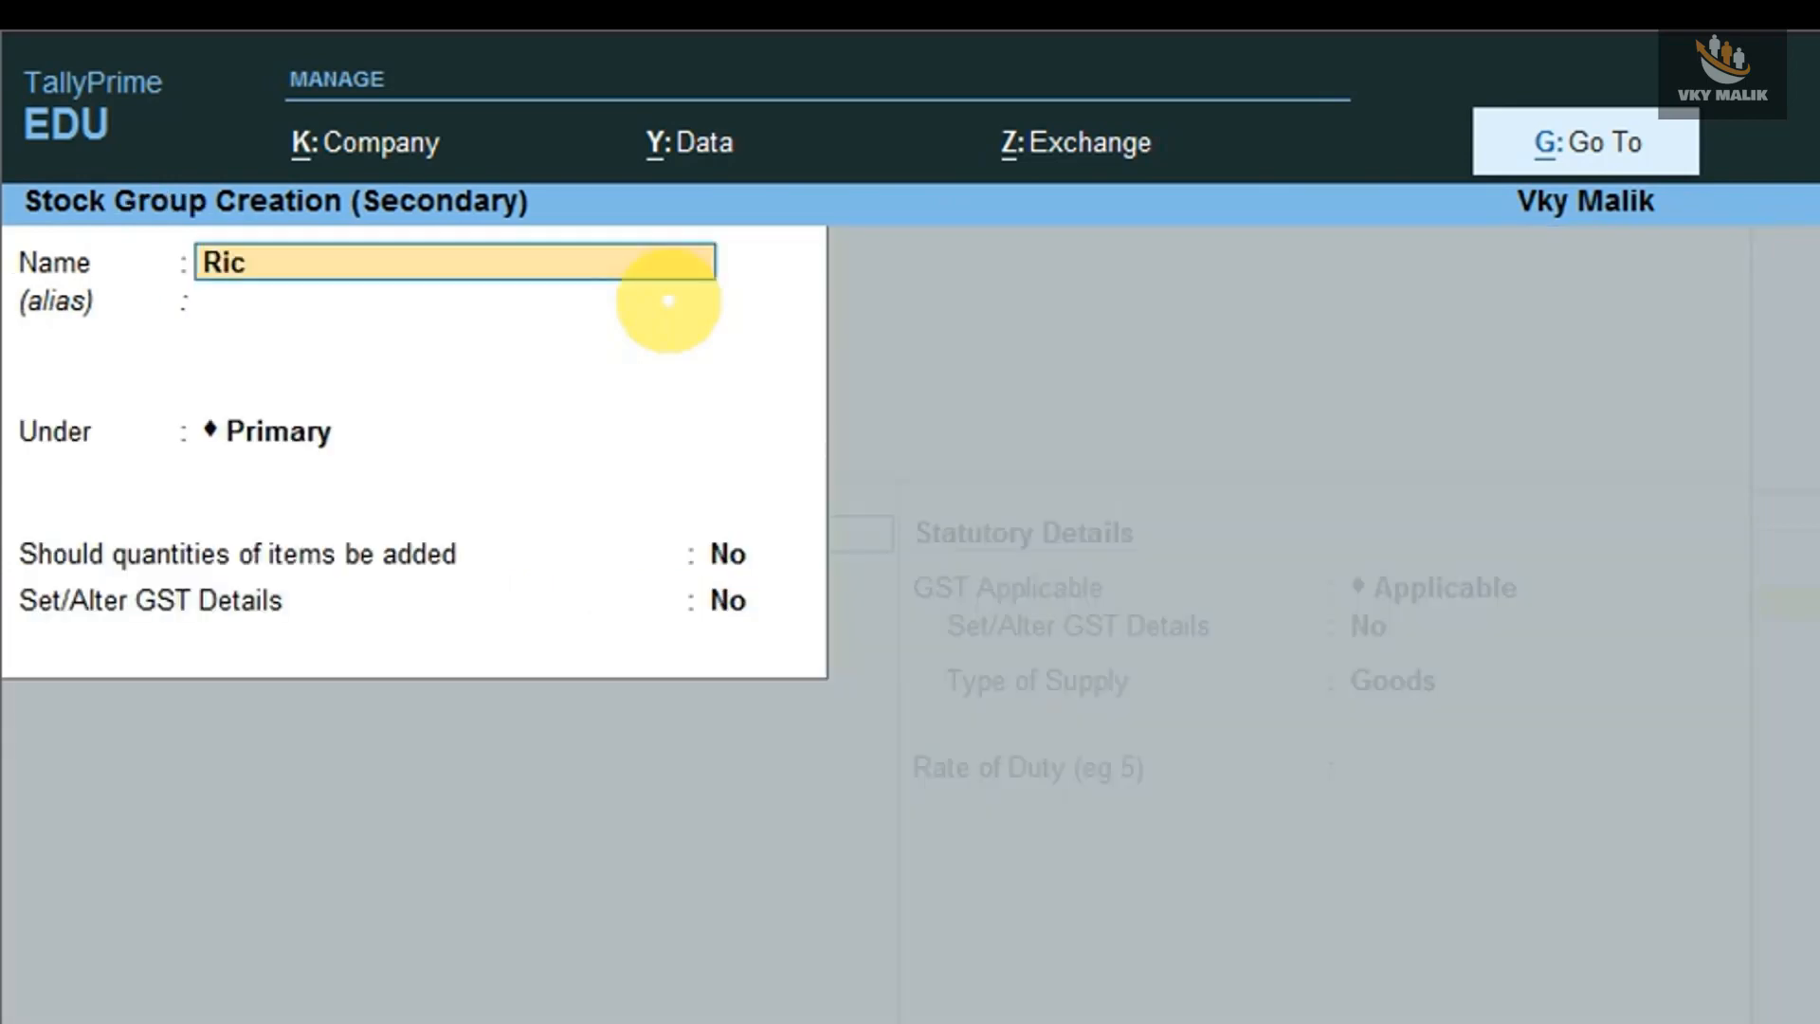
key("Return")
key("ctrl+a")
key("Return")
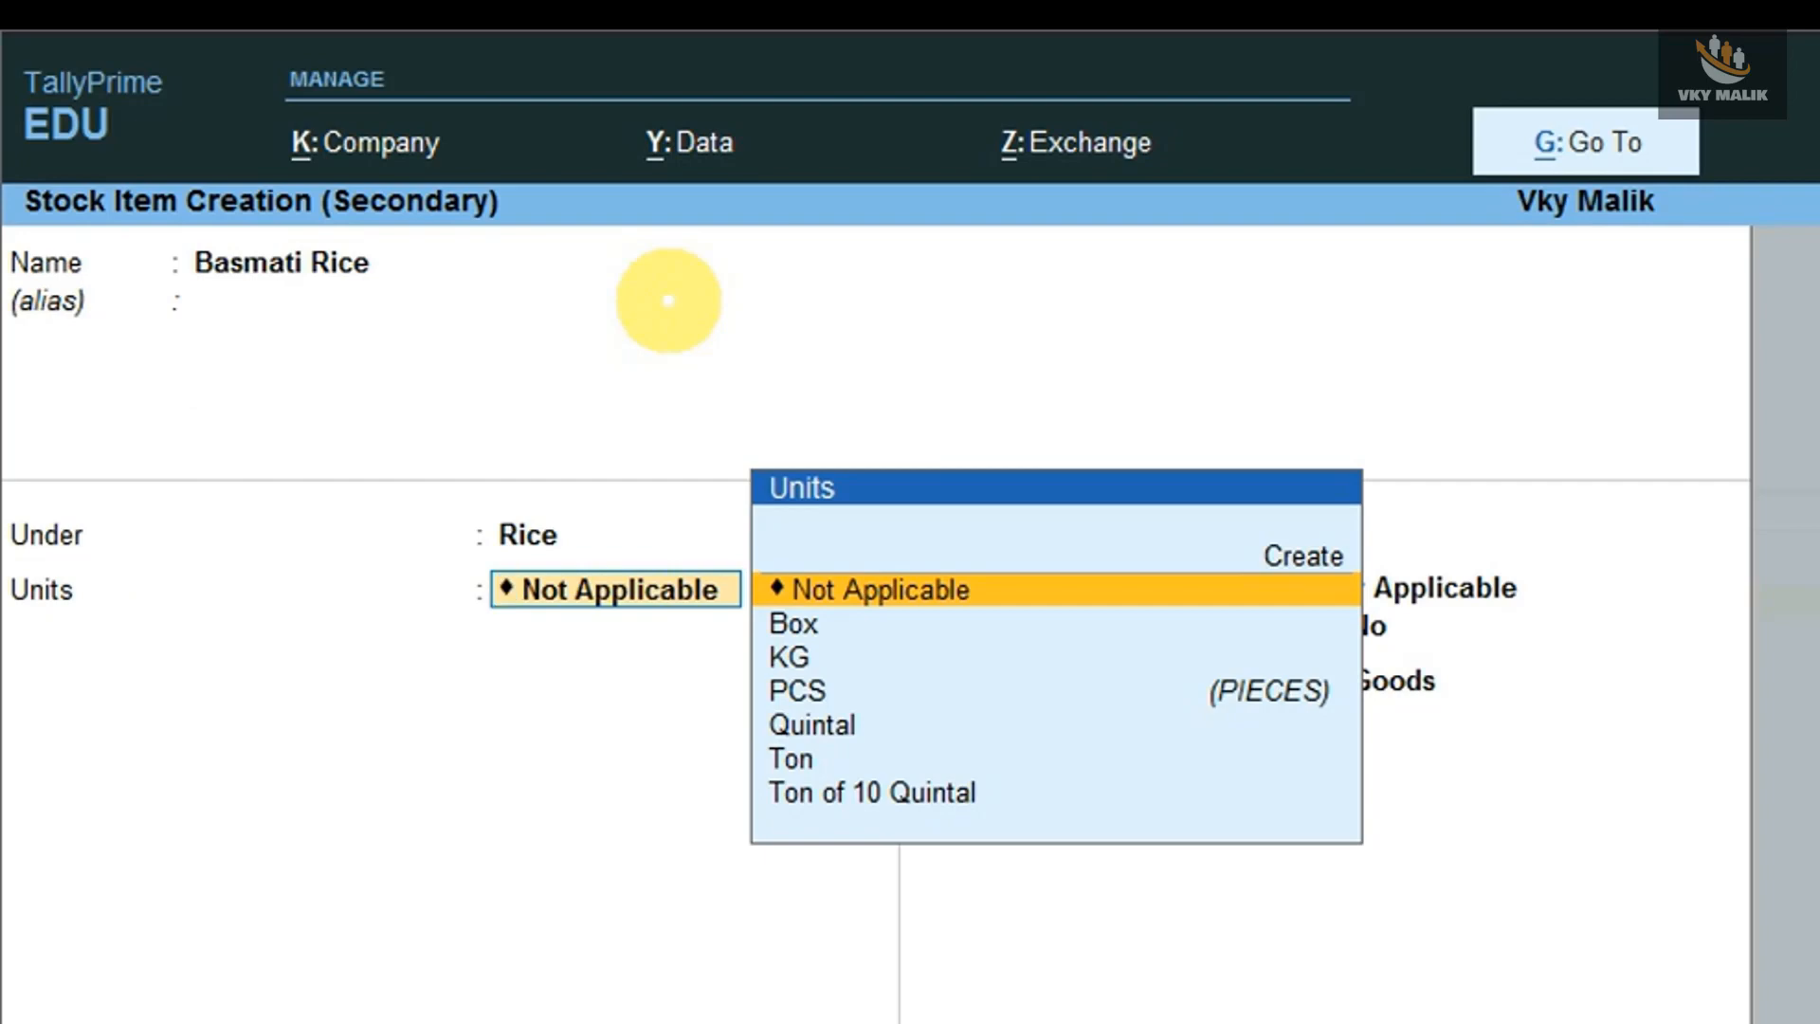
Set KG as the main unit of the Basmati Rice stock item.
key("Down")
key("Down")
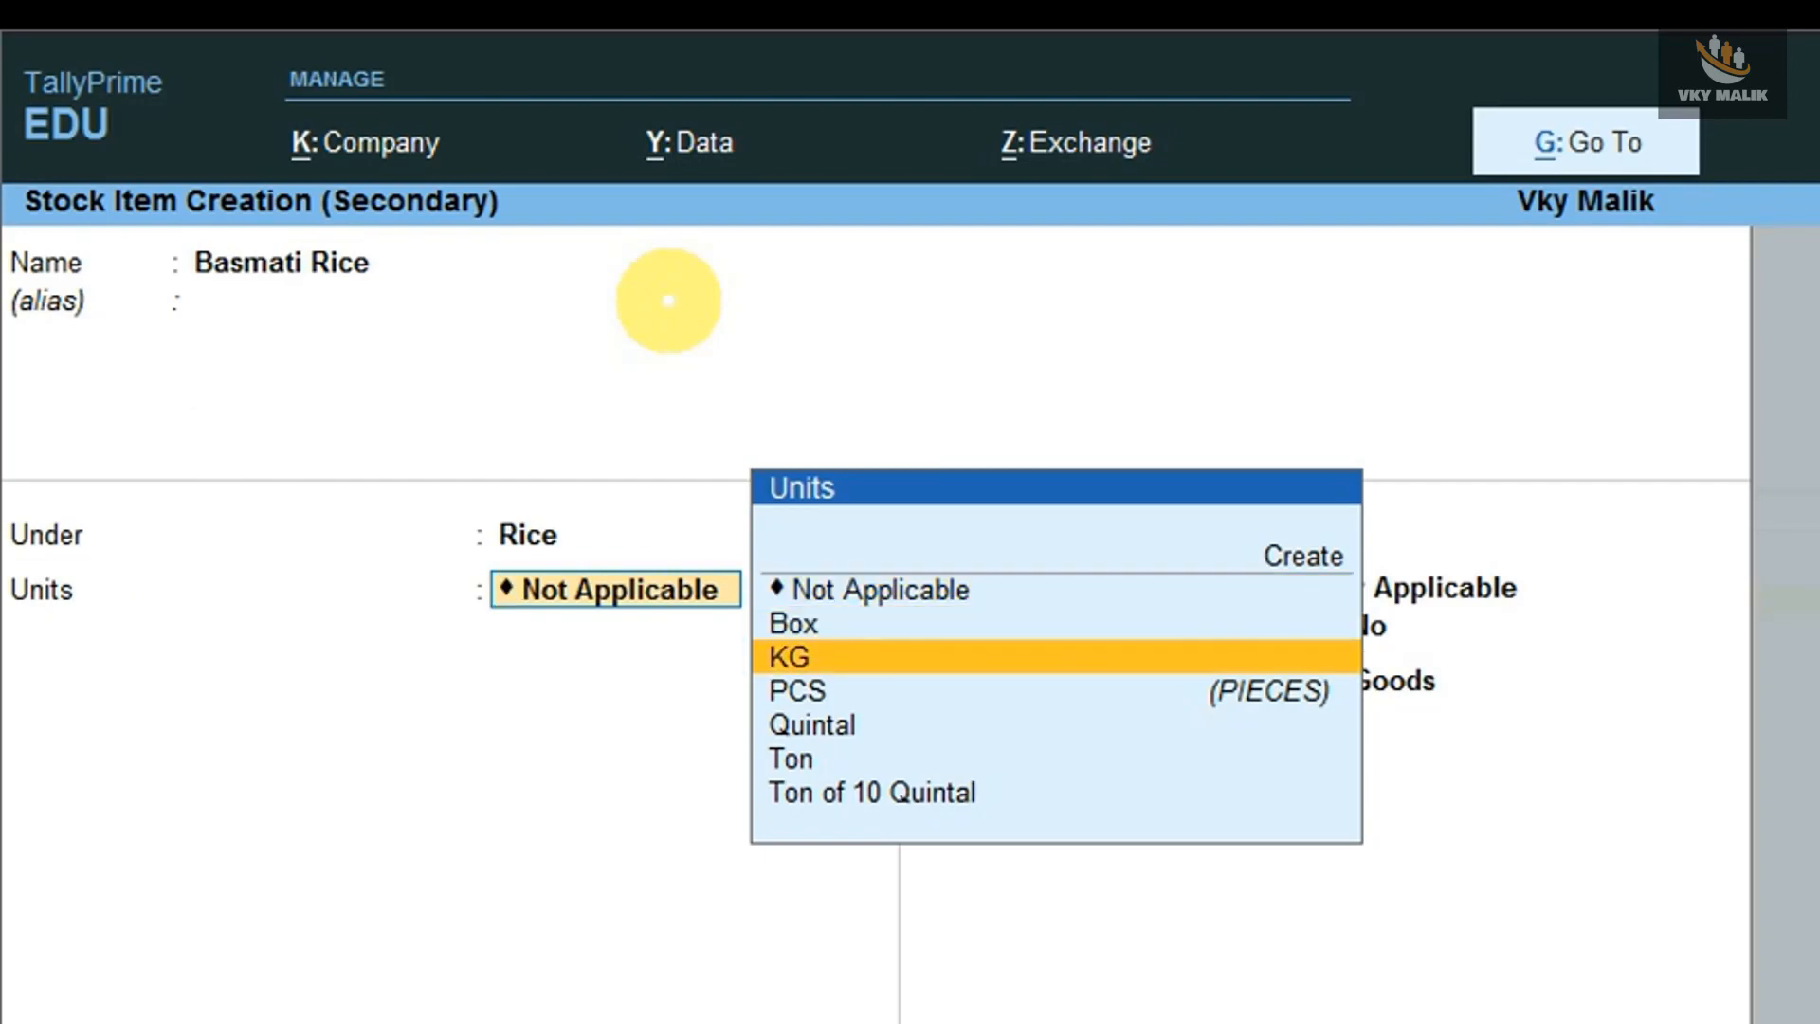
key("Return")
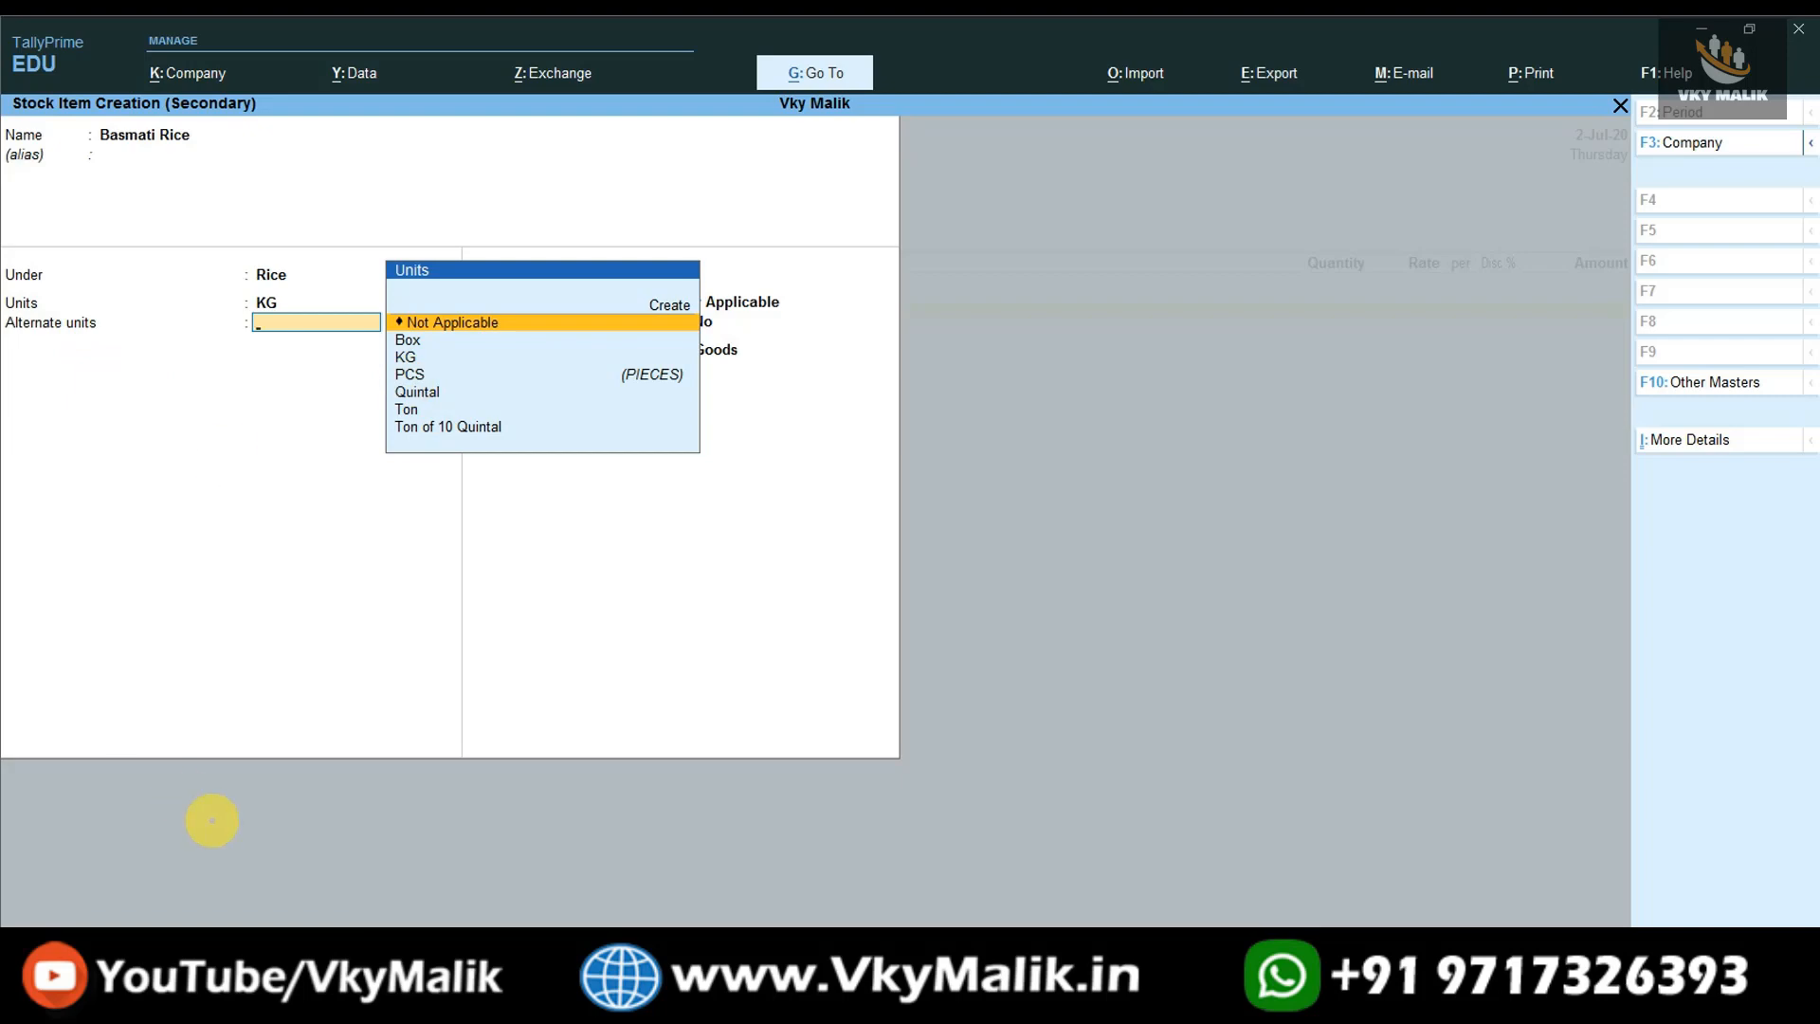
Check the Use Alternative Units option in the stock item configuration and accept the settings.
key("F12")
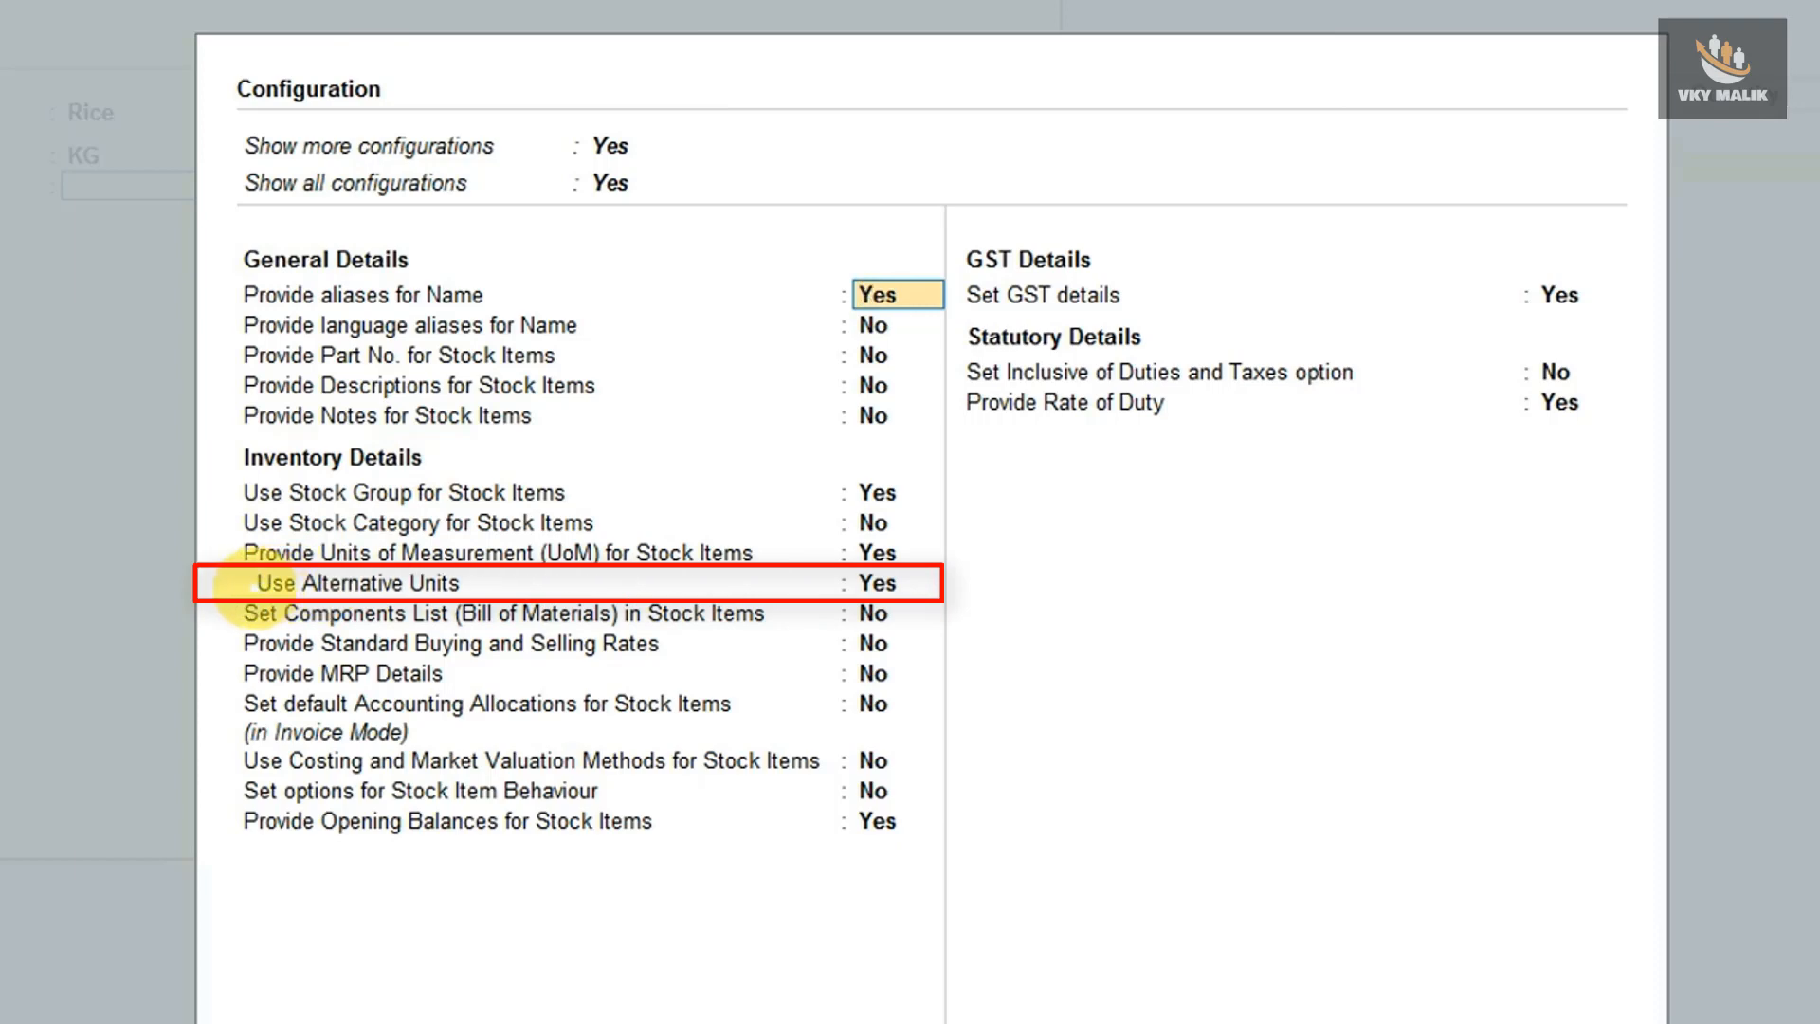
left_click(886, 583)
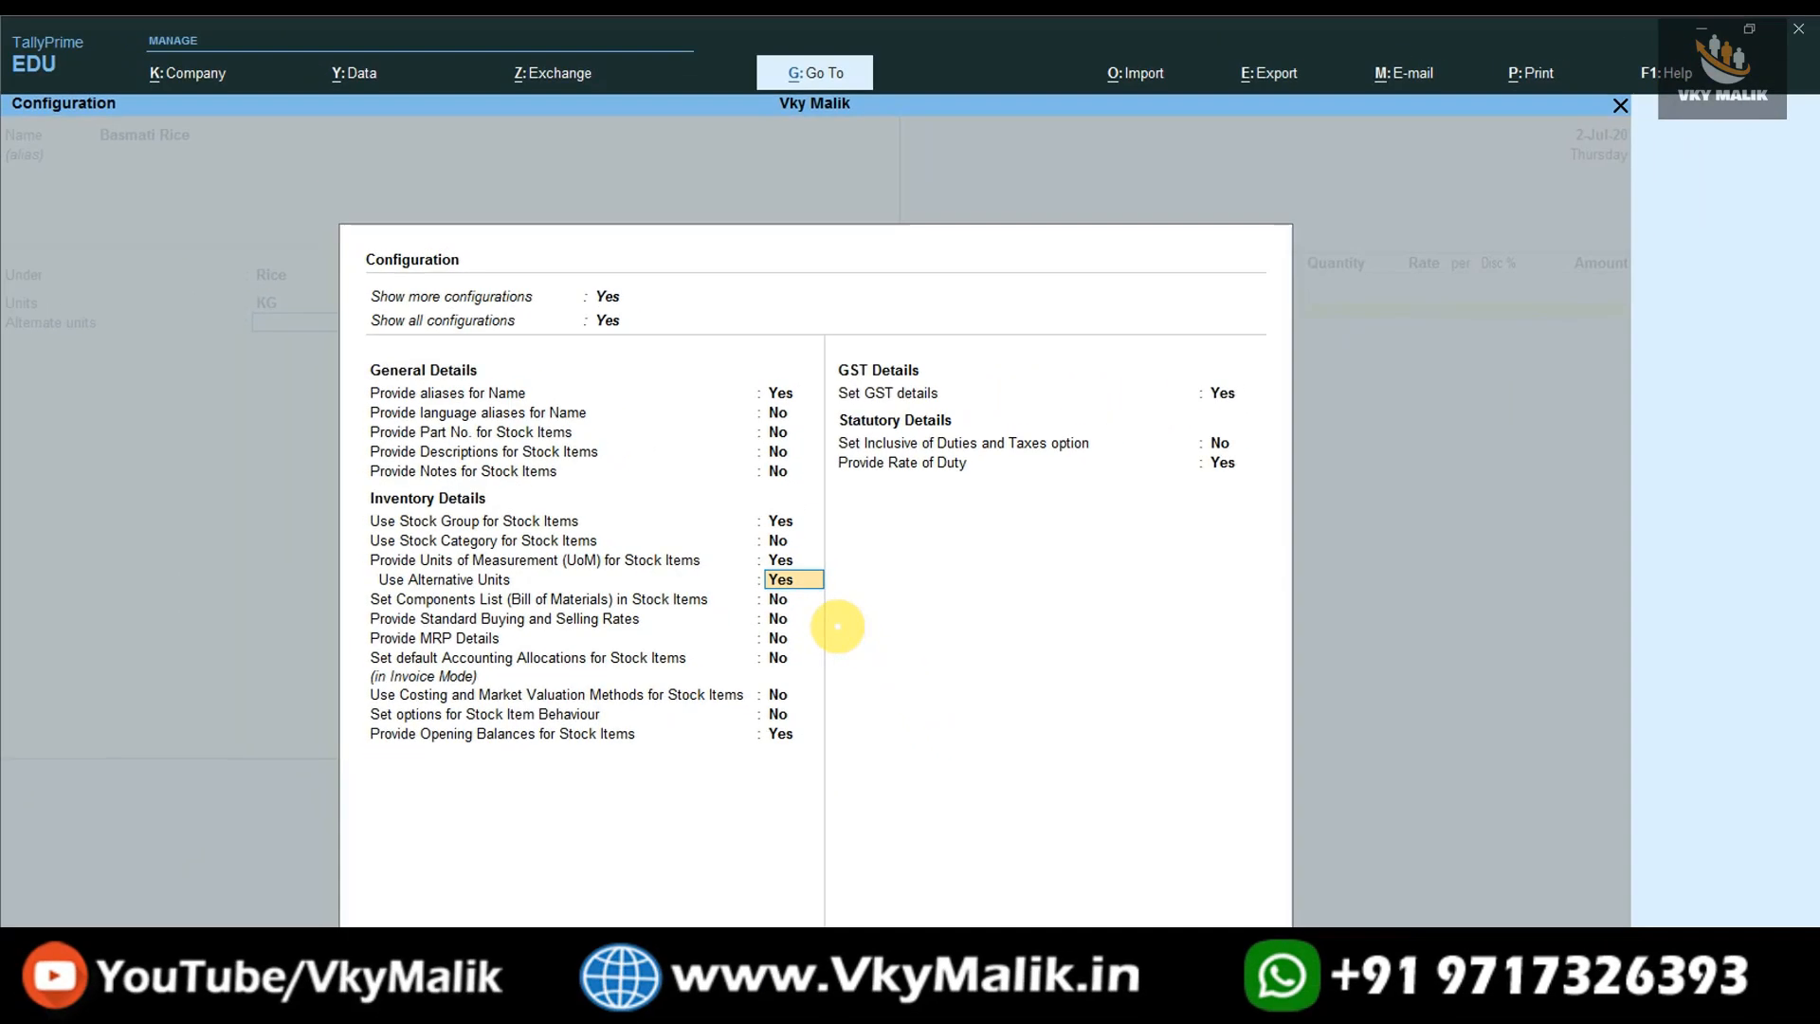
key("ctrl+a")
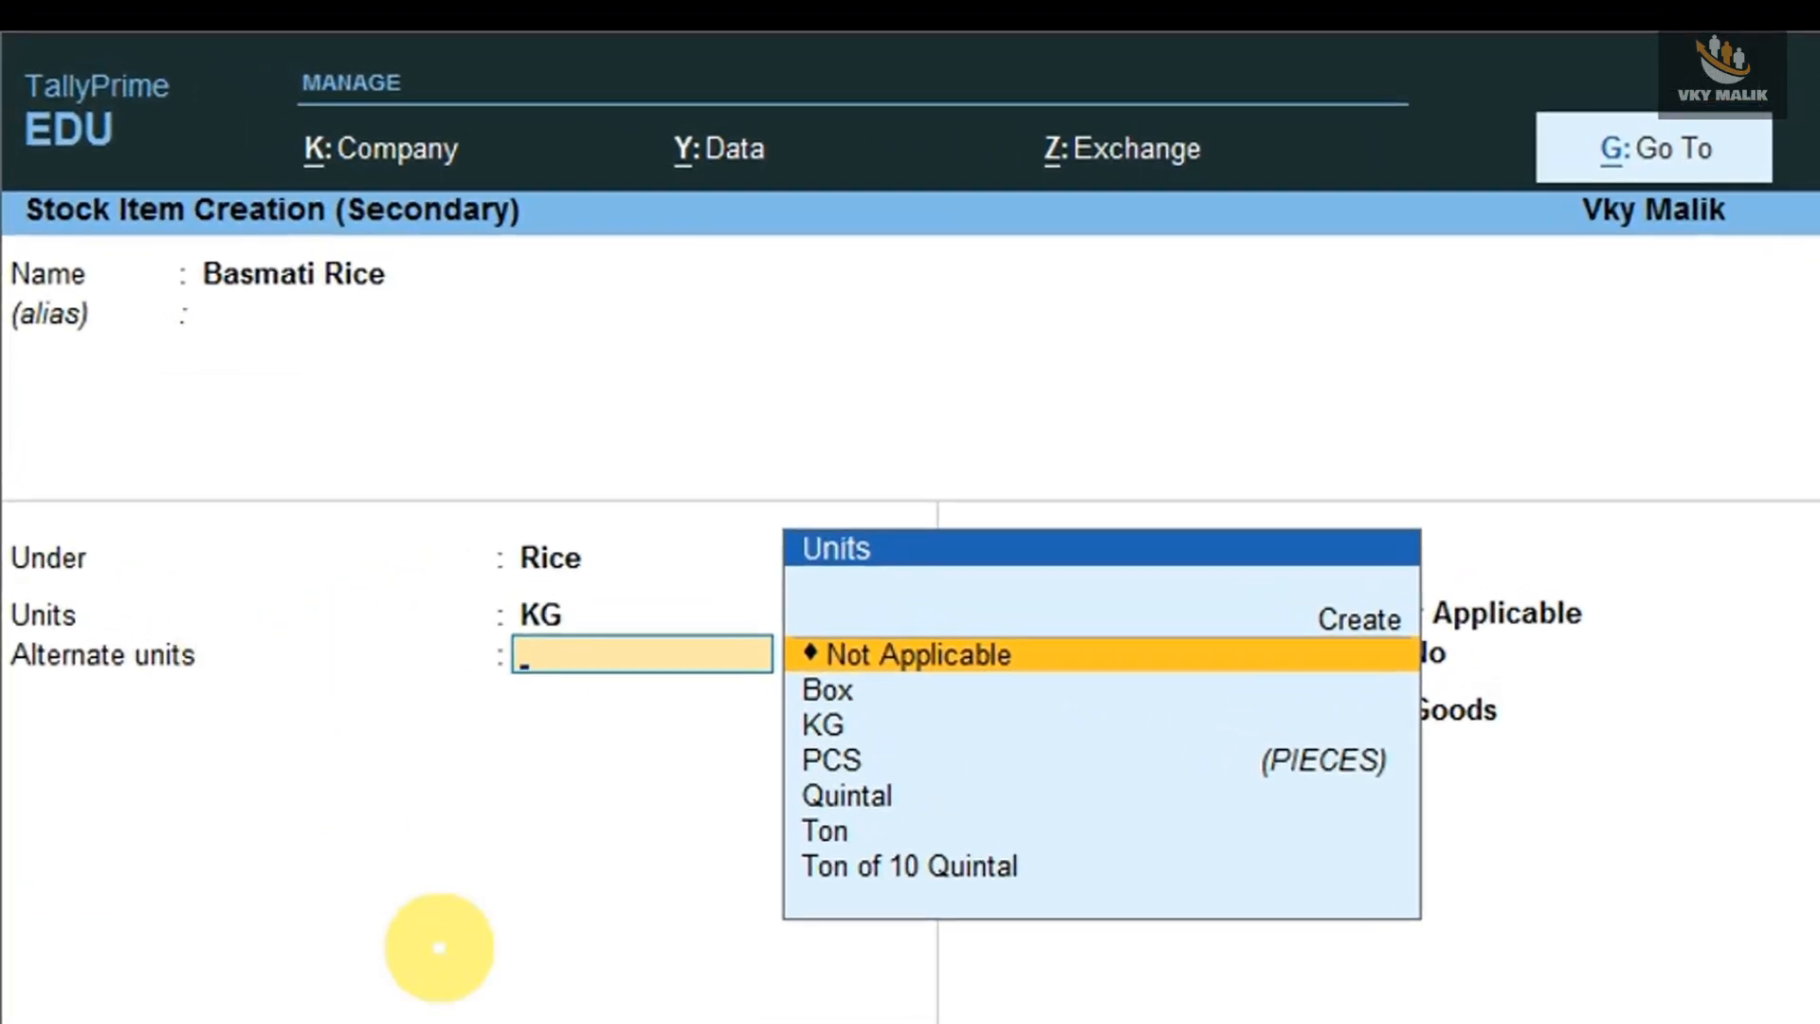
Choose Ton of 10 Quintal as the alternate unit of Basmati Rice.
key("Down")
key("Down")
key("Down")
key("Down")
key("Down")
key("Down")
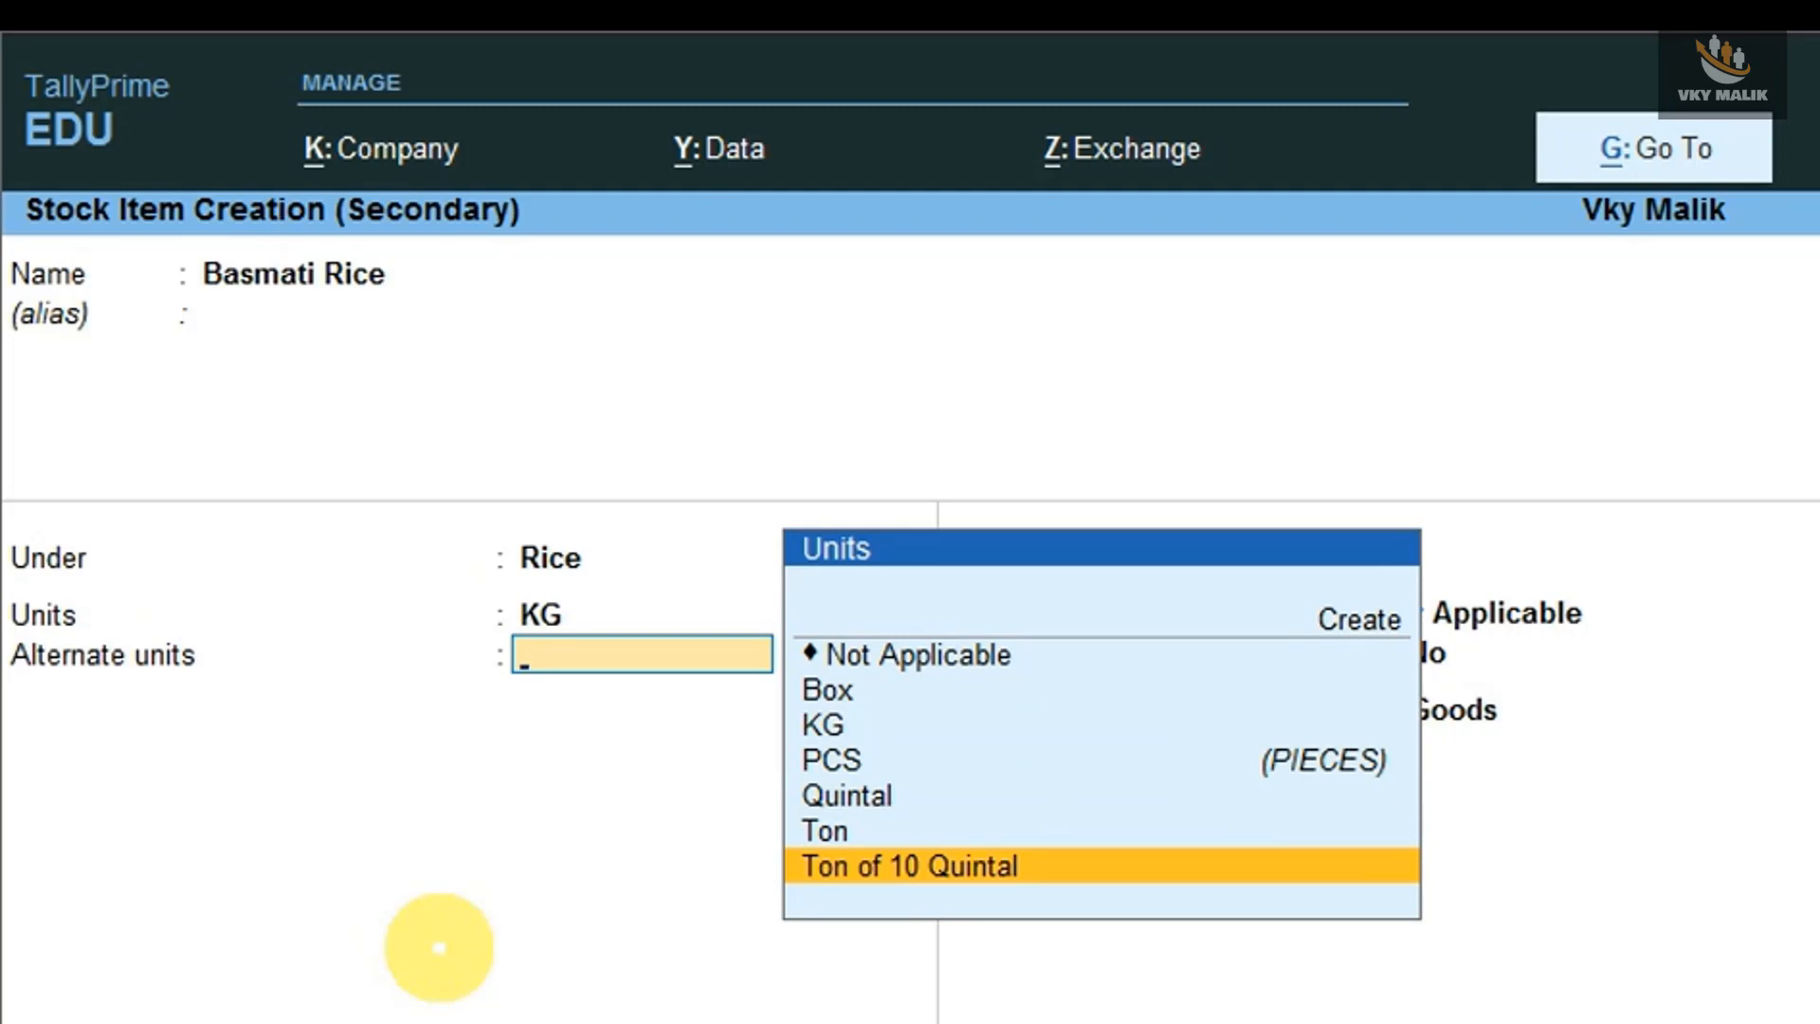
key("Return")
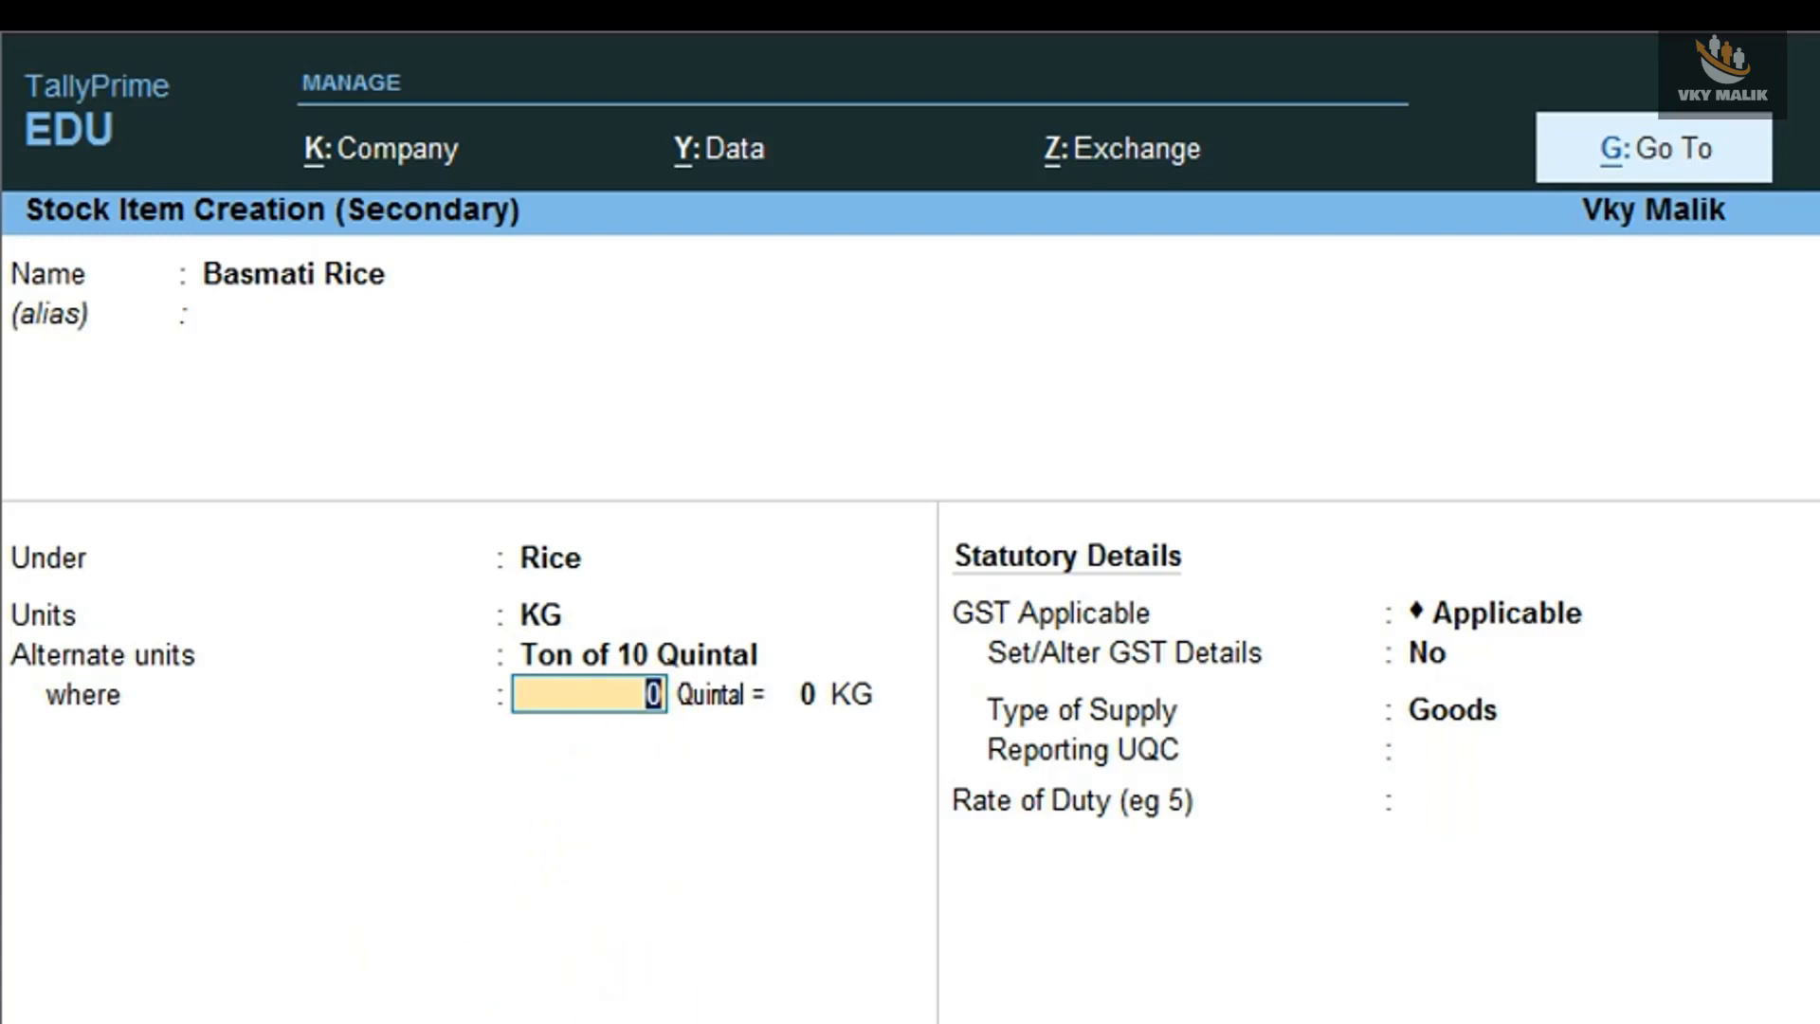
Define the alternate unit conversion as 1 Quintal = 100 KG.
type("1")
key("Return")
type("1")
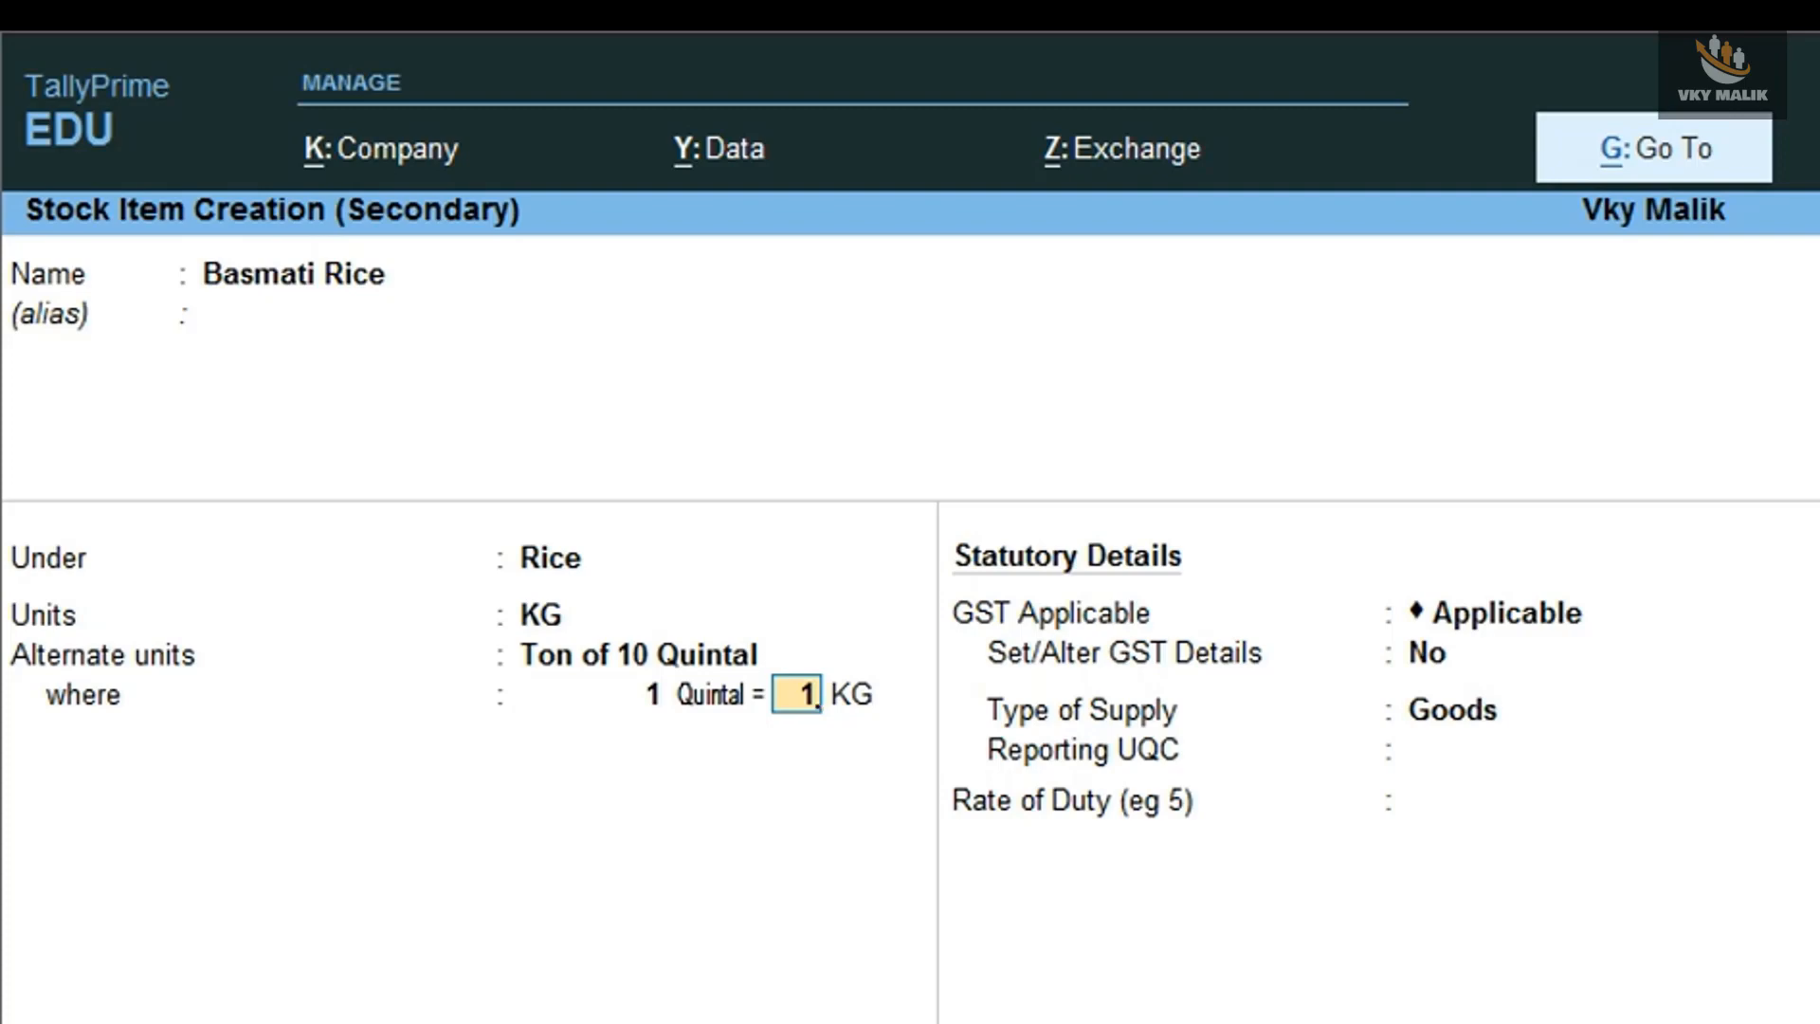
type("00")
key("Return")
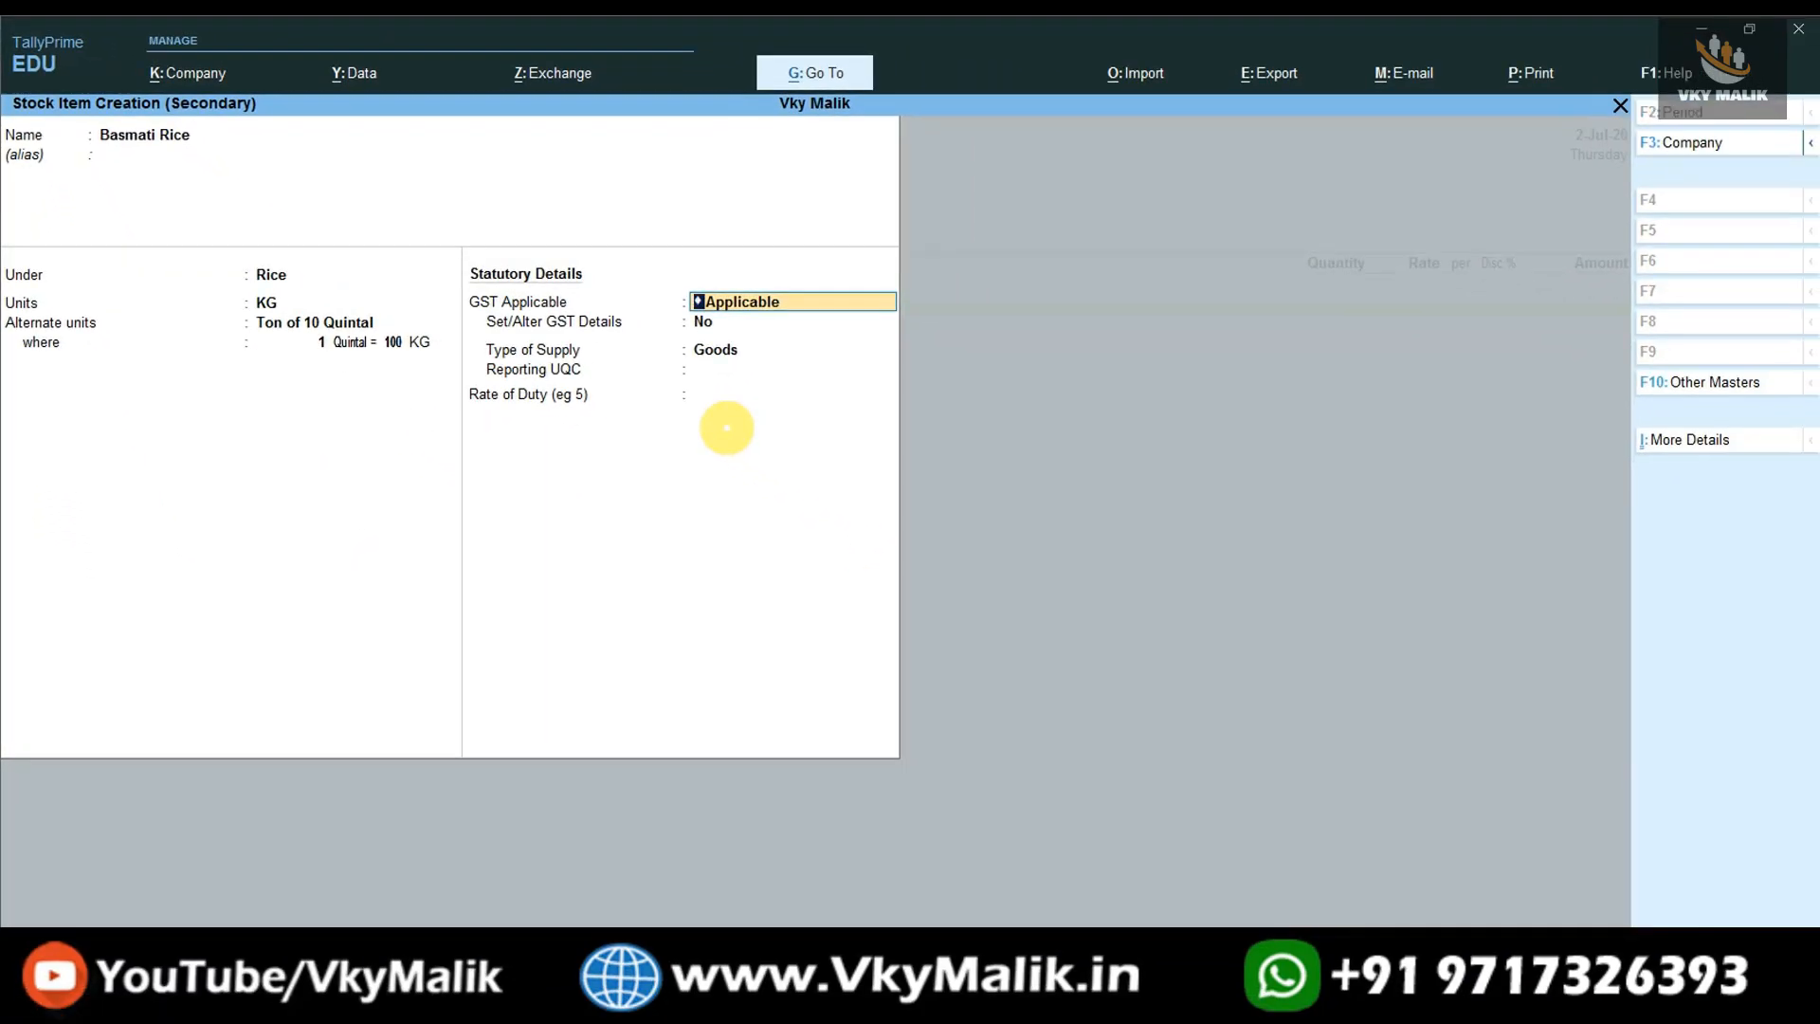
Enable GST details for Basmati Rice and enter description Rice, HSN/SAC 87987 and taxability Taxable.
key("Return")
key("y")
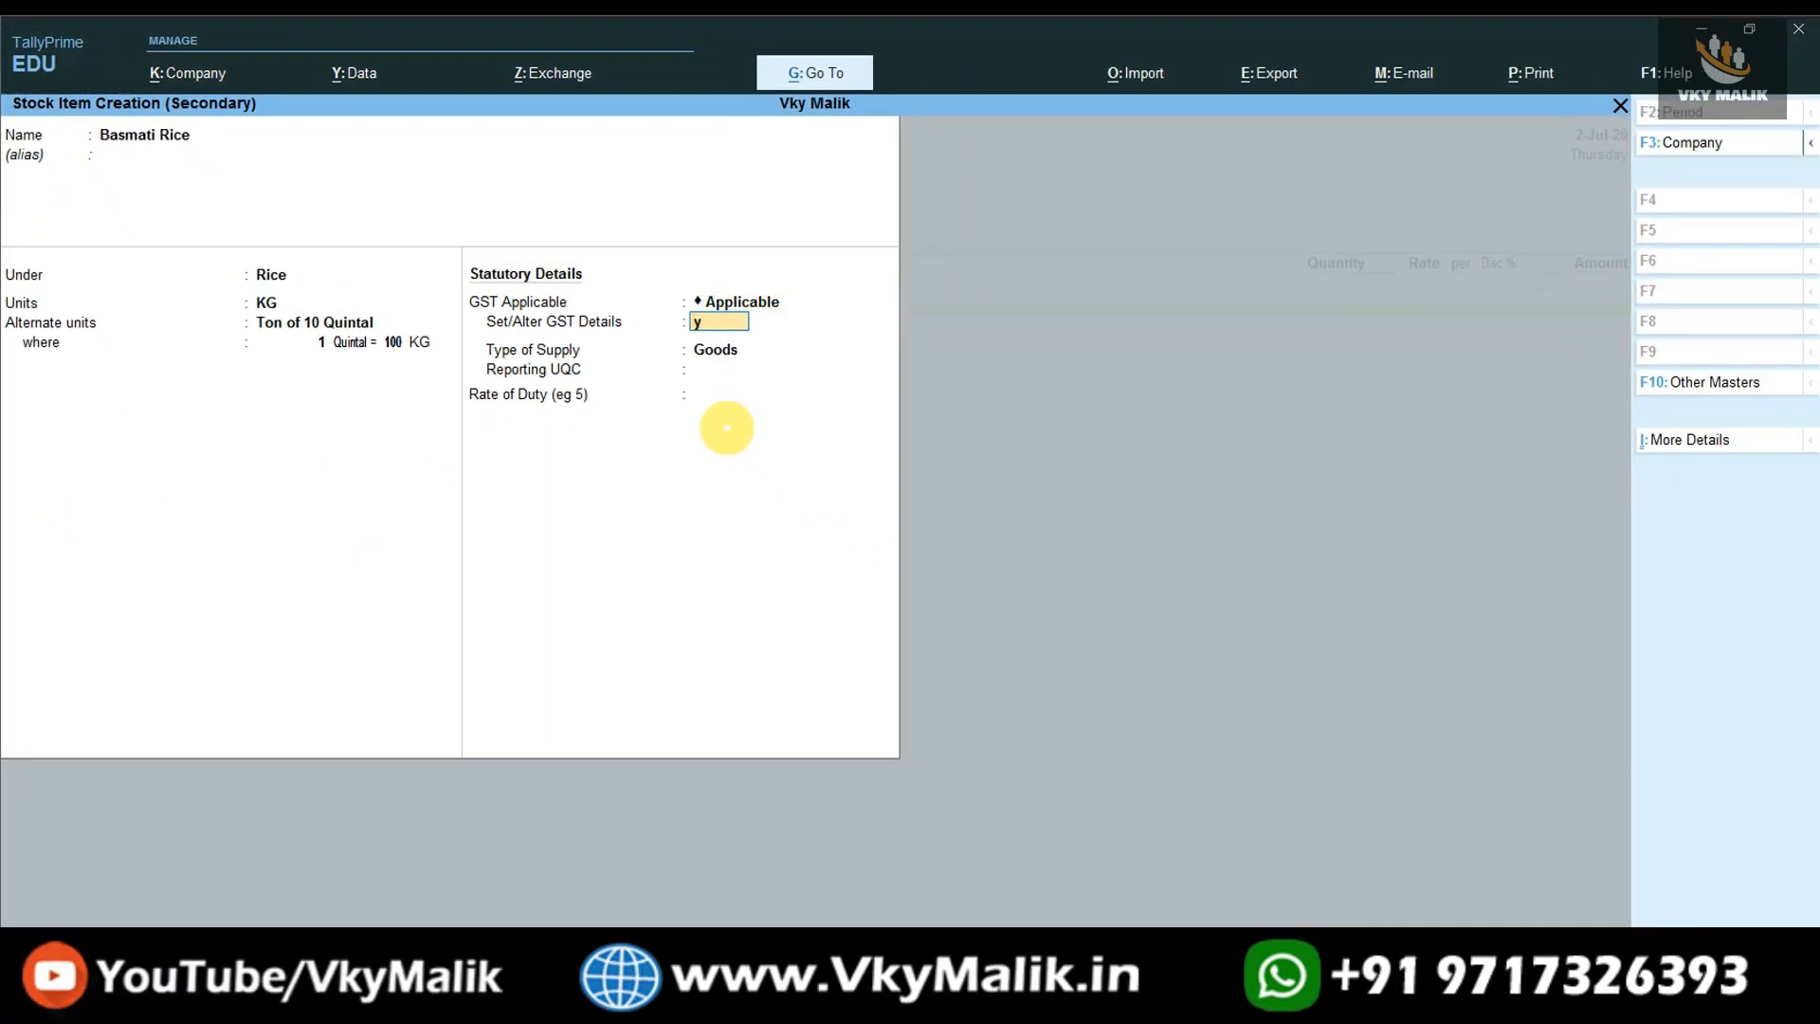
key("Return")
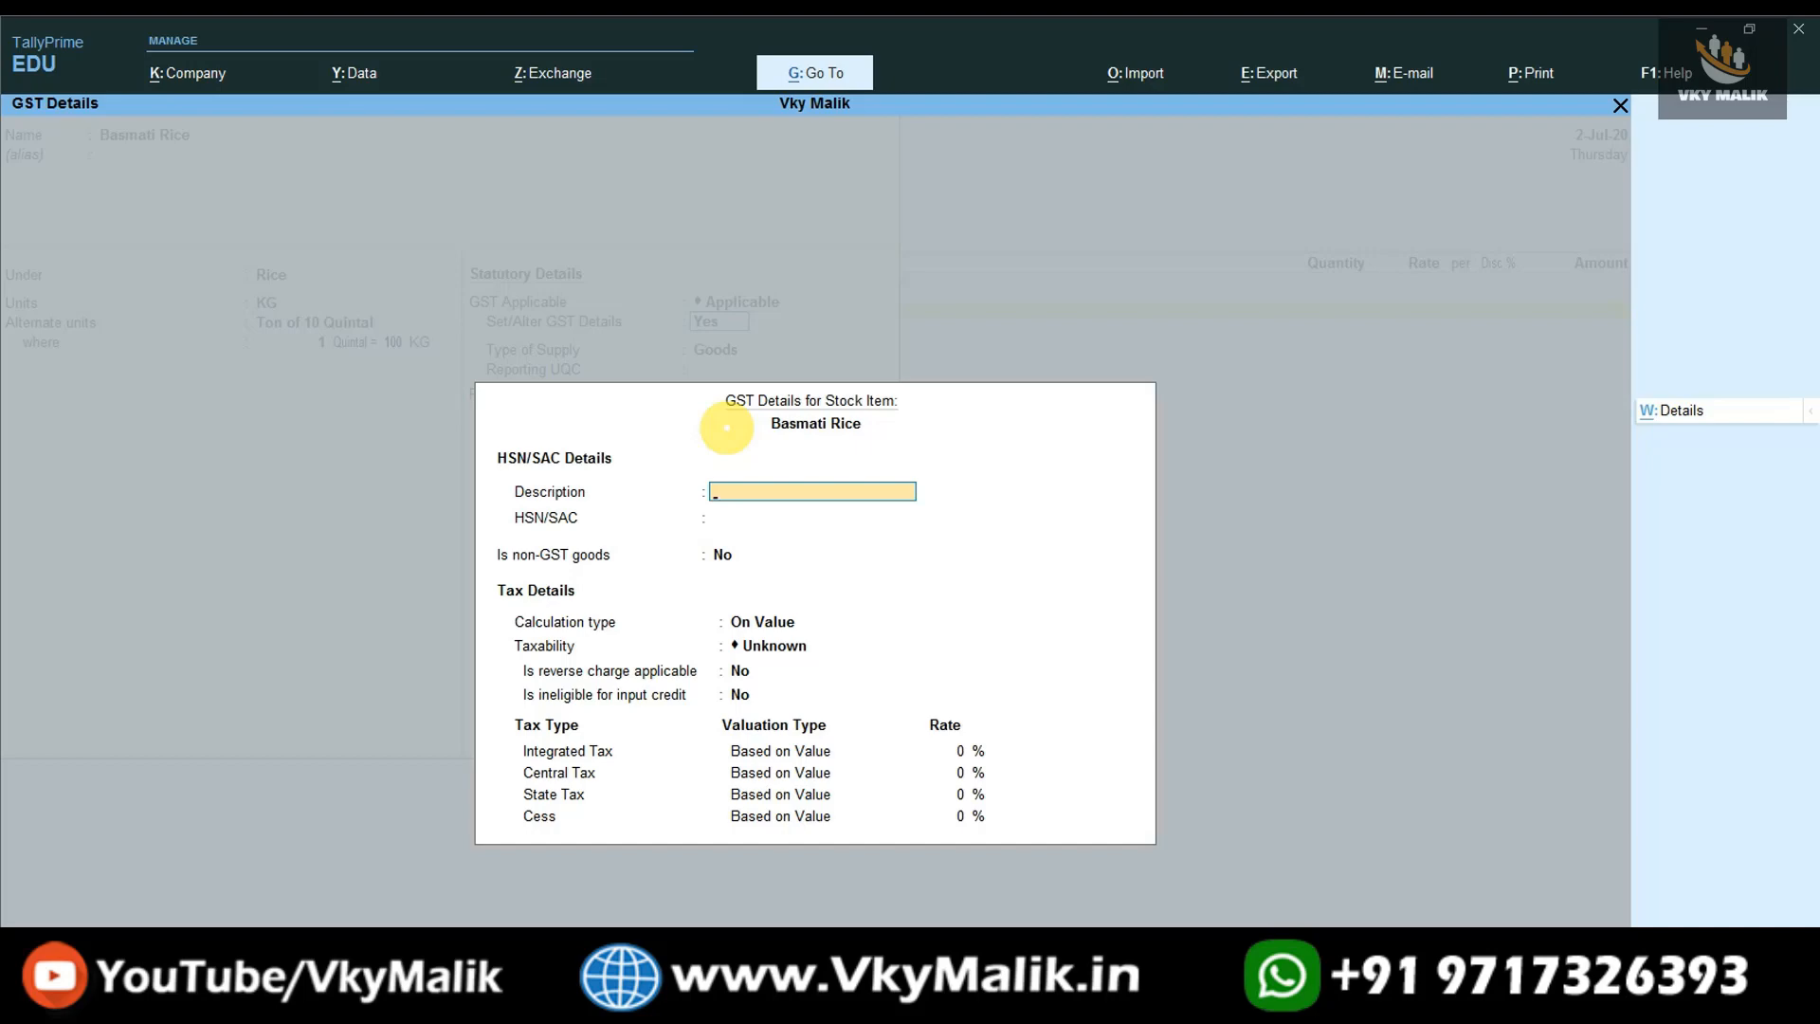
type("Rice")
key("Return")
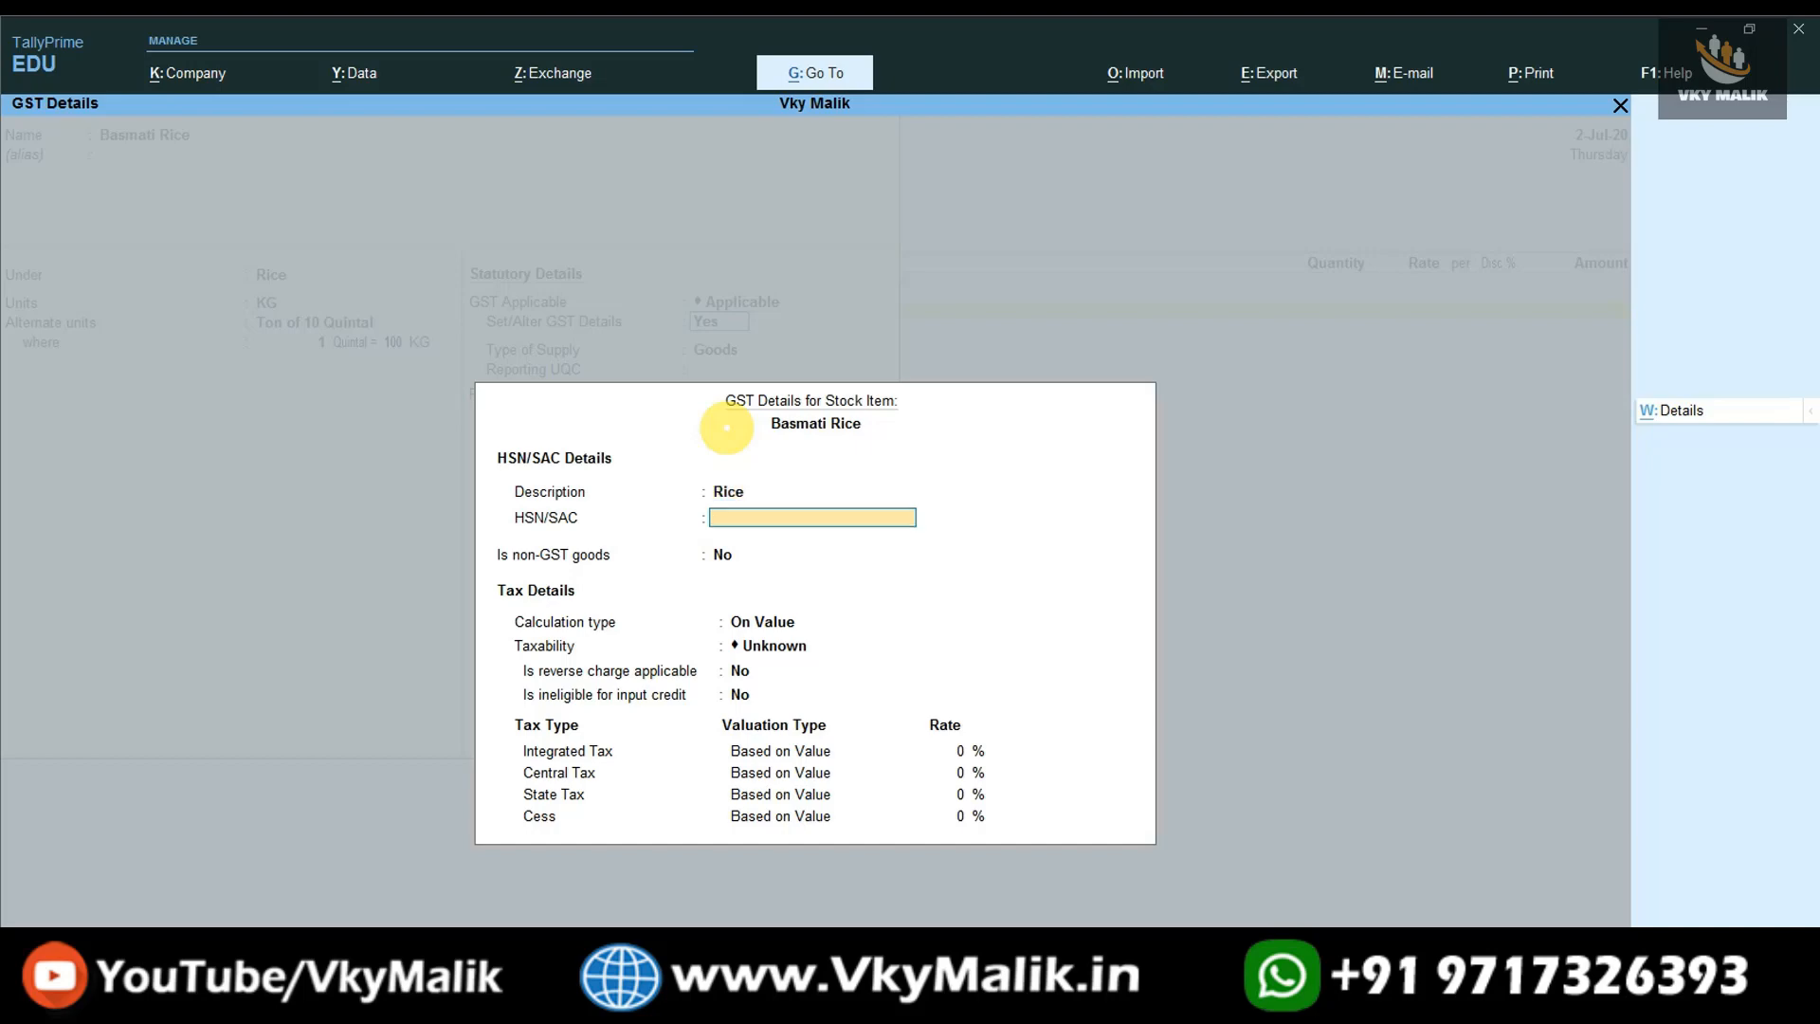
type("87987")
key("Return")
key("Return")
key("Return")
type("t")
key("Return")
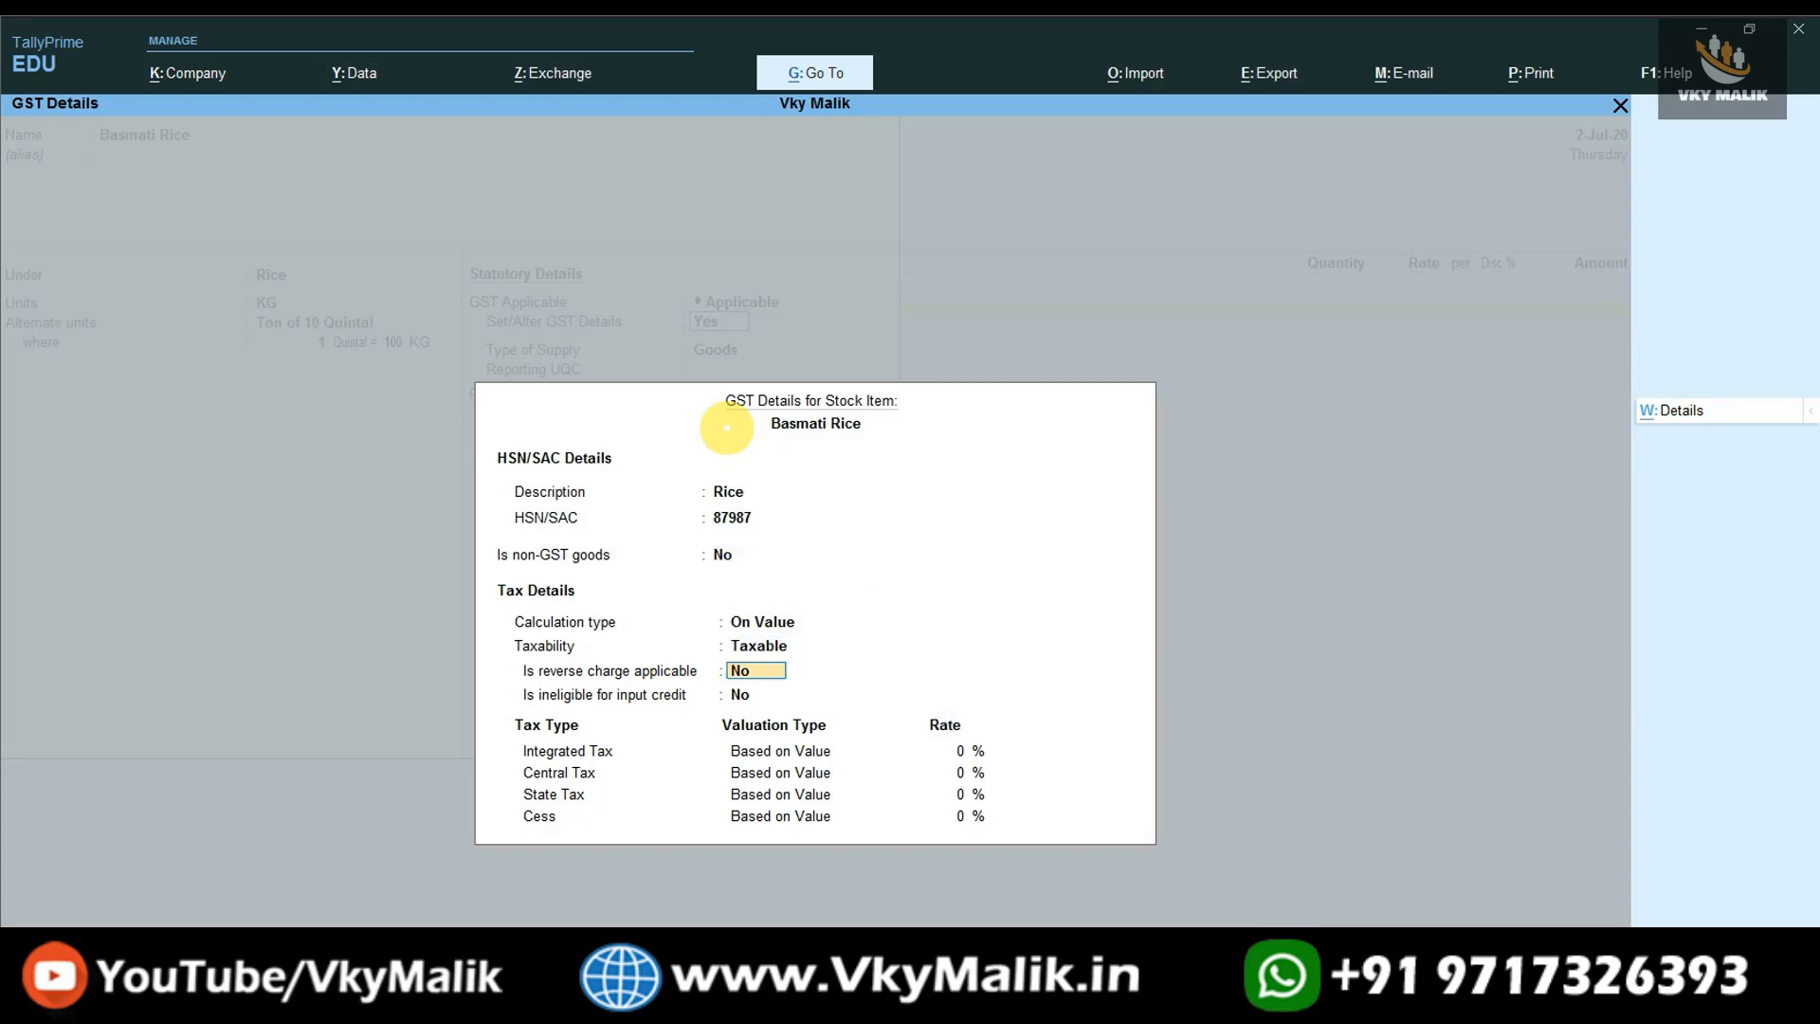
Set the integrated tax rate to 18%, keep Goods as the supply type and save the Basmati Rice item.
key("Return")
key("Return")
type("1")
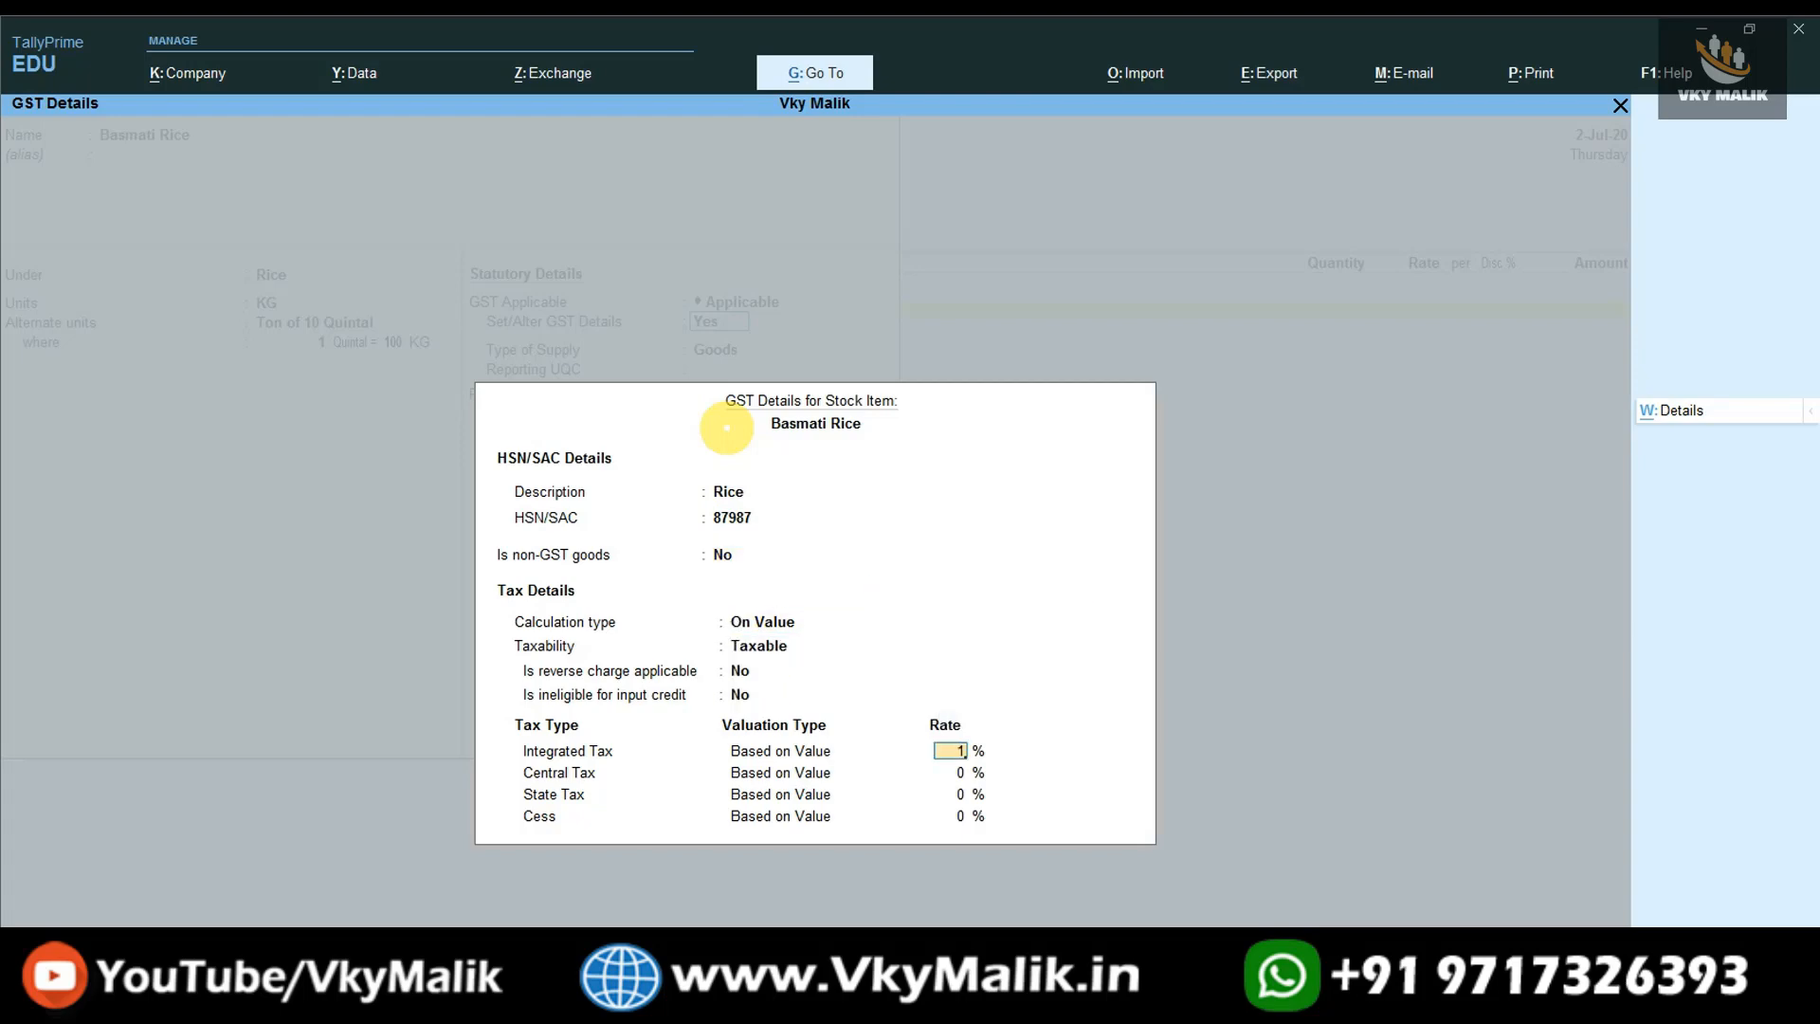
type("8")
key("Return")
key("Return")
key("Return")
key("Return")
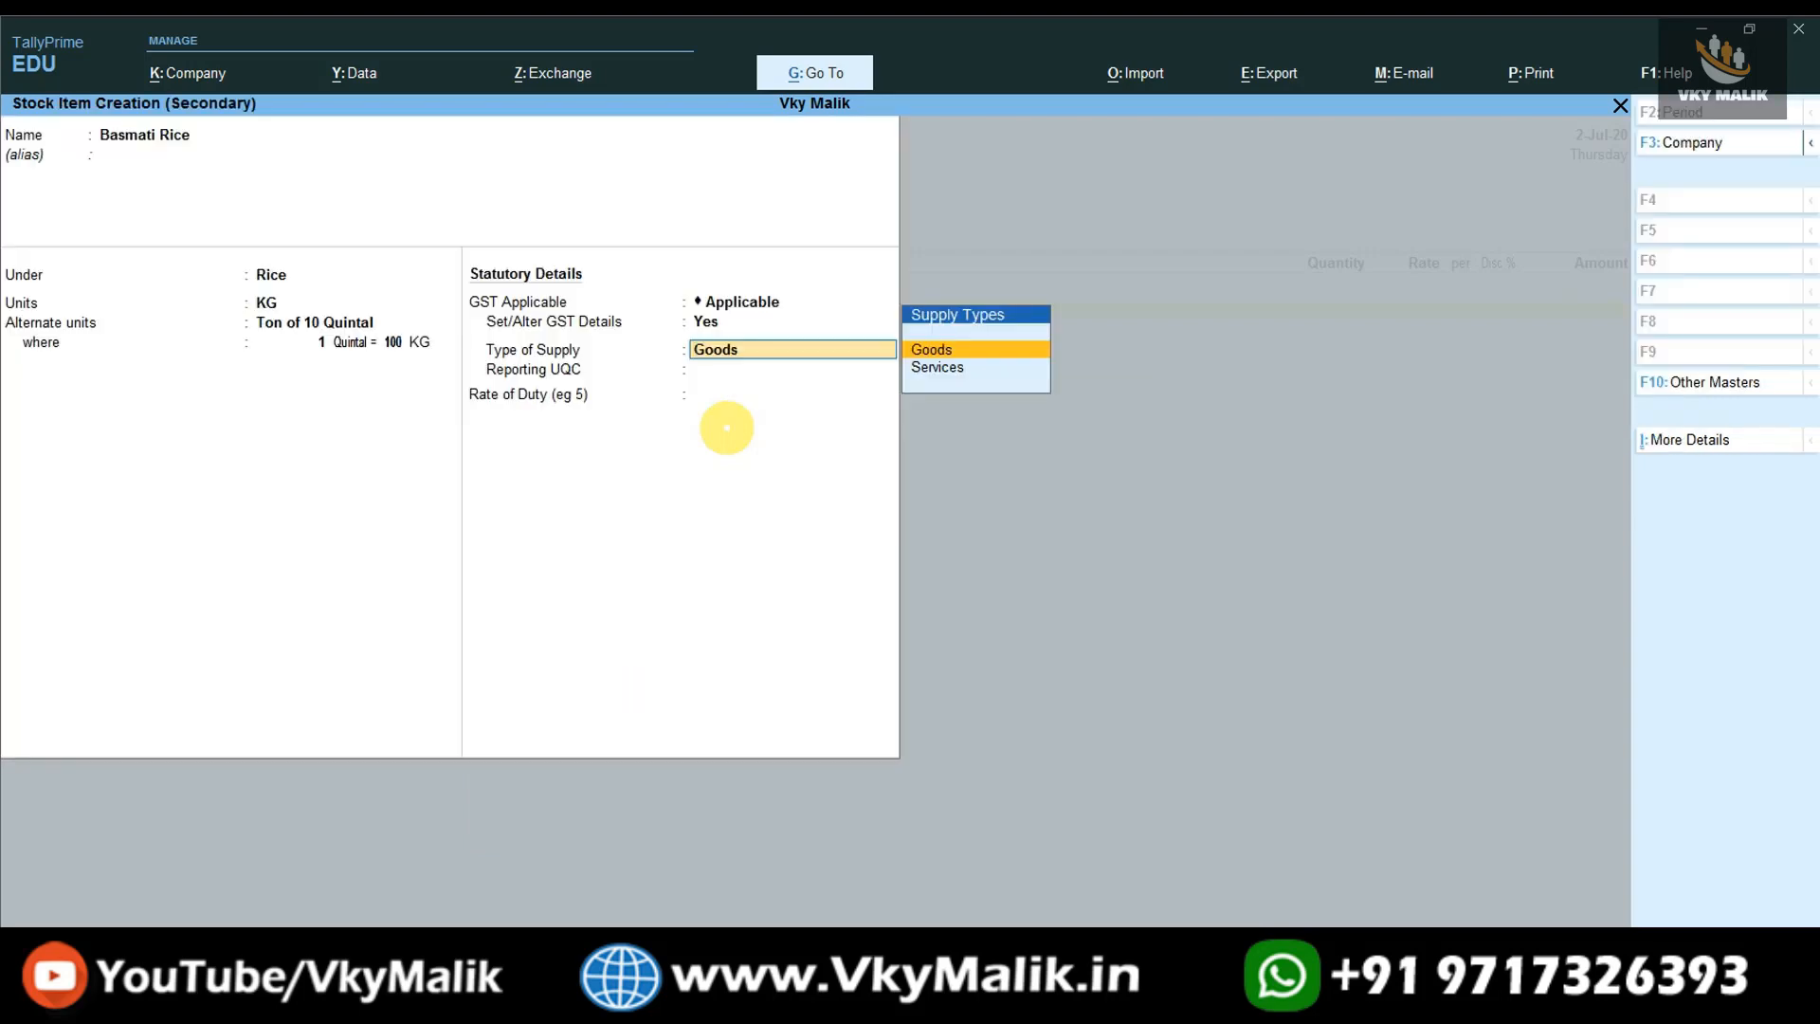
key("Return")
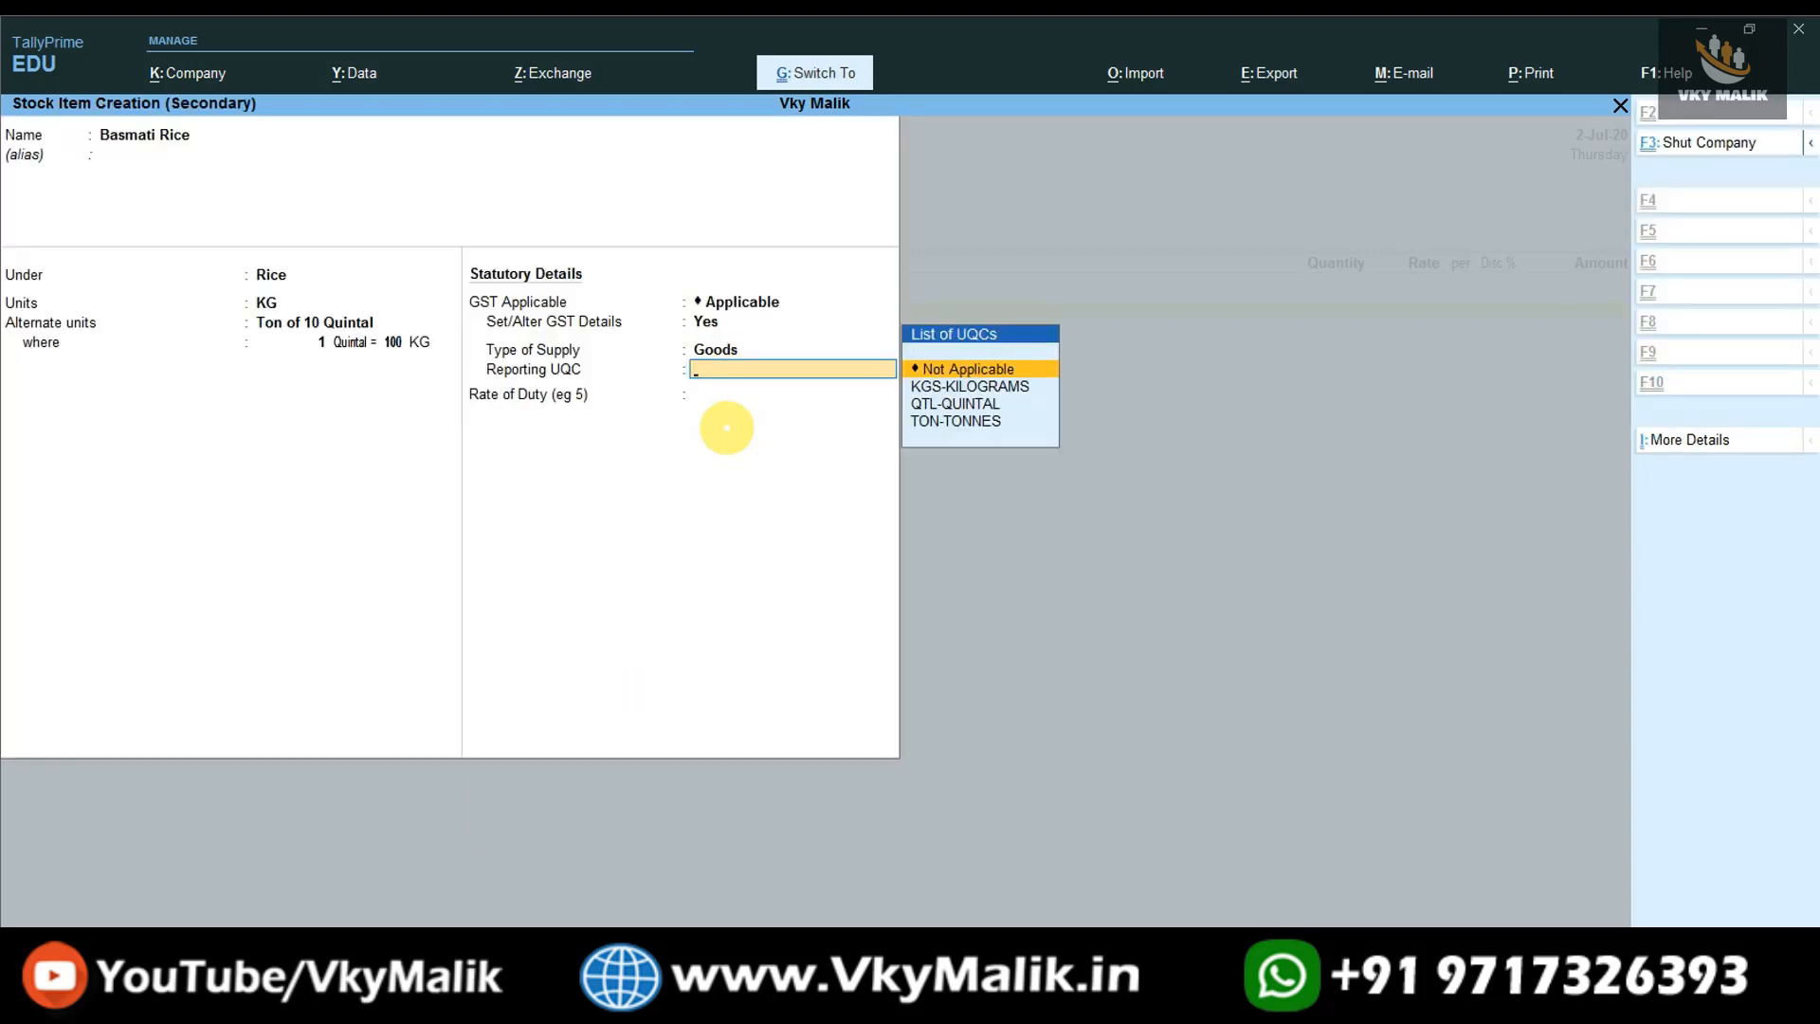
key("ctrl+a")
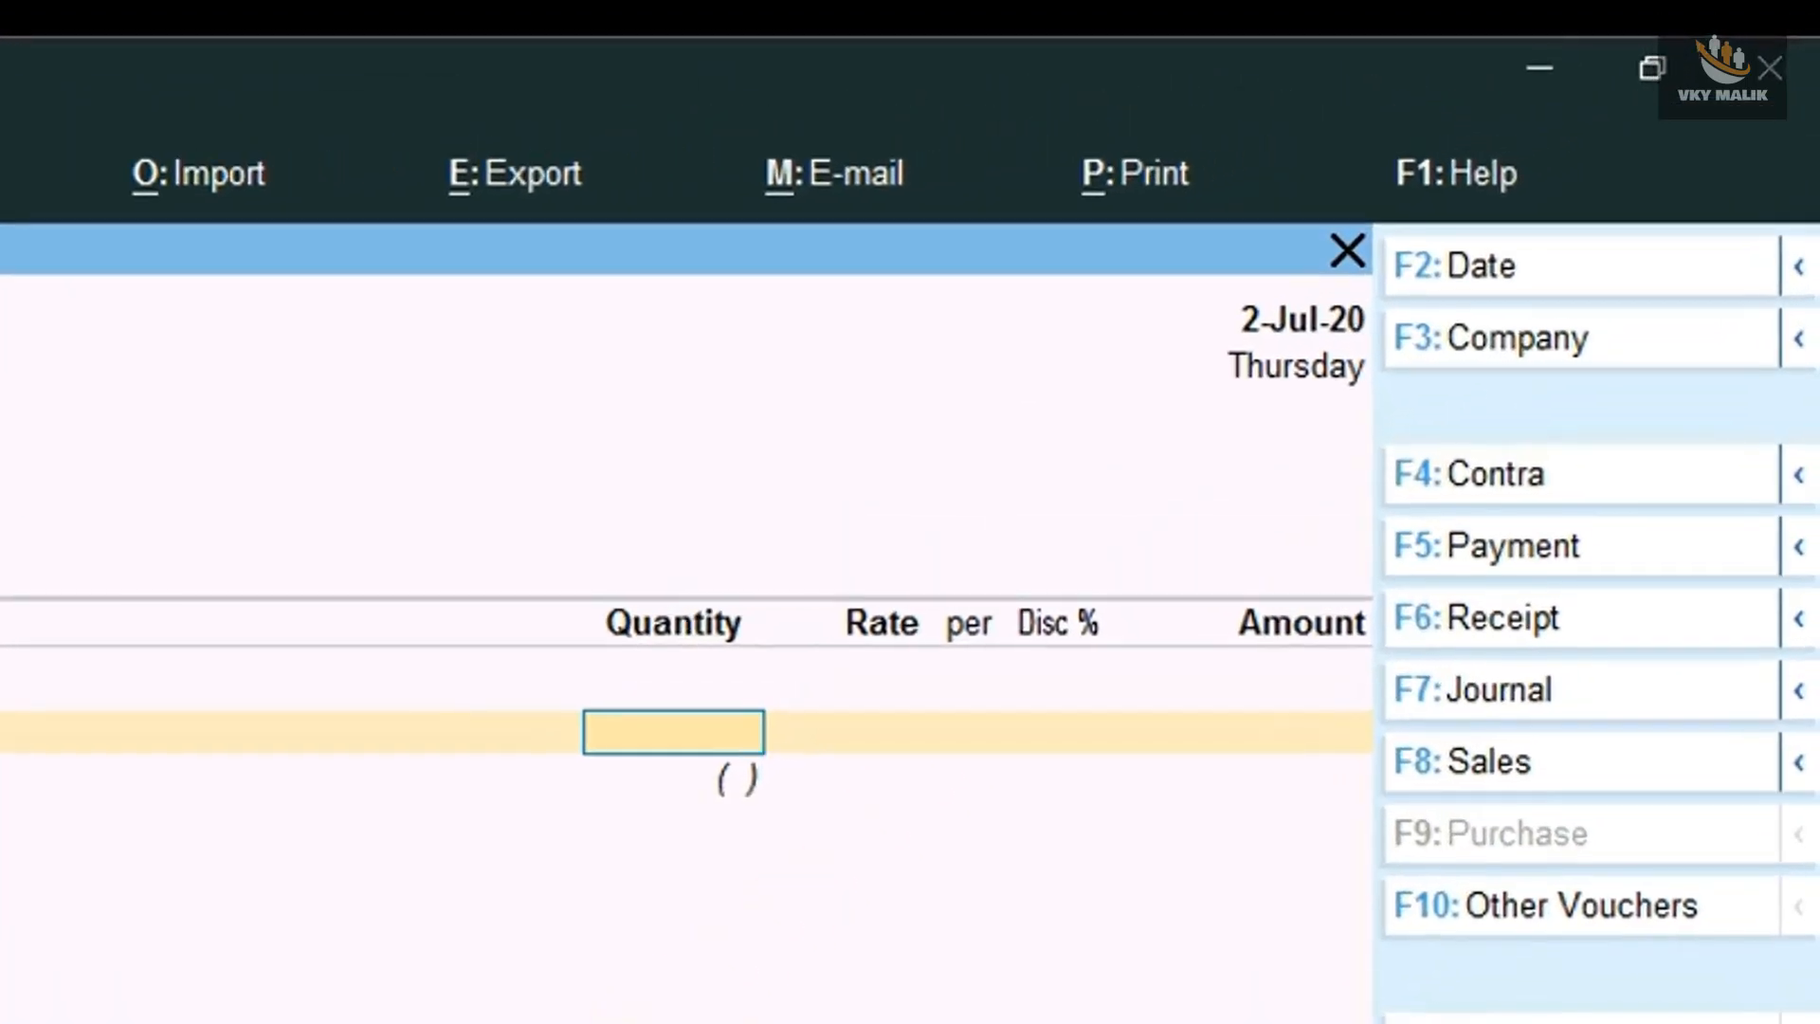
Enter a purchase quantity of 2 ton for Basmati Rice.
type("2tom")
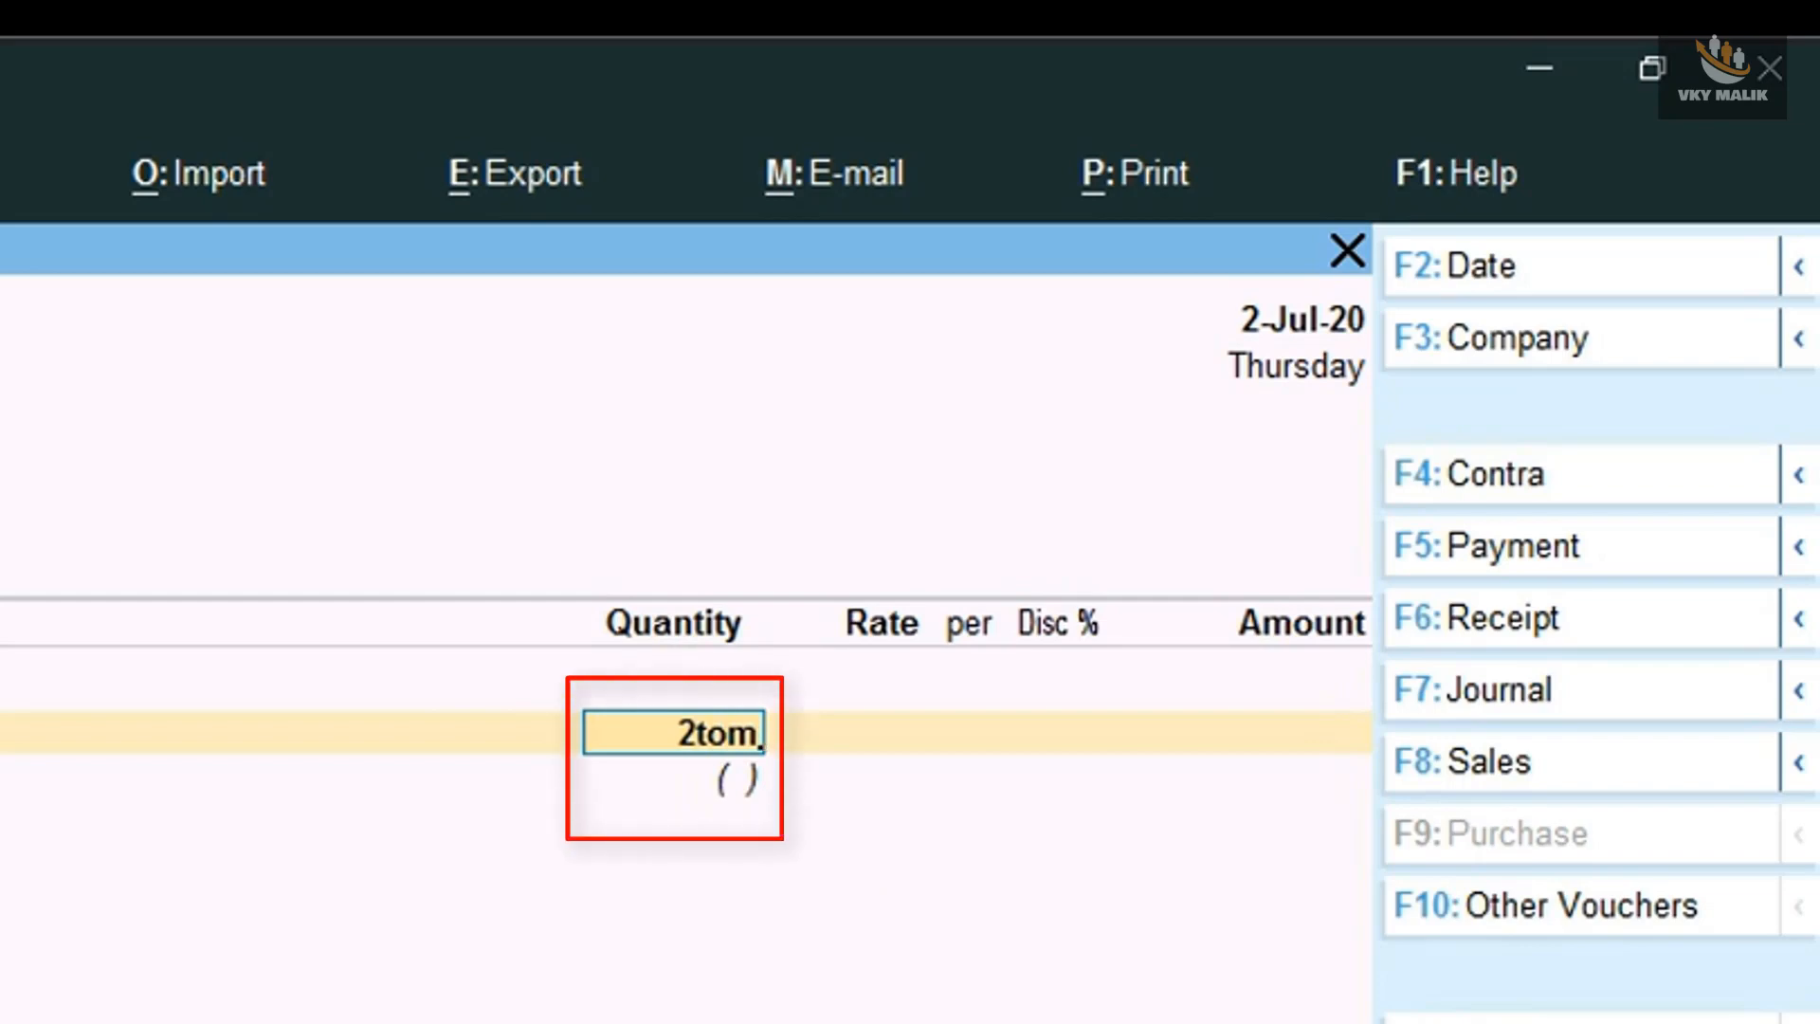
key("BackSpace")
type("n")
key("Return")
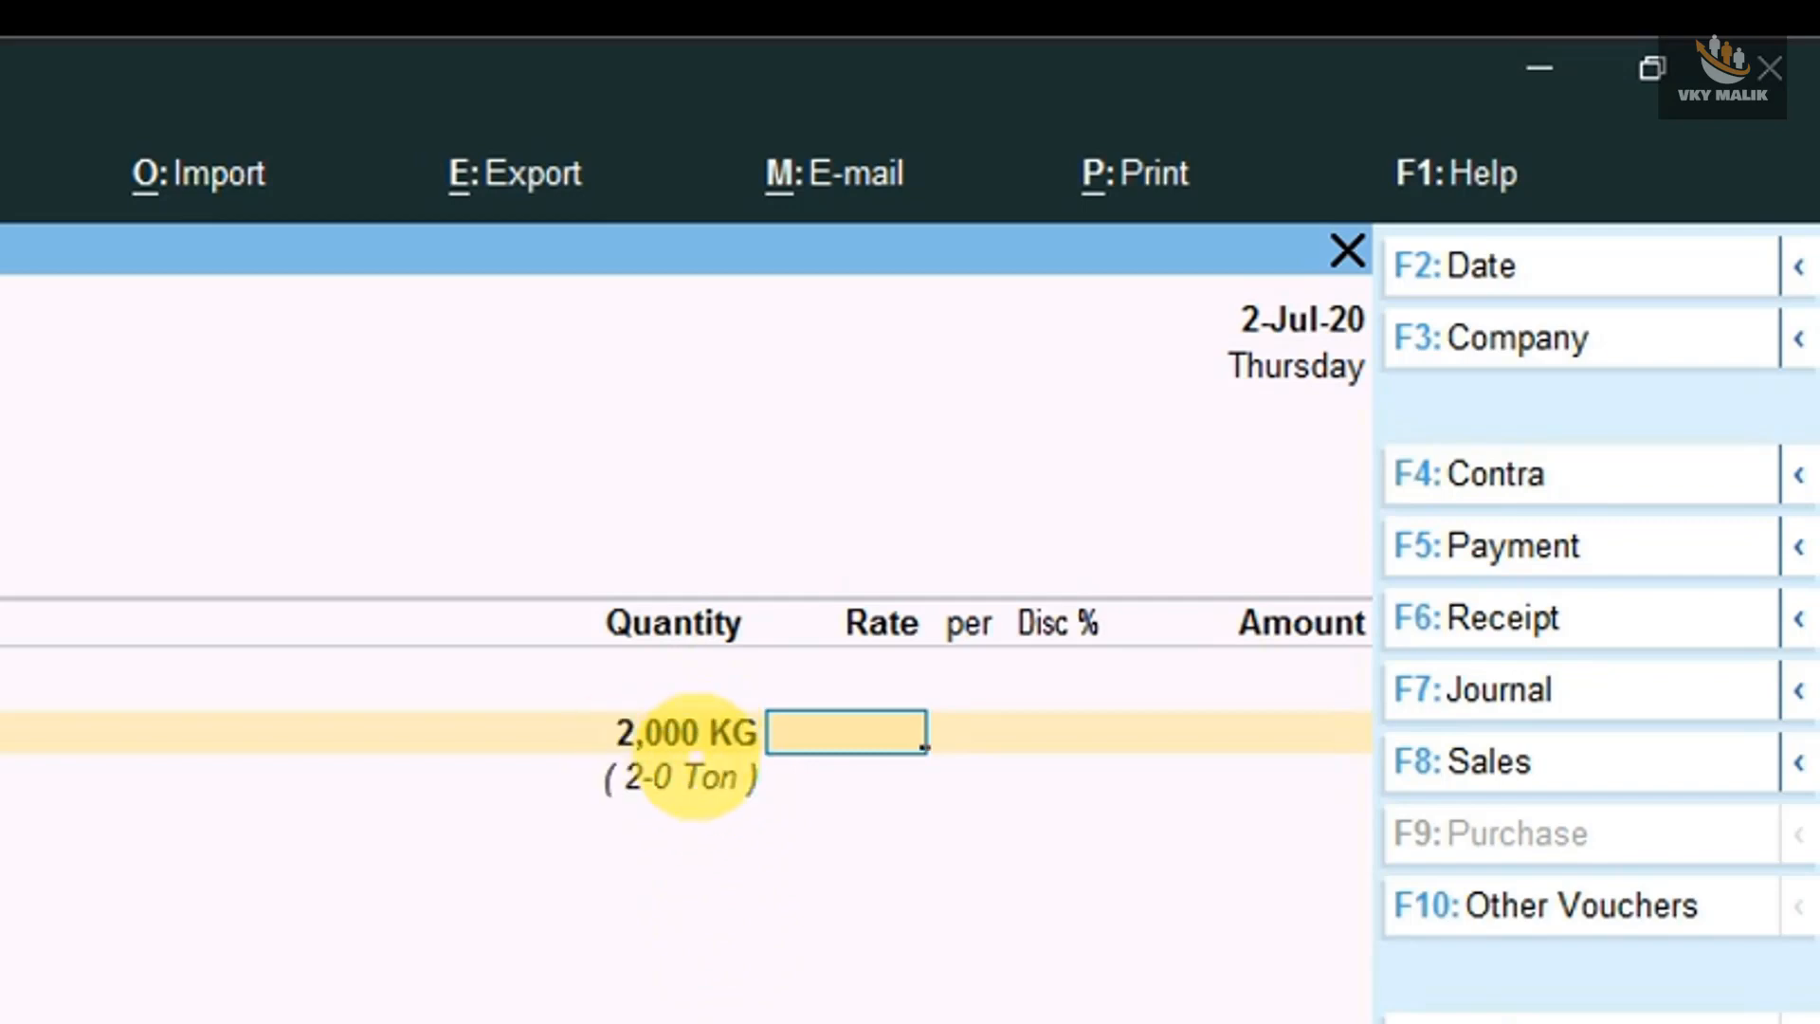
Set the Basmati Rice rate to 10,000 per Ton and complete the item line with the discount left blank.
type("10000")
key("Return")
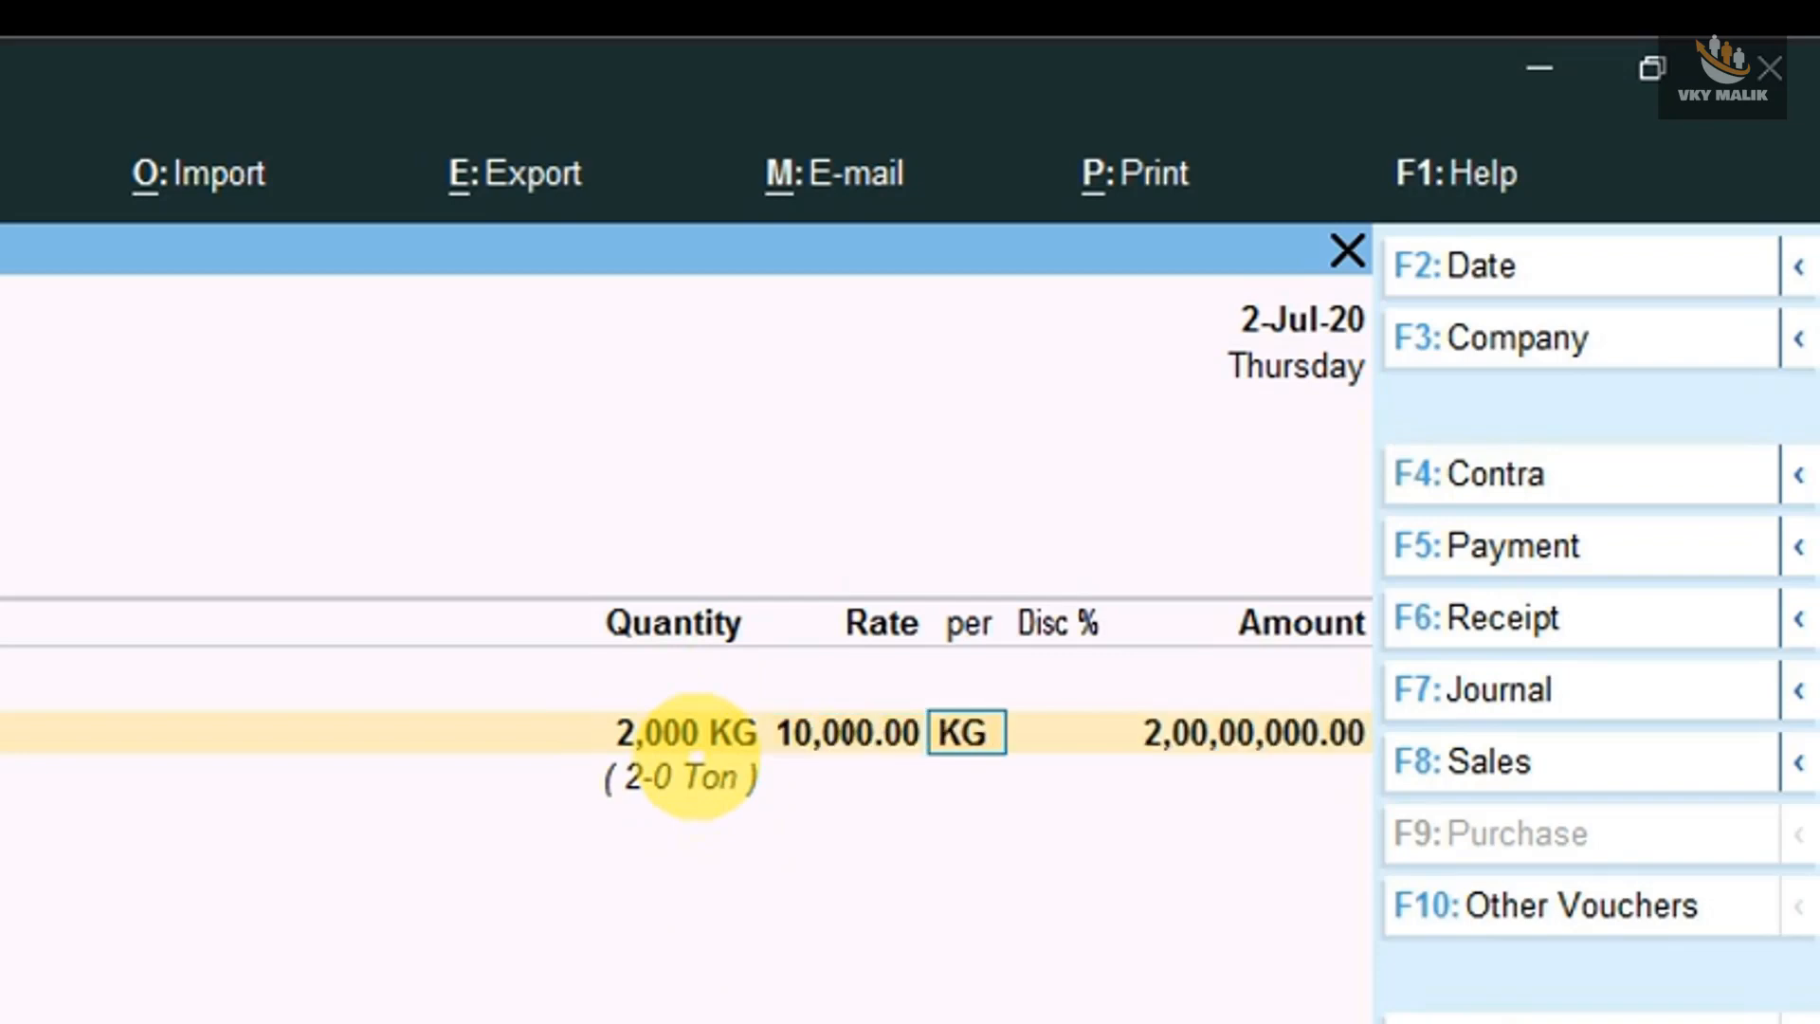
type("ton")
key("Return")
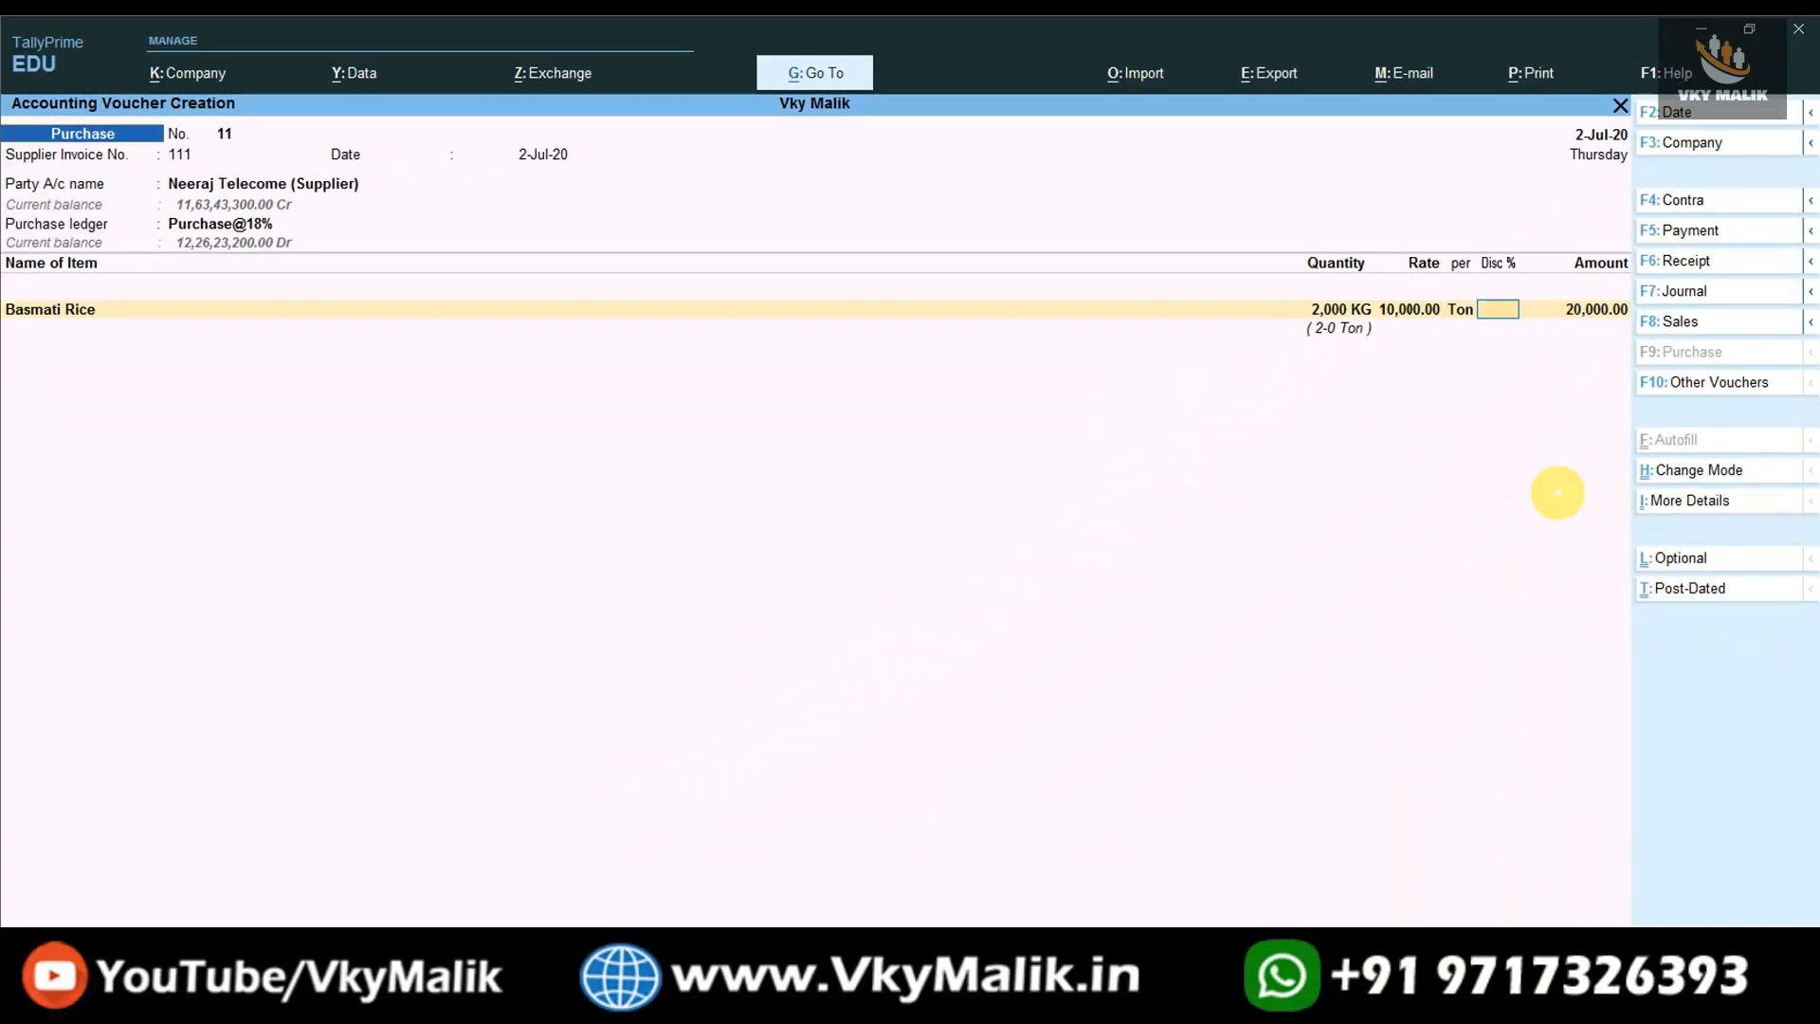
key("Return")
key("Return")
key("Return")
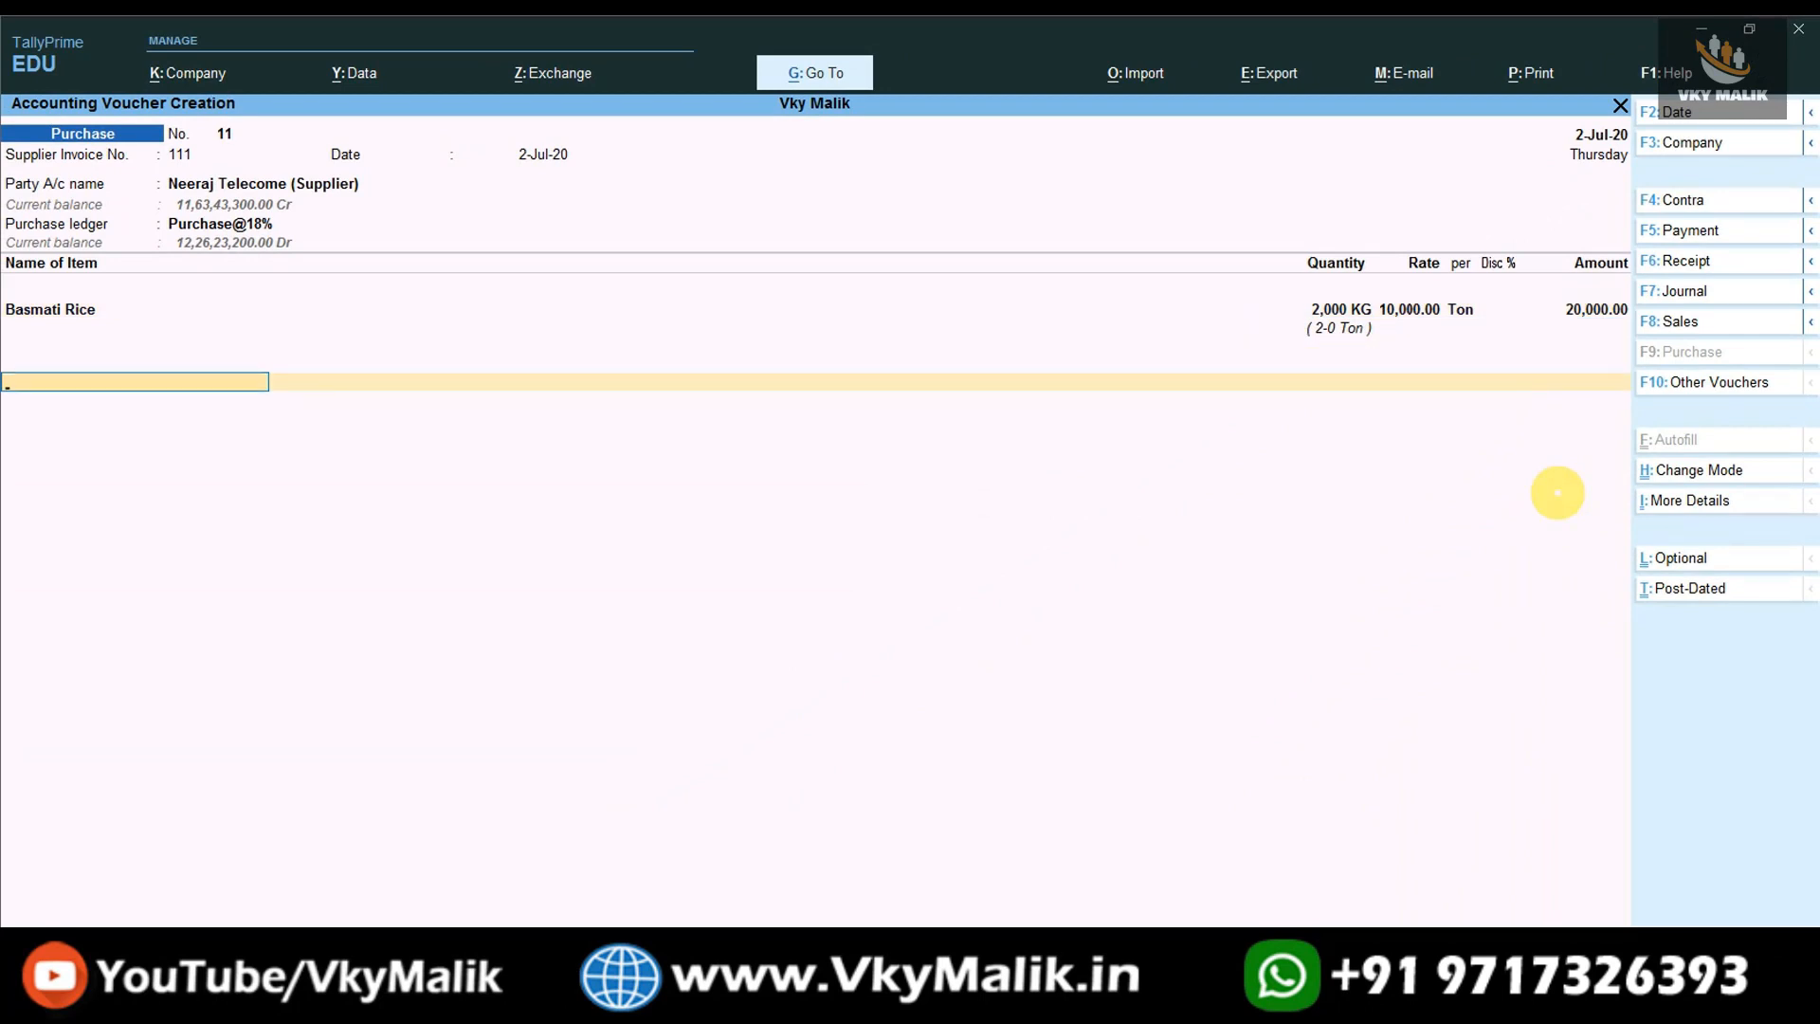
Add the Input CGST@ 9% ledger below the Basmati Rice line in the purchase voucher.
type("in")
key("Down")
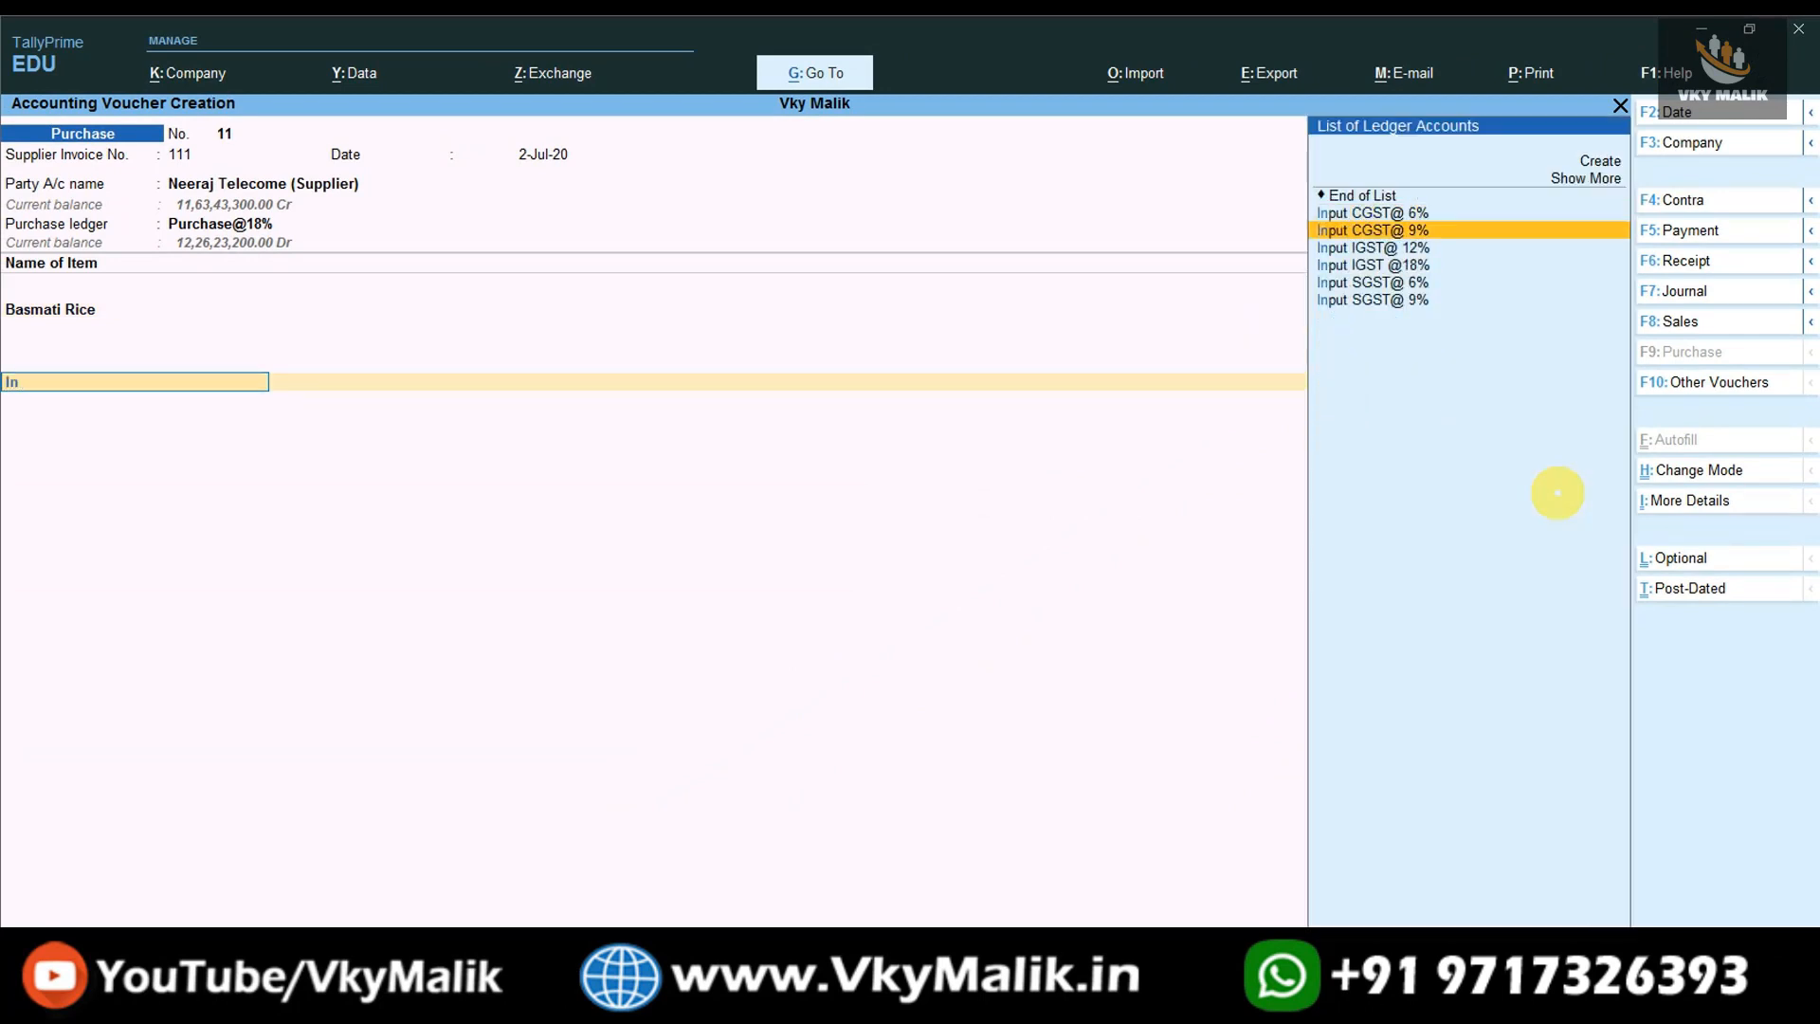
key("Return")
key("Return")
Add the Input SGST@ 9% ledger and save the Basmati Rice purchase voucher.
type("in")
key("Down")
key("Down")
key("Down")
key("Down")
key("Down")
key("Down")
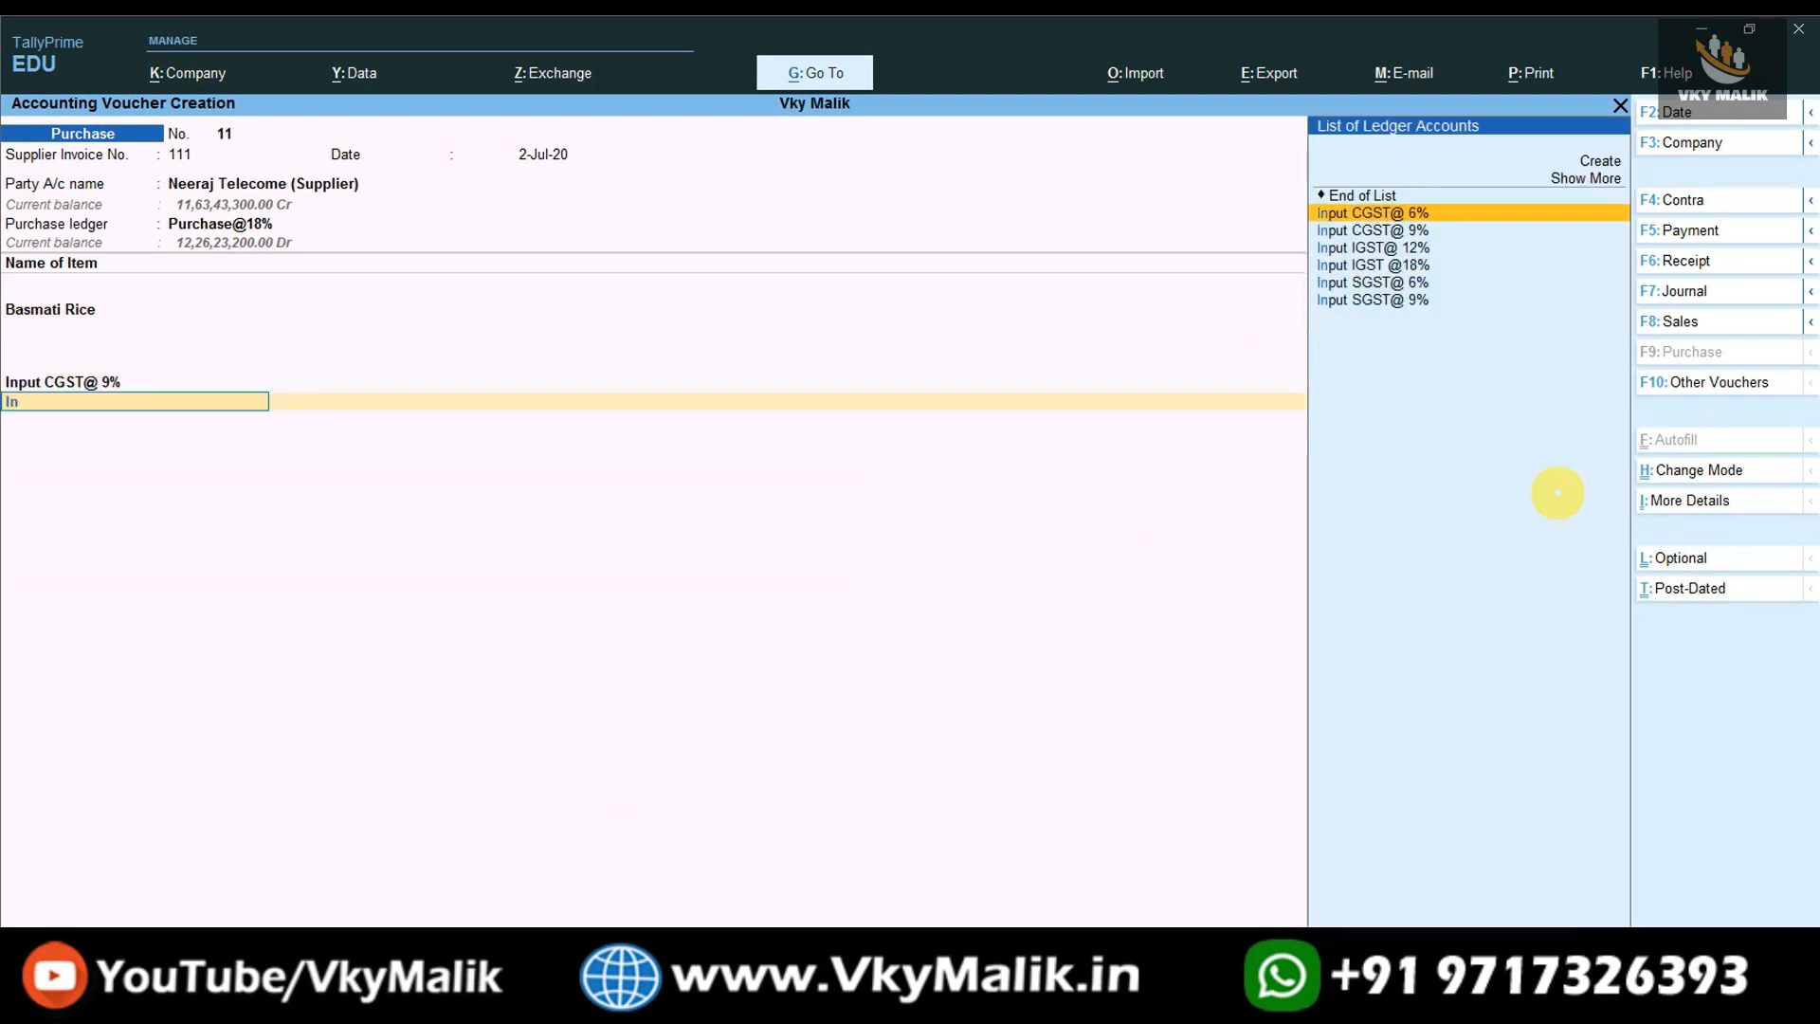
key("Return")
key("Return")
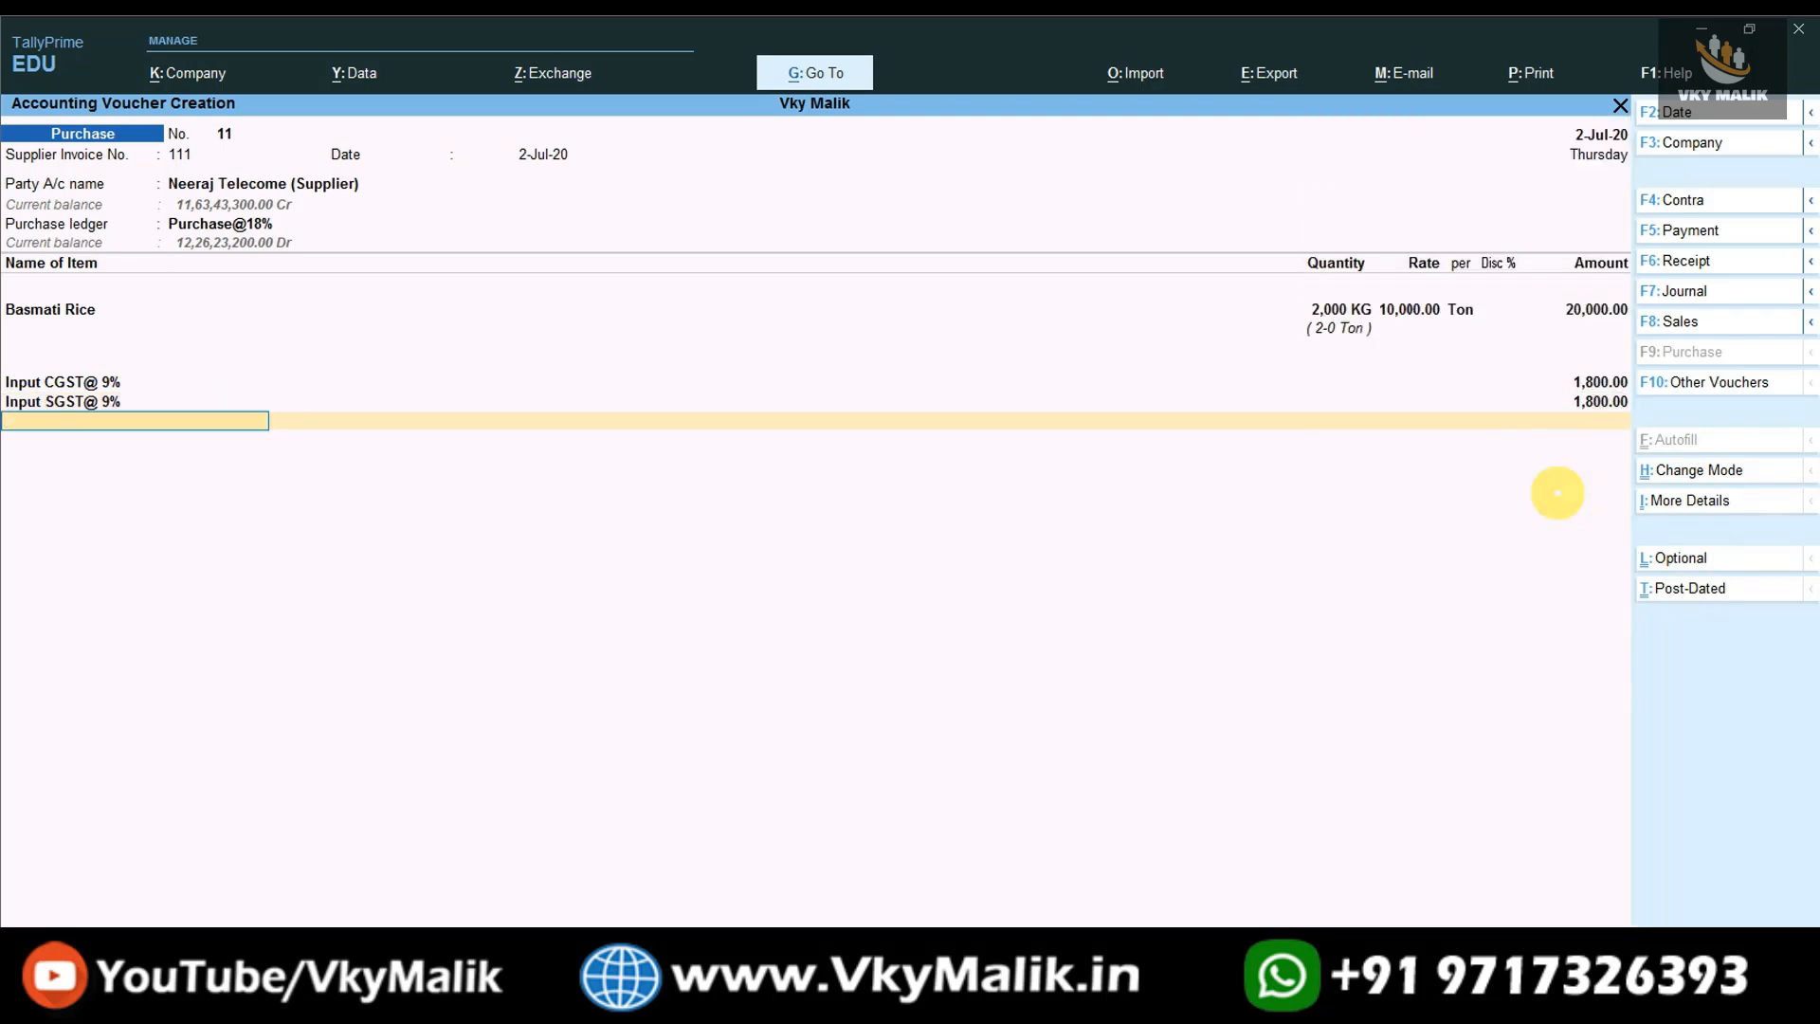
key("ctrl")
key("ctrl+a")
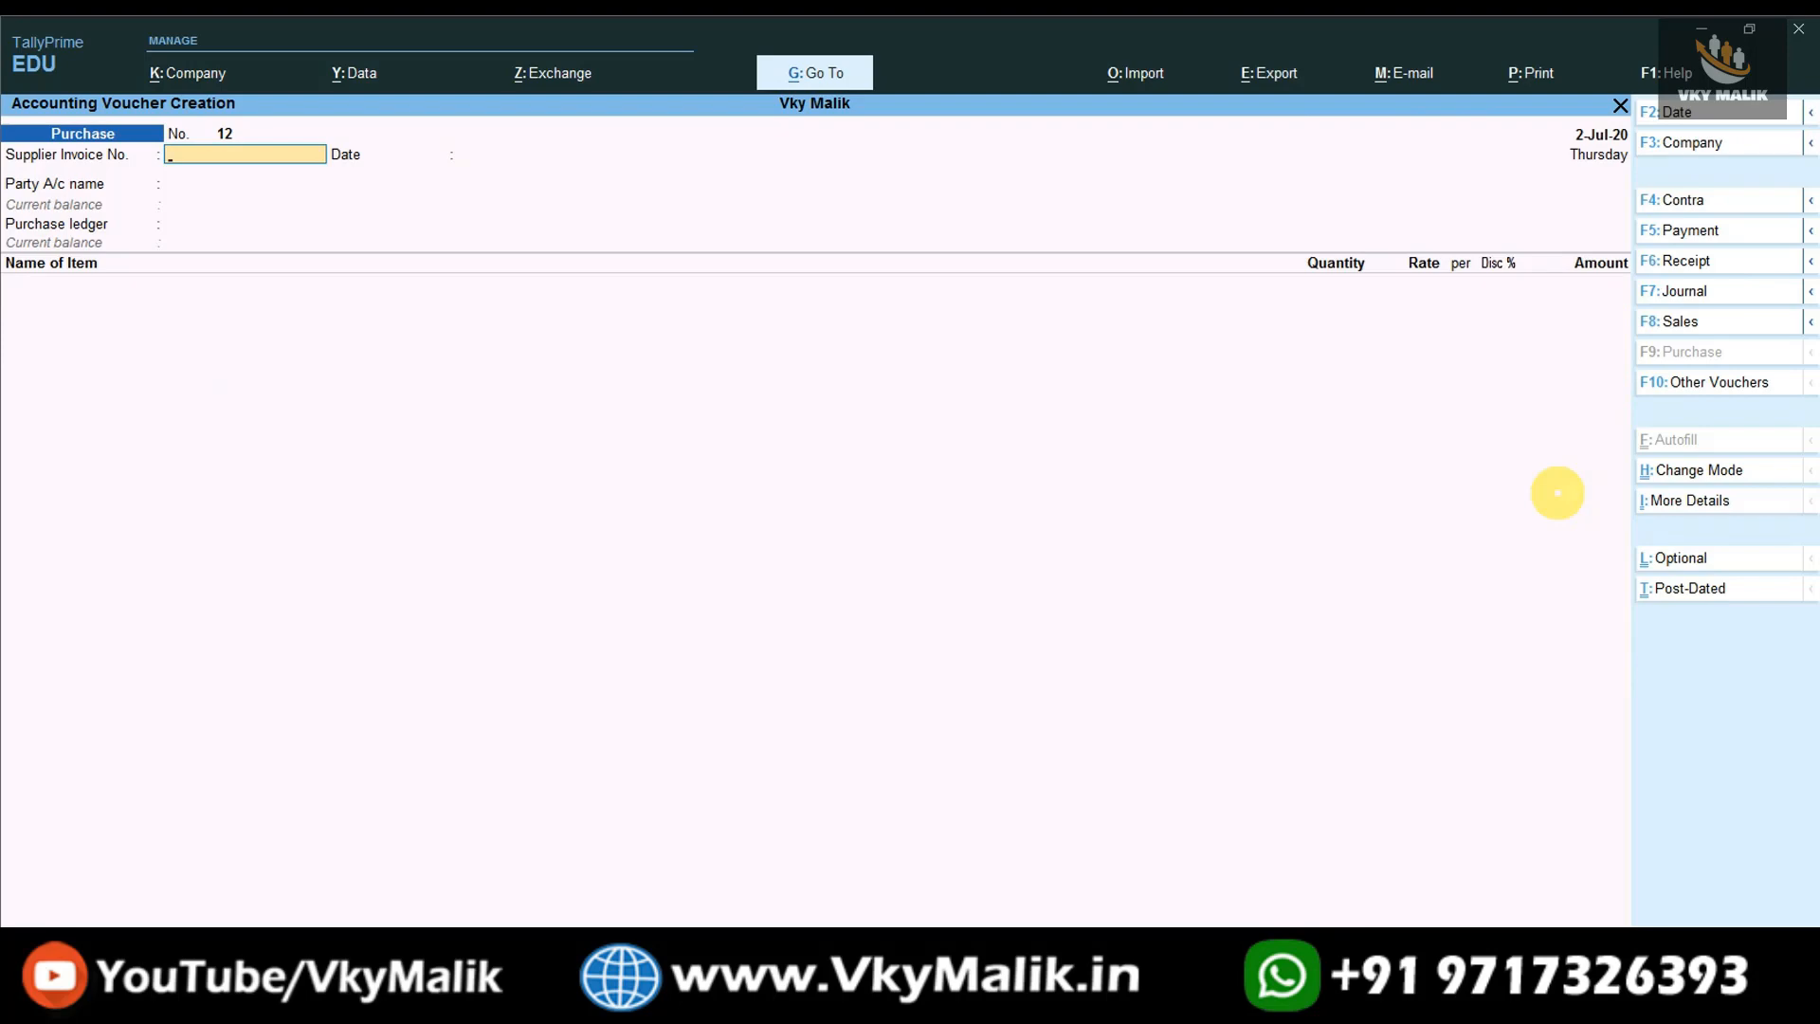
In a new purchase voucher, leave the supplier invoice number and date blank, choose Neeraj Telecome (Supplier) as party and accept its receipt and party details.
key("Return")
key("Return")
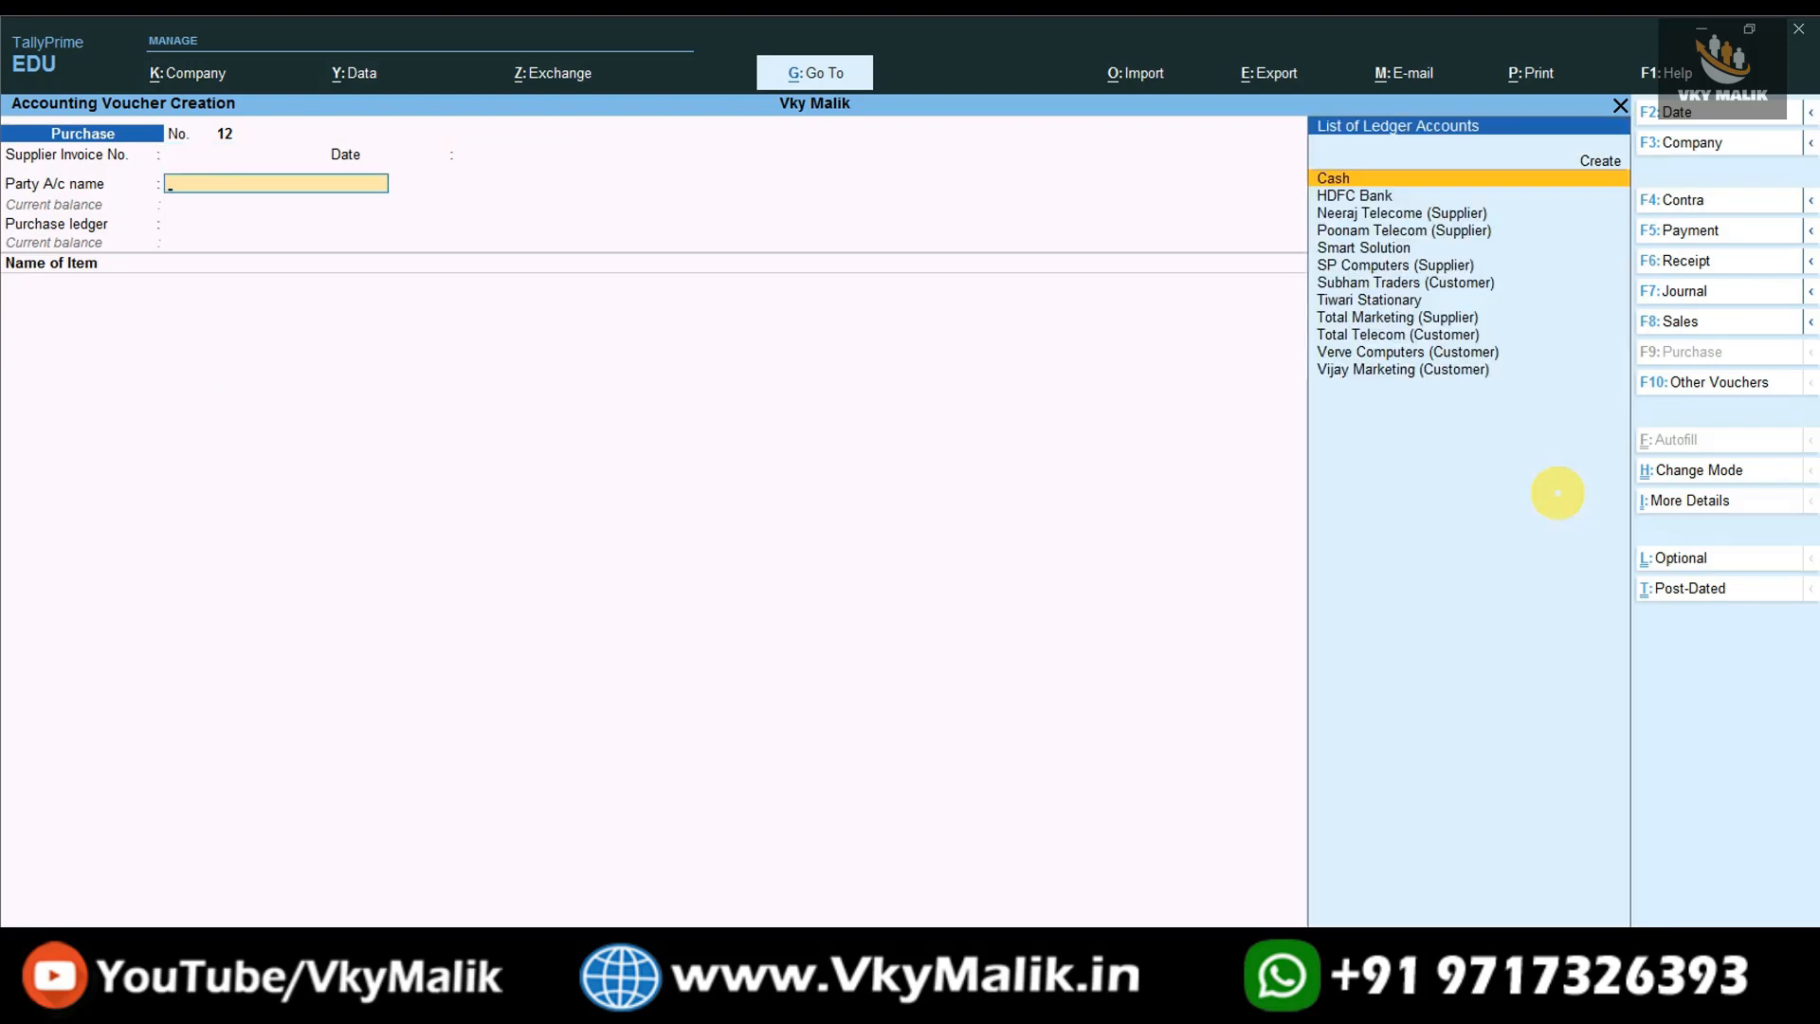
key("Down")
key("Down")
key("Return")
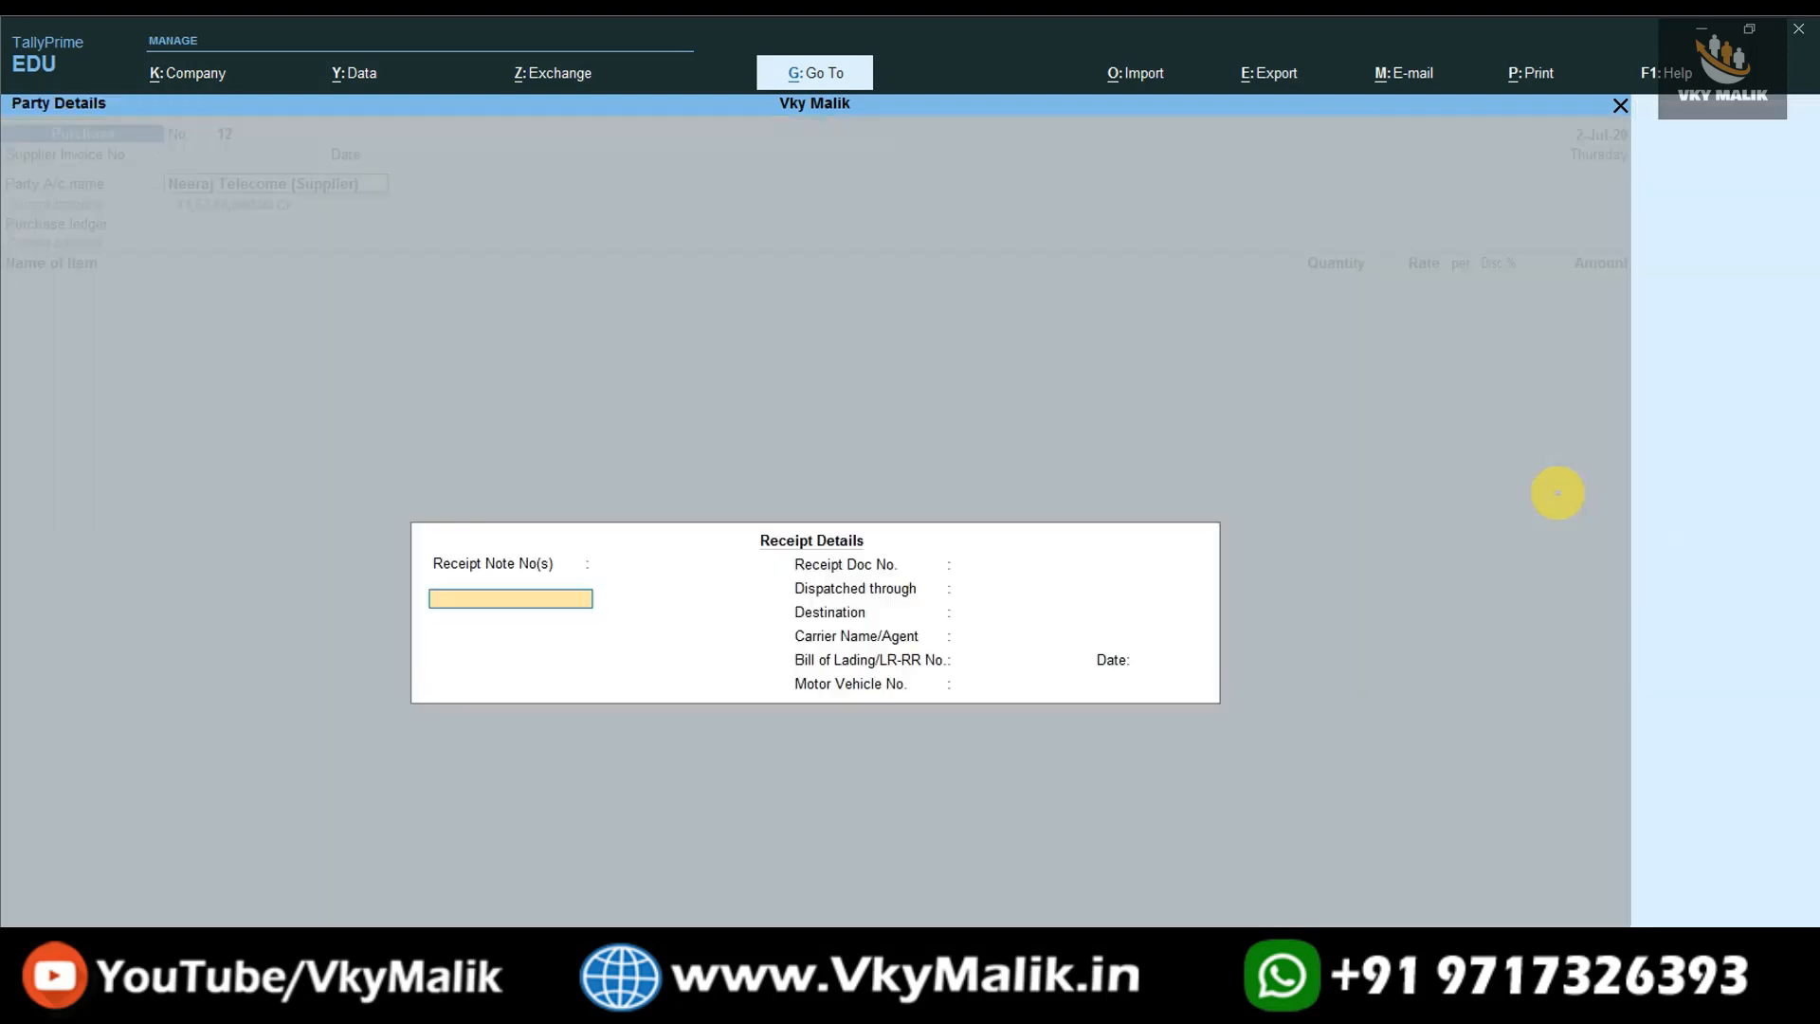
key("Return")
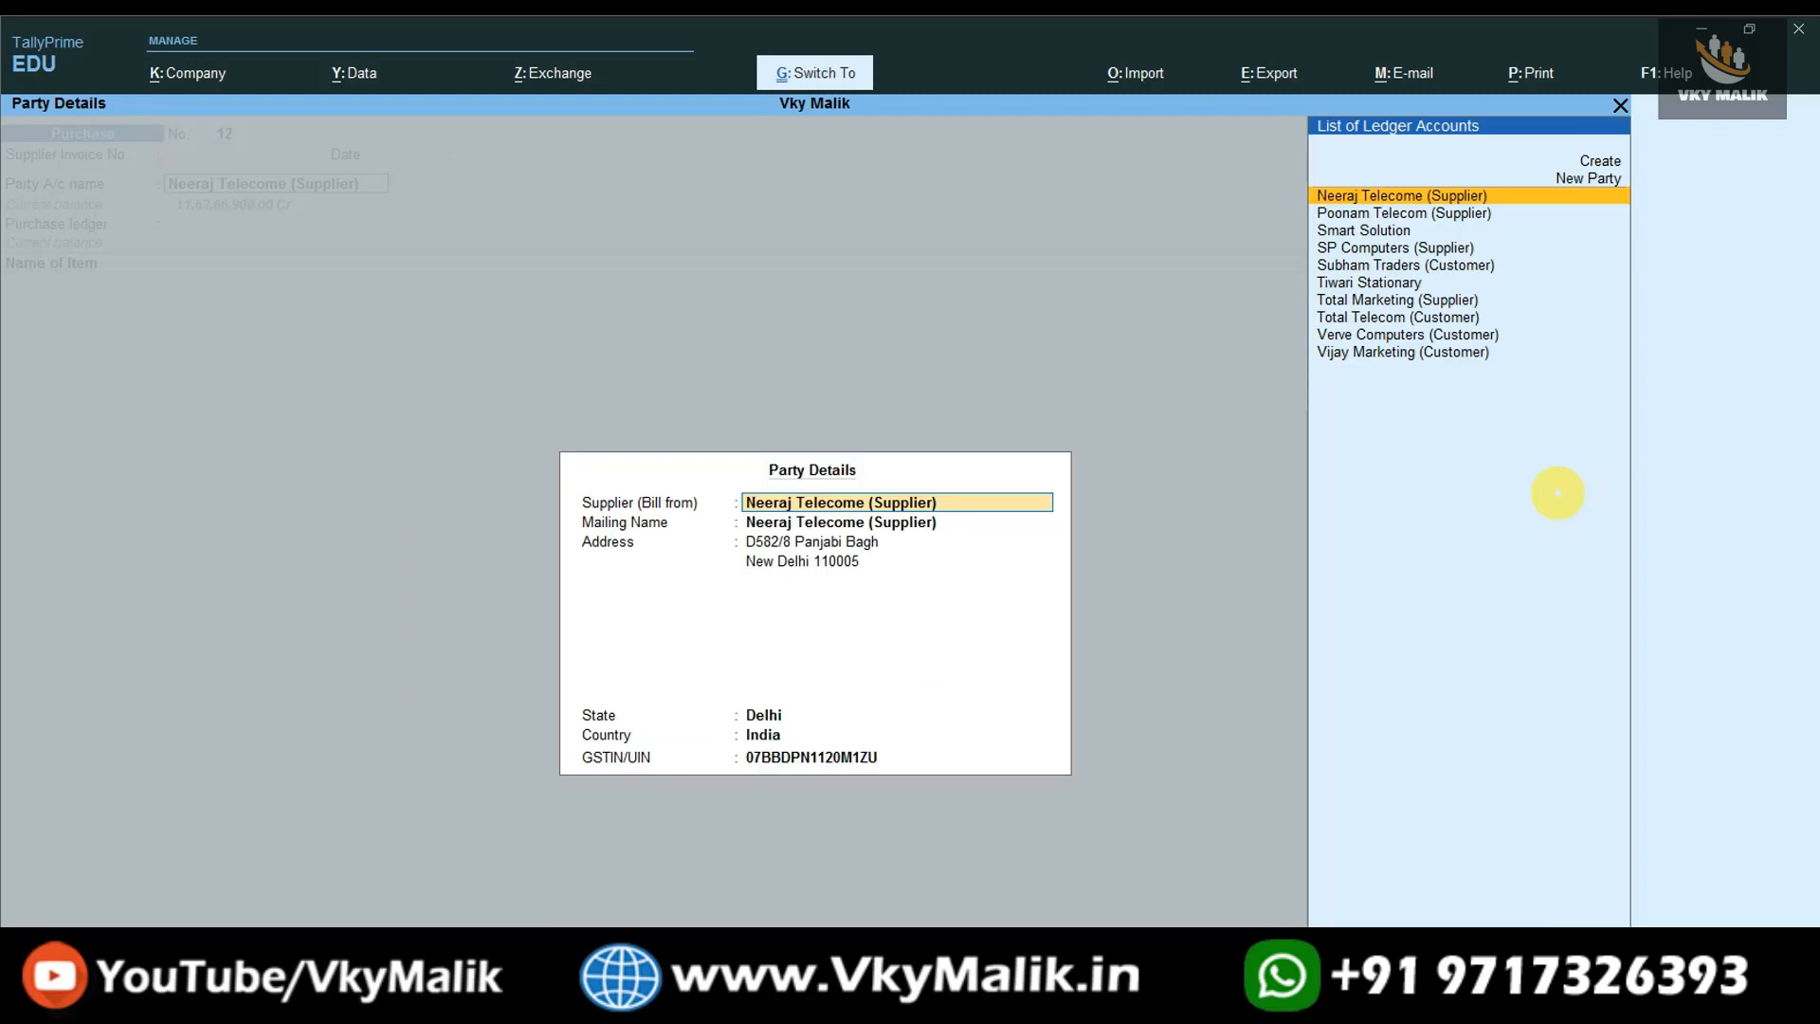
key("ctrl+a")
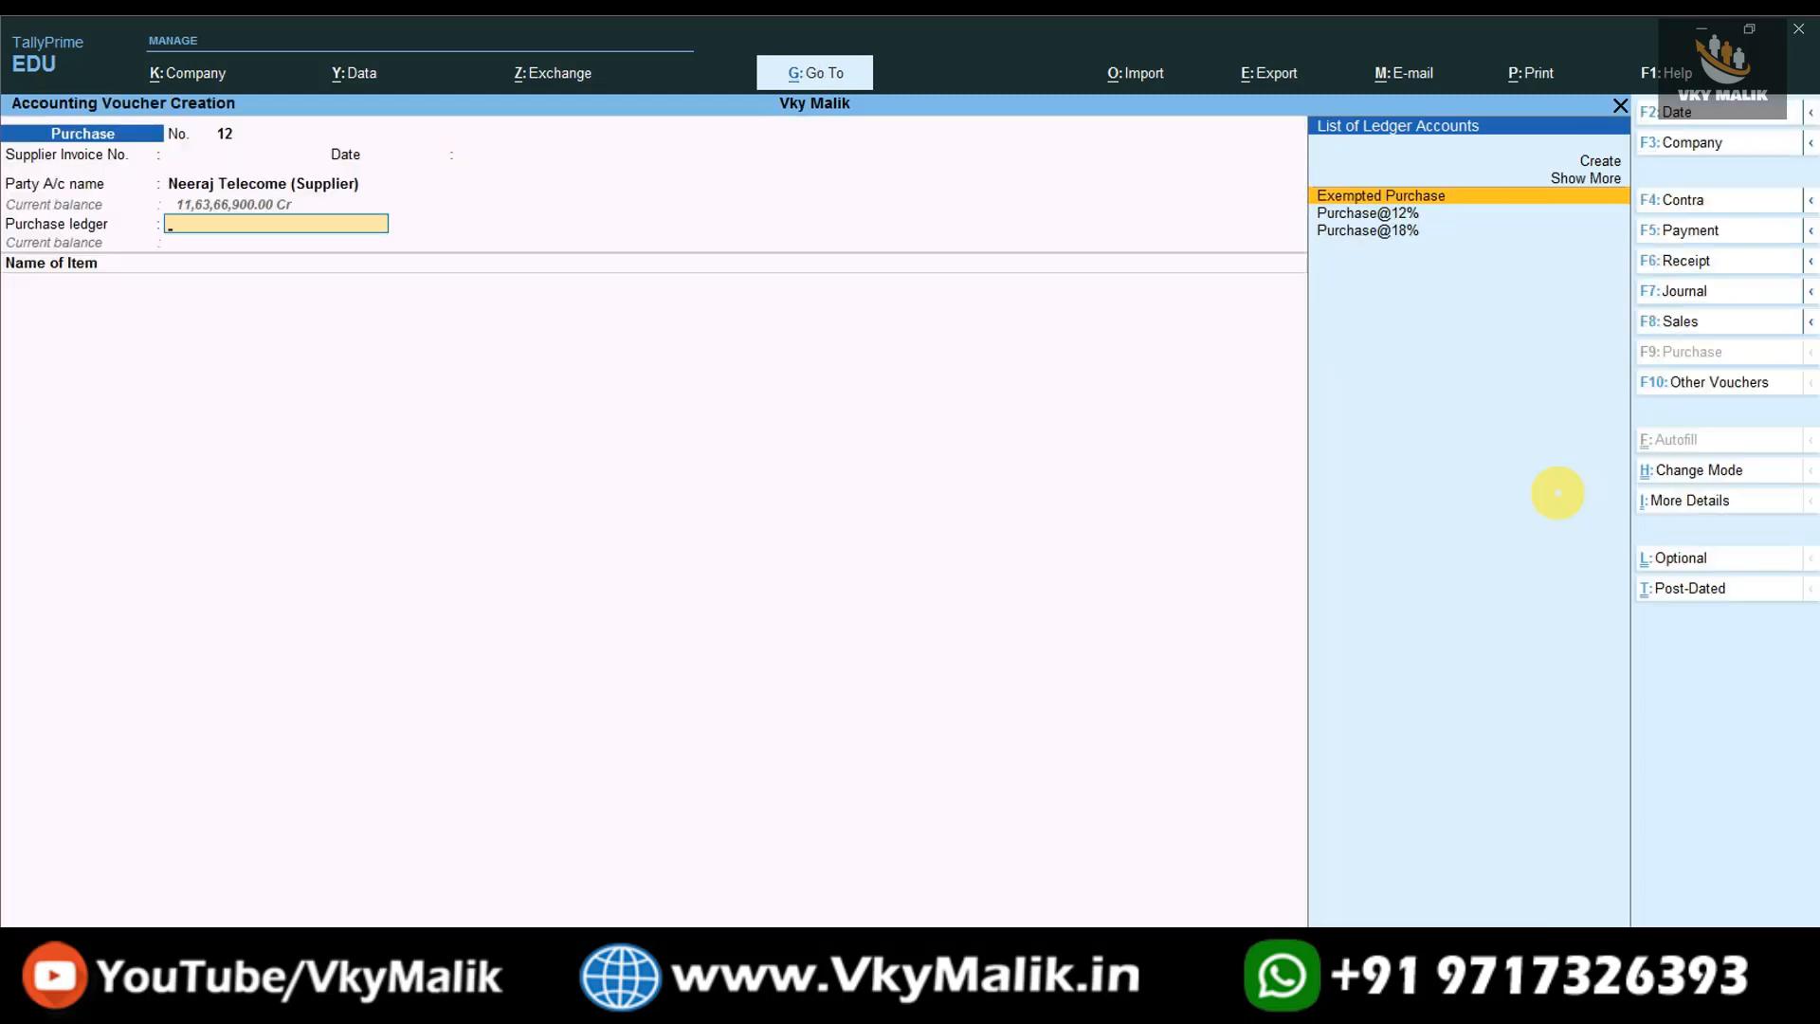
Choose the Purchase@18% ledger and select Basmati Rice as the purchased item.
key("Down")
key("Down")
key("Return")
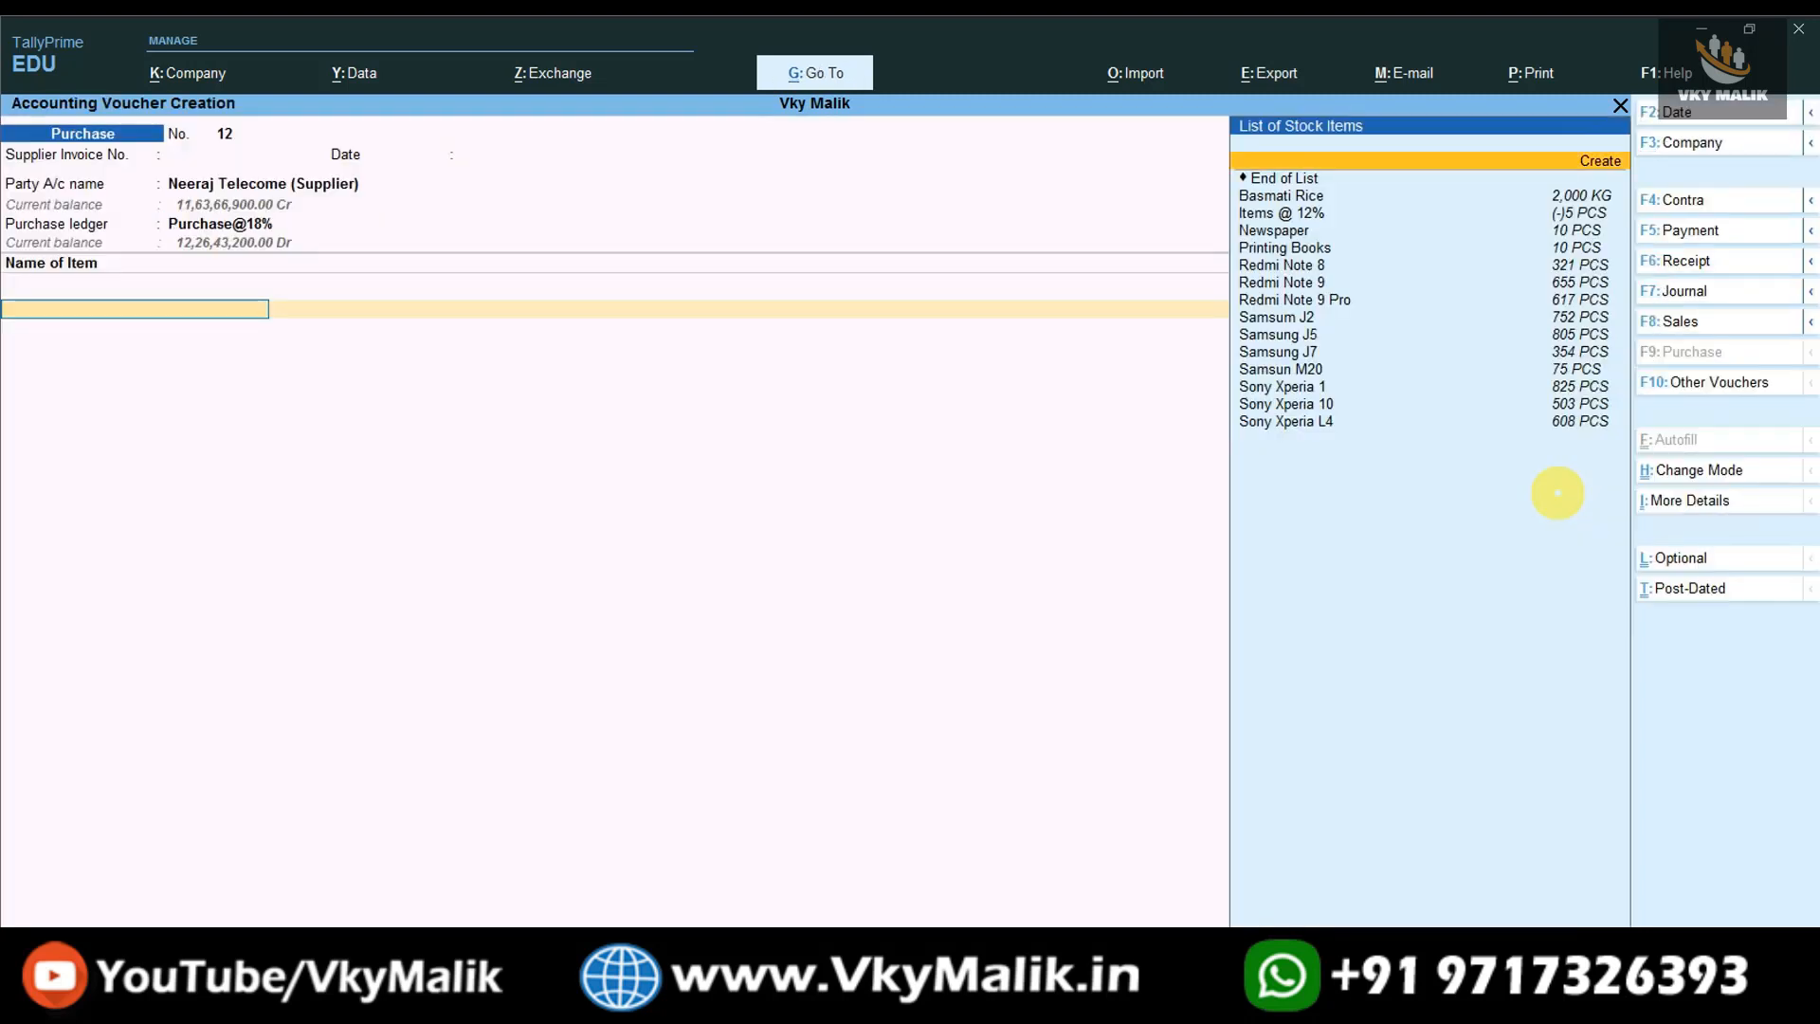
key("Down")
key("Down")
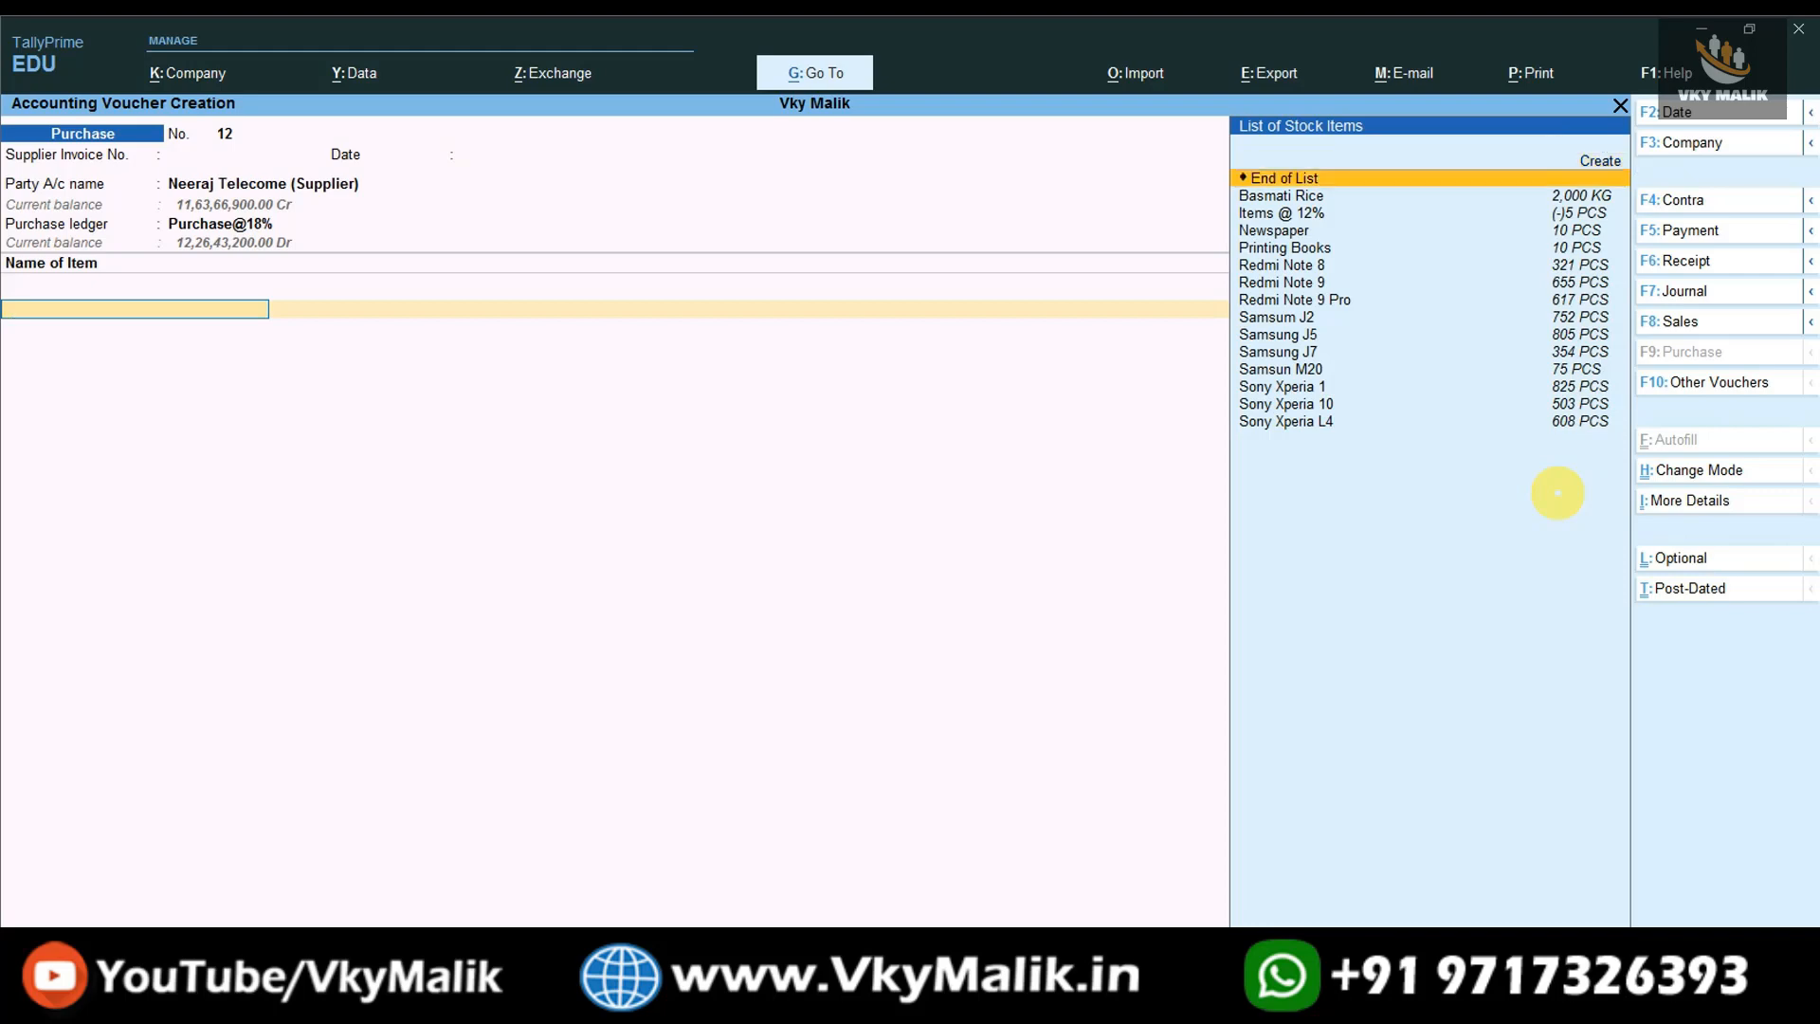
key("Return")
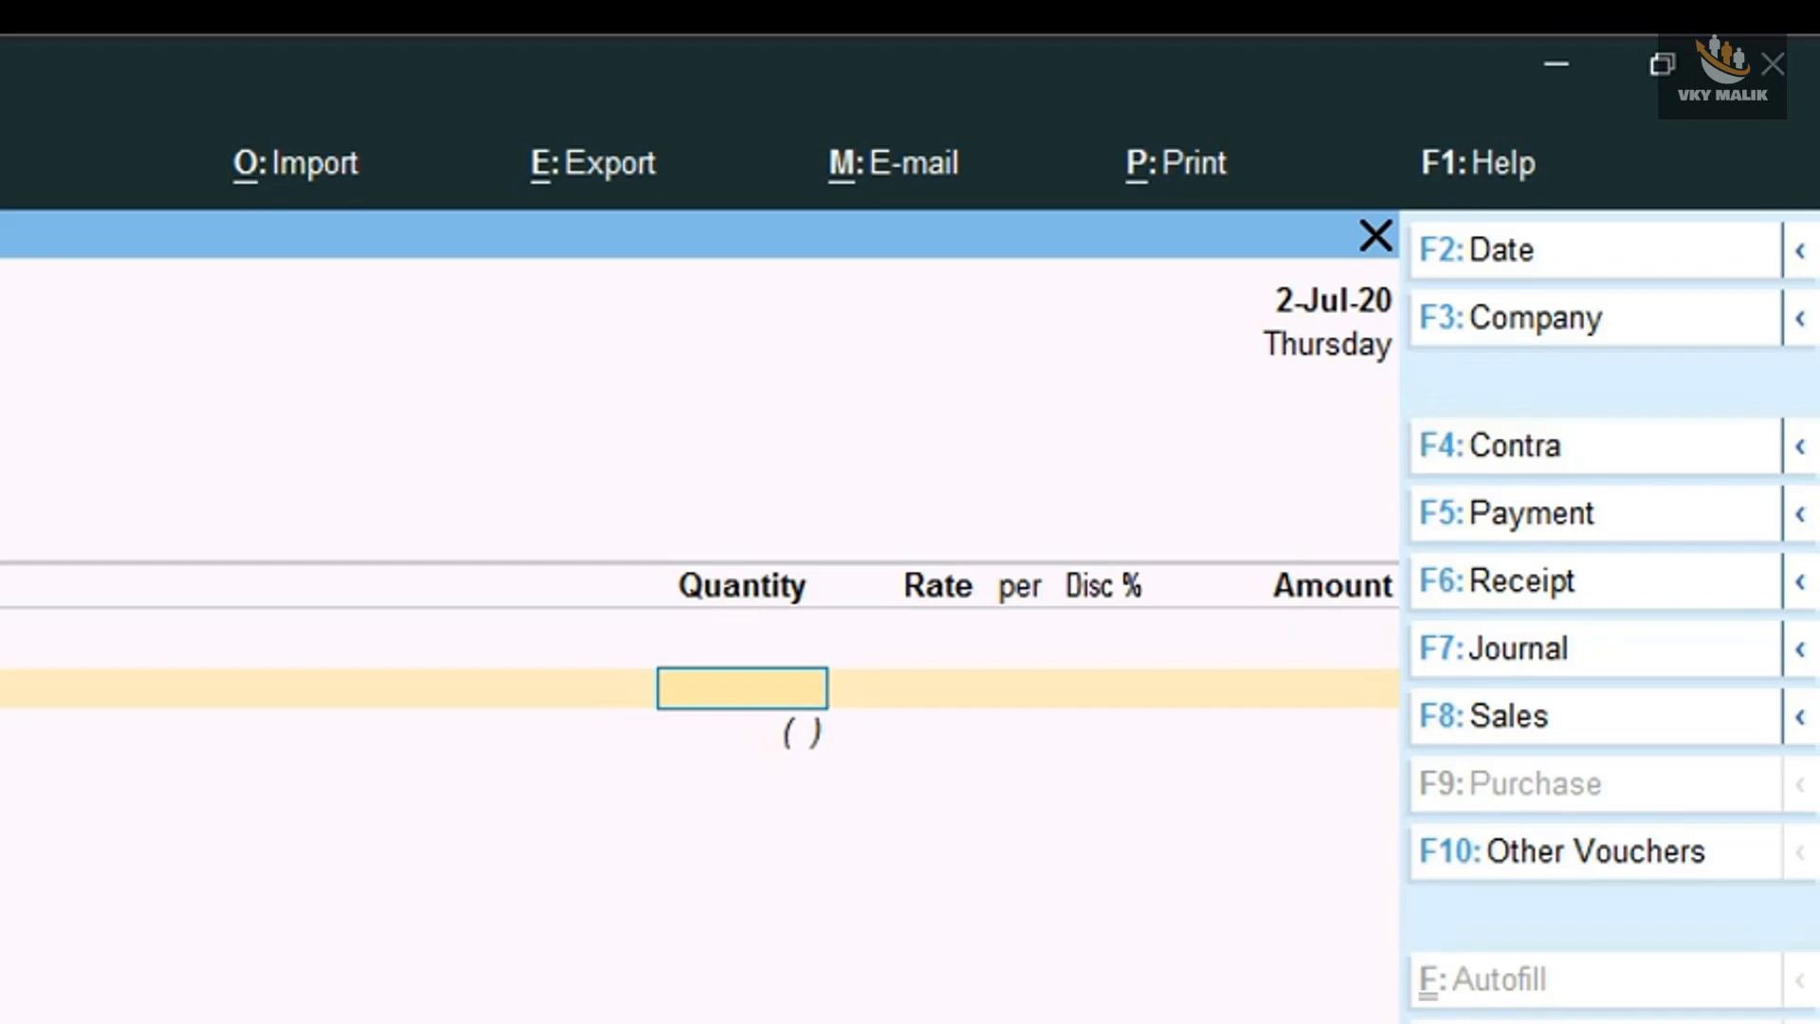
Enter a purchase quantity of 2.5 ton for Basmati Rice and accept the rate of 10,000 per Ton.
type("2.5to")
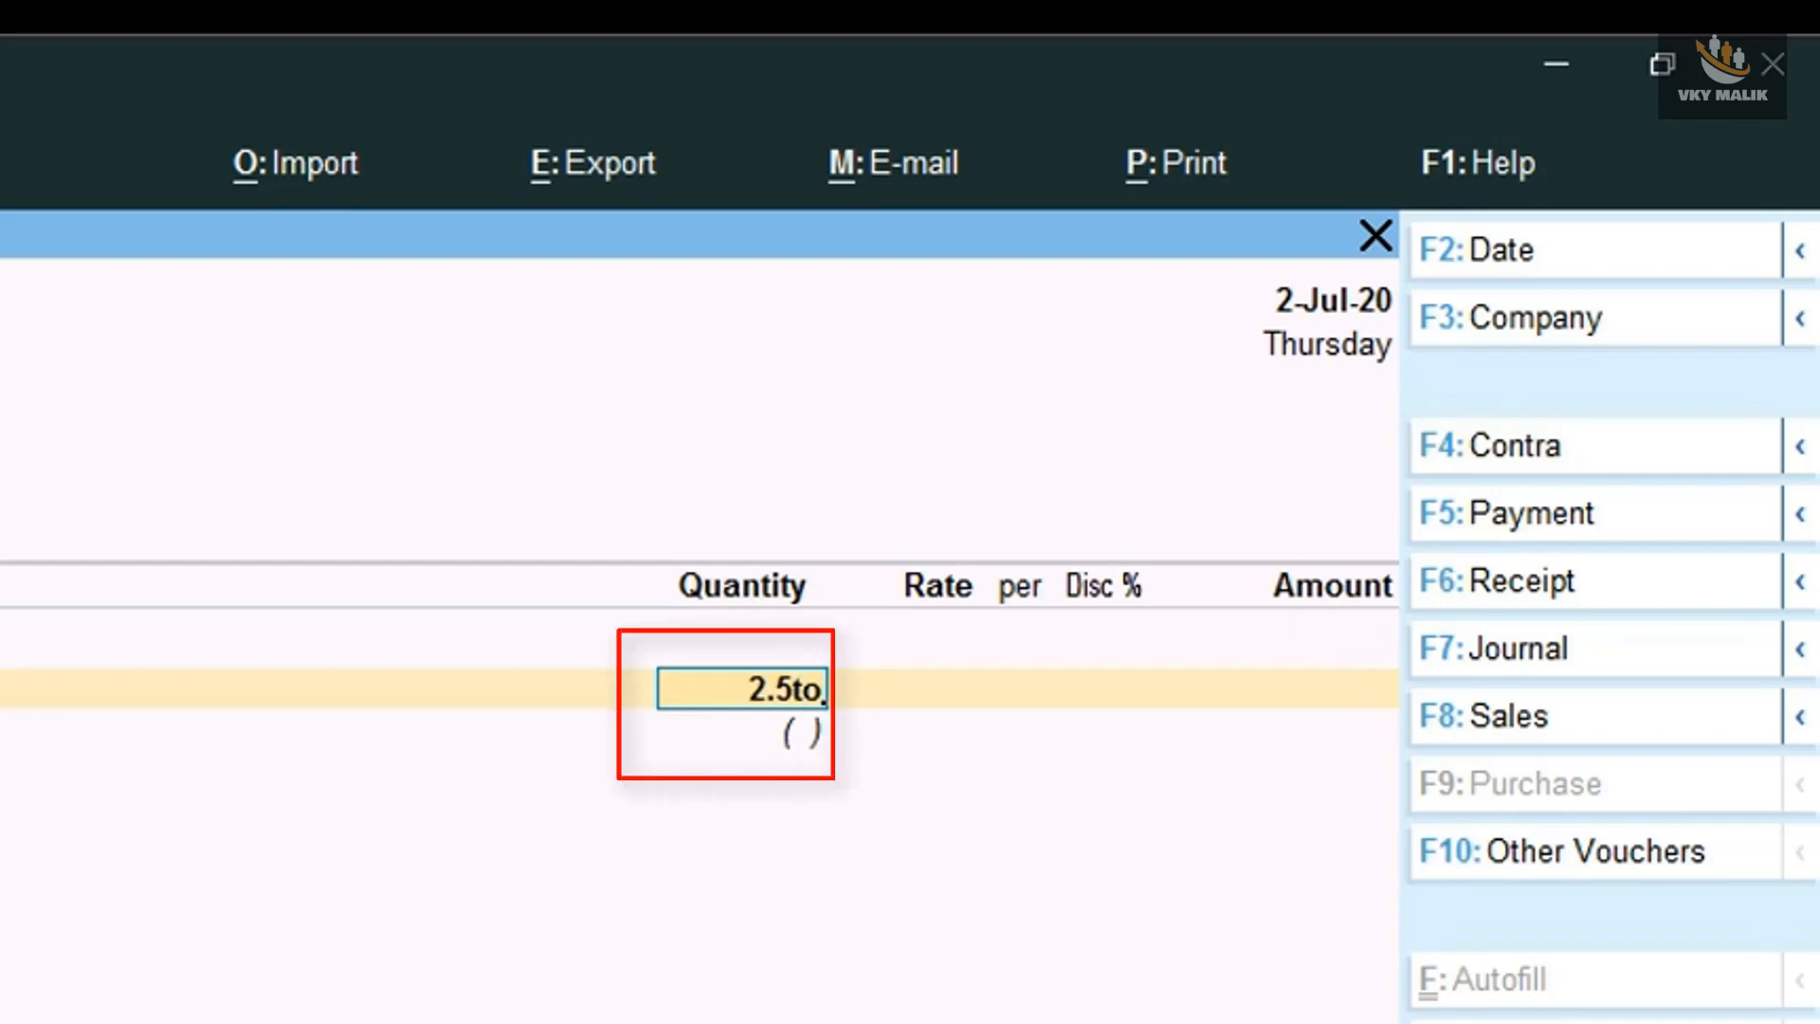
type("n")
key("Return")
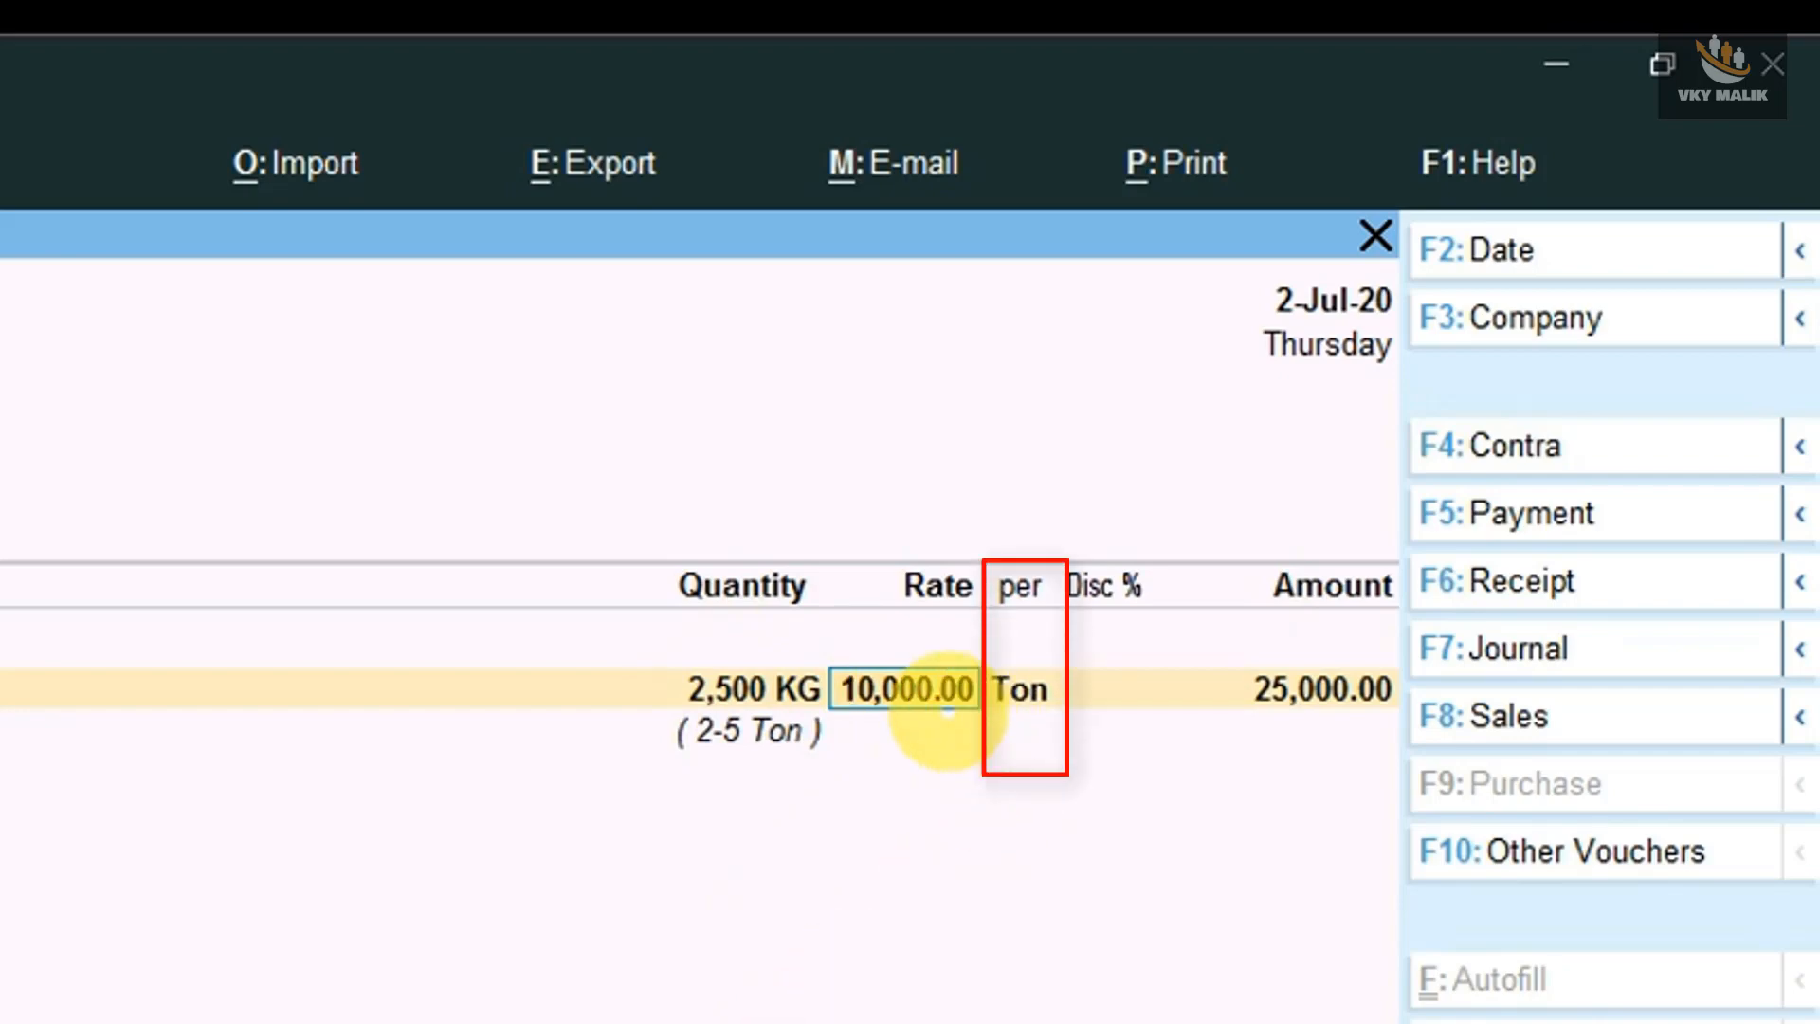
key("Return")
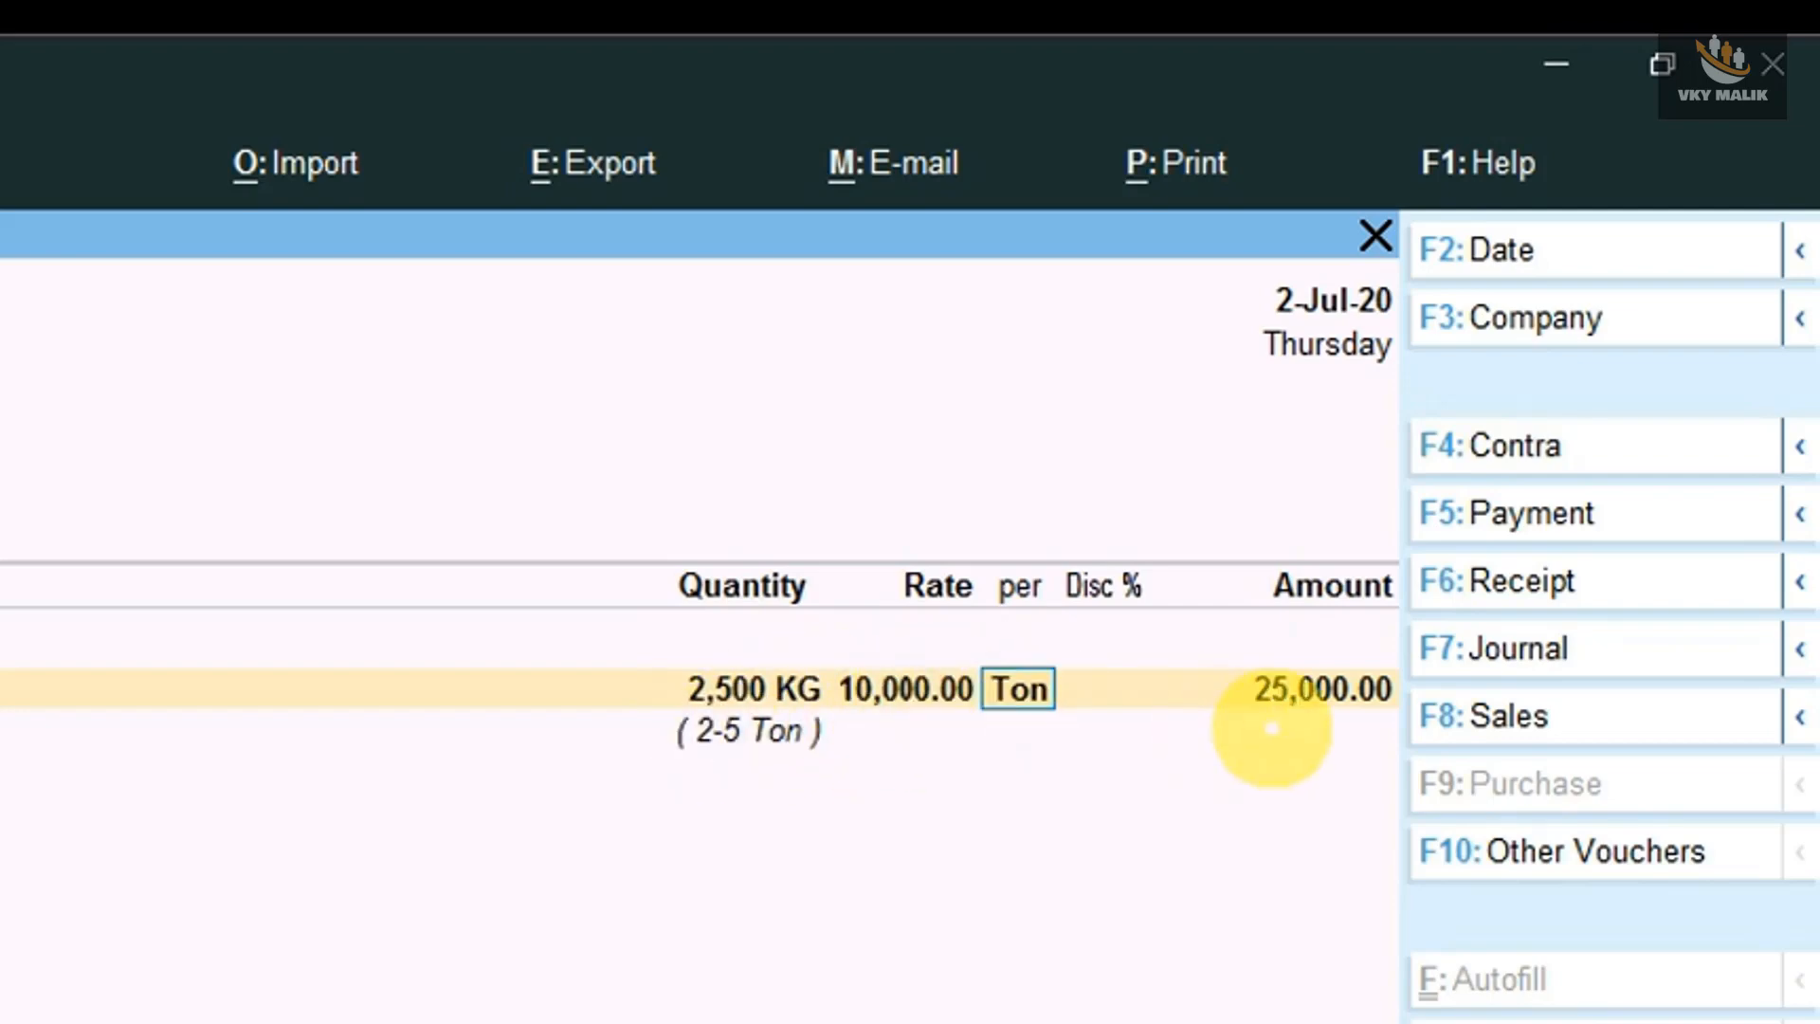
key("Return")
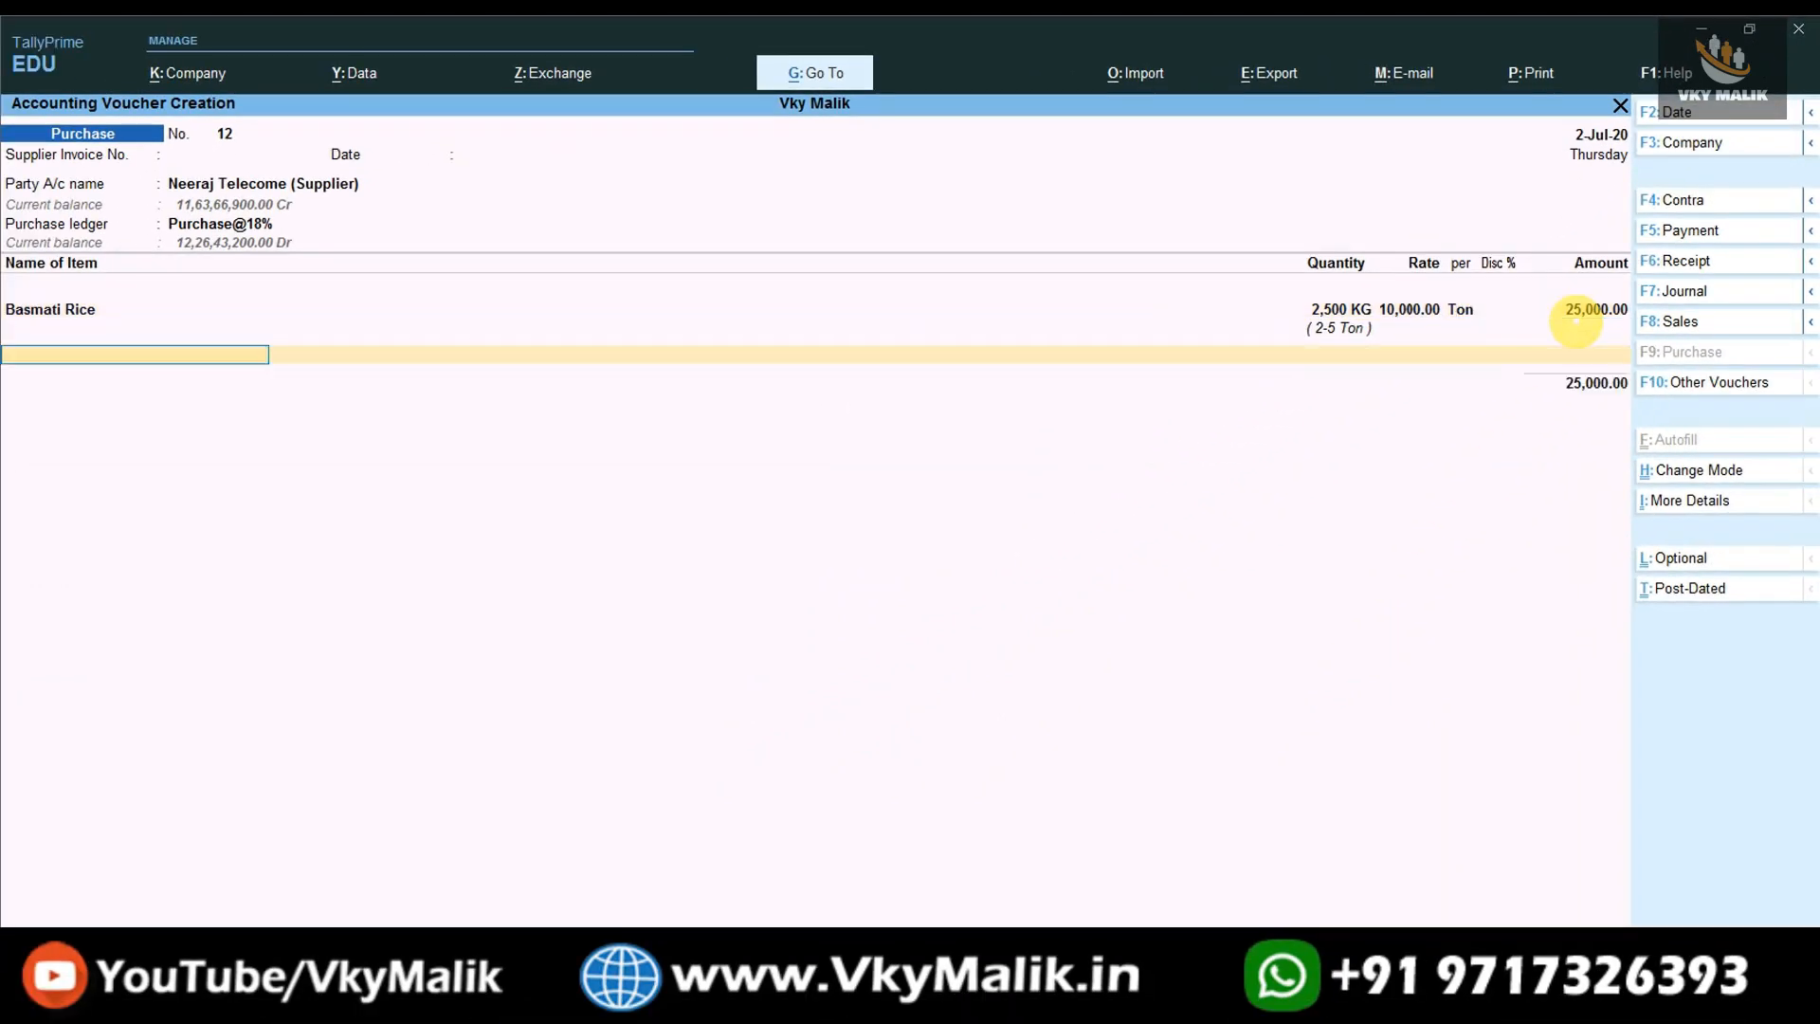
End the item list and add the Input CGST@ 9% ledger to the second purchase voucher.
key("Return")
type("Ou")
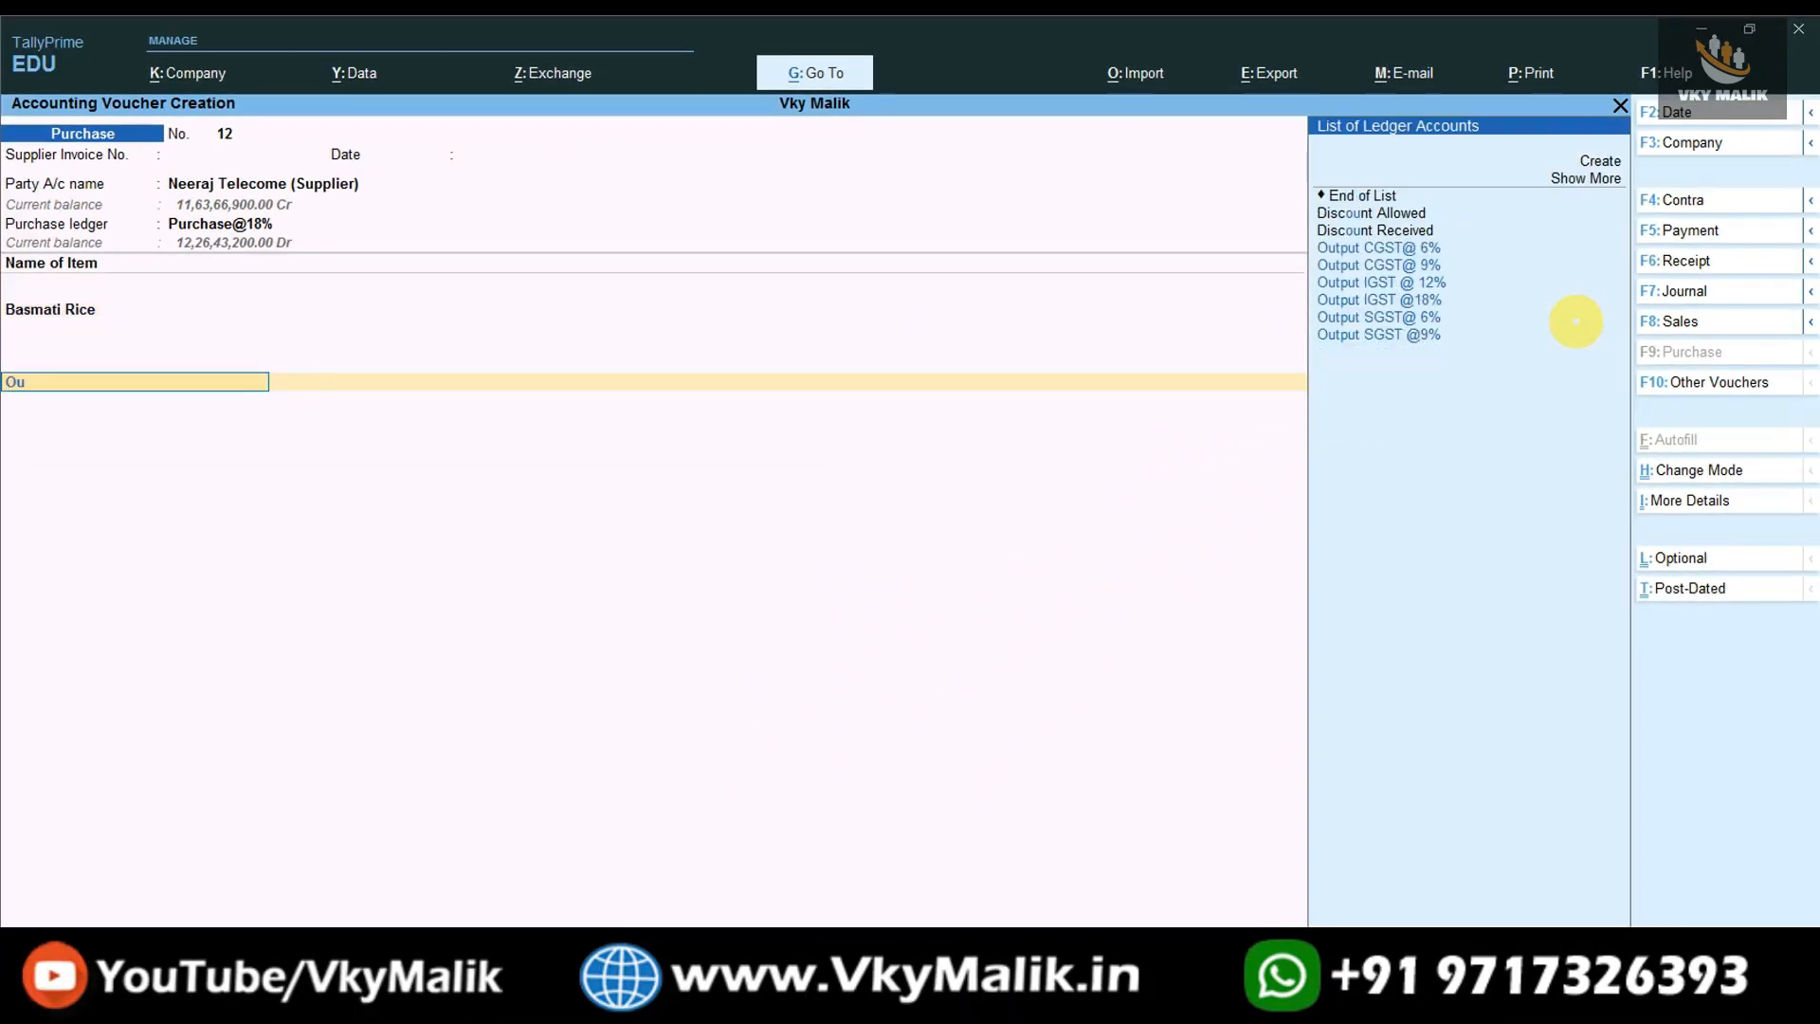
key("BackSpace")
key("BackSpace")
type("In")
key("Down")
key("Return")
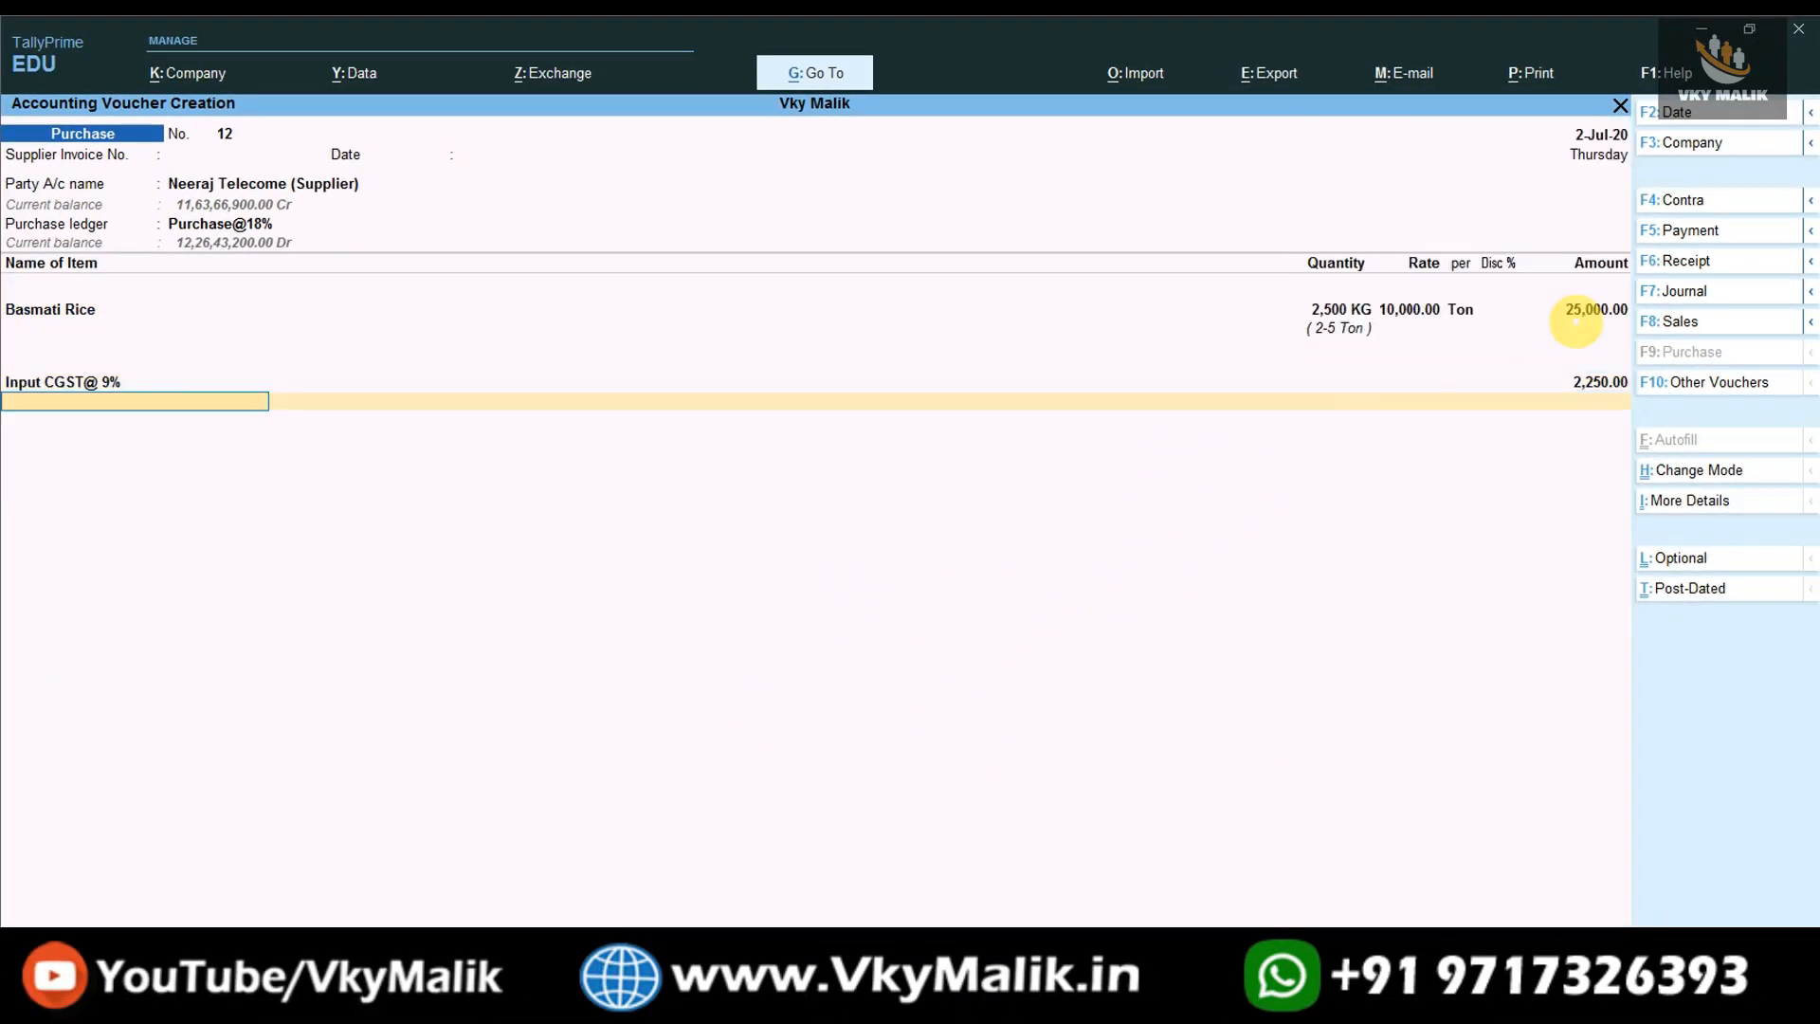
Add the Input SGST@ 9% ledger and save the 2.5 ton purchase voucher.
type("In")
key("Down")
key("Down")
key("Down")
key("Down")
key("Down")
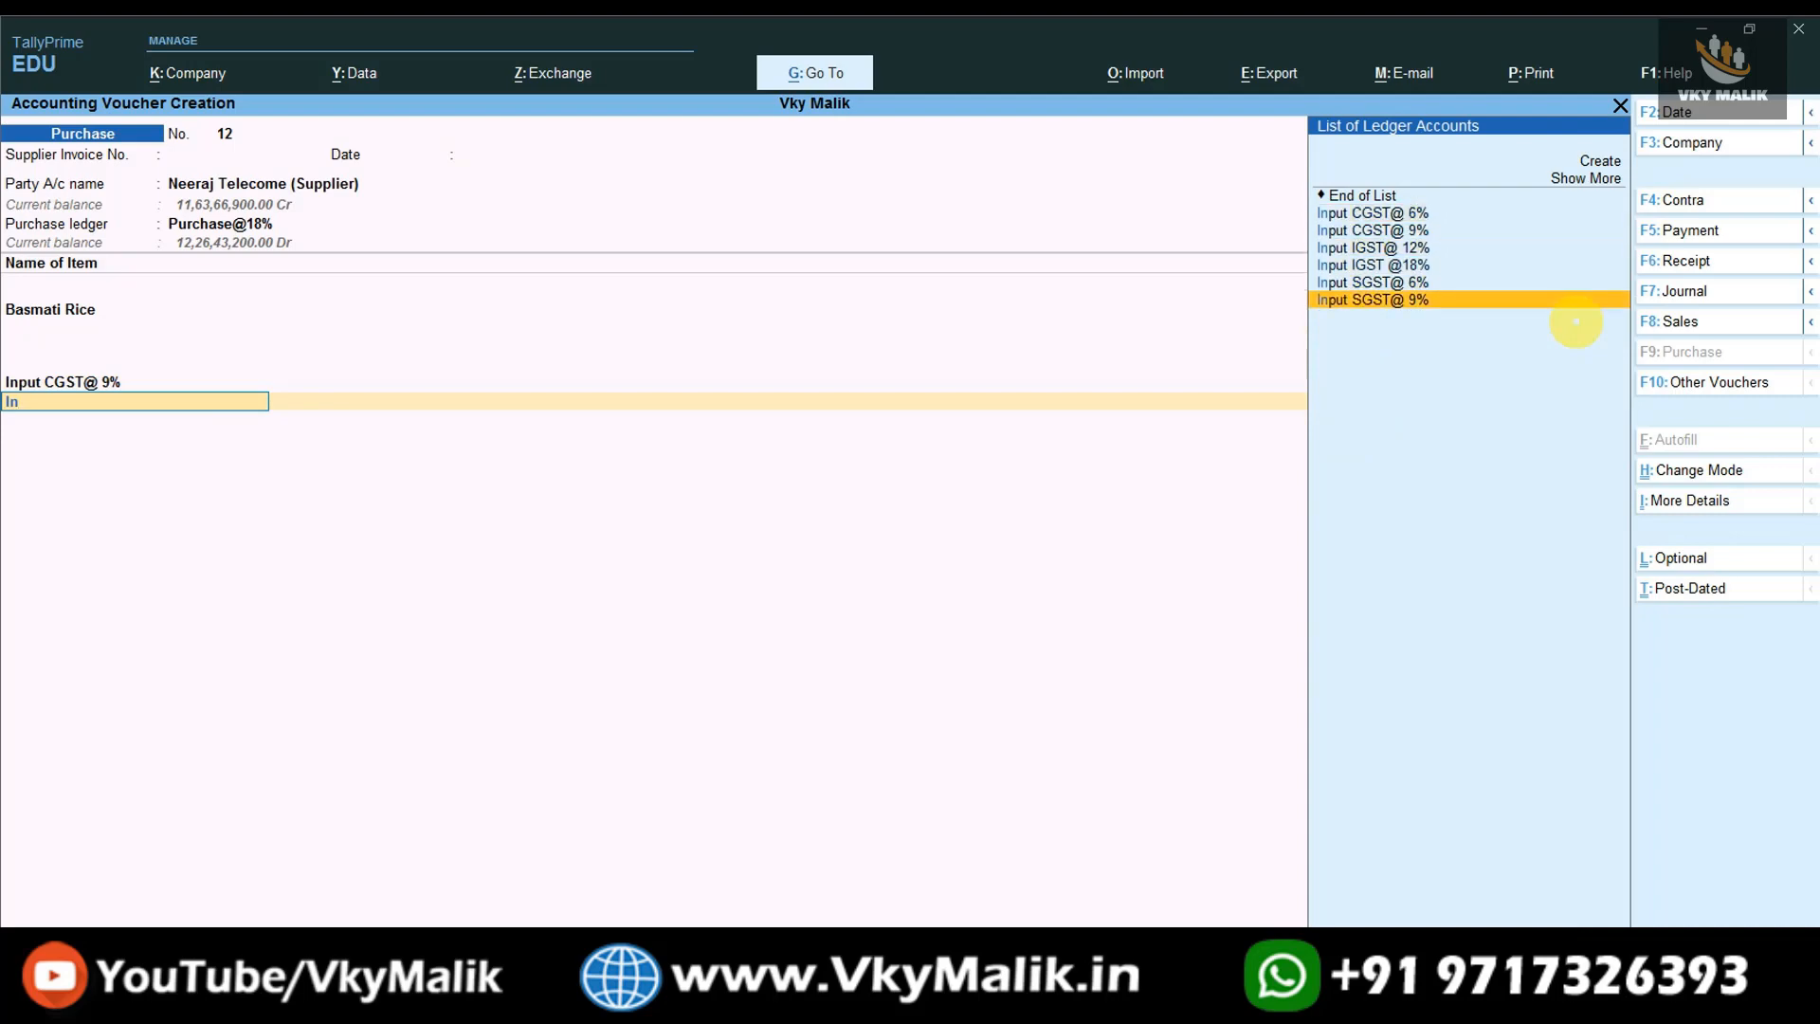
key("Return")
key("ctrl")
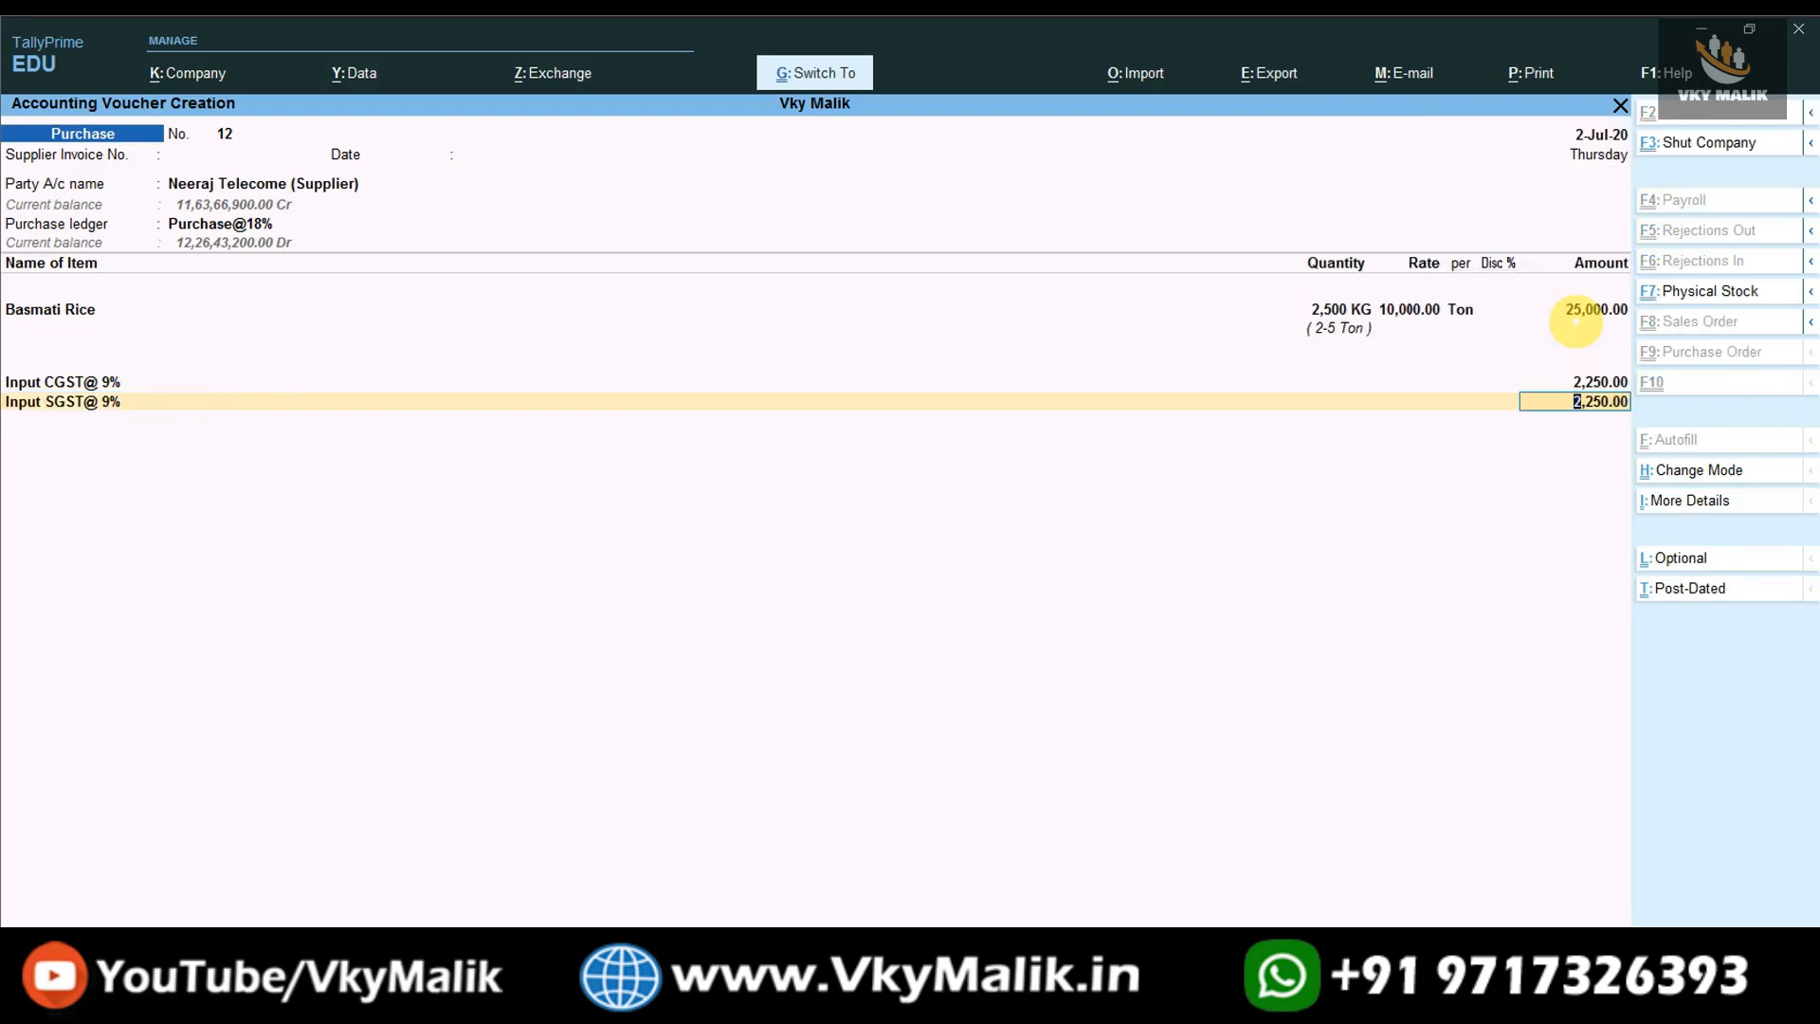
key("ctrl+a")
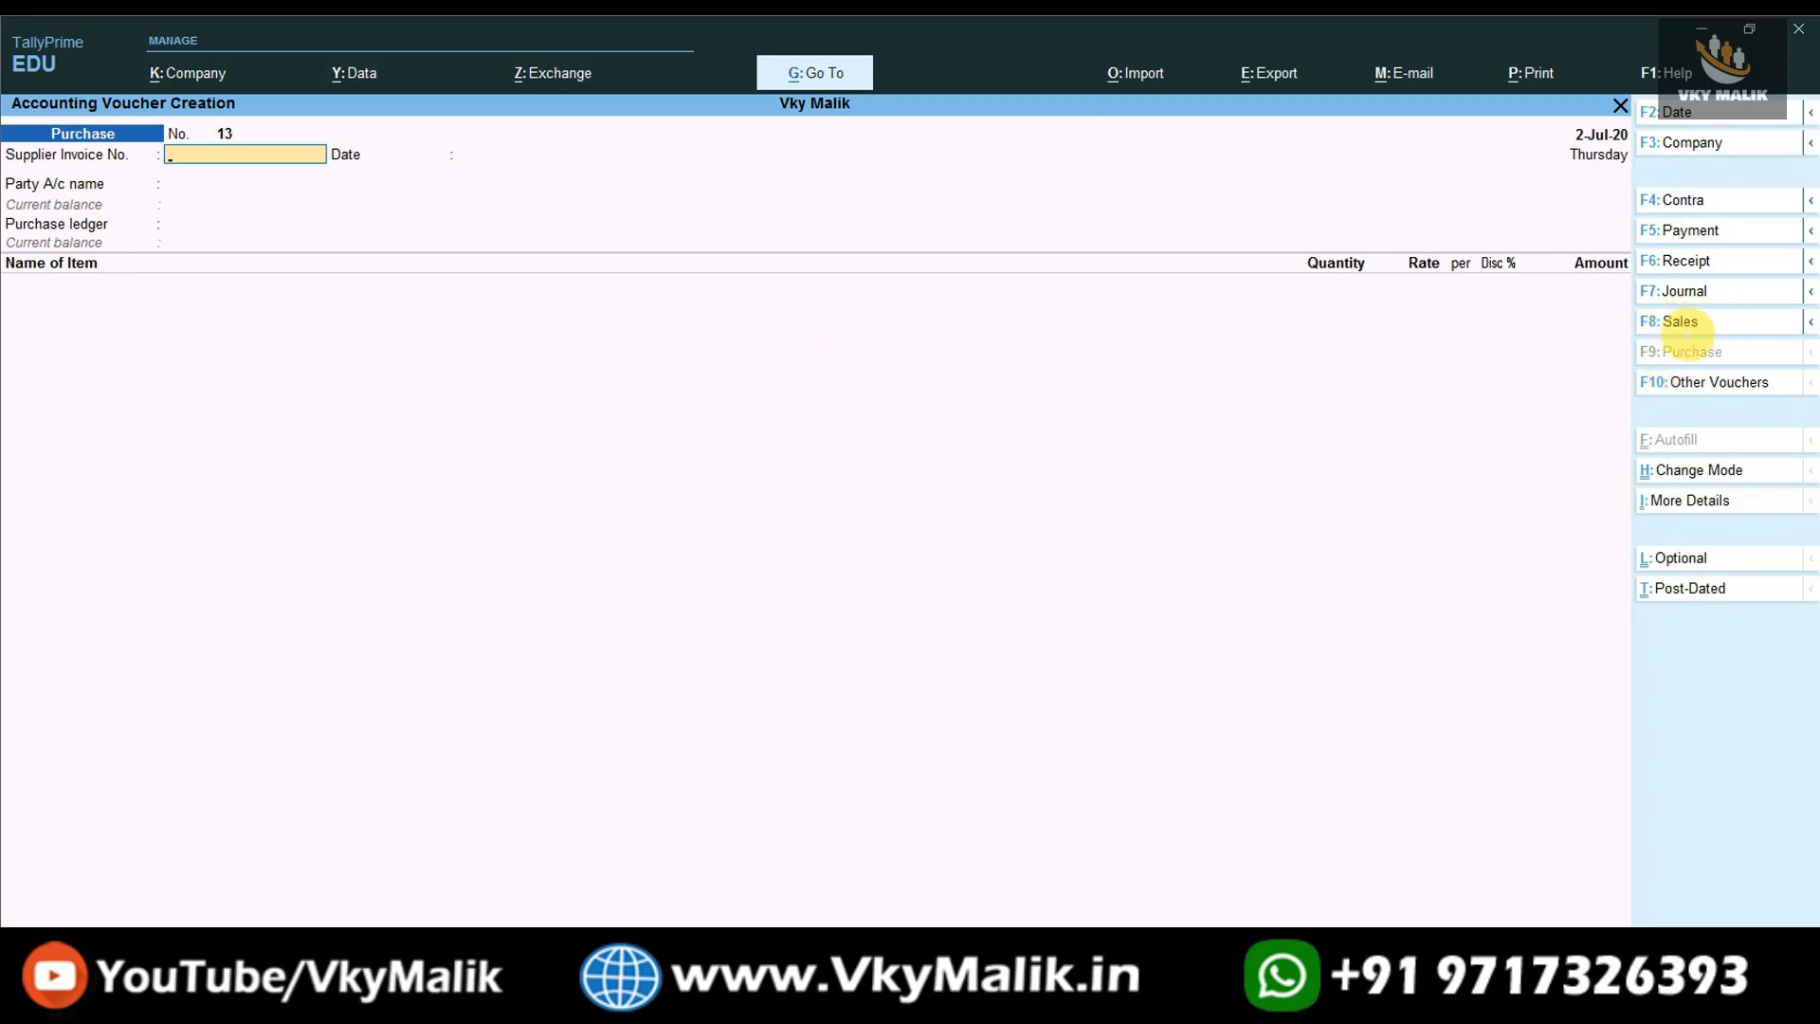
Start a sales voucher for Vijay Marketing (Customer), accept the dispatch and party details, and set the price level to Not Applicable.
left_click(1683, 321)
key("Return")
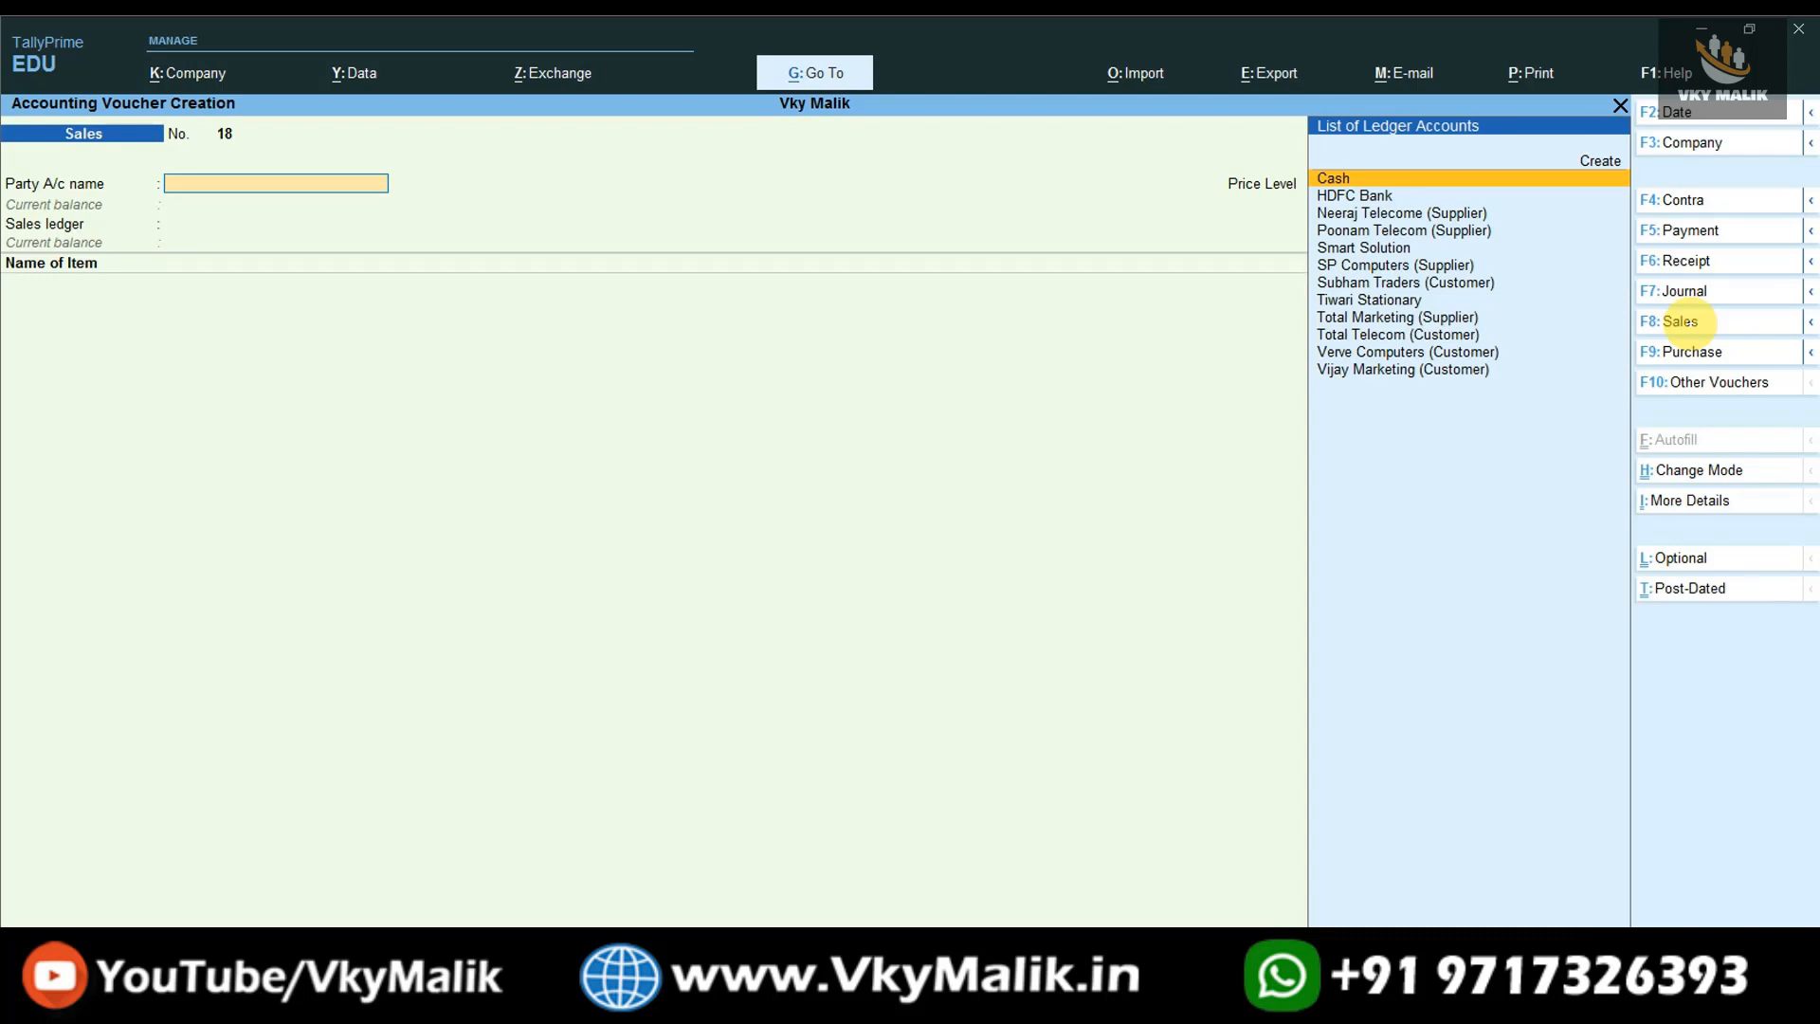
key("Down")
key("Down")
key("Down")
key("Down")
key("Down")
key("Down")
key("Down")
key("Down")
key("Down")
key("Down")
key("Down")
key("Return")
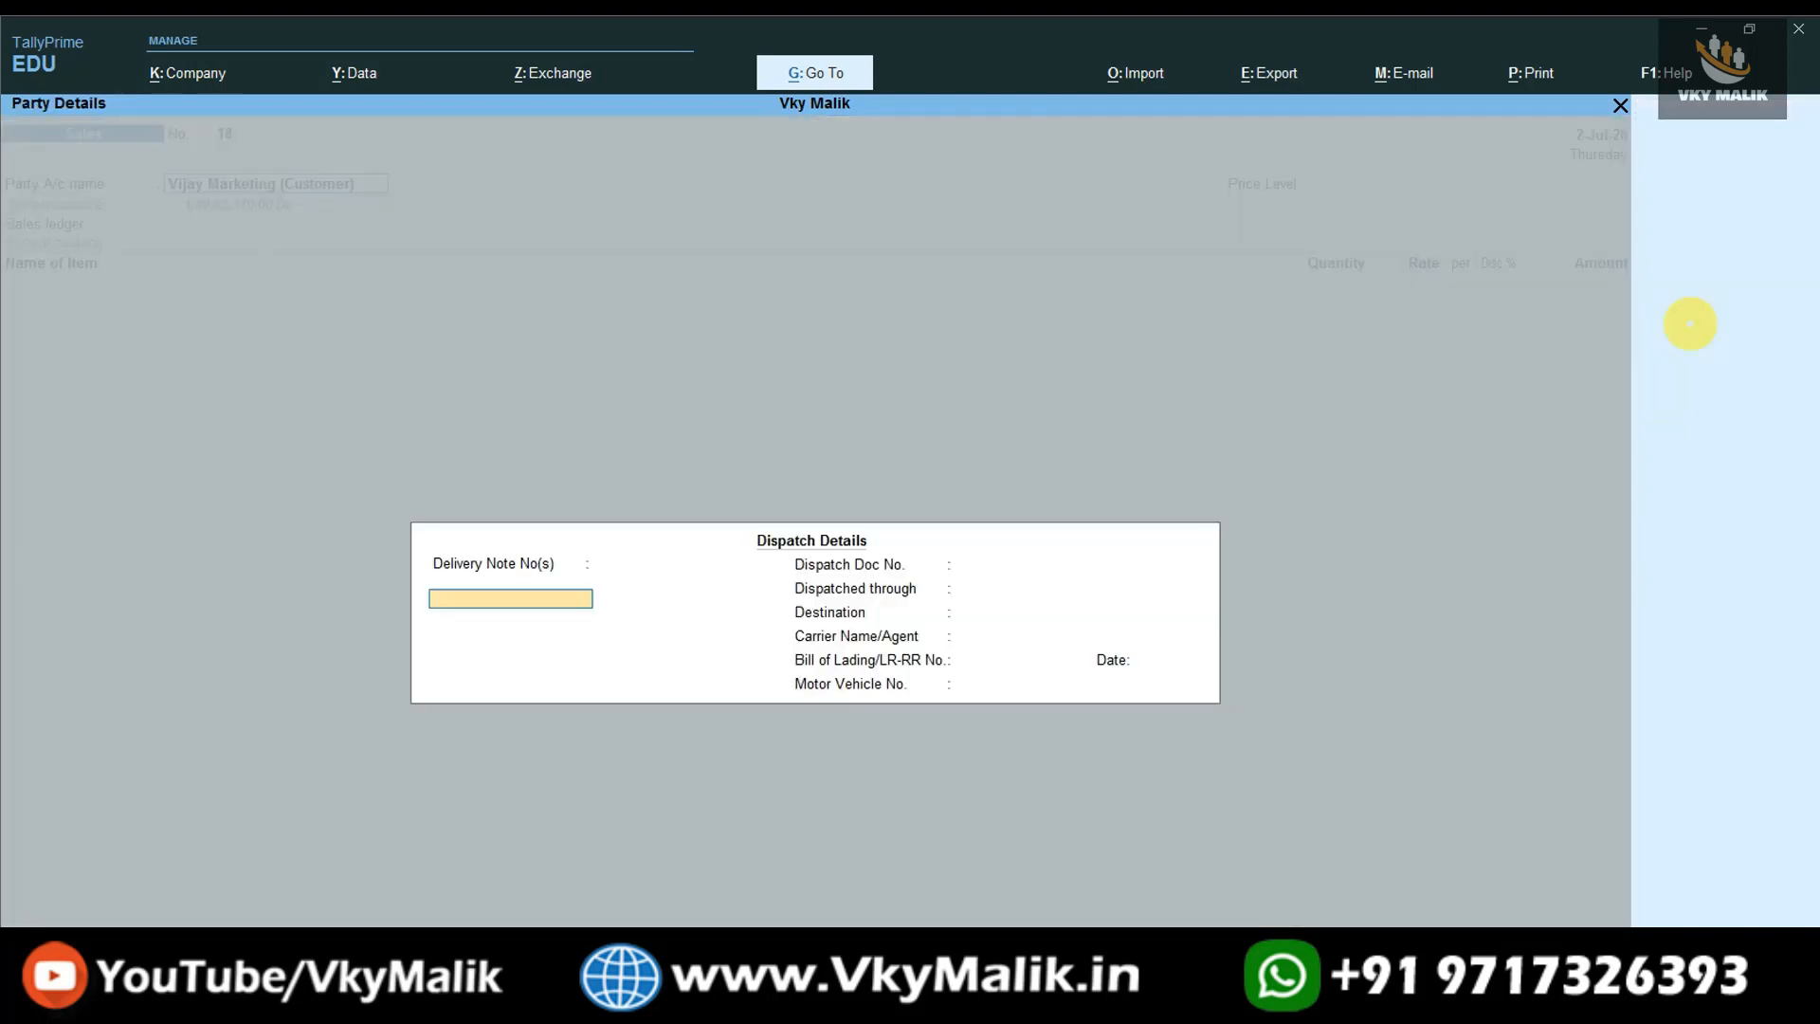
key("ctrl+a")
key("ctrl+a")
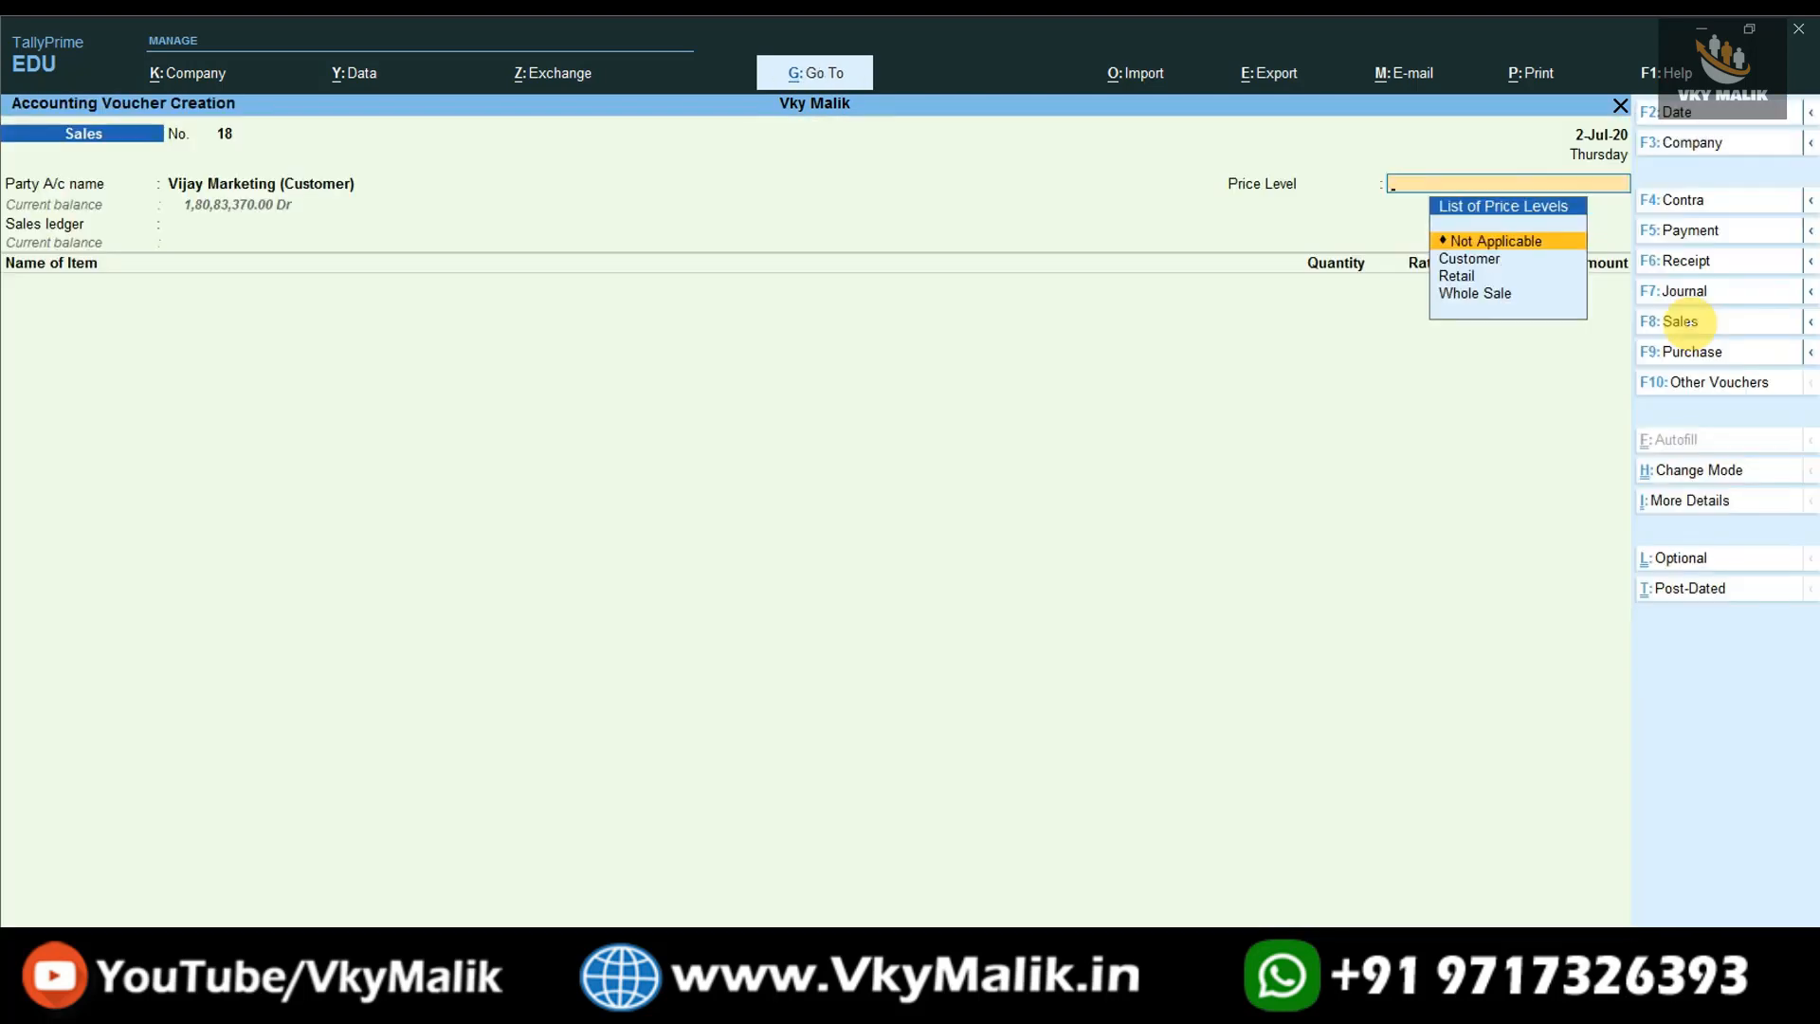
key("Return")
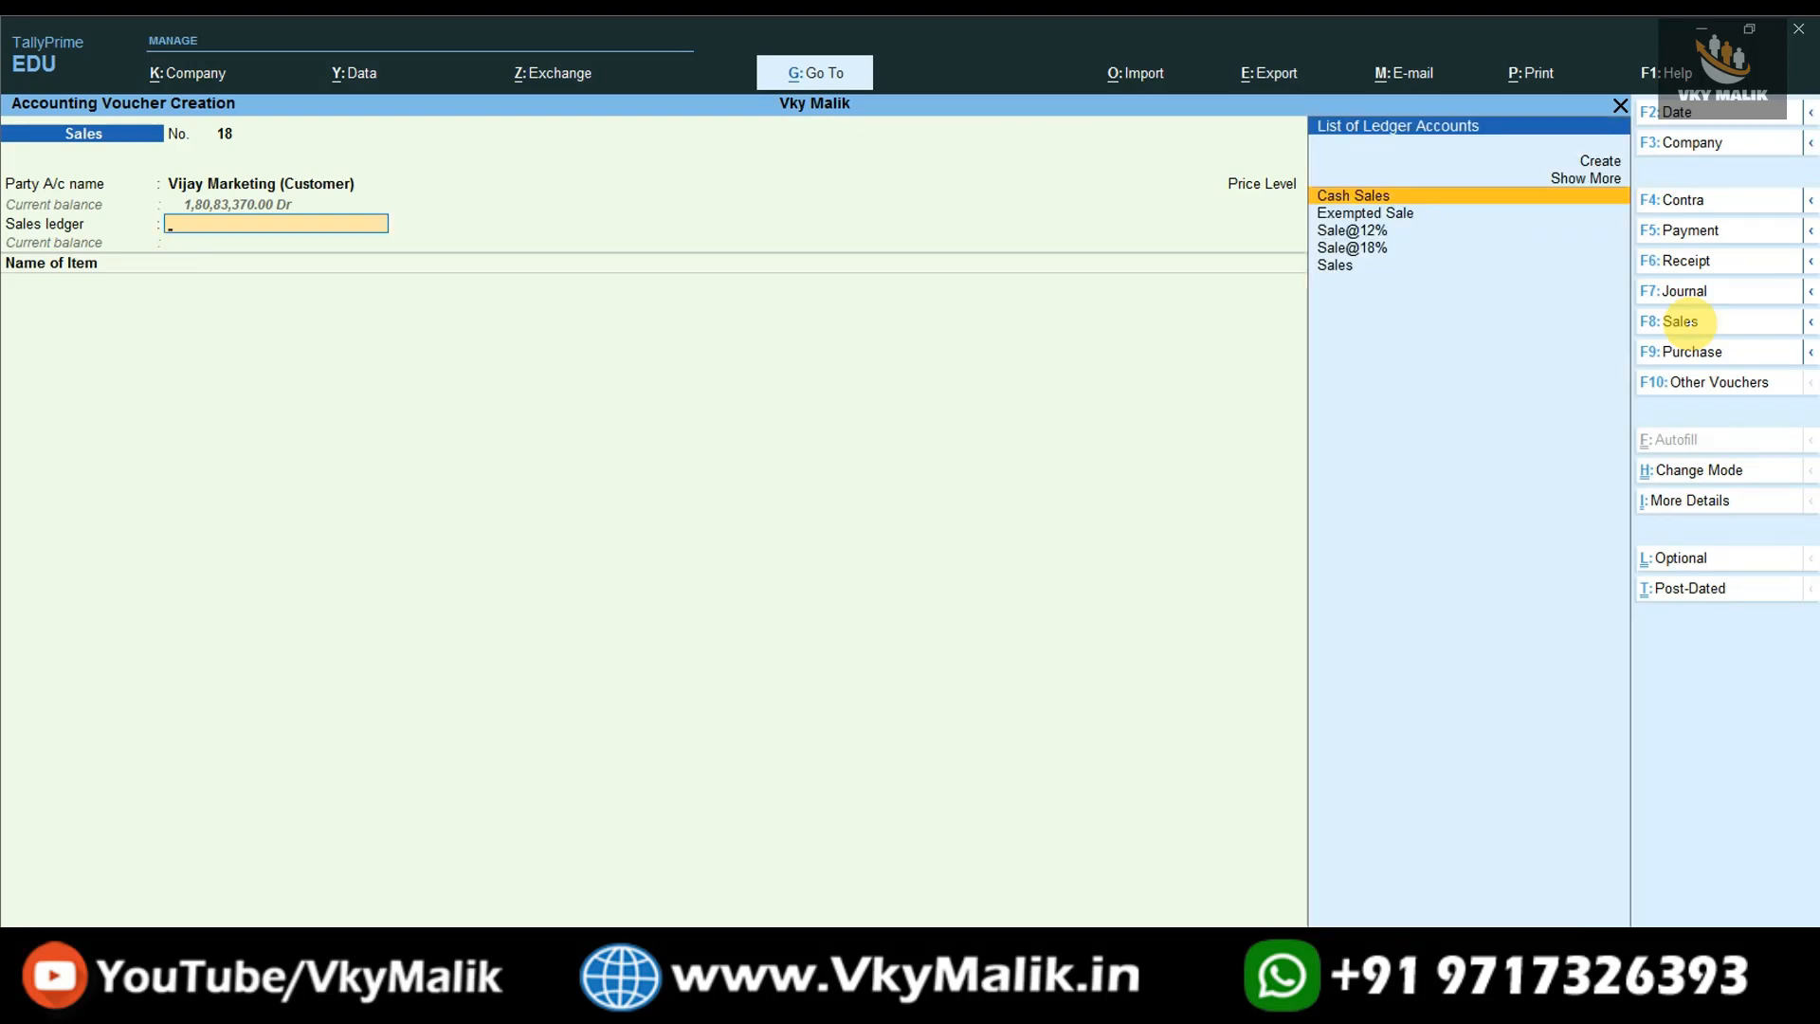
Choose the Sale@18% ledger and select Basmati Rice as the item sold.
key("Down")
key("Down")
key("Down")
key("Return")
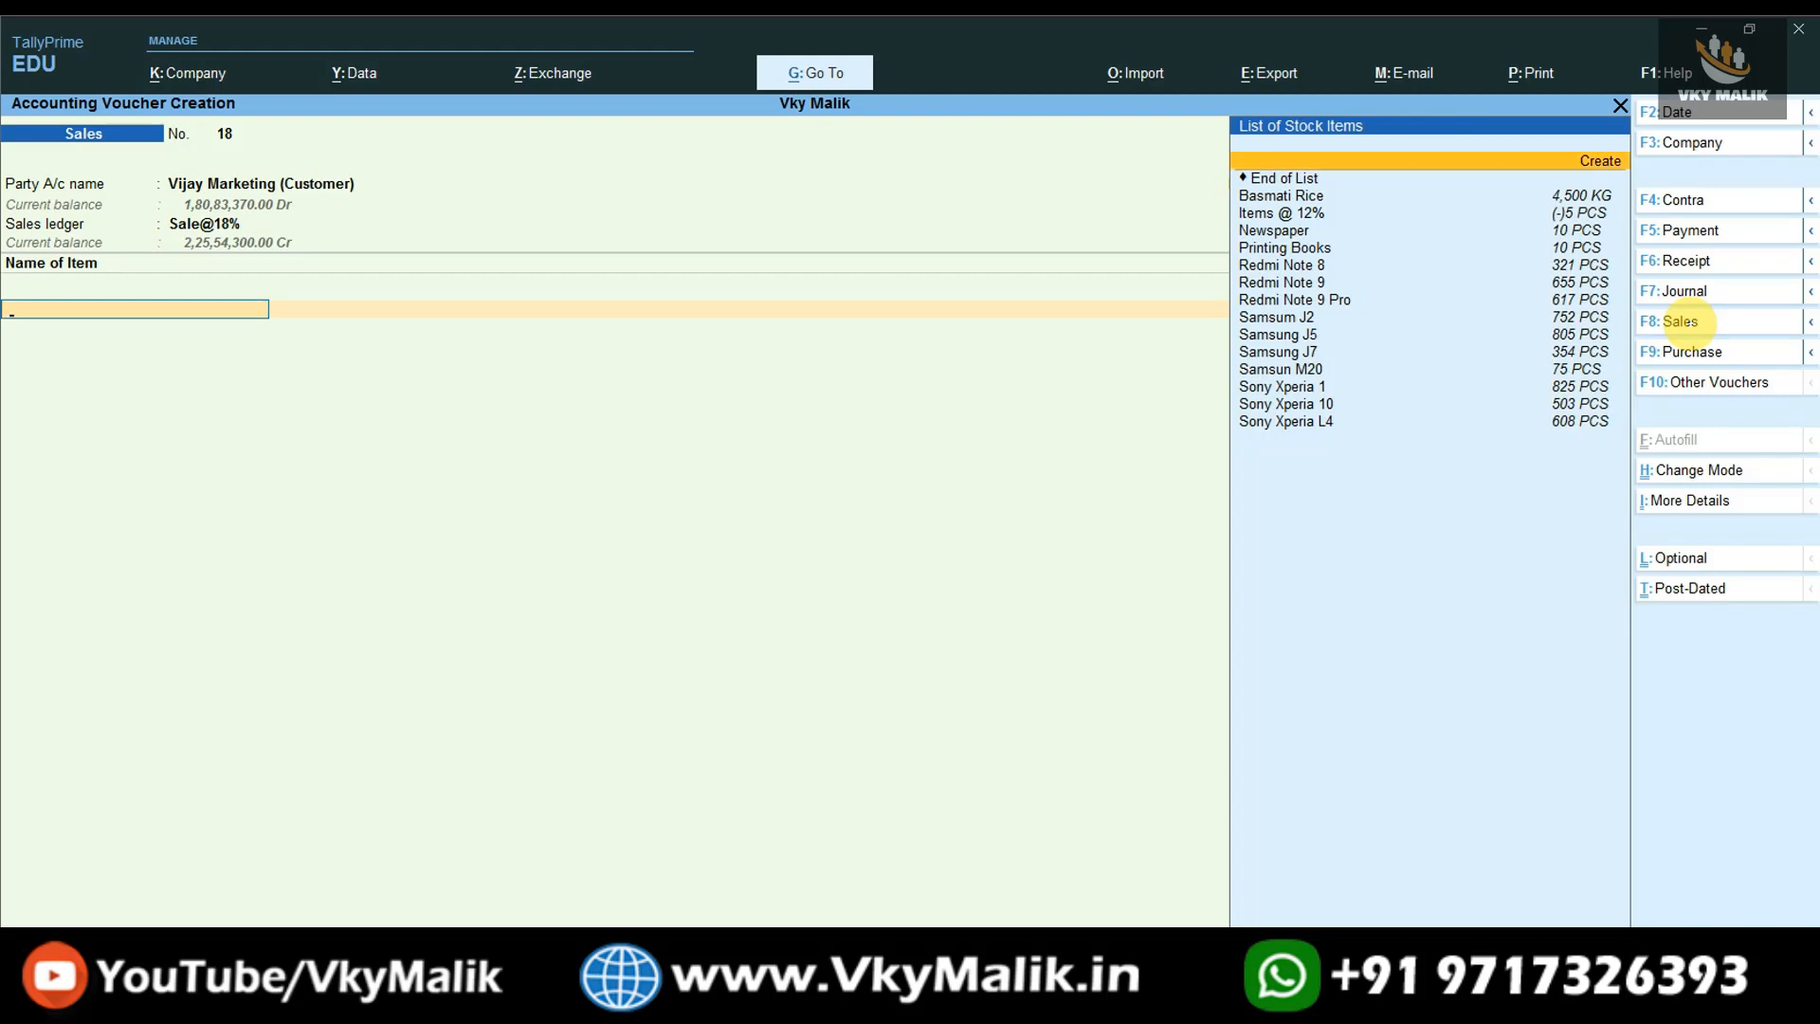
key("Down")
key("Down")
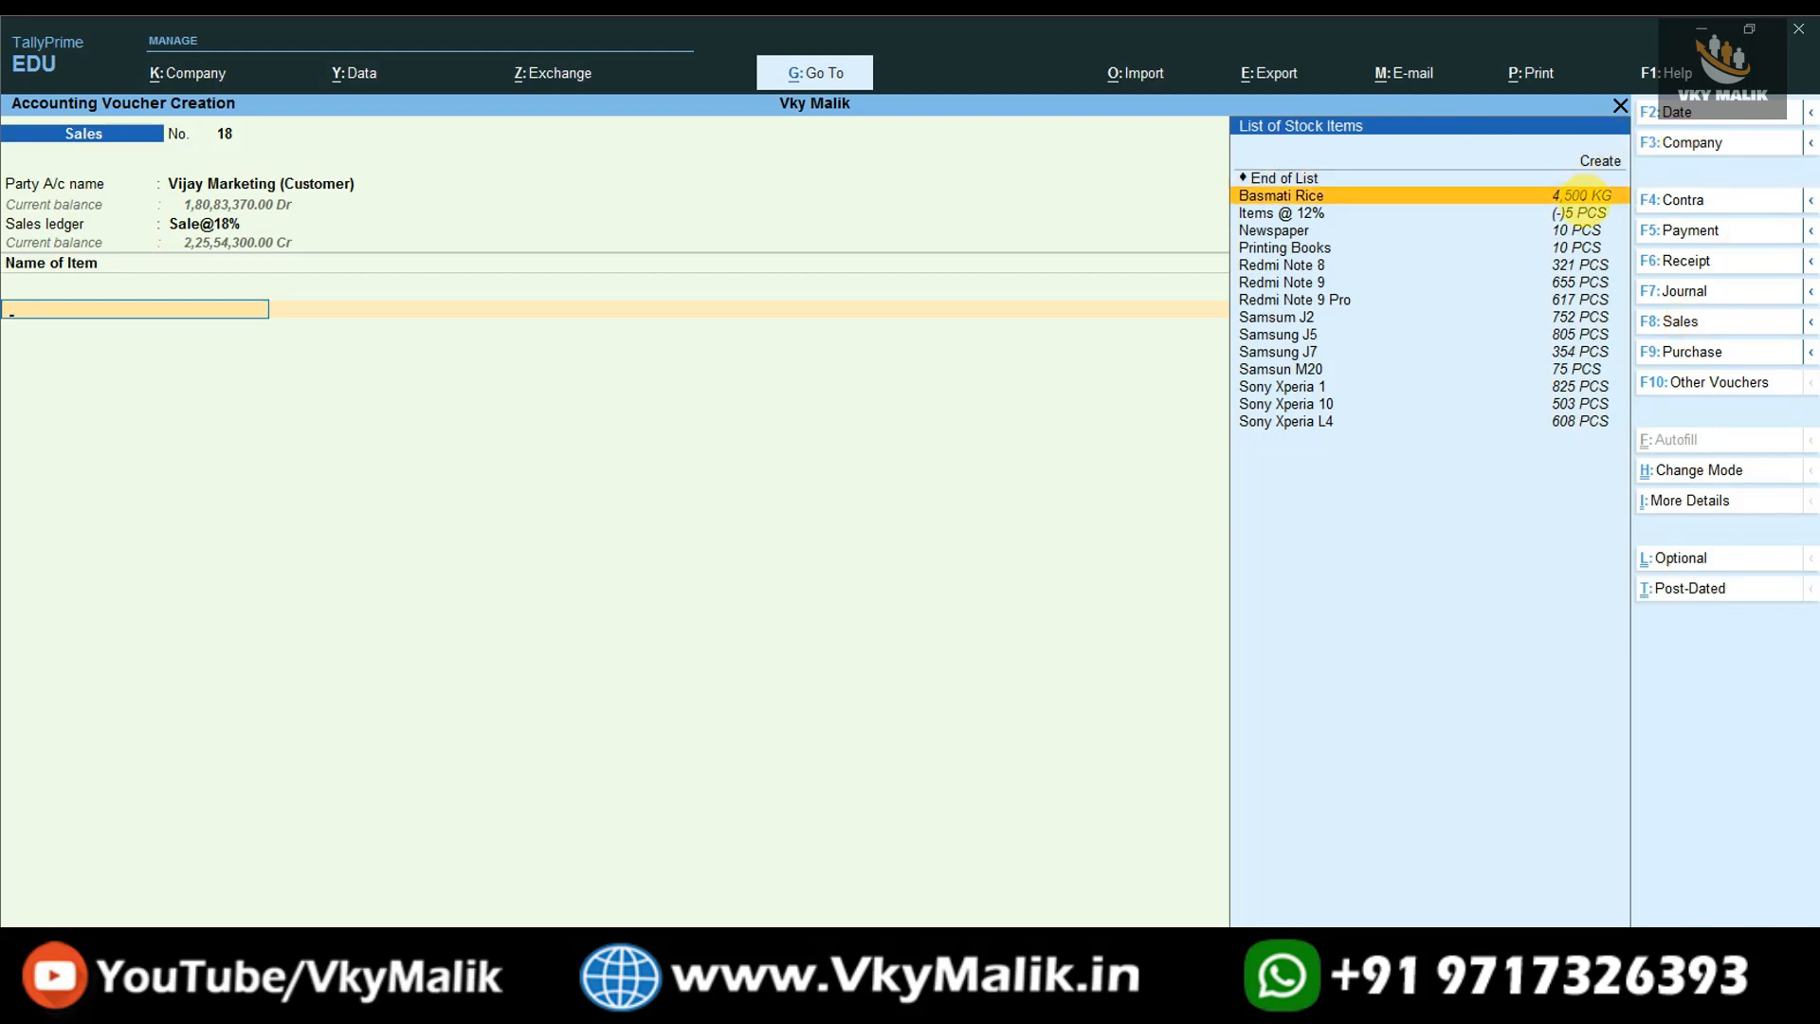
left_click(1582, 194)
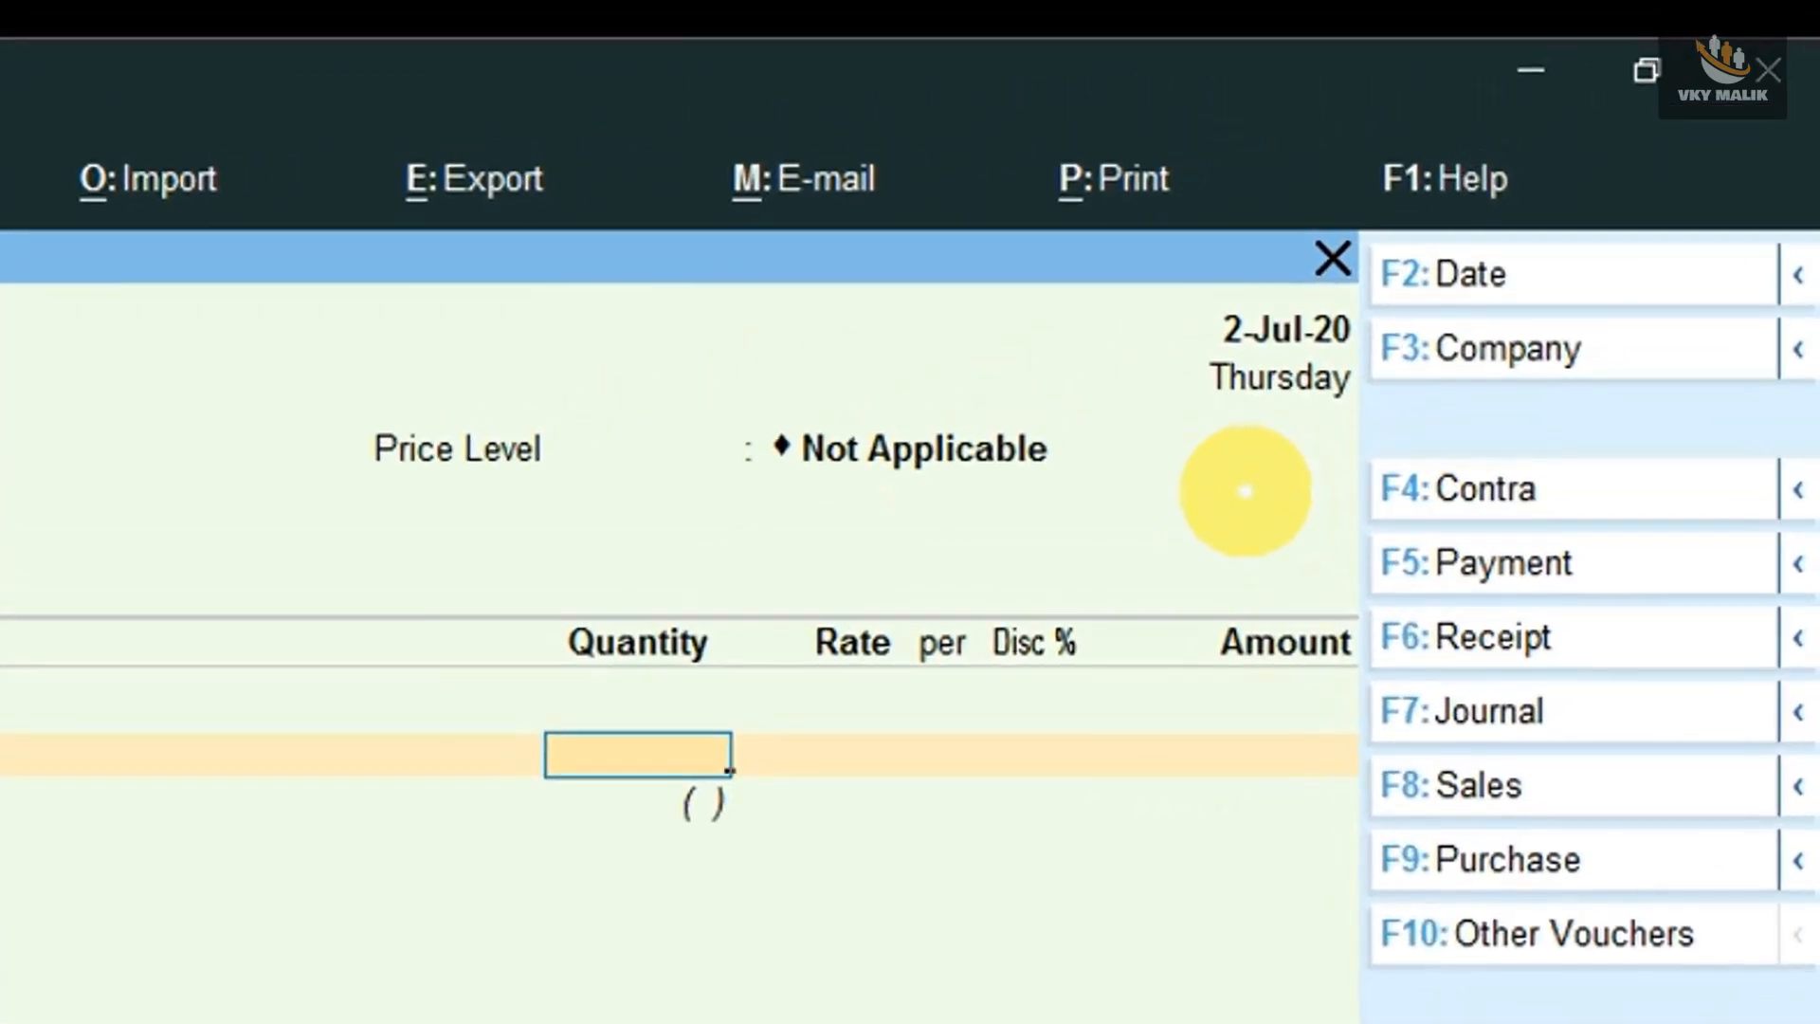
Enter a sales quantity of 3900 kg for Basmati Rice at a rate of 10 per KG with no discount.
type("3900kg")
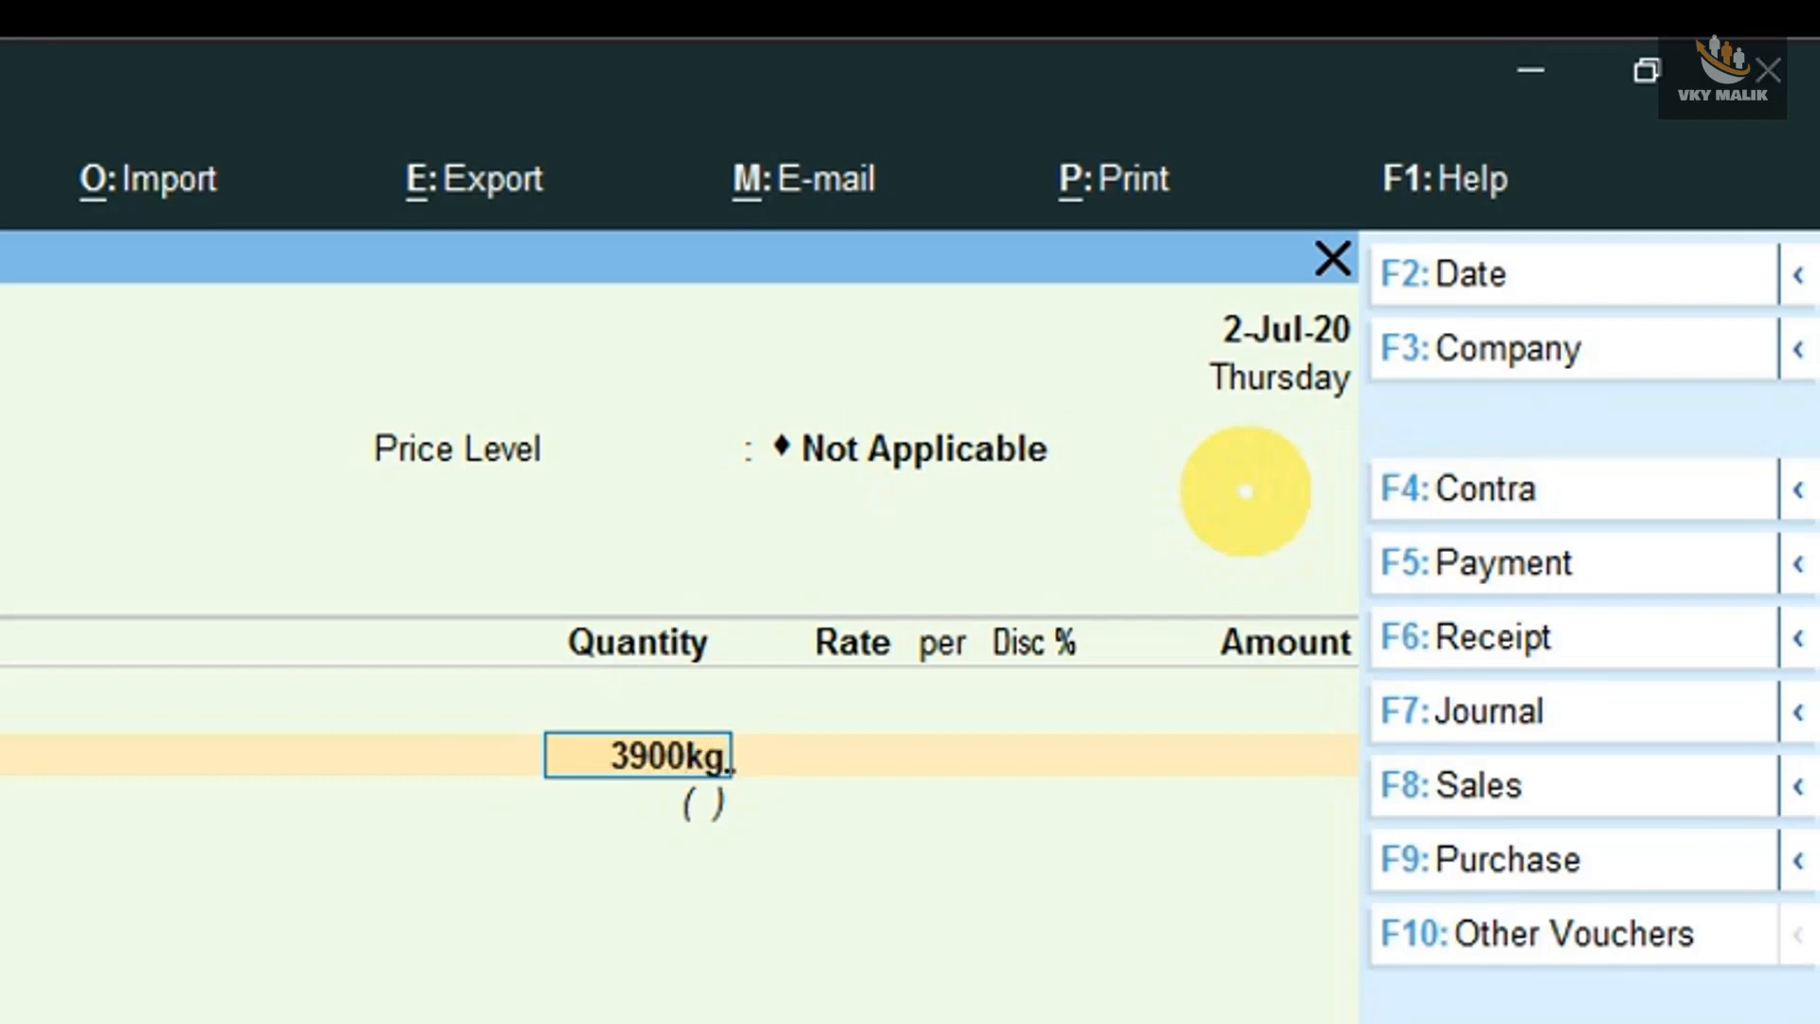
key("Return")
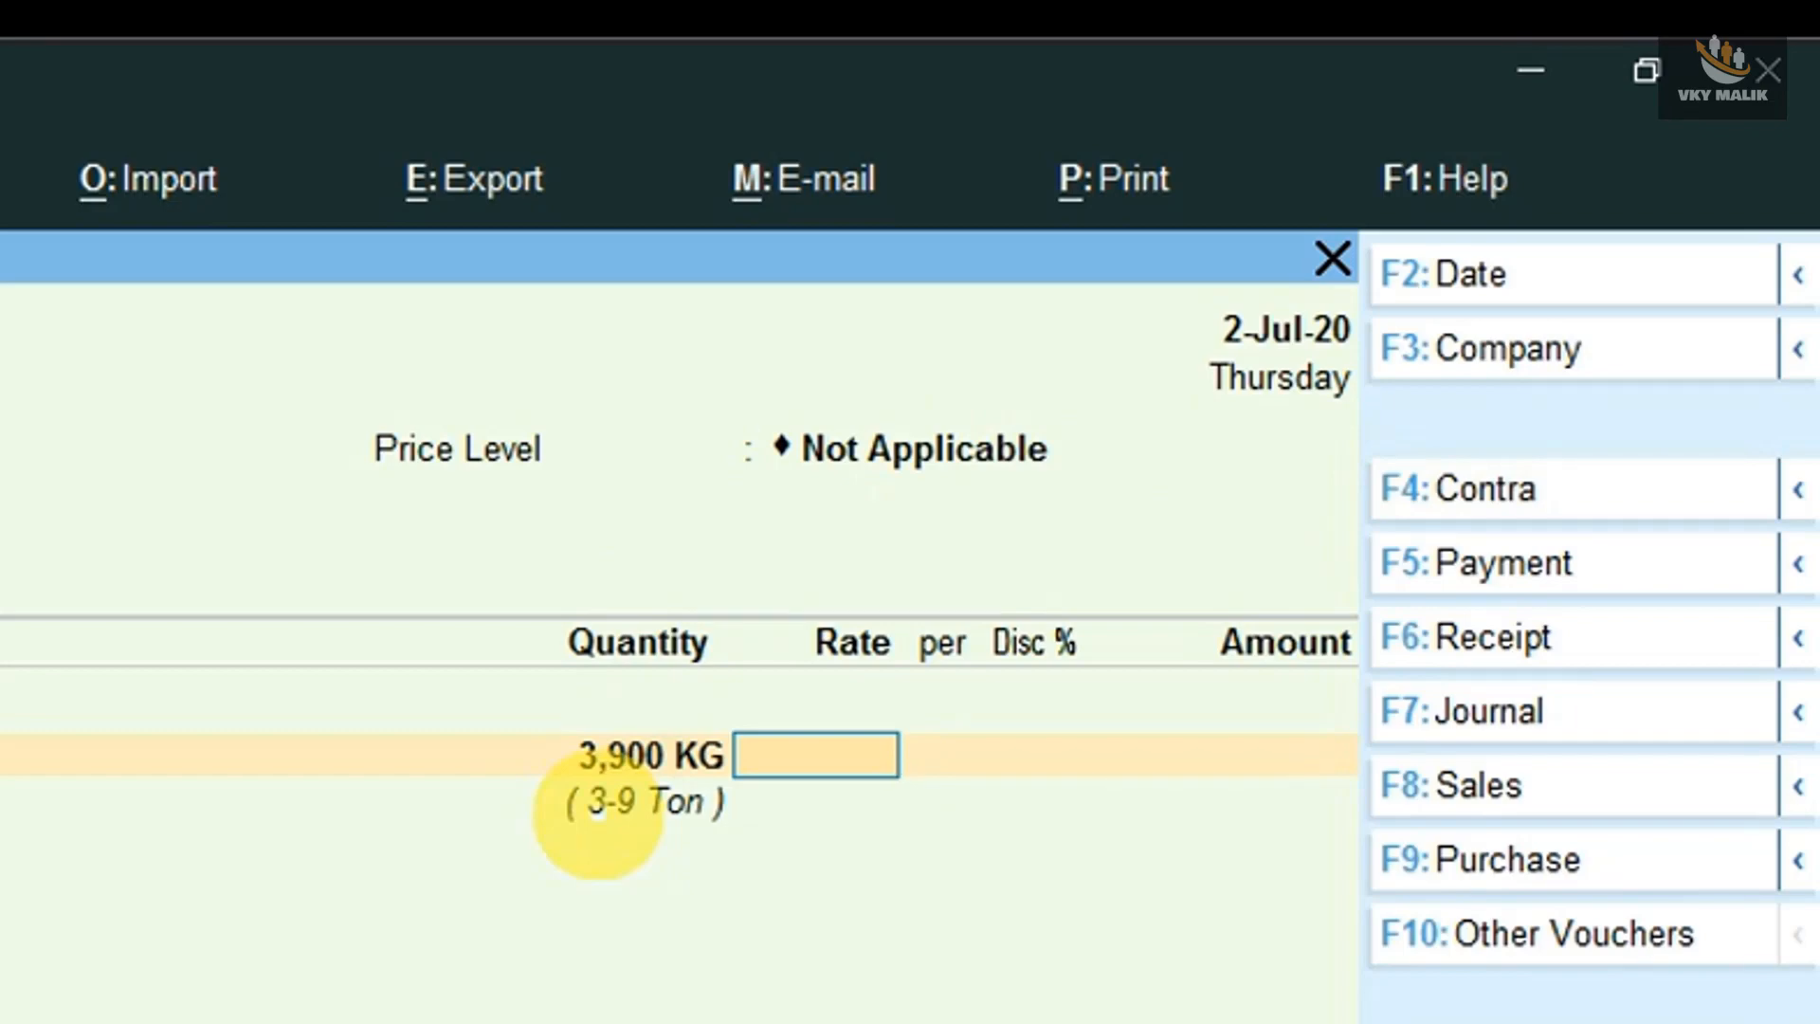
type("10")
key("Return")
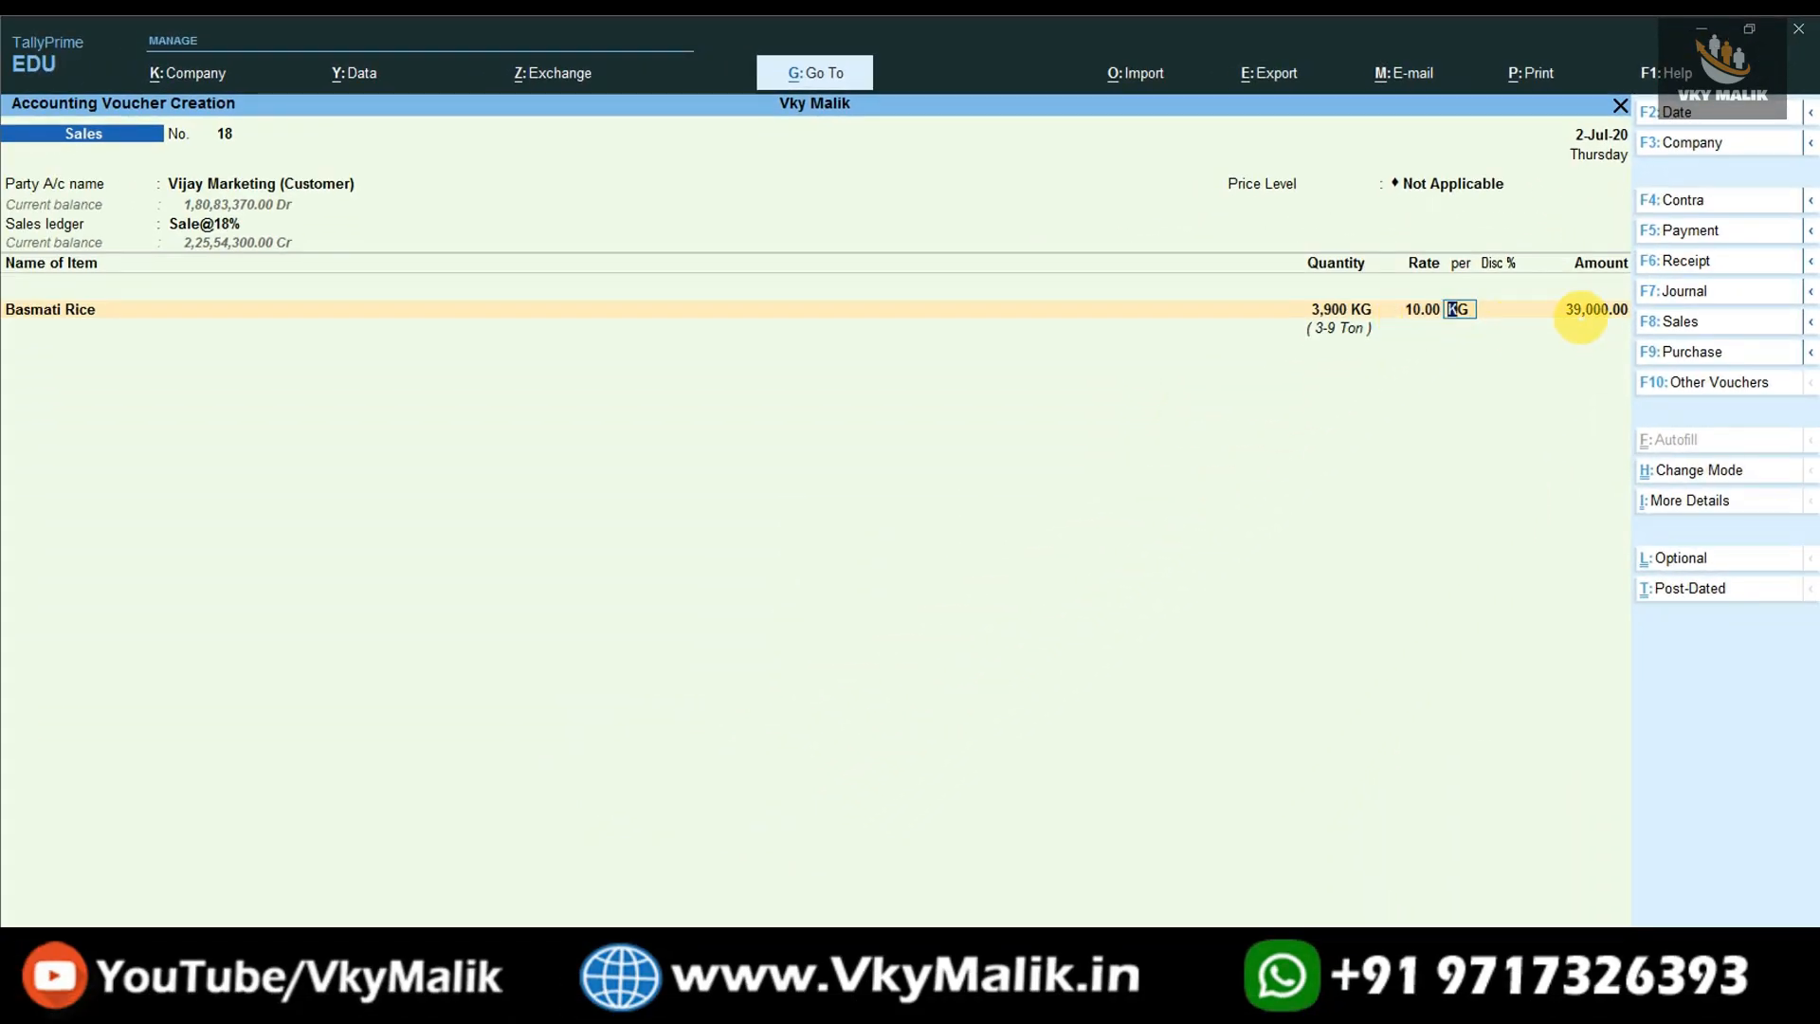
key("Return")
key("Return")
key("Return")
End the item list and add the Output CGST@ 9% ledger to the sales voucher.
key("Return")
type("Ou")
key("Down")
key("Return")
Add the Output SGST @9% ledger and save the Basmati Rice sales voucher.
type("Ou")
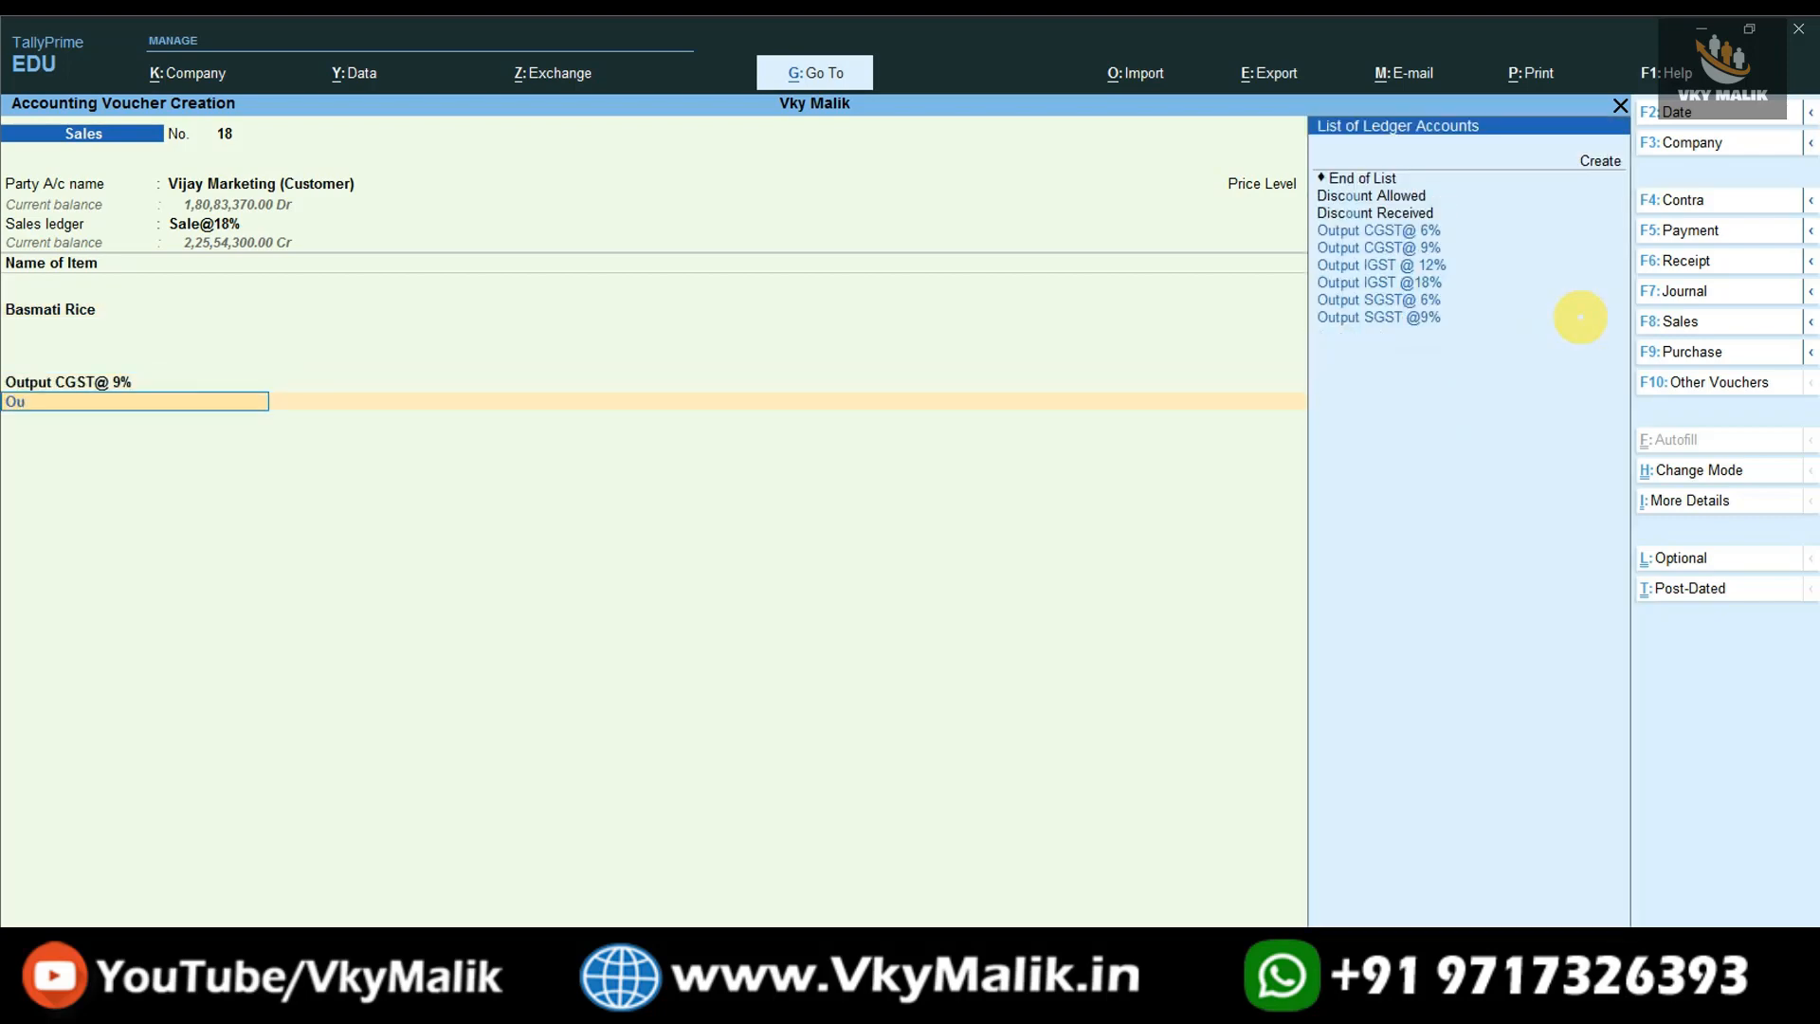
key("Down")
key("Down")
key("Down")
key("Down")
key("Down")
key("Return")
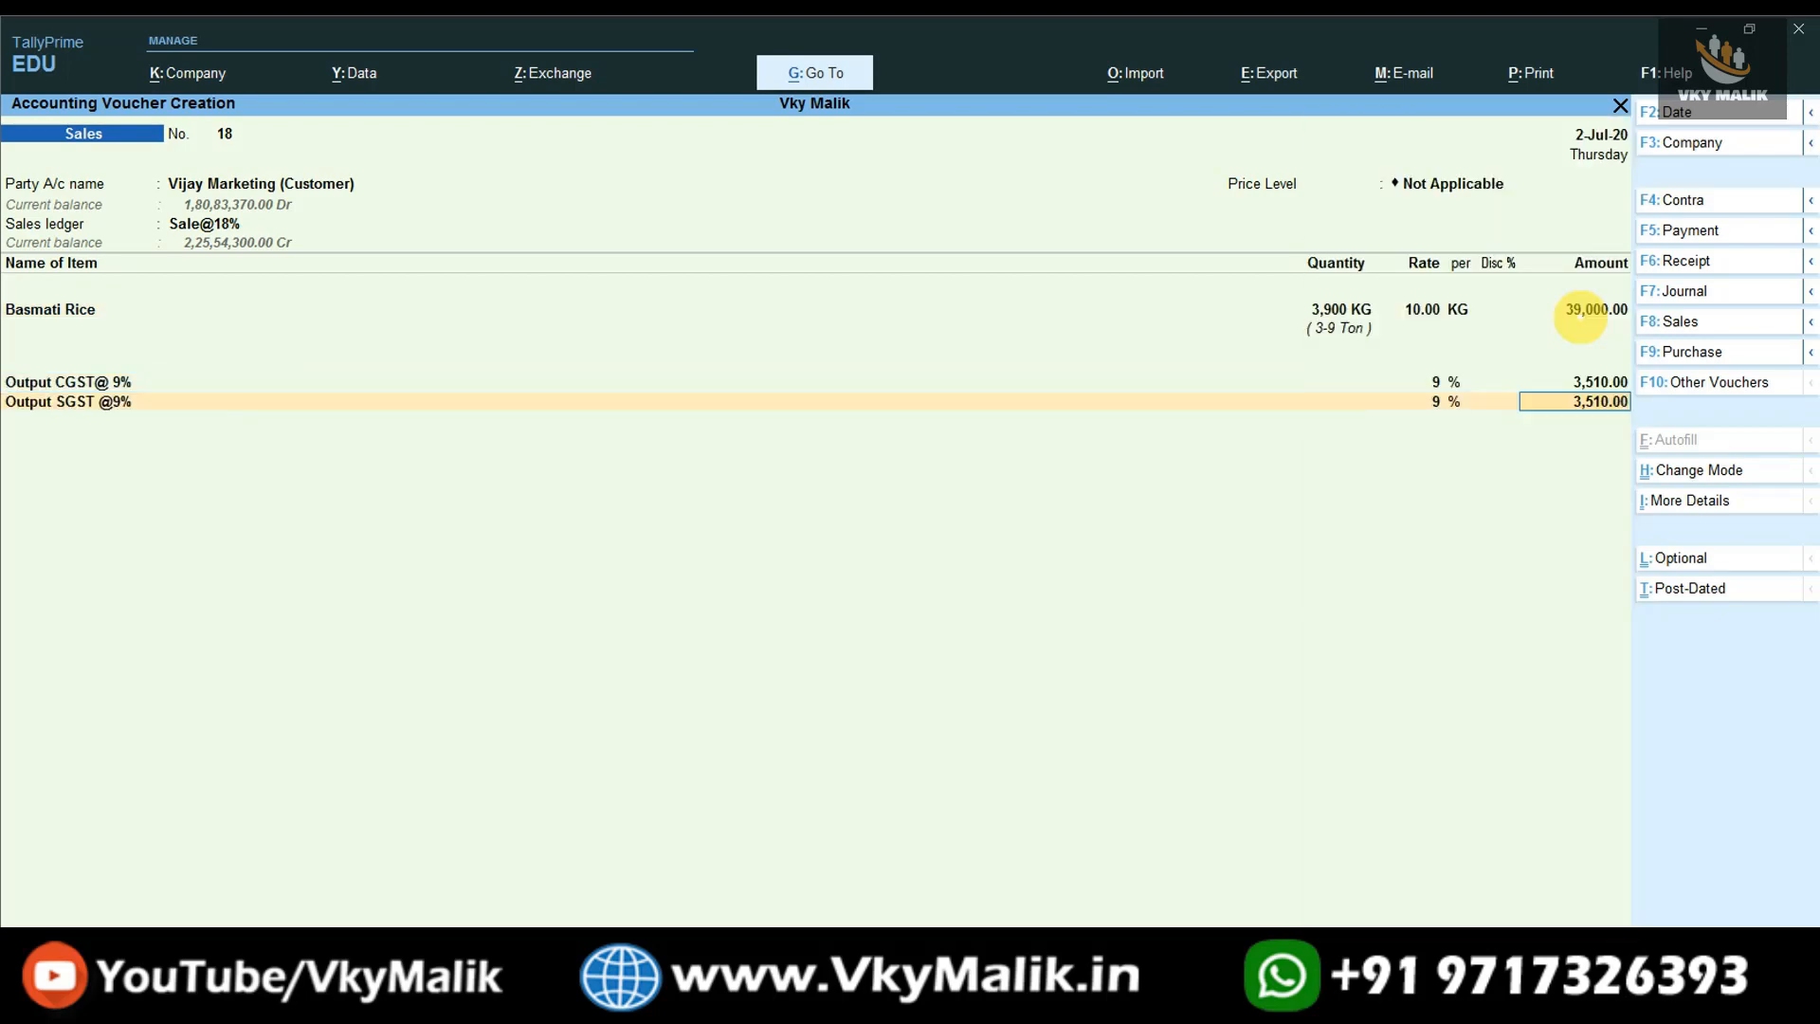
key("ctrl+a")
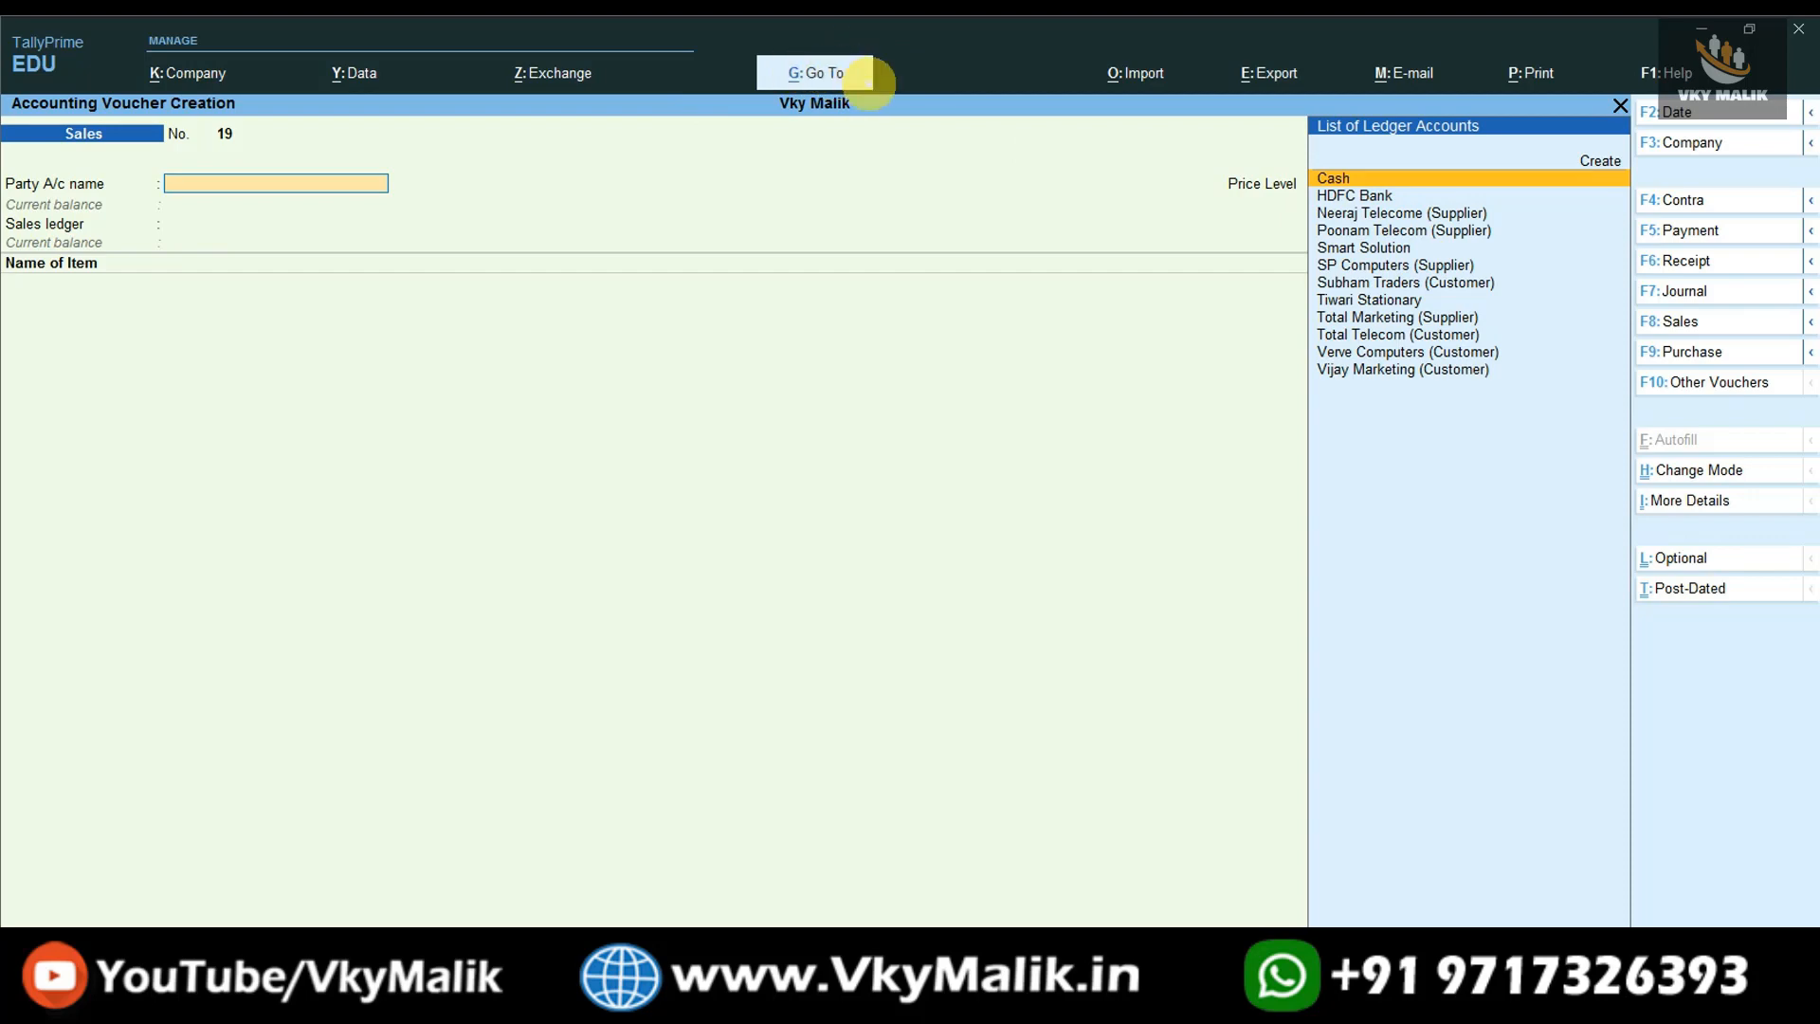
Open the Stock Summary report to review the closing stock.
left_click(823, 72)
type("Stock Su")
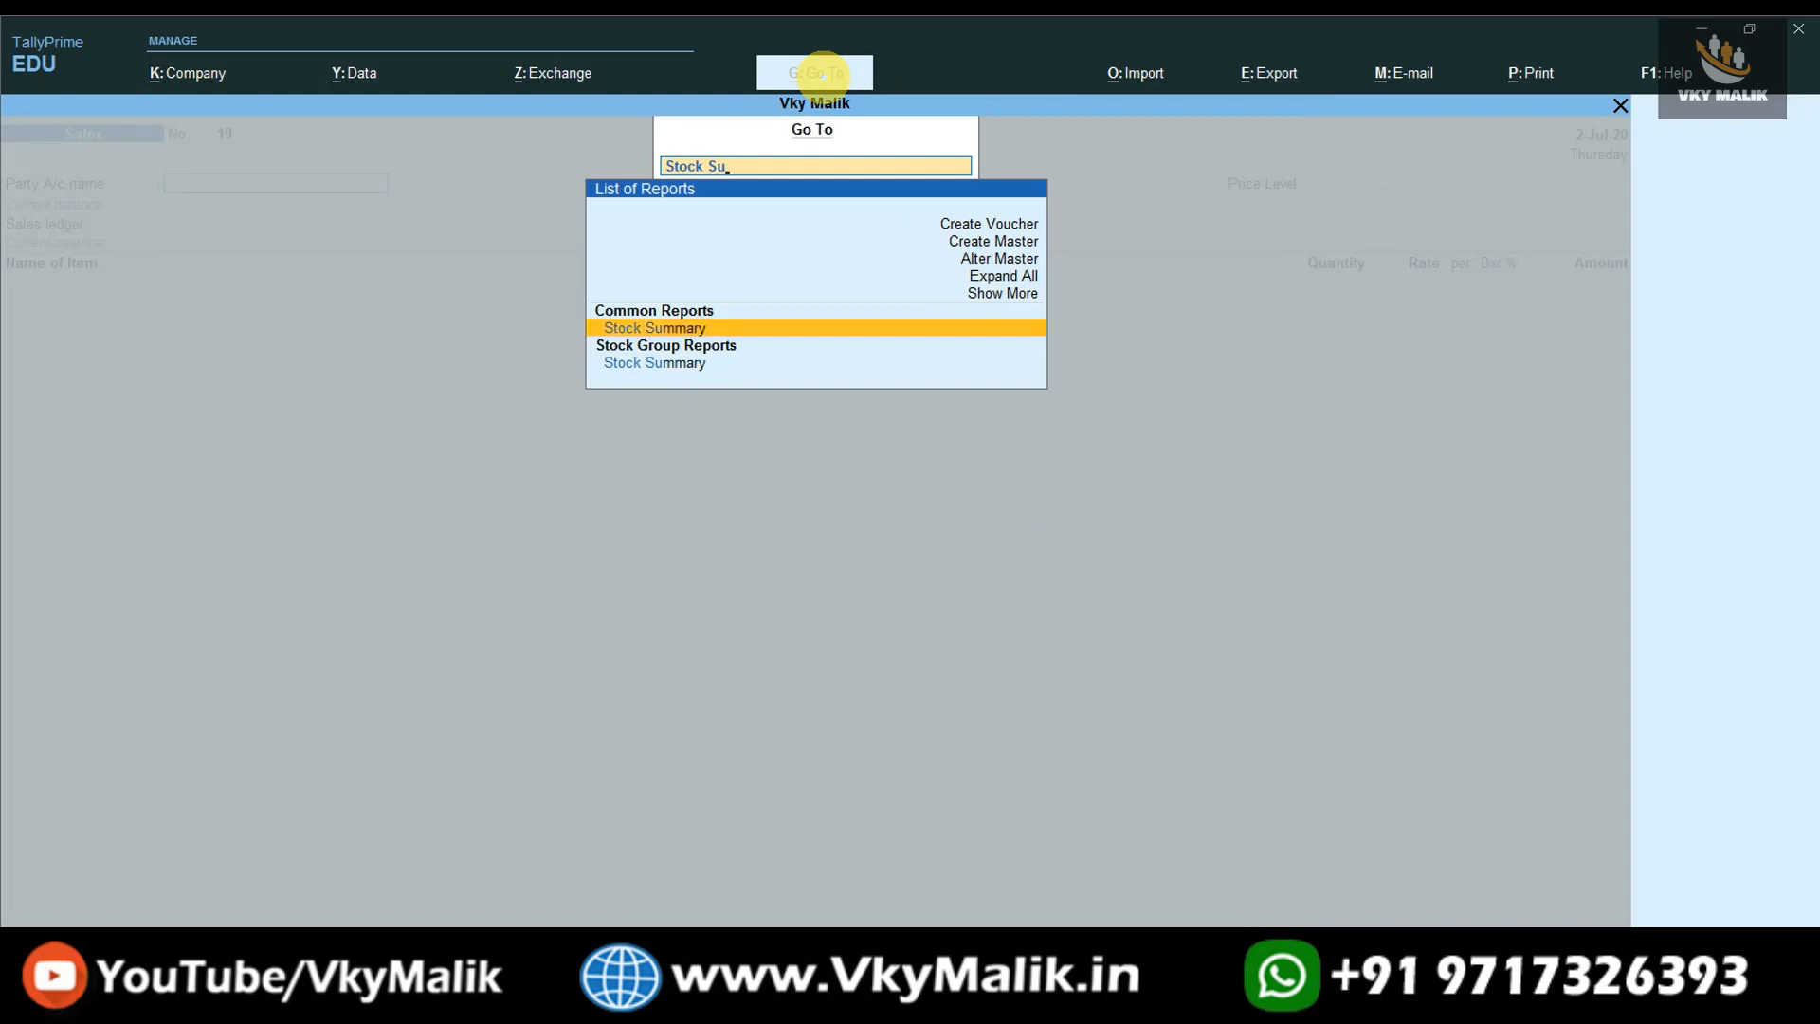
key("Return")
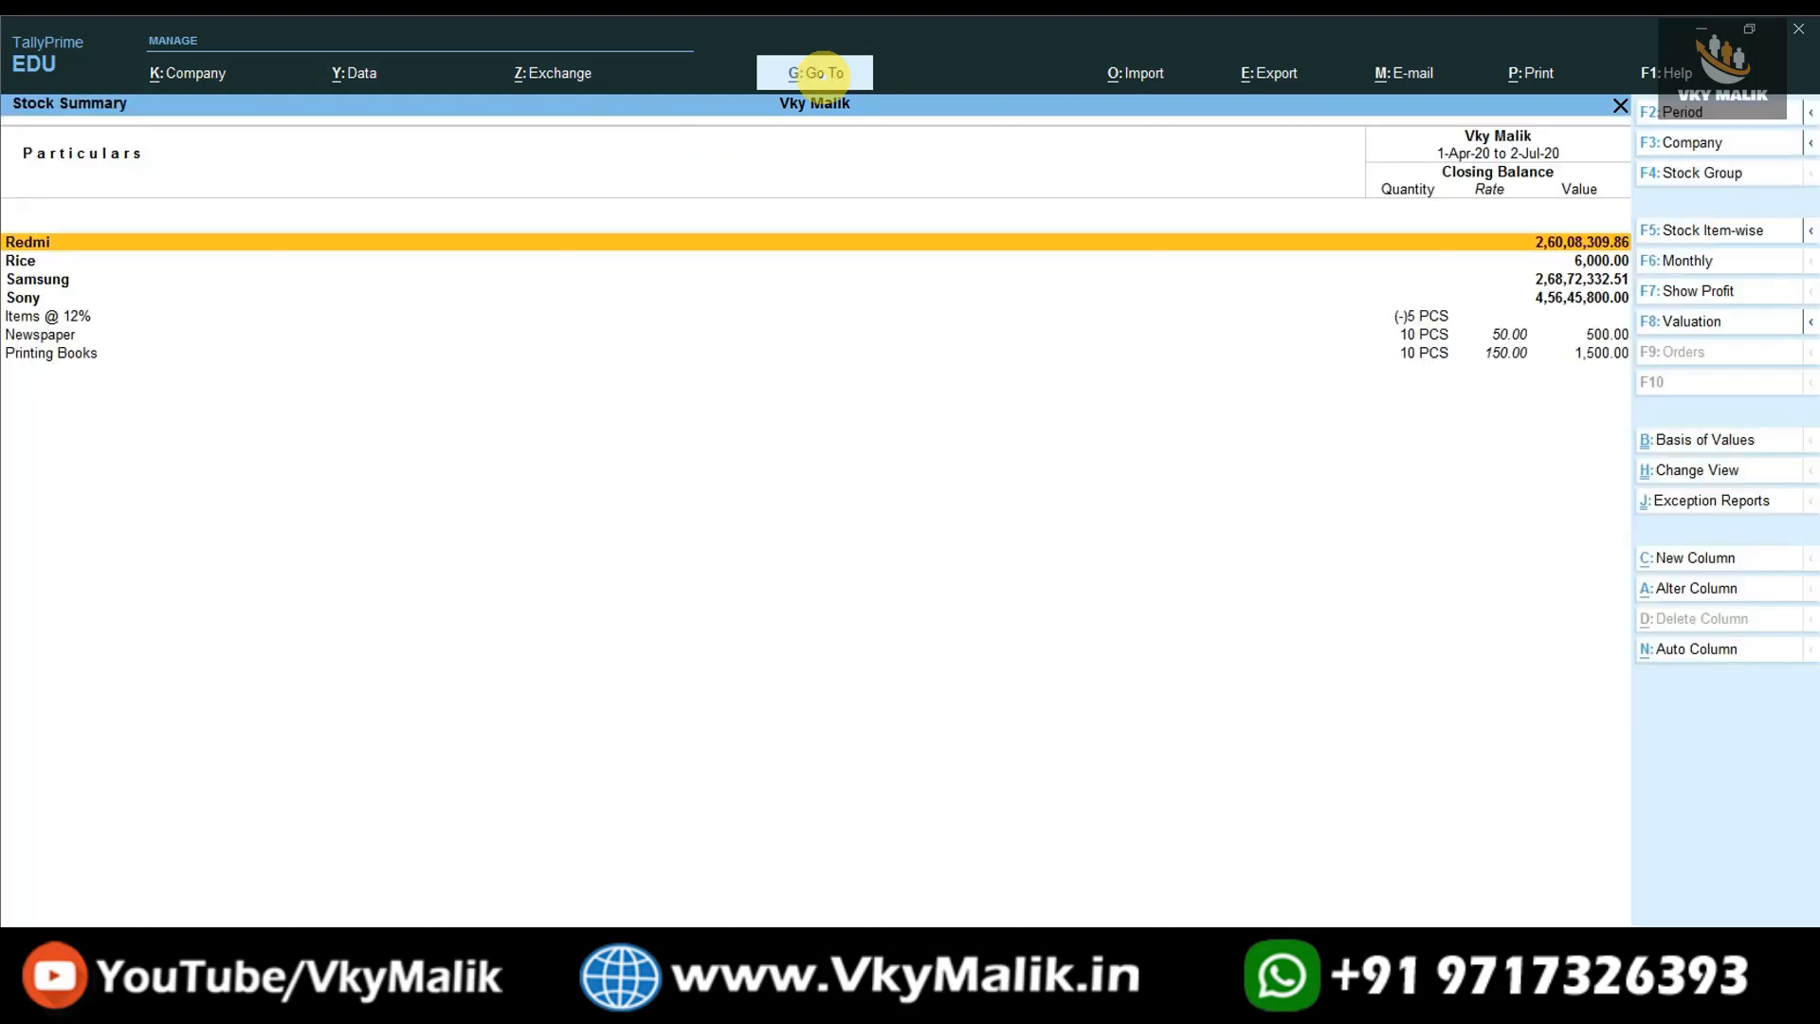
Open the Rice group in the Stock Summary and drill down to the monthly summary of Basmati Rice.
key("Down")
key("Down")
key("Down")
key("Down")
key("Down")
key("Down")
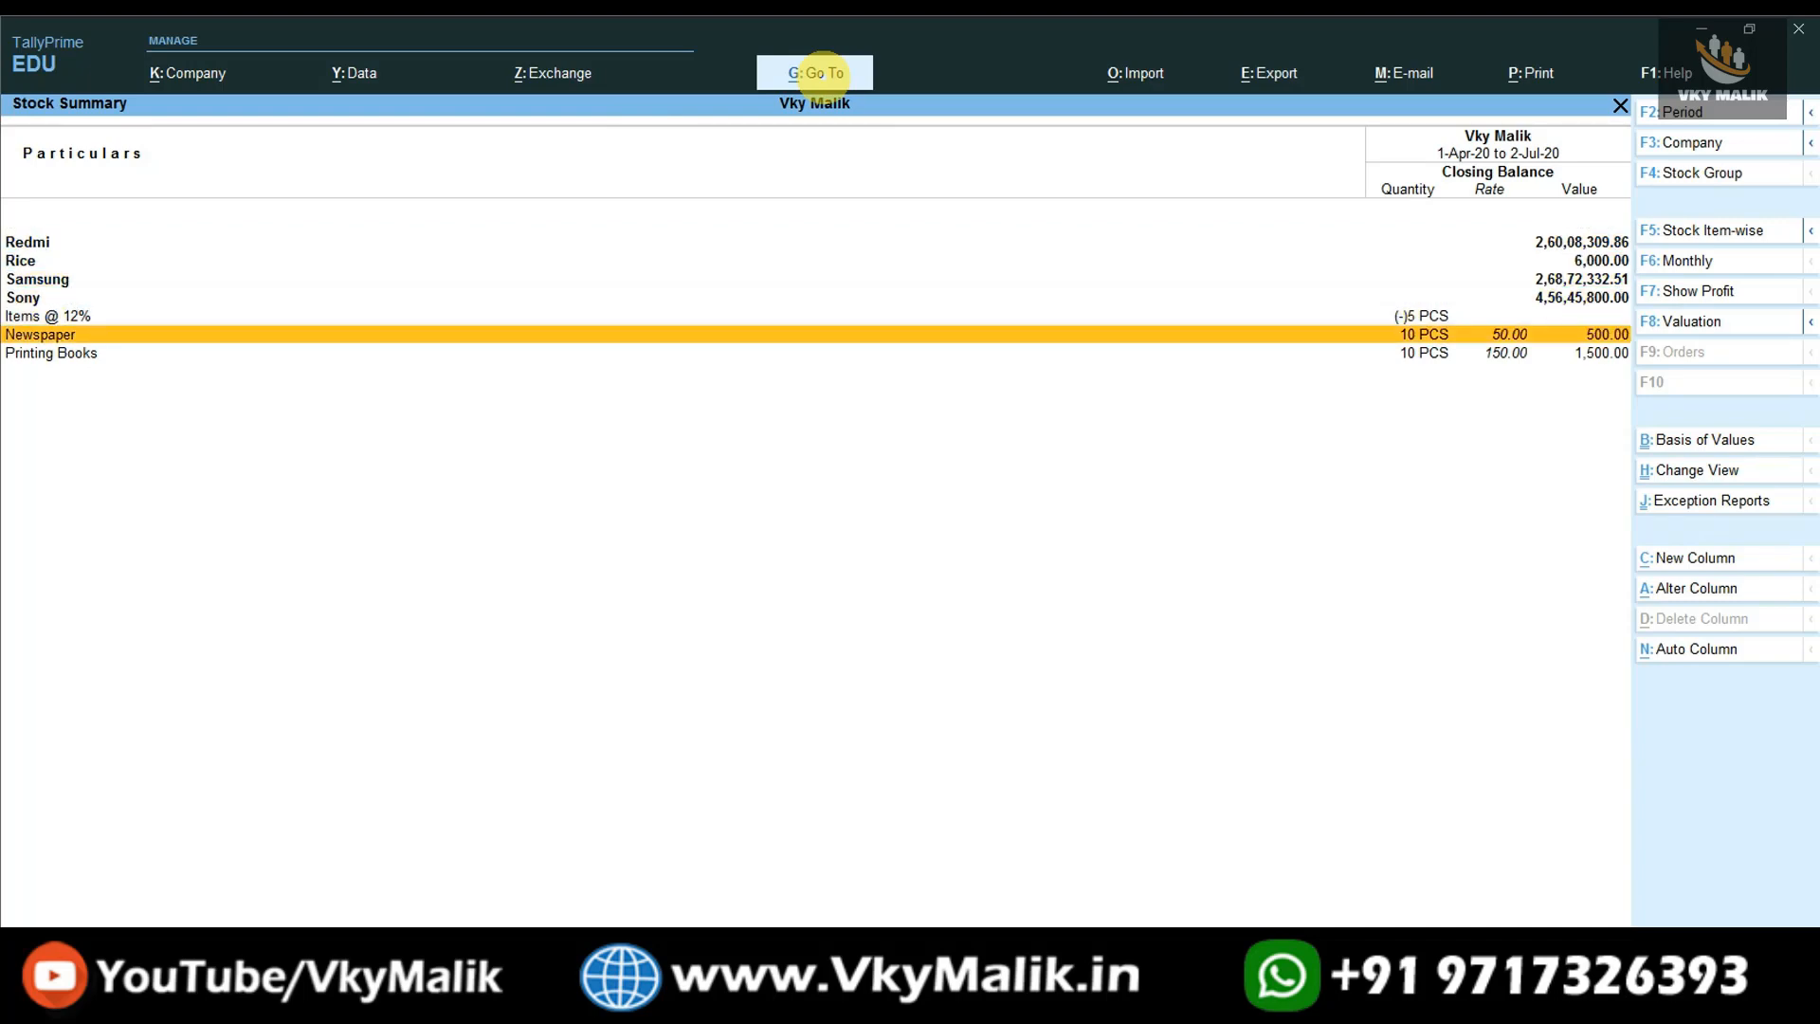
key("Up")
key("Up")
key("Up")
key("Up")
key("Up")
key("Up")
key("Down")
key("Down")
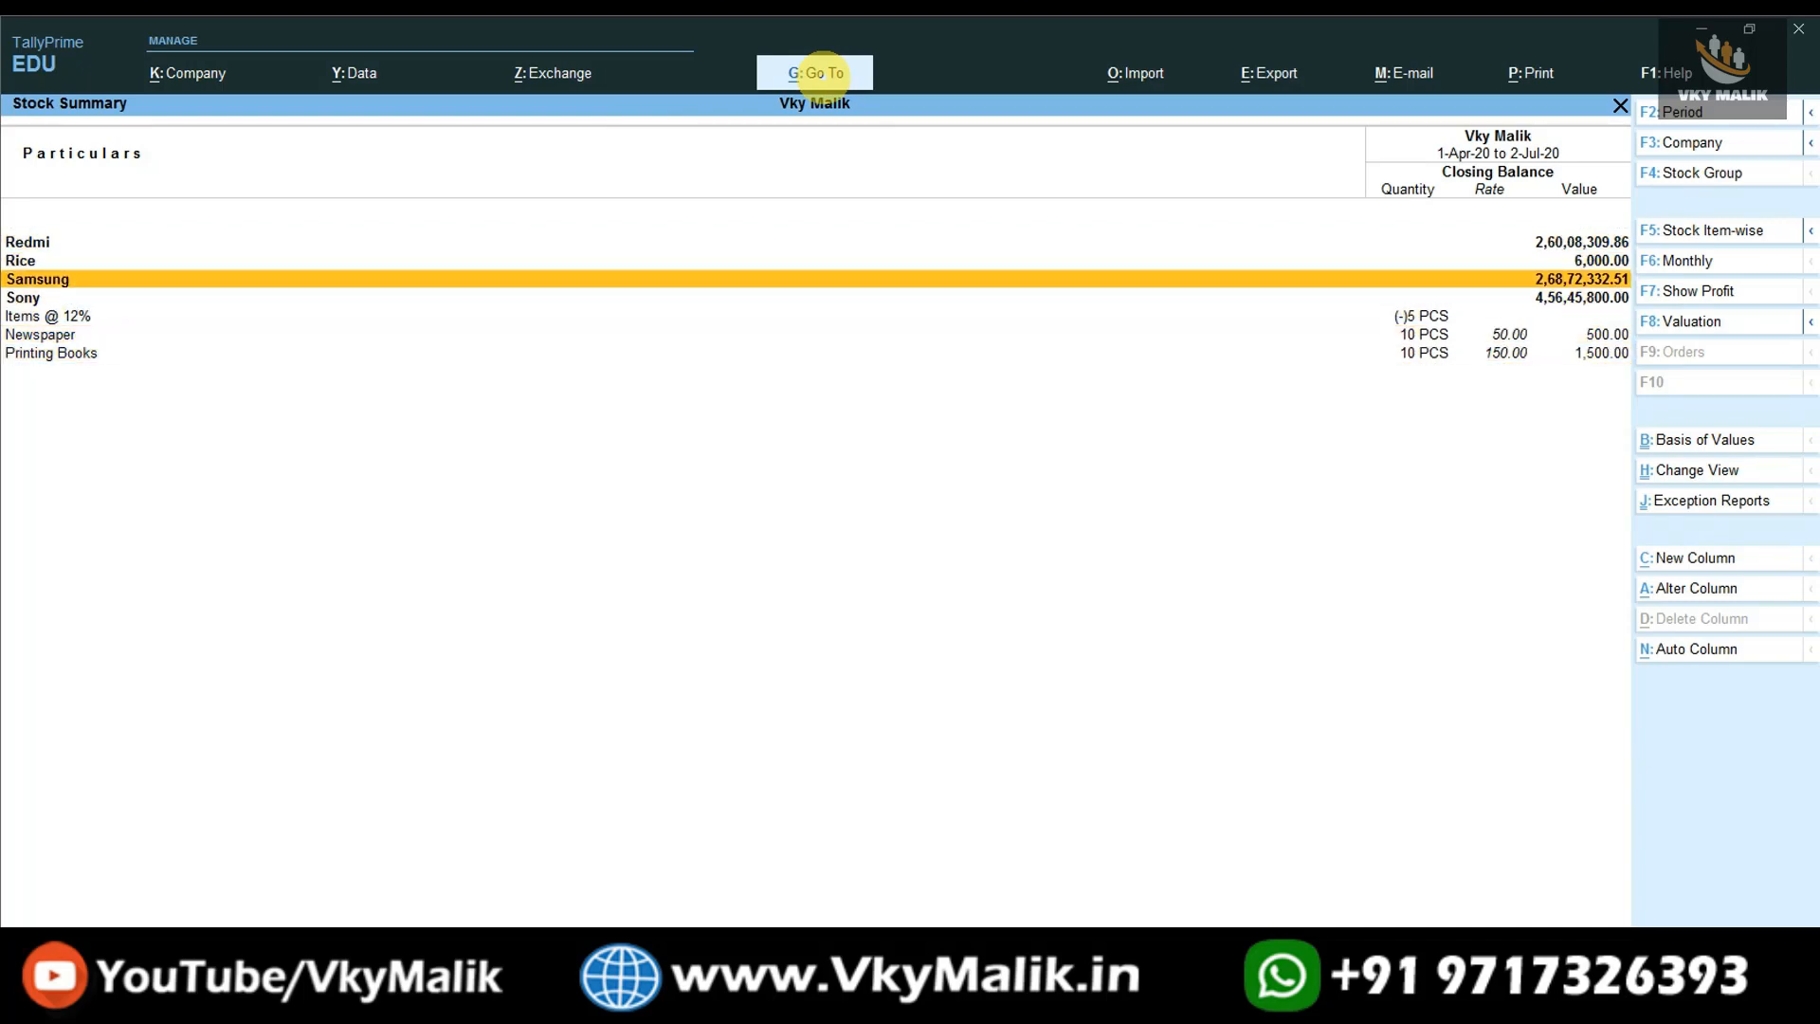
key("Up")
key("Return")
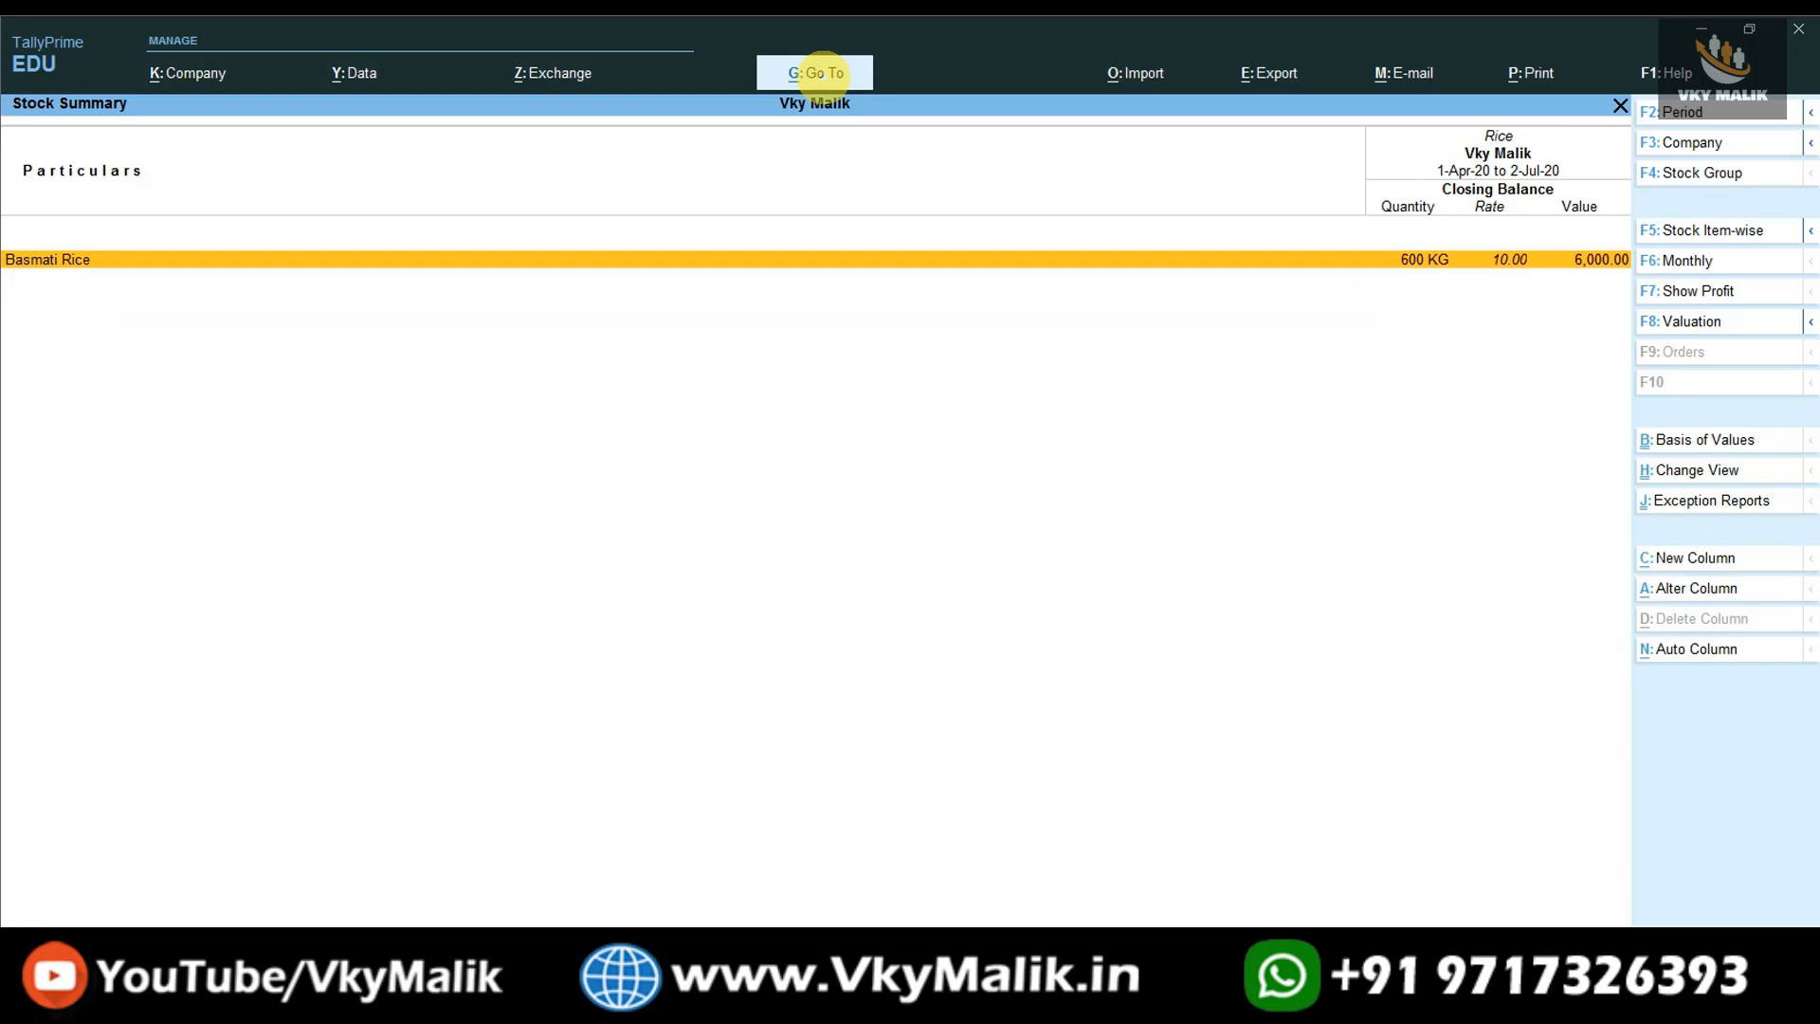
key("Return")
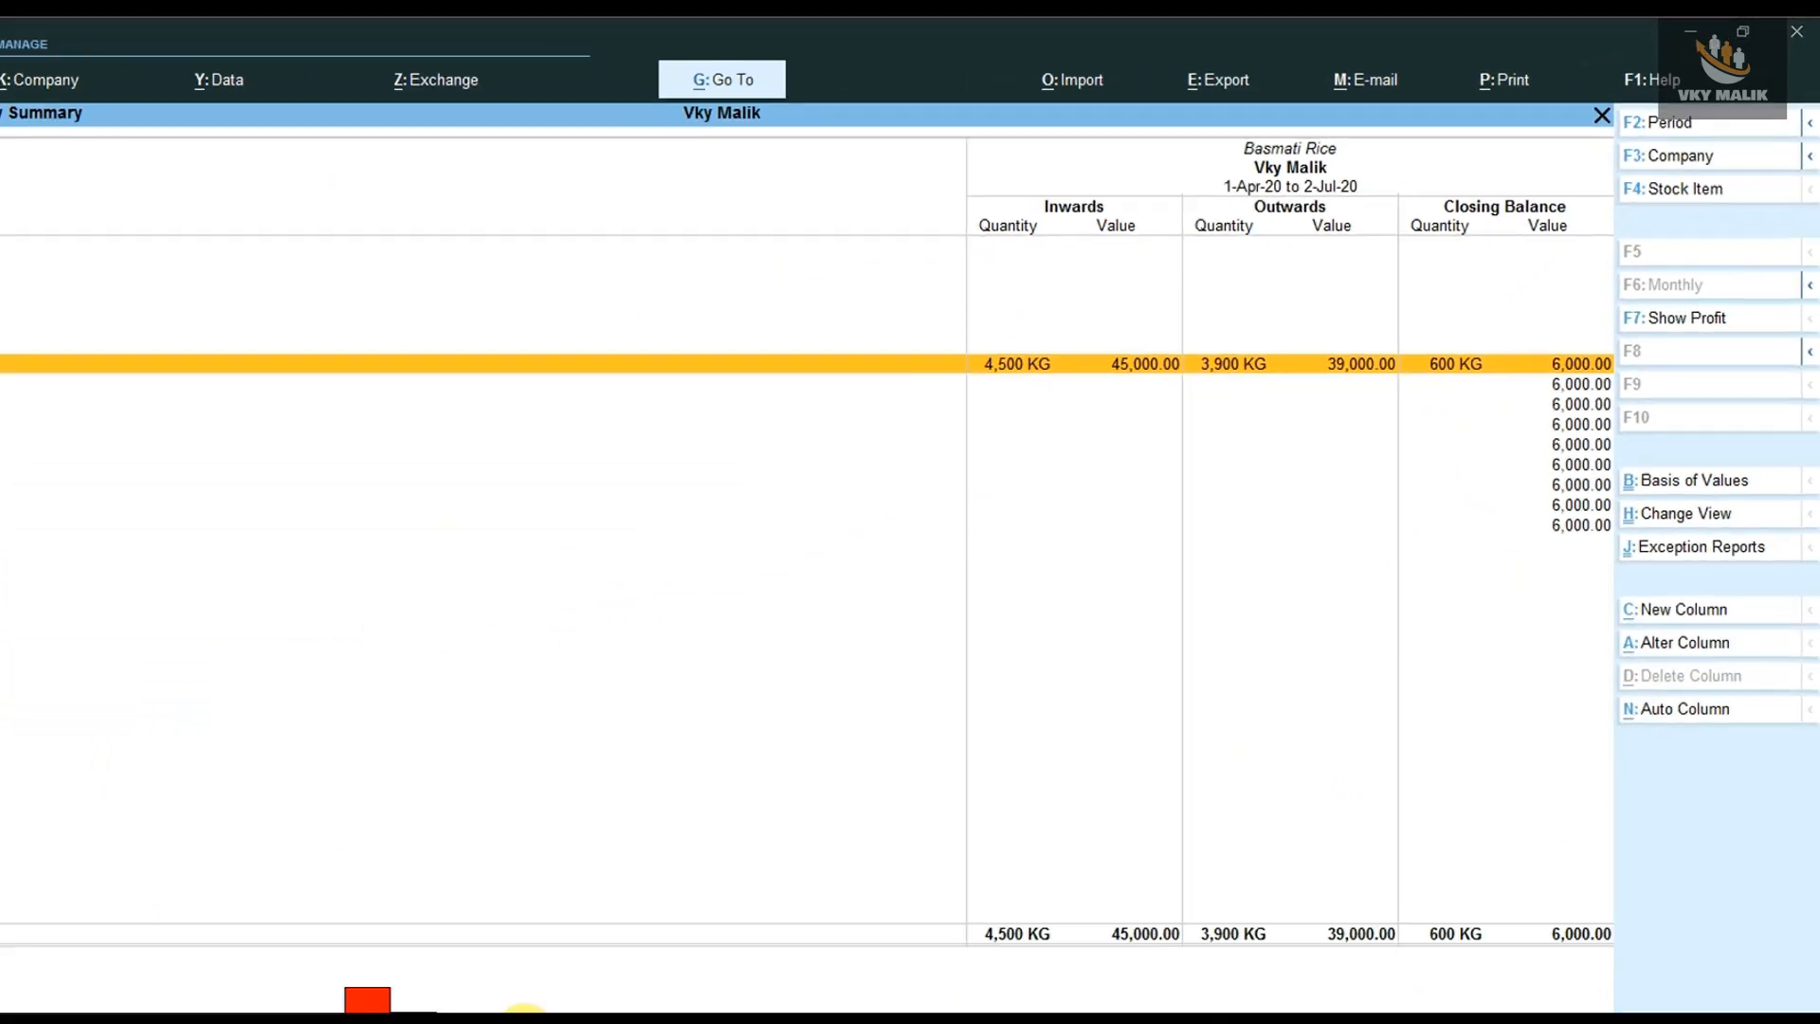
Set Show Alternate Units to Yes for the Basmati Rice monthly summary, apply the configuration, and leave the report.
key("F12")
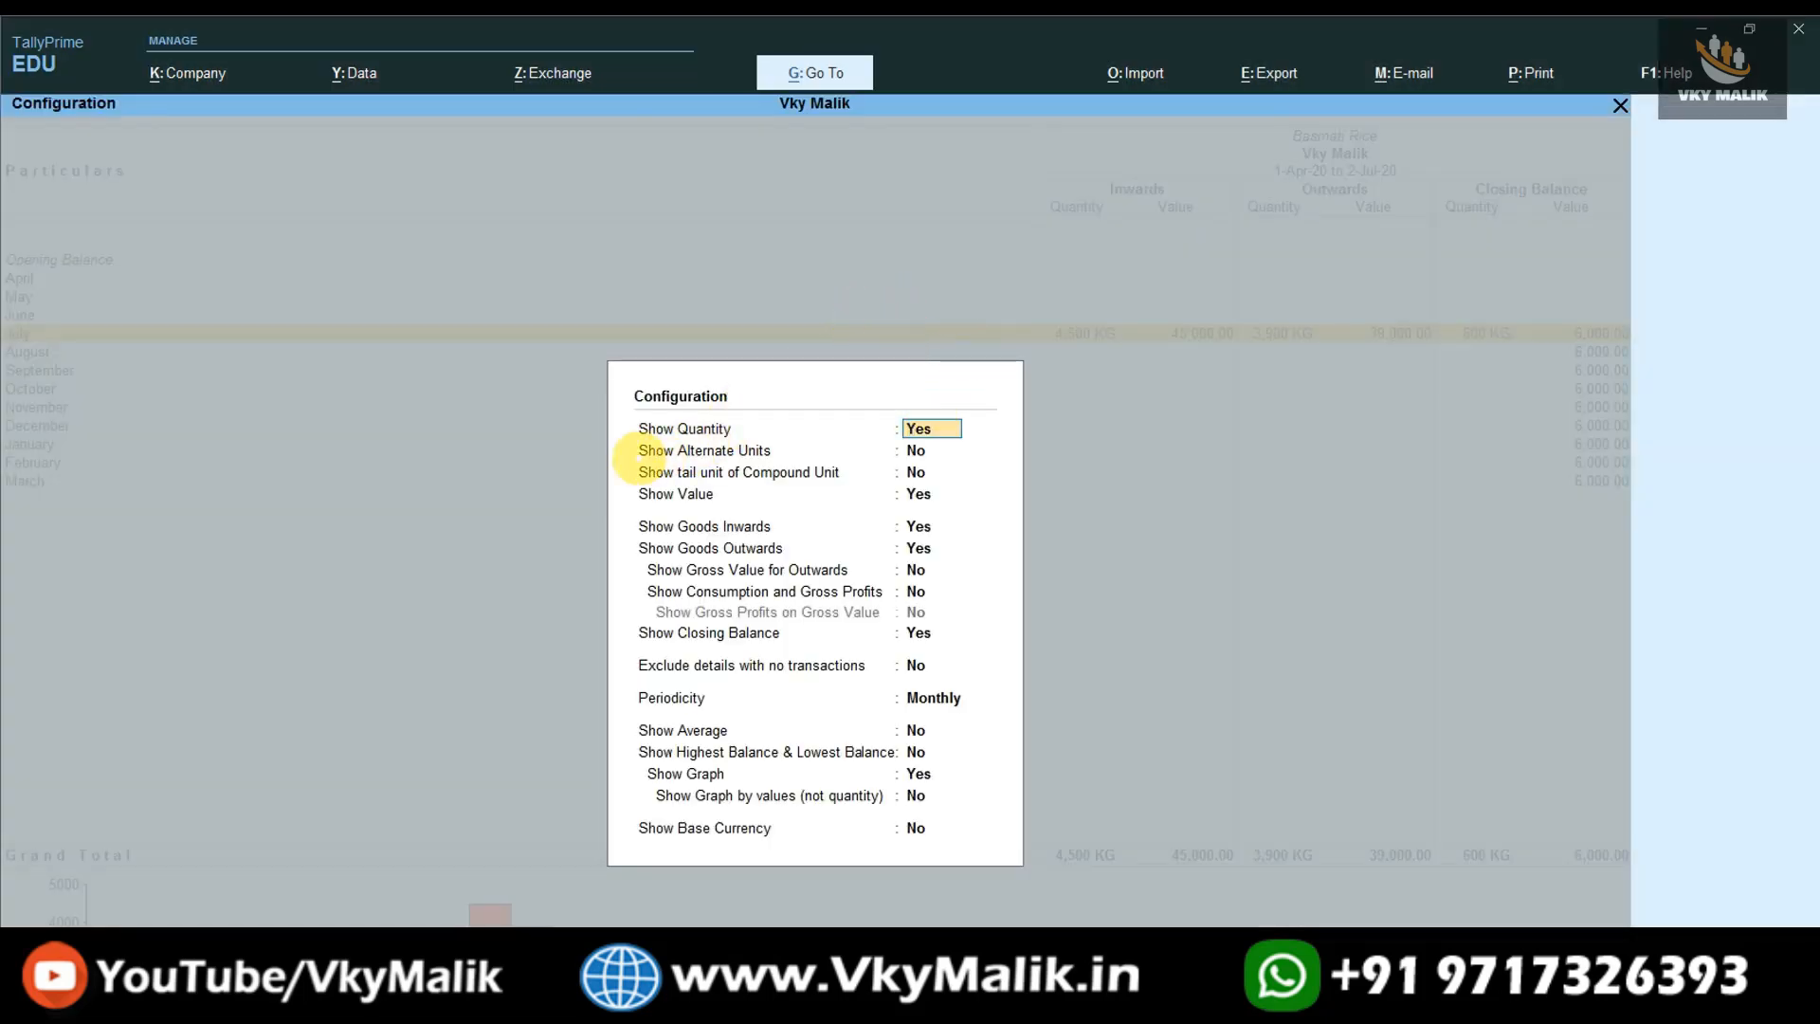
left_click(928, 457)
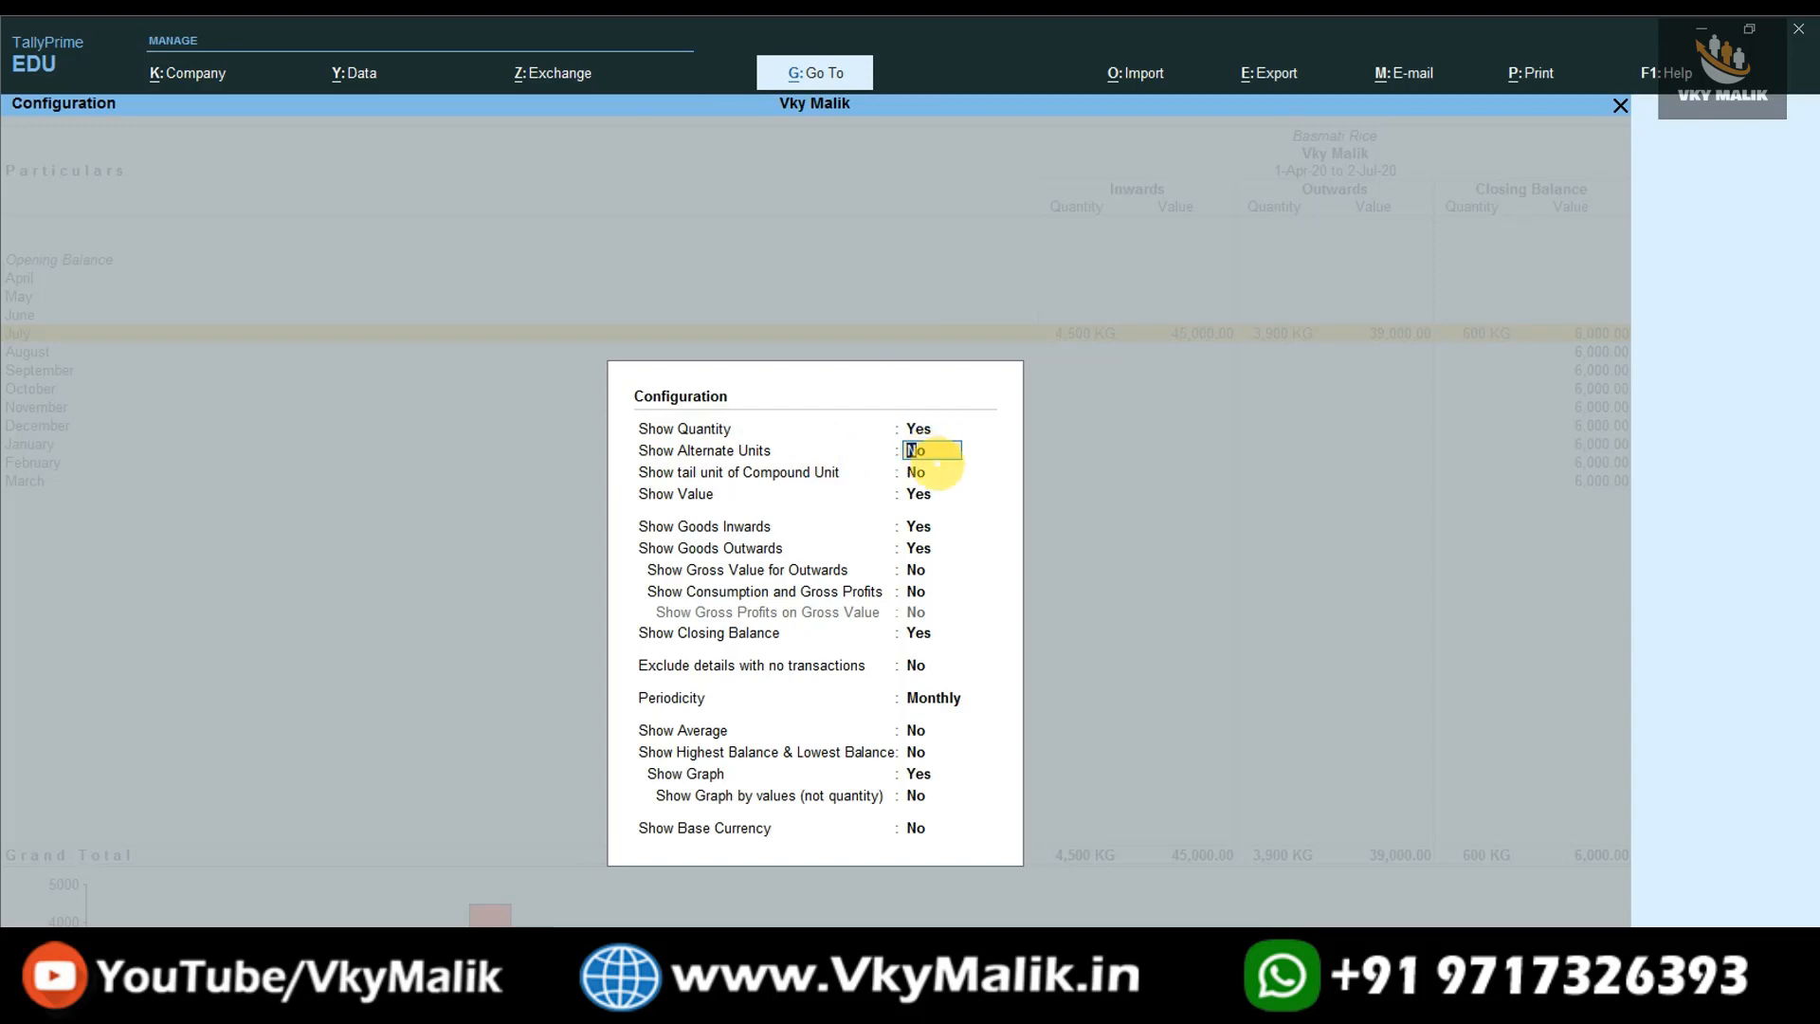
type("y")
key("Return")
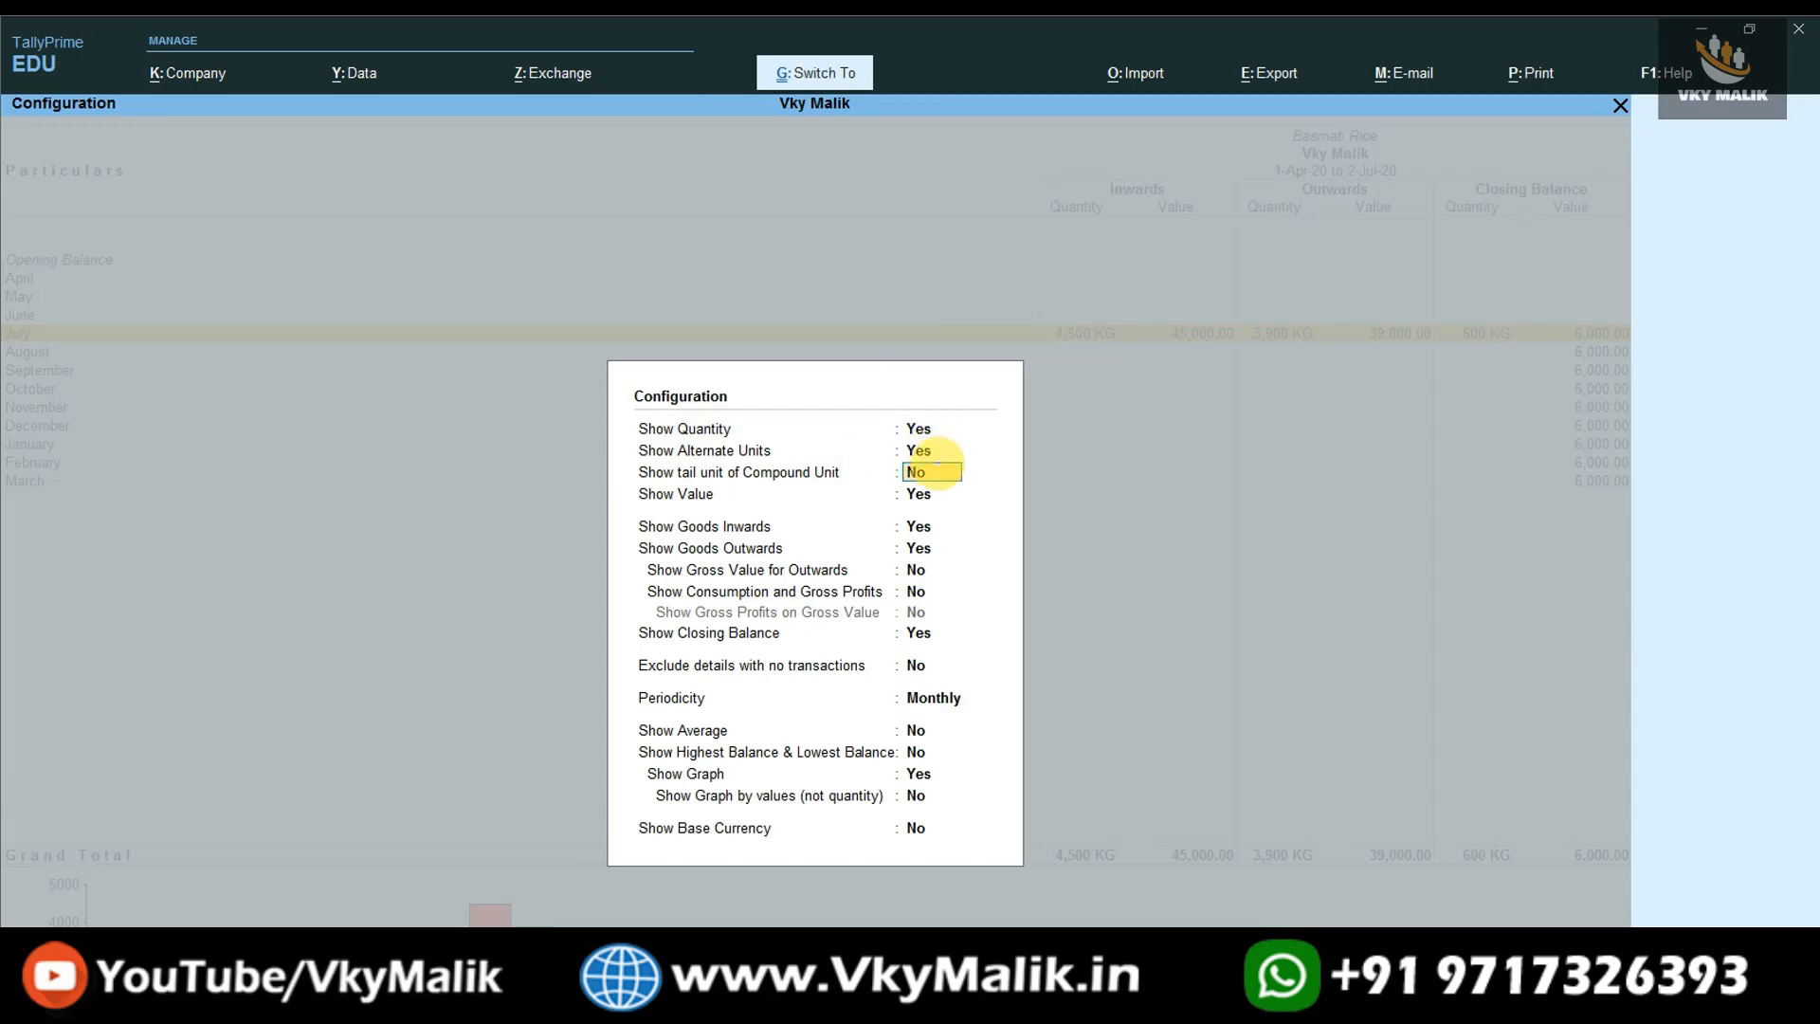
key("ctrl+a")
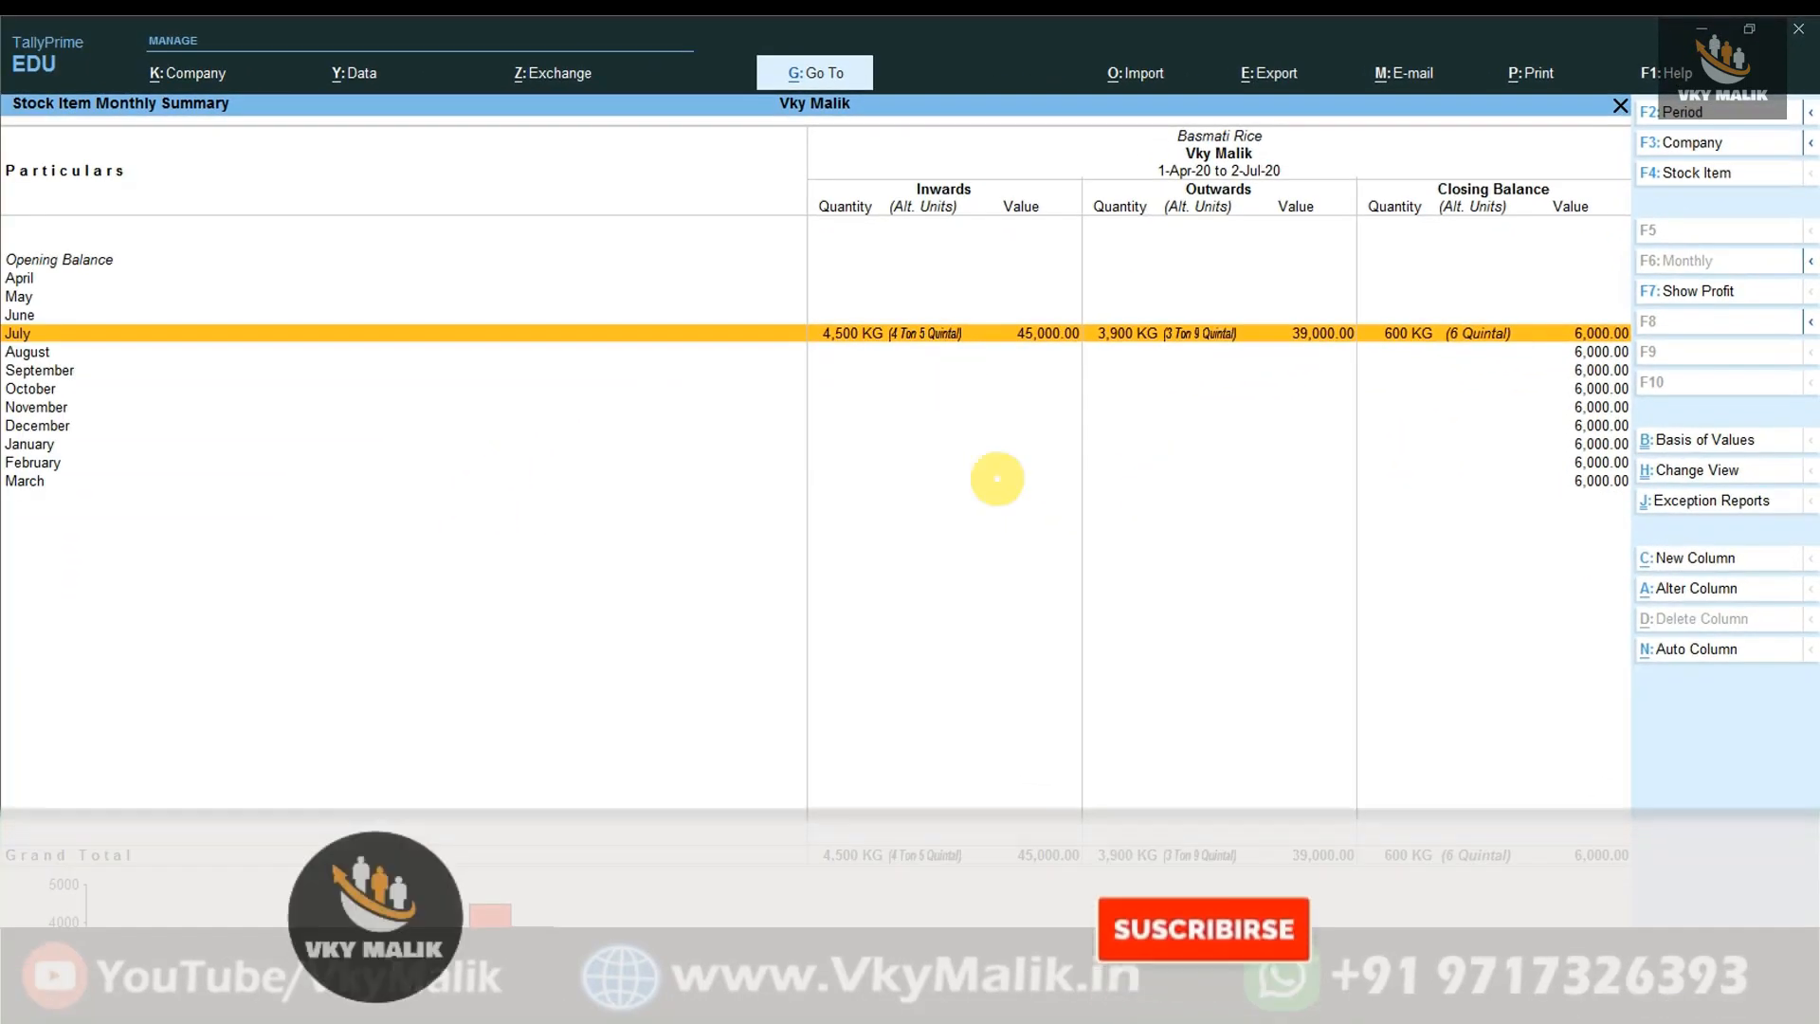
key("Escape")
key("Escape")
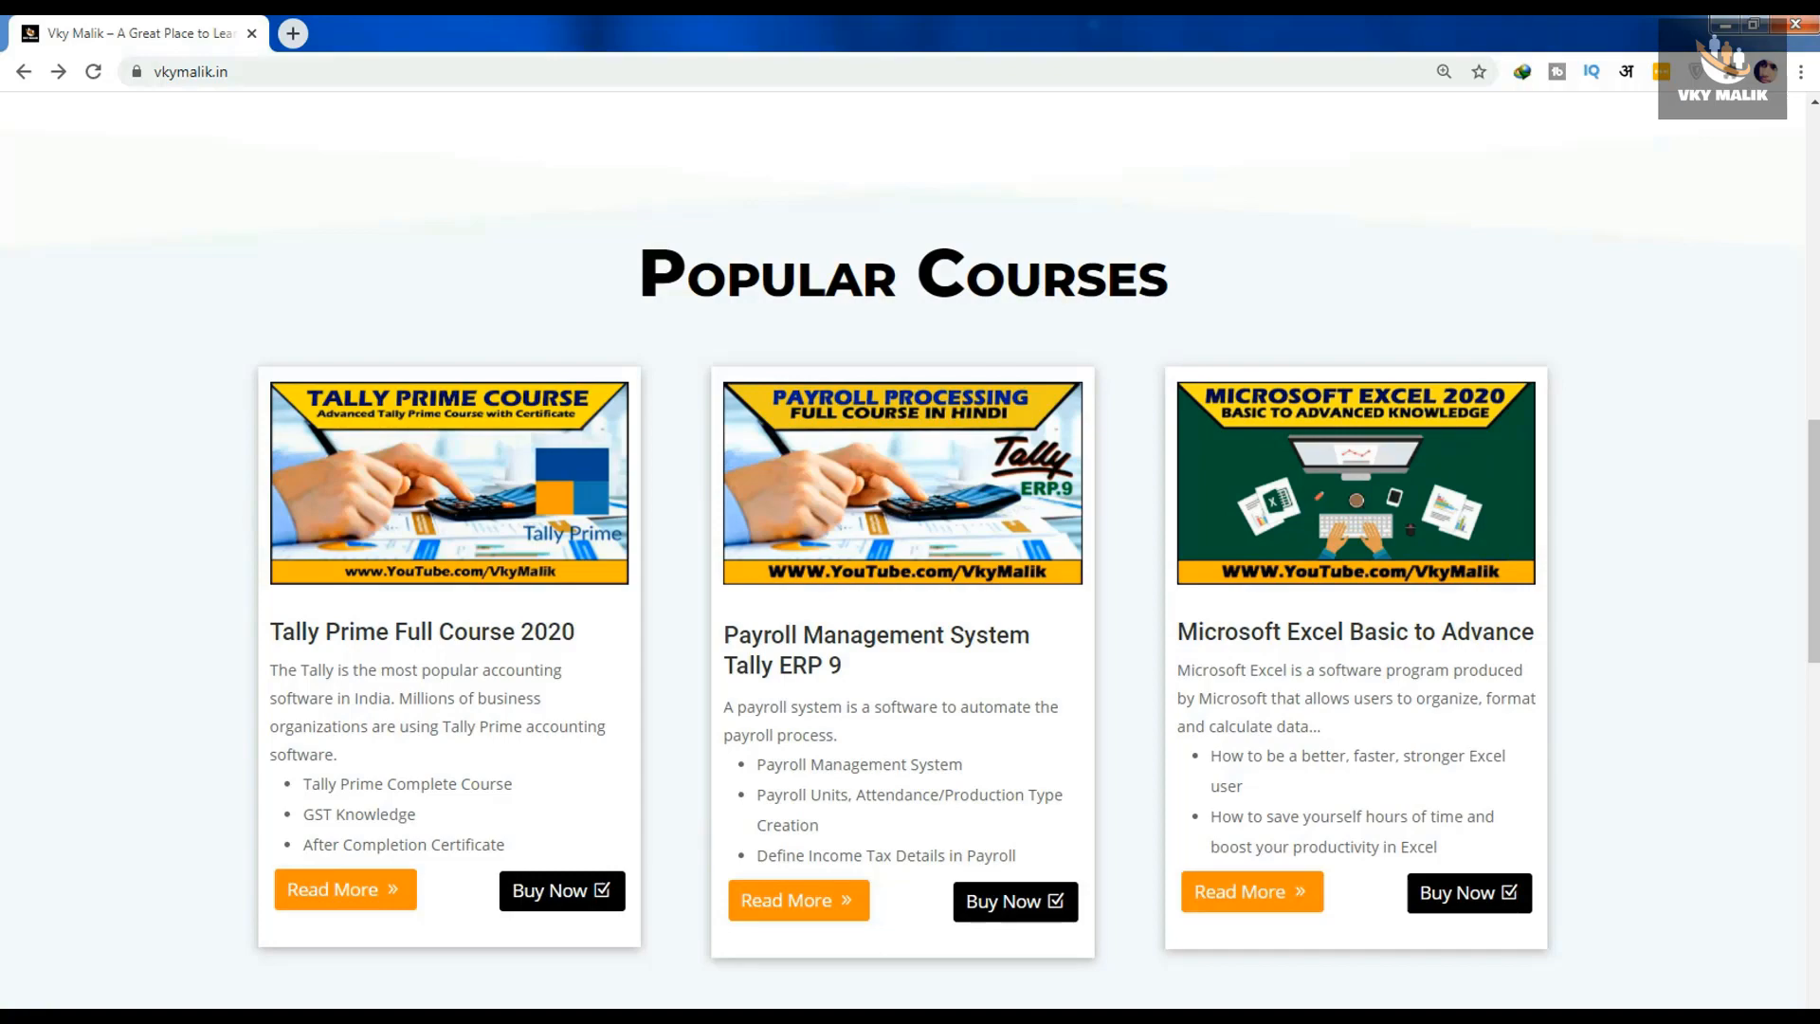
In the browser, look over the course website's home page and open the details of Tally Prime Full Course 2020.
scroll(903, 550, "up", 13)
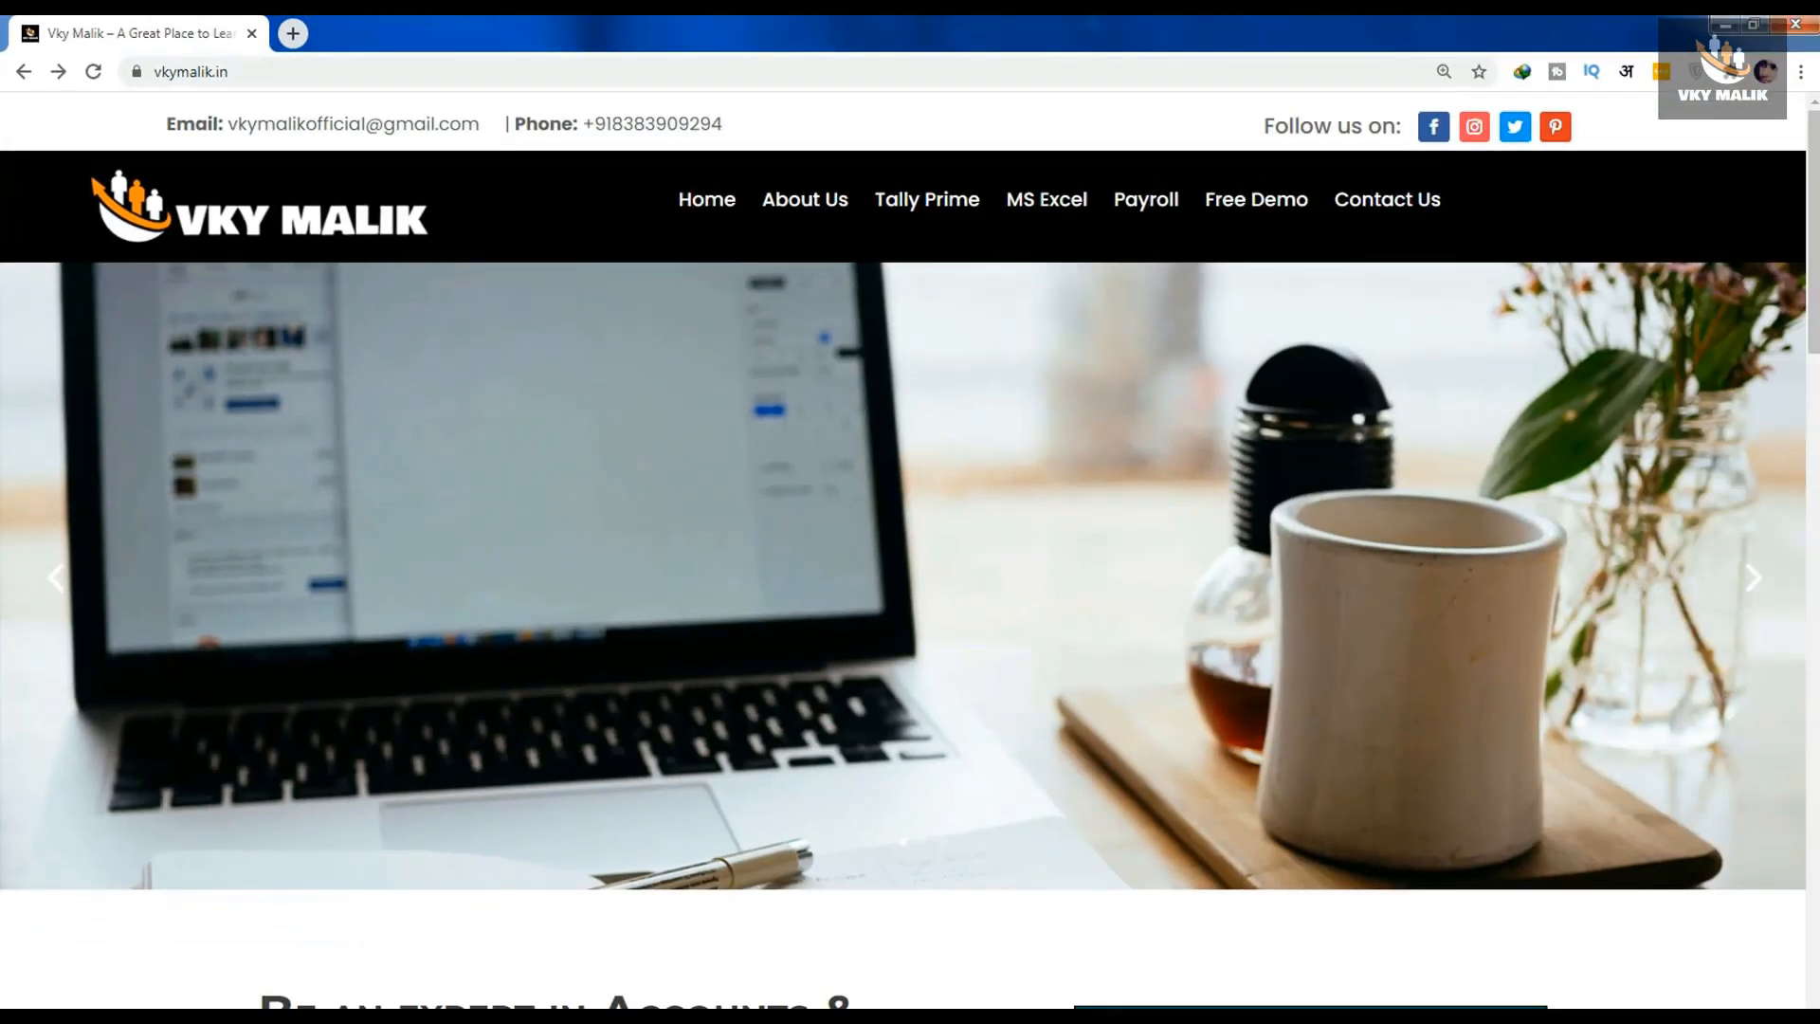
scroll(903, 550, "down", 1)
scroll(1298, 461, "down", 14)
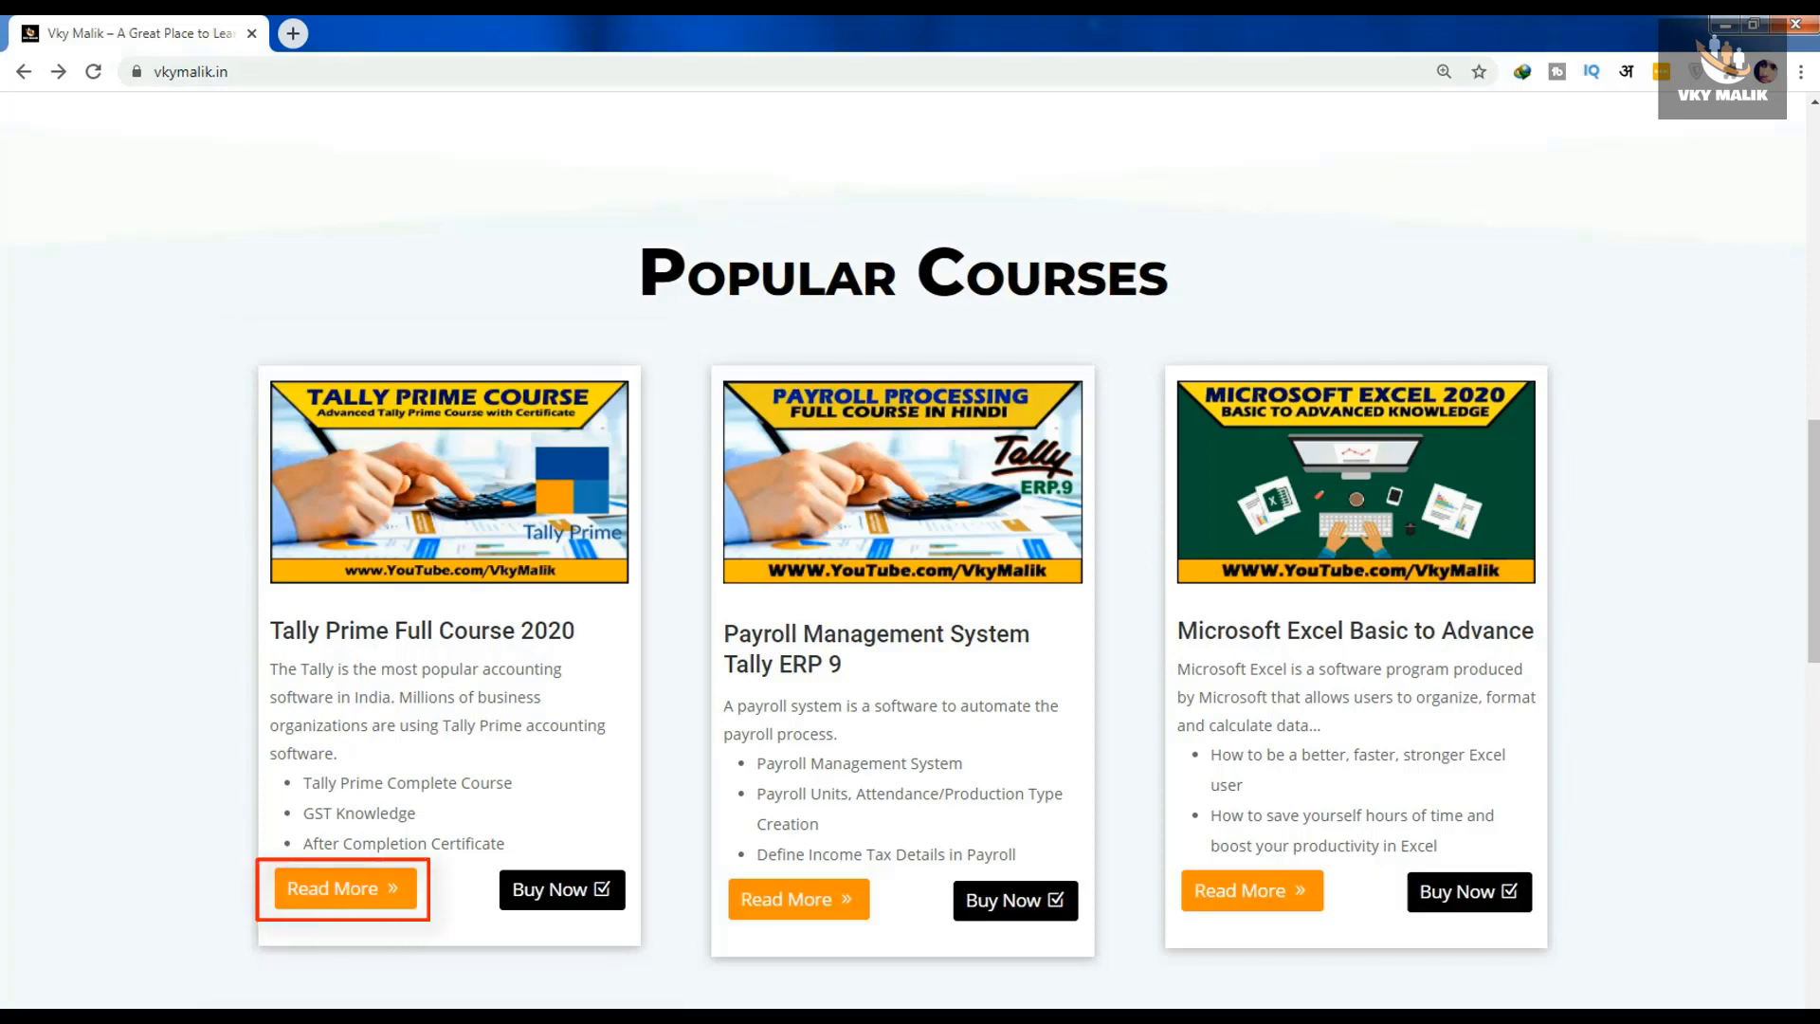
left_click(345, 889)
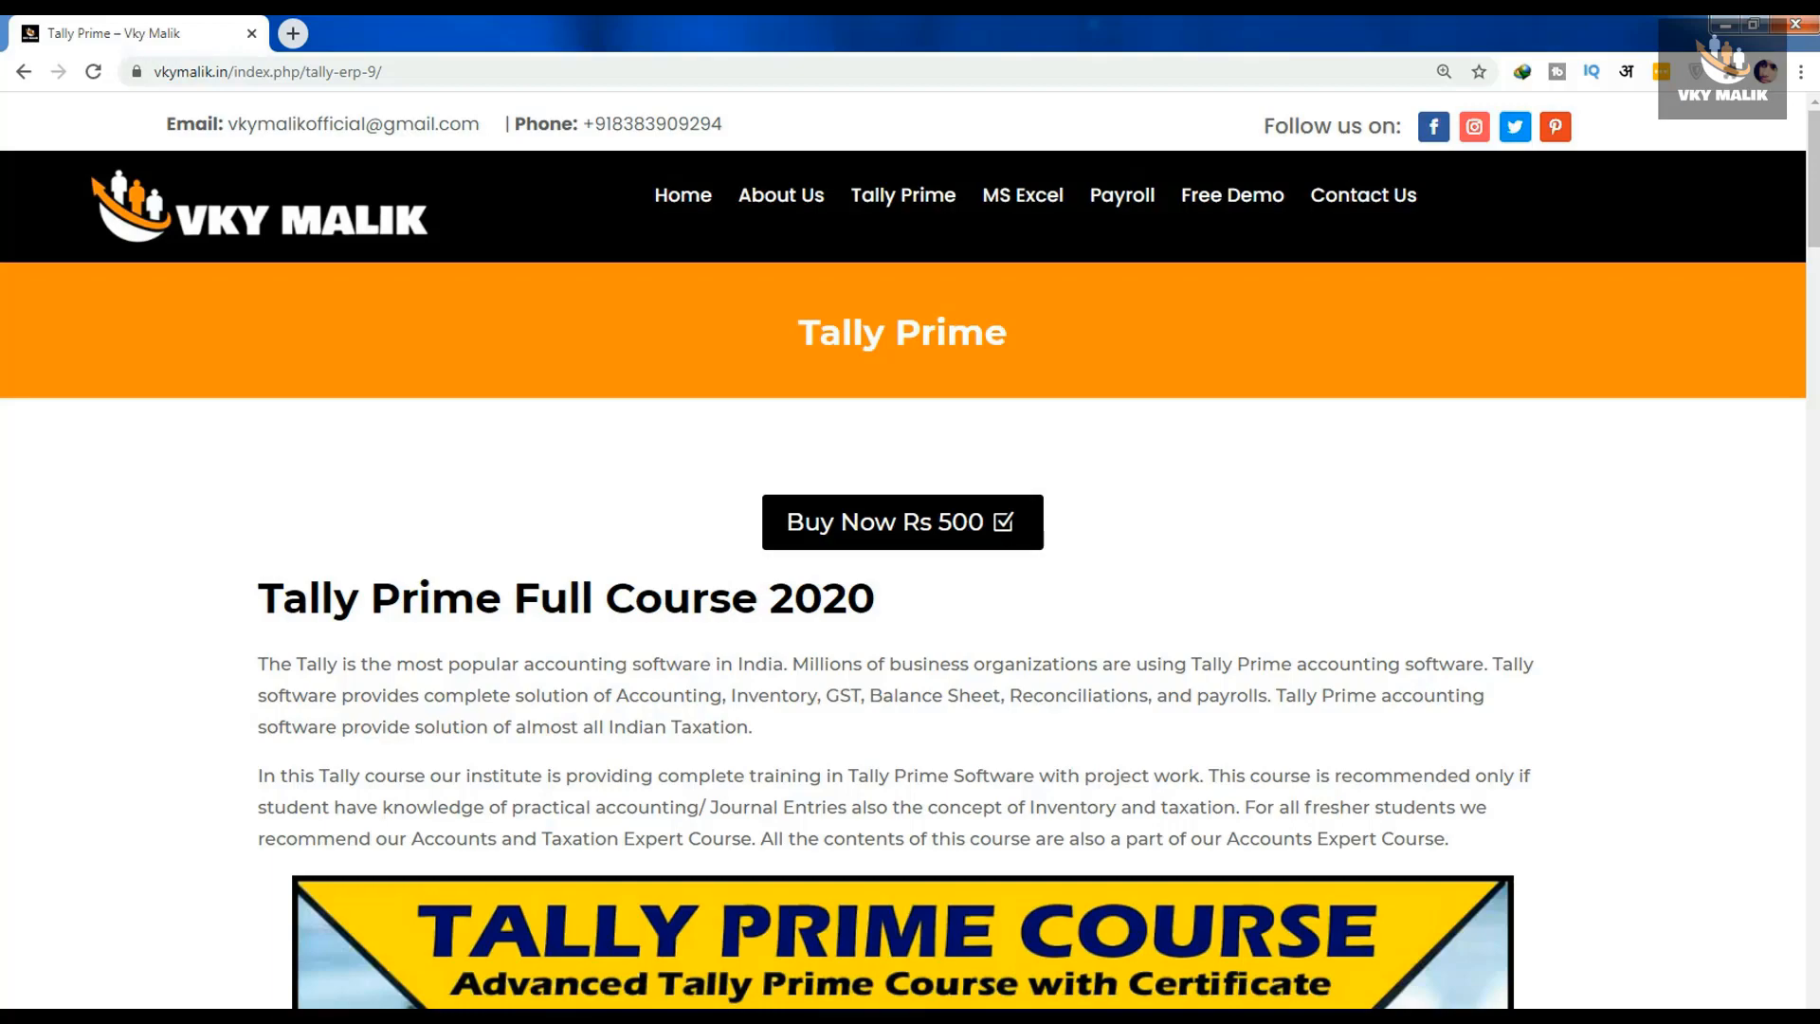
Read through the Tally Prime course page, covering prerequisites, the GST and Tally video lists, the completion certificate and the free demo classes.
scroll(905, 551, "down", 8)
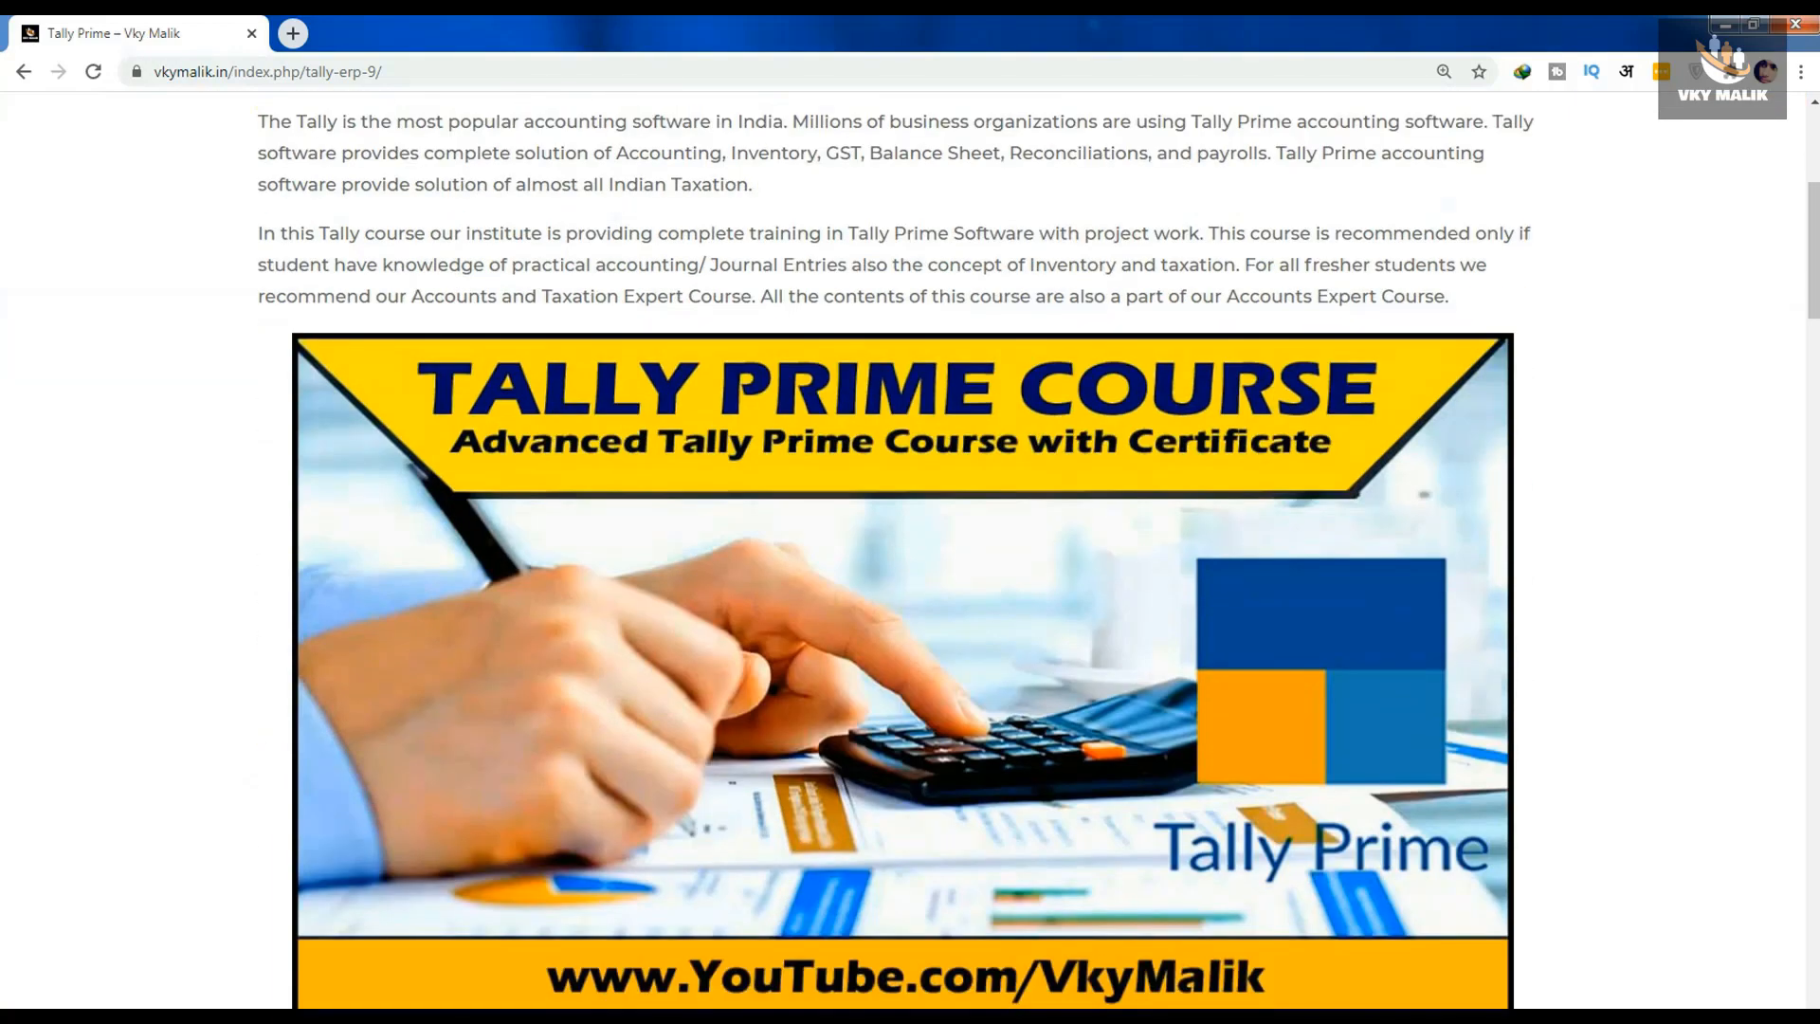
scroll(905, 551, "down", 8)
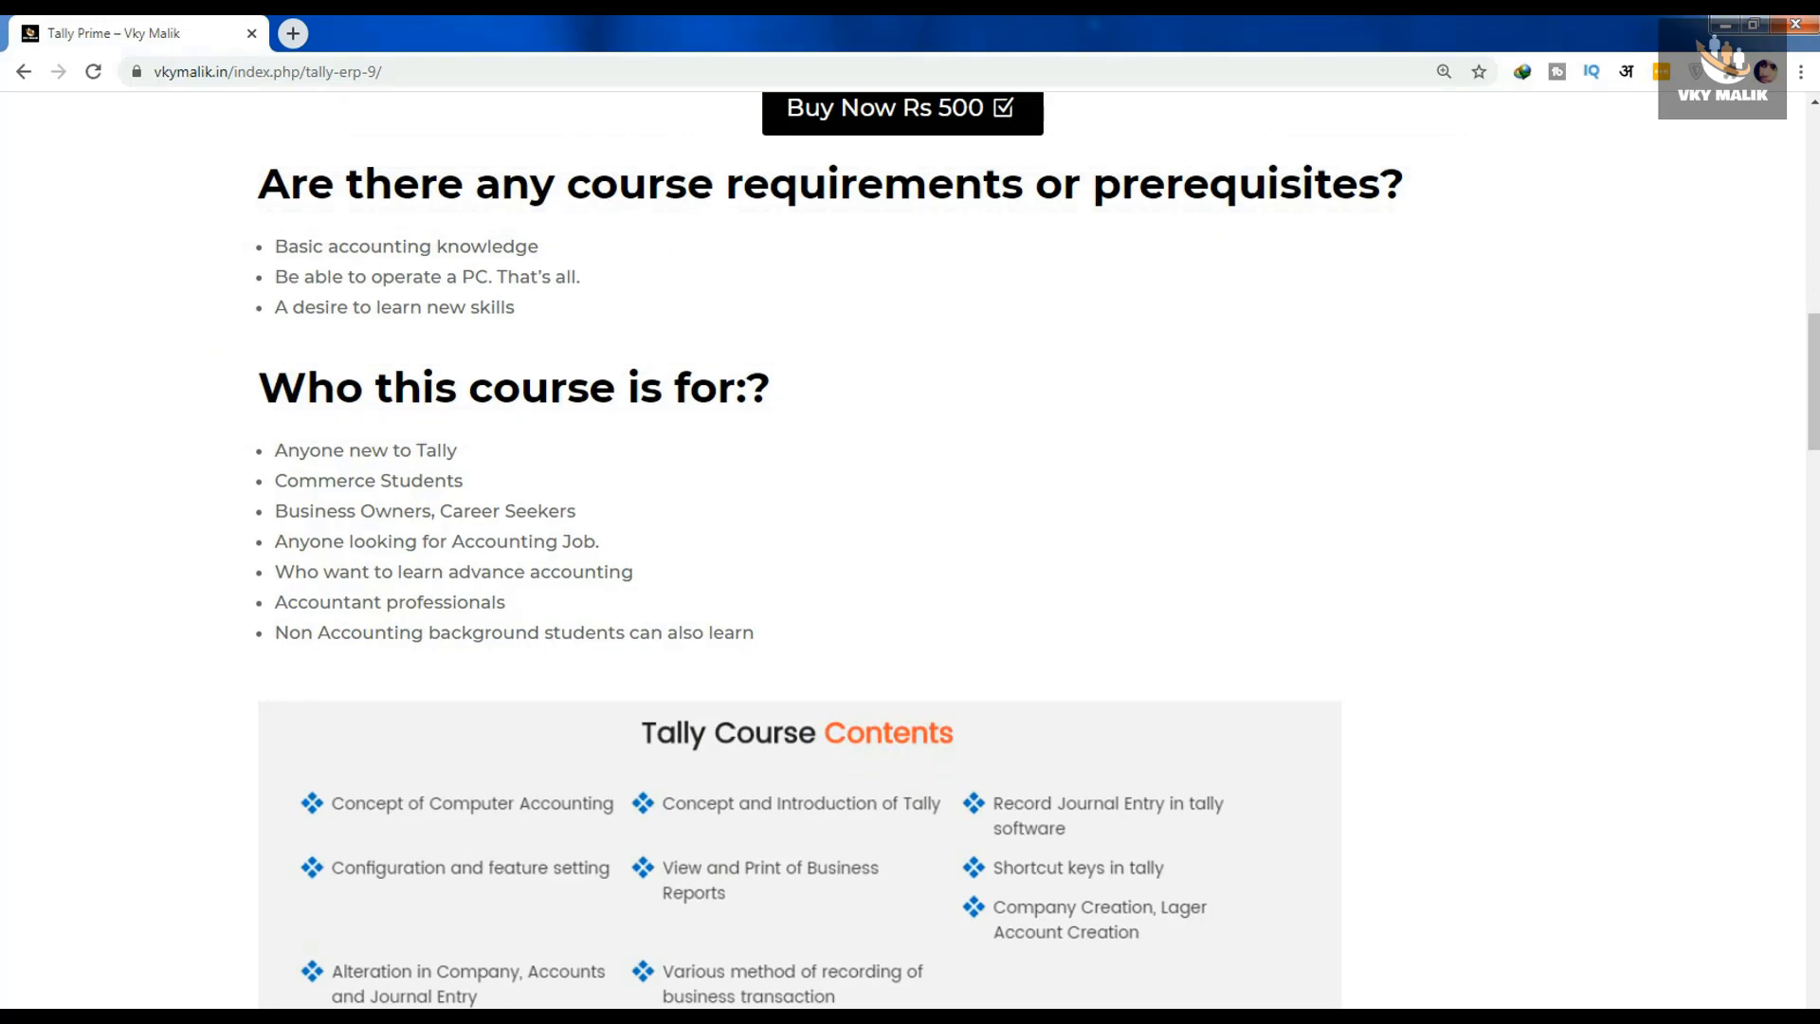
scroll(910, 550, "down", 8)
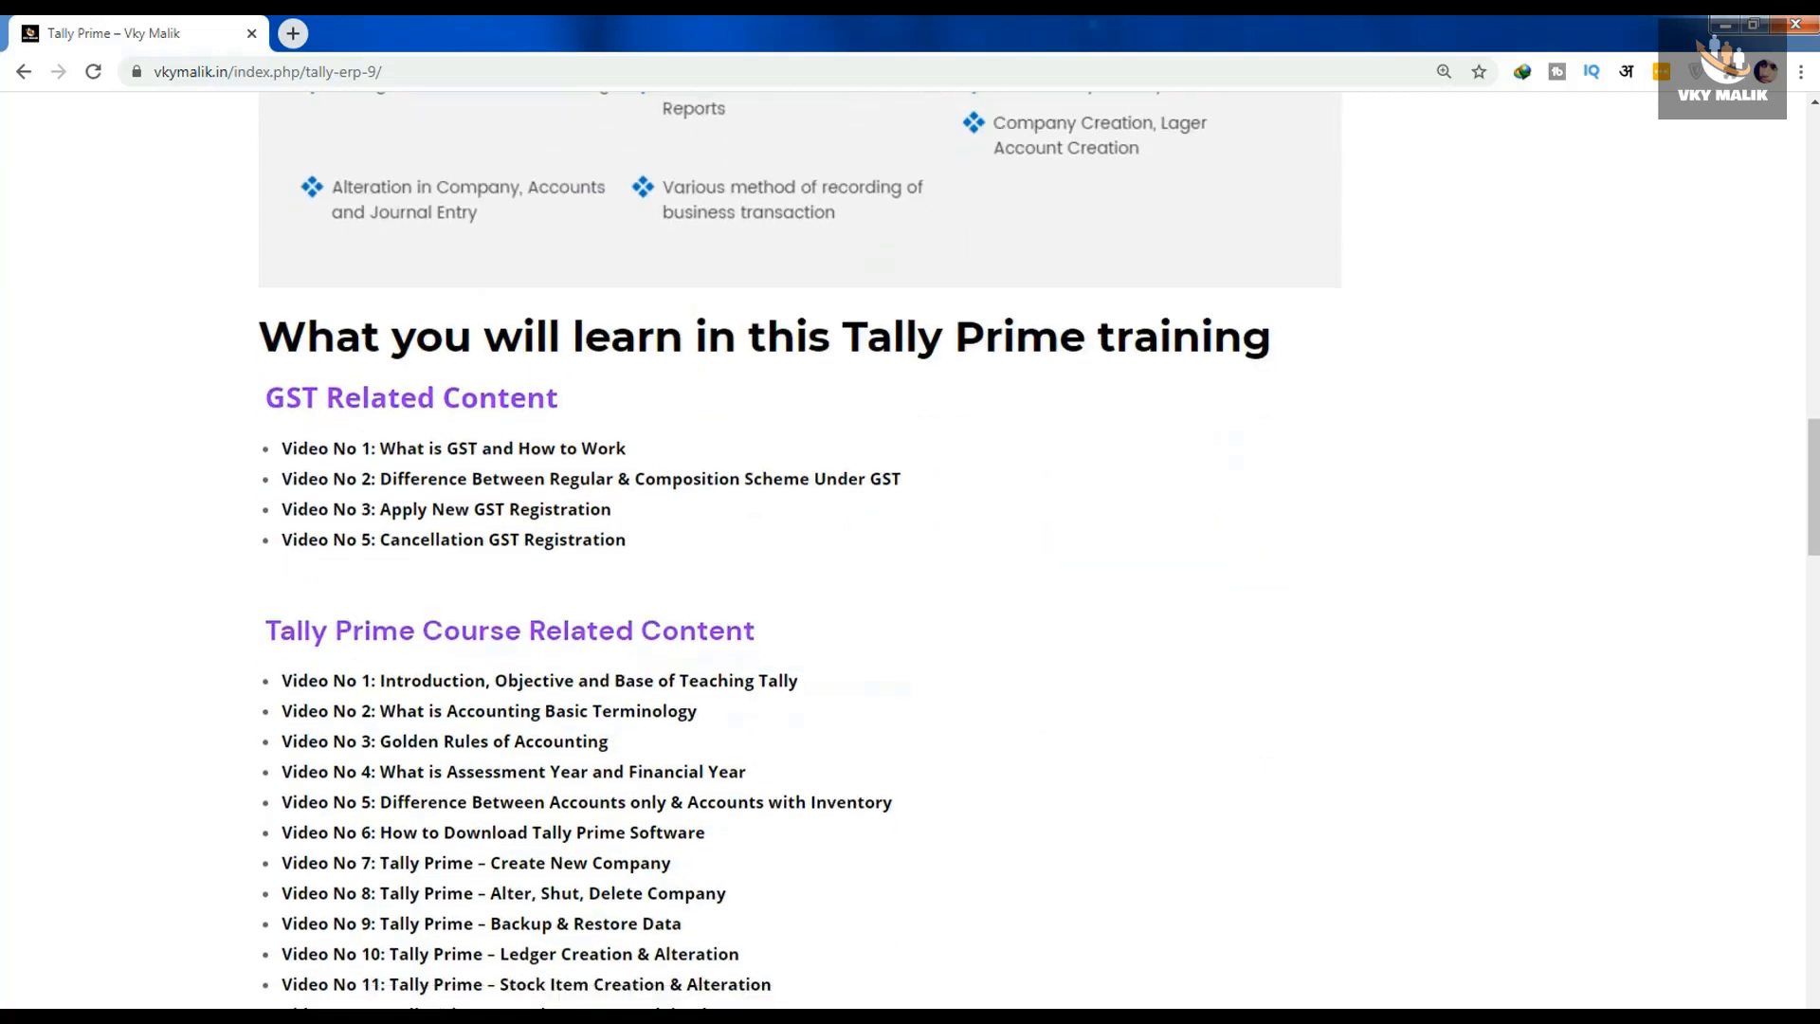
scroll(910, 551, "down", 1)
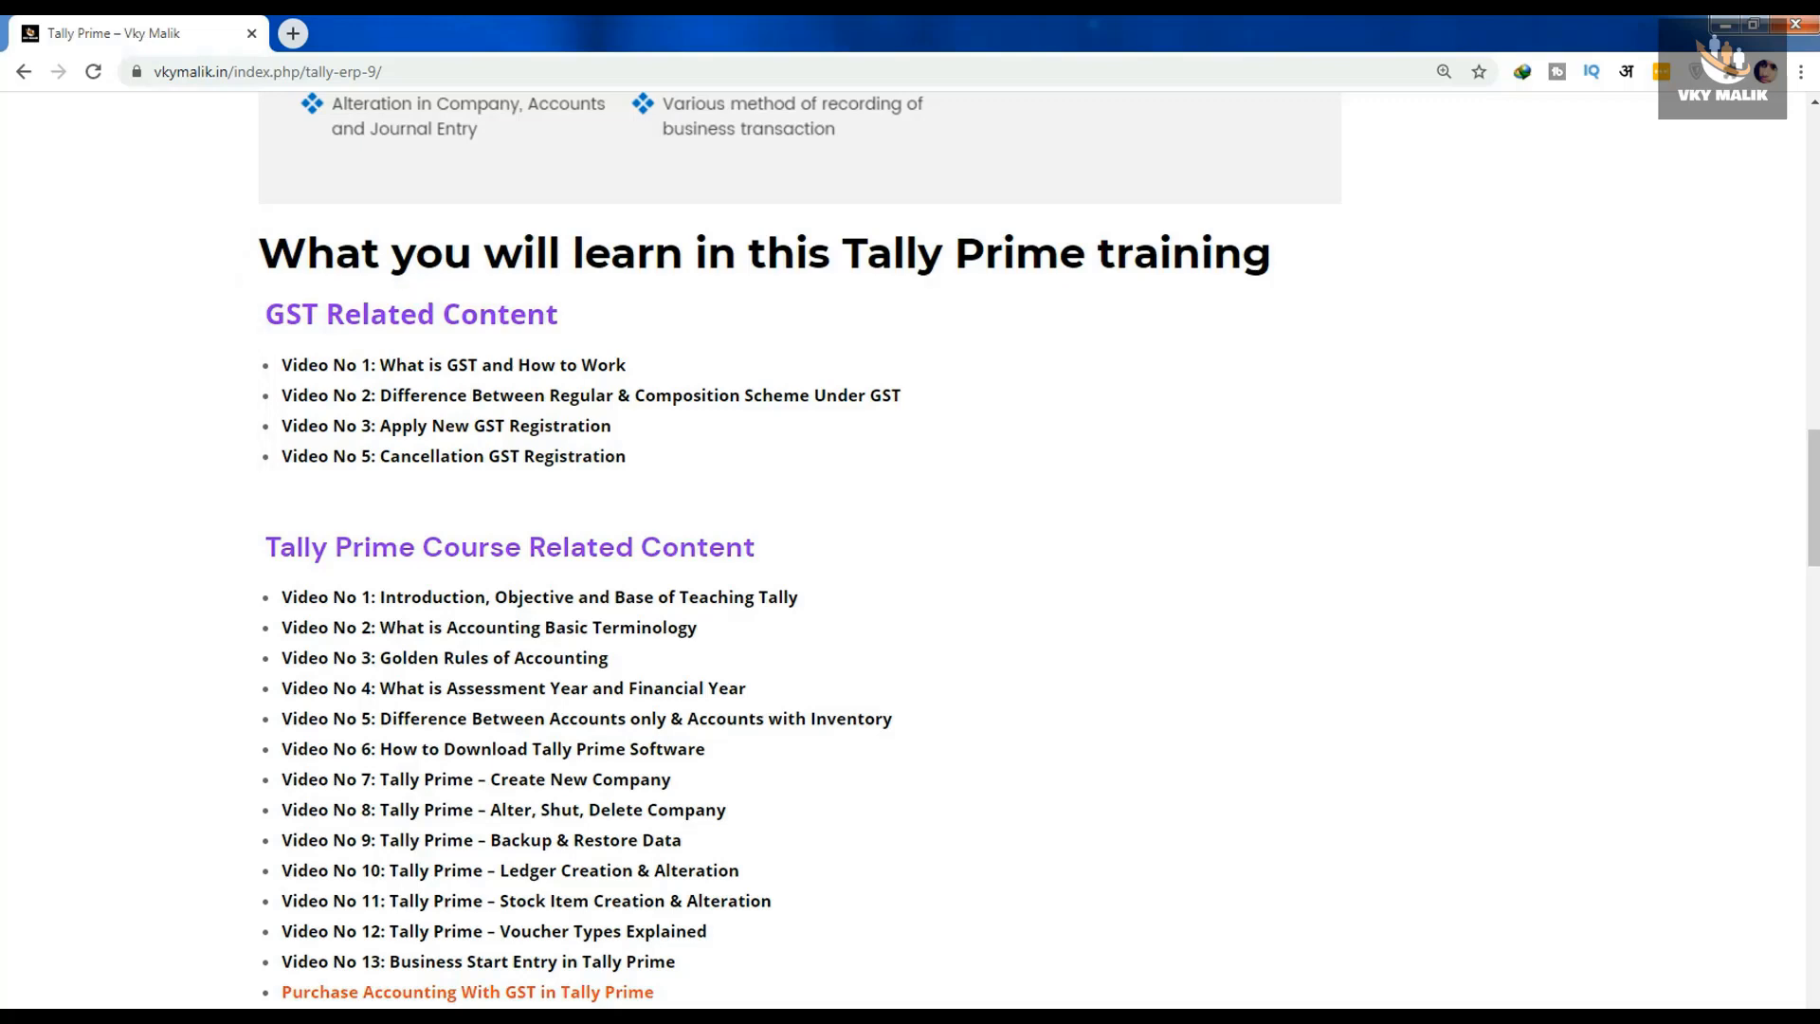
scroll(910, 551, "down", 1)
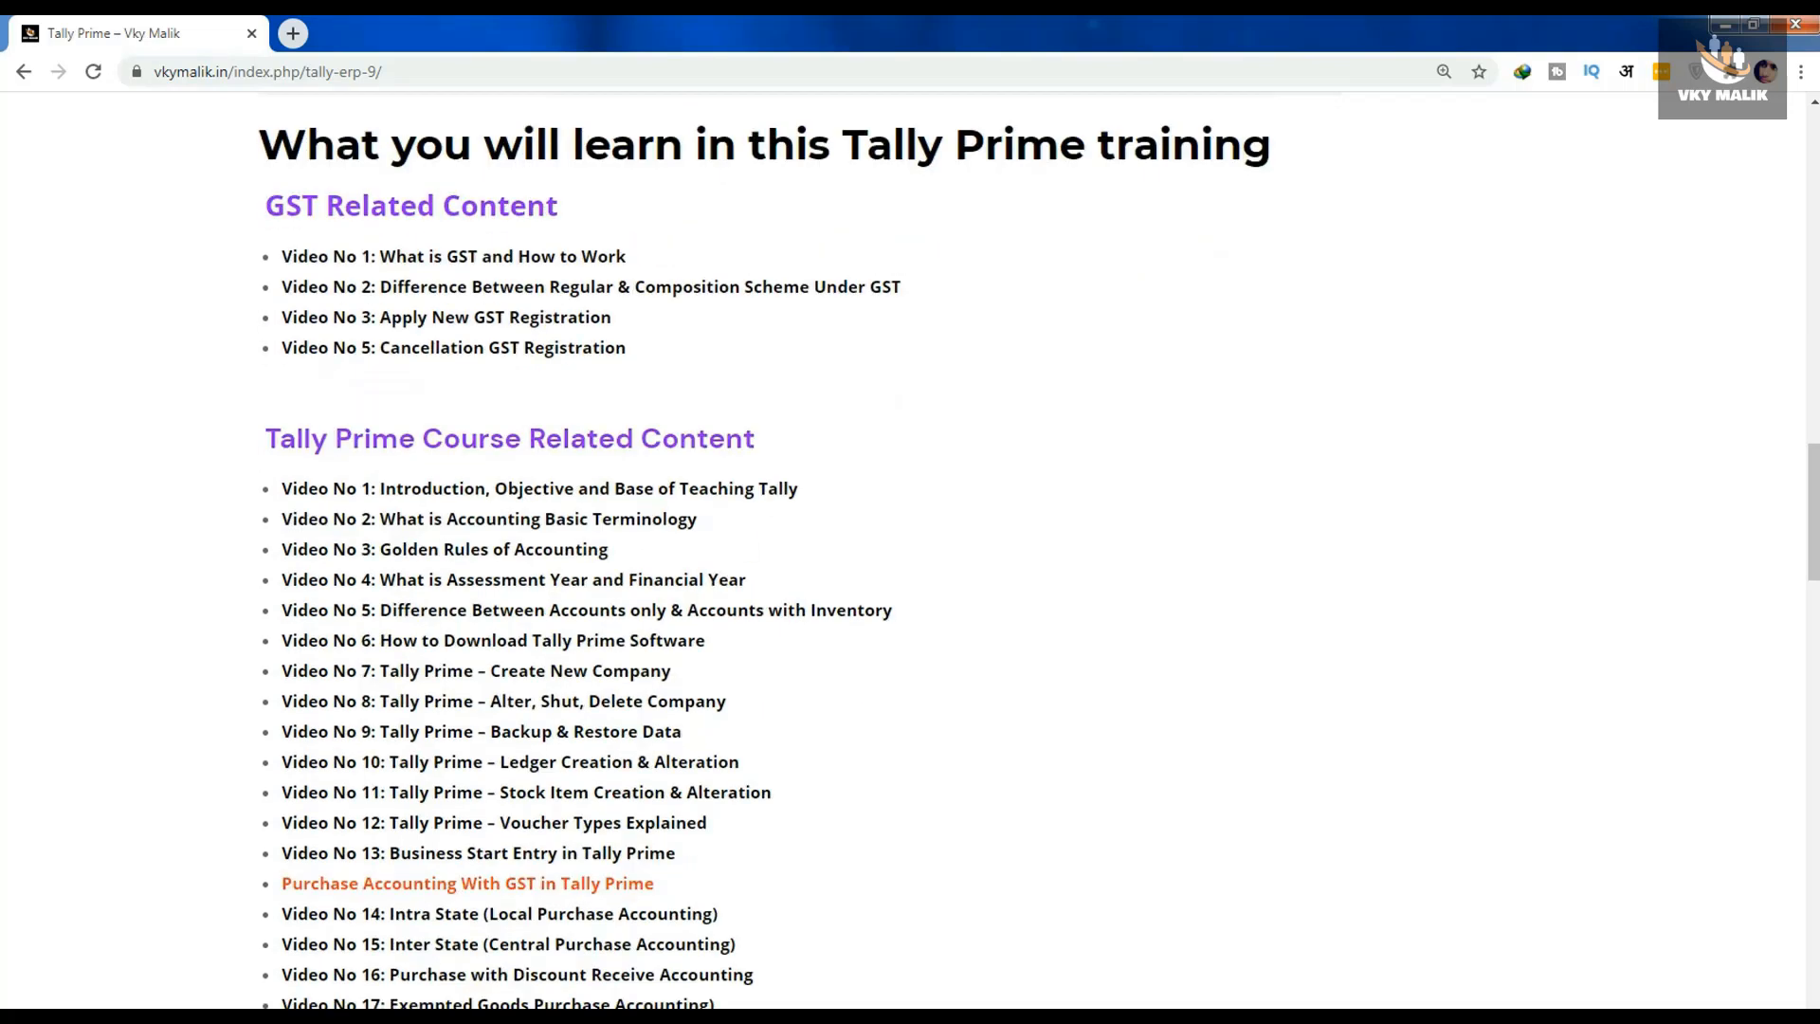
scroll(765, 550, "down", 3)
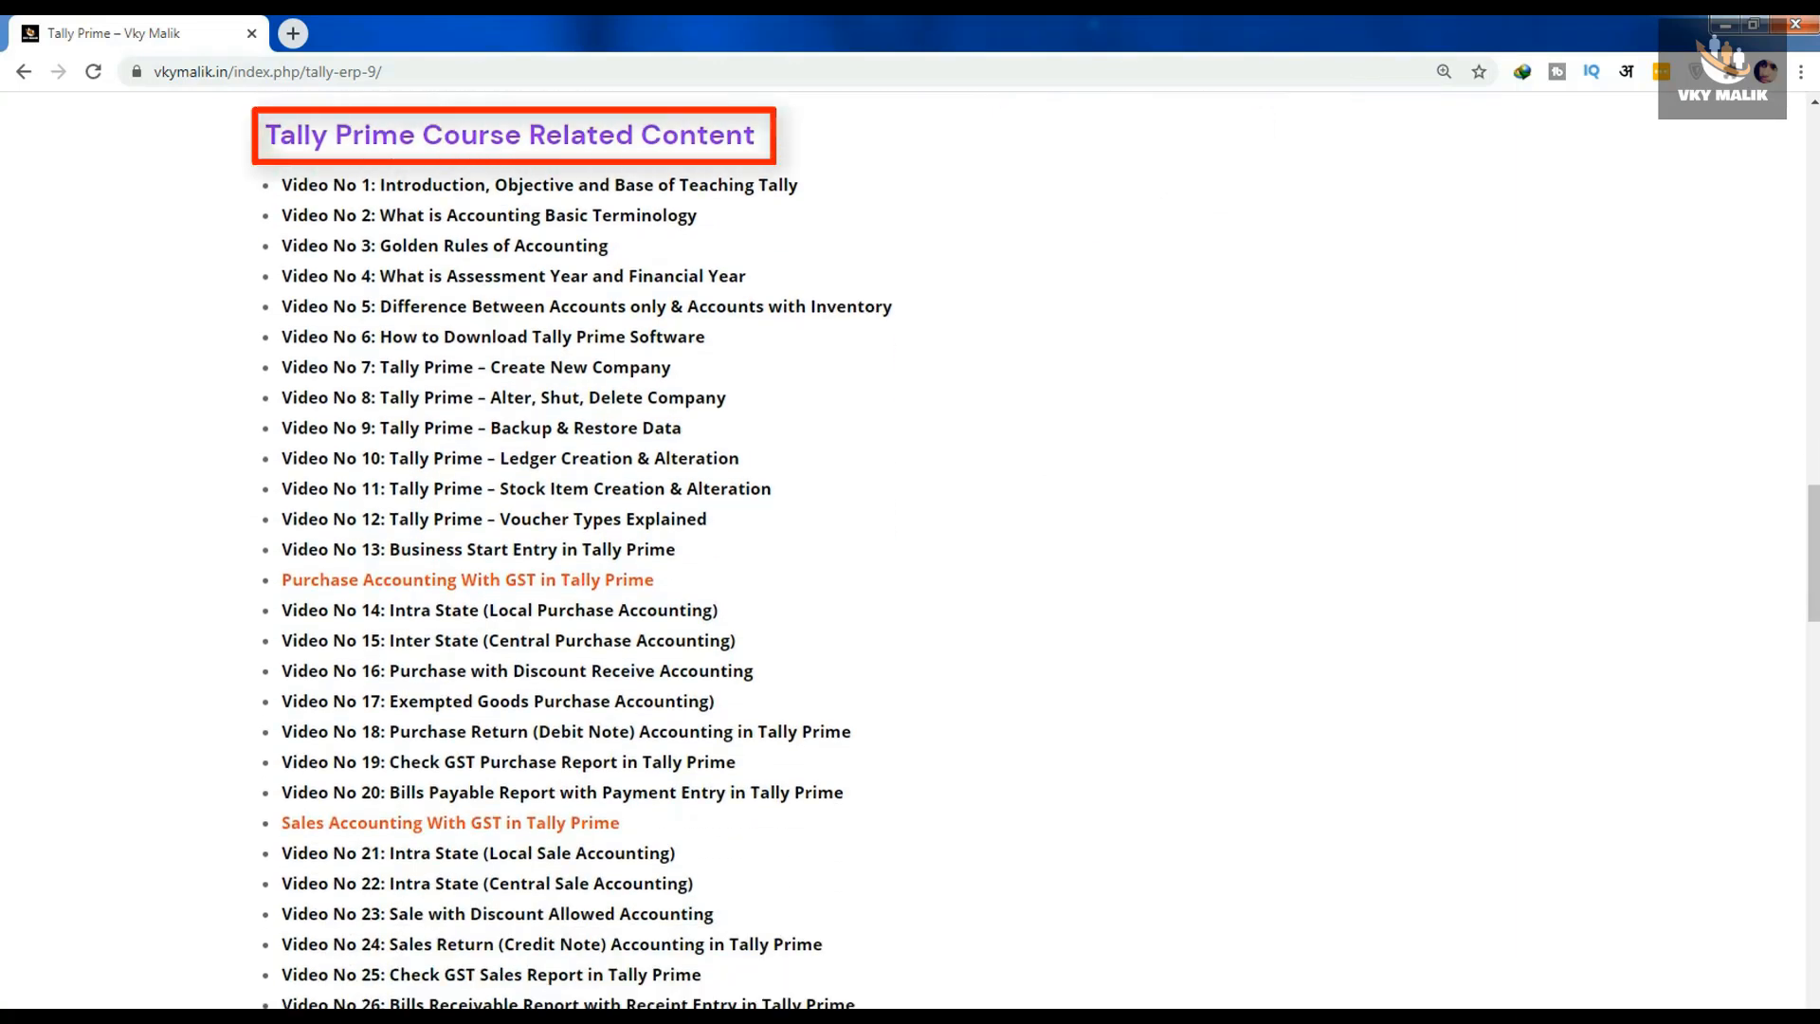
scroll(785, 547, "down", 7)
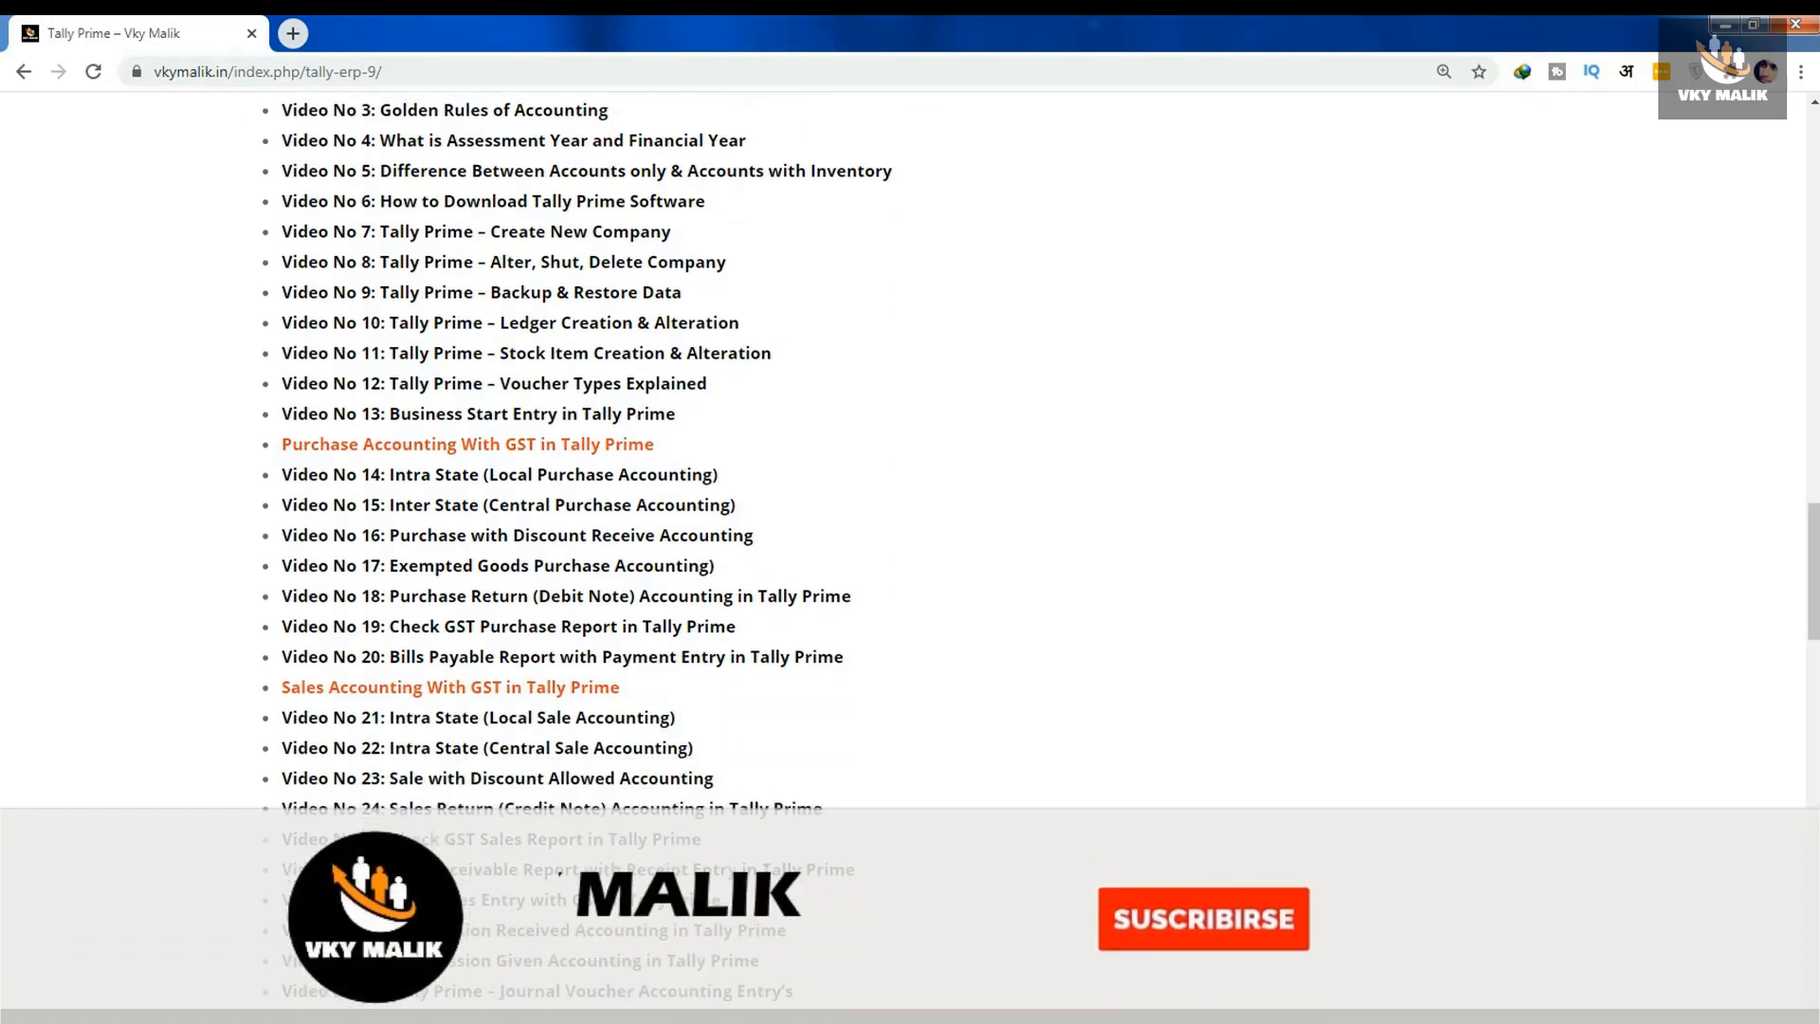
scroll(570, 456, "down", 7)
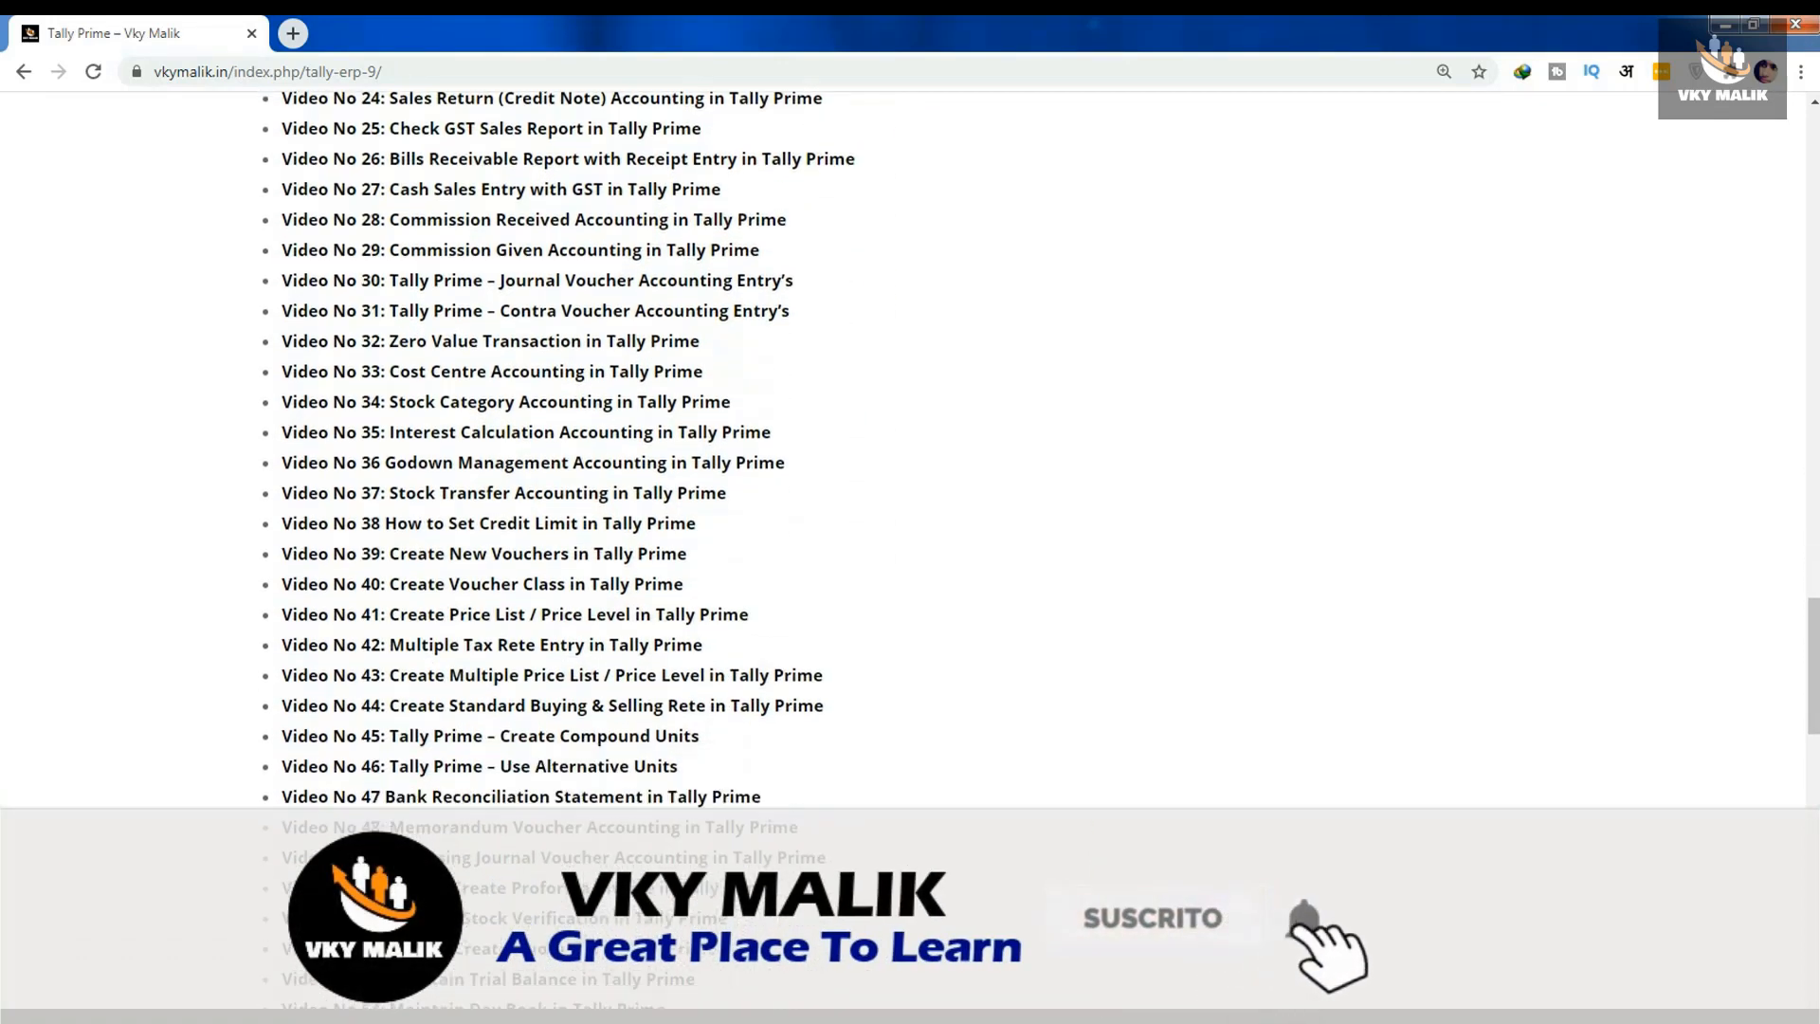
scroll(911, 557, "down", 4)
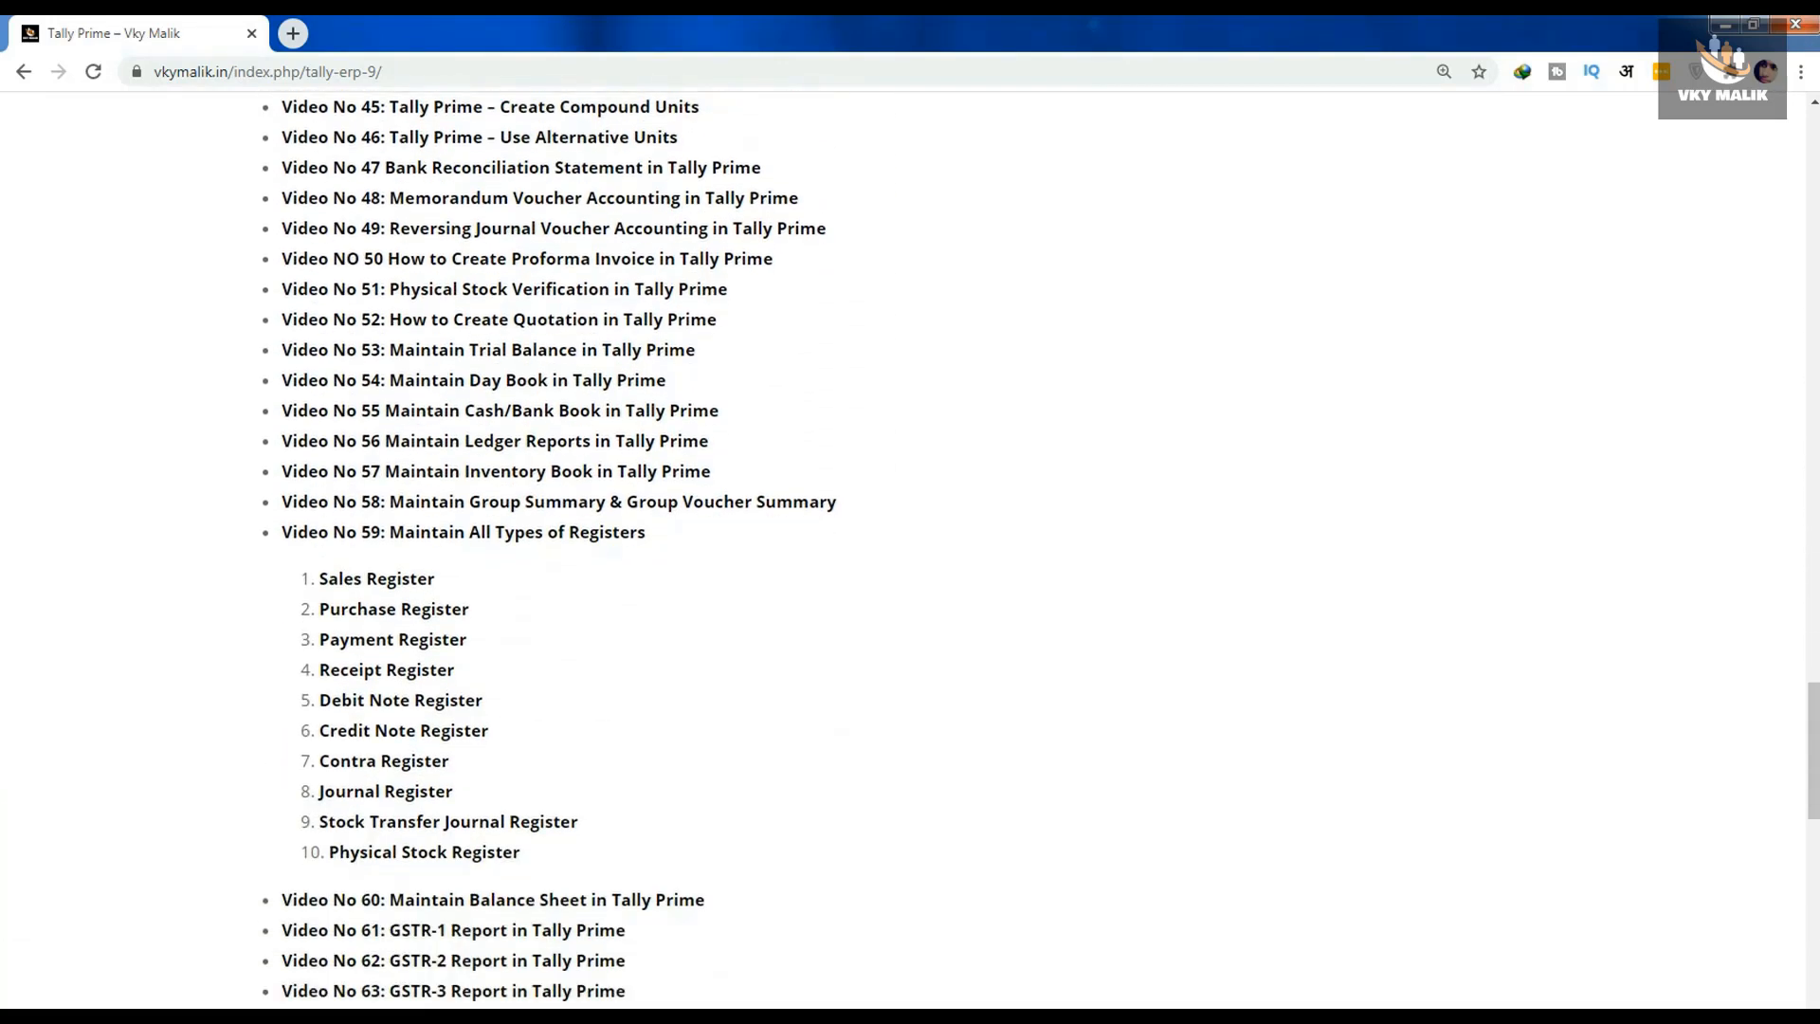
scroll(910, 557, "down", 4)
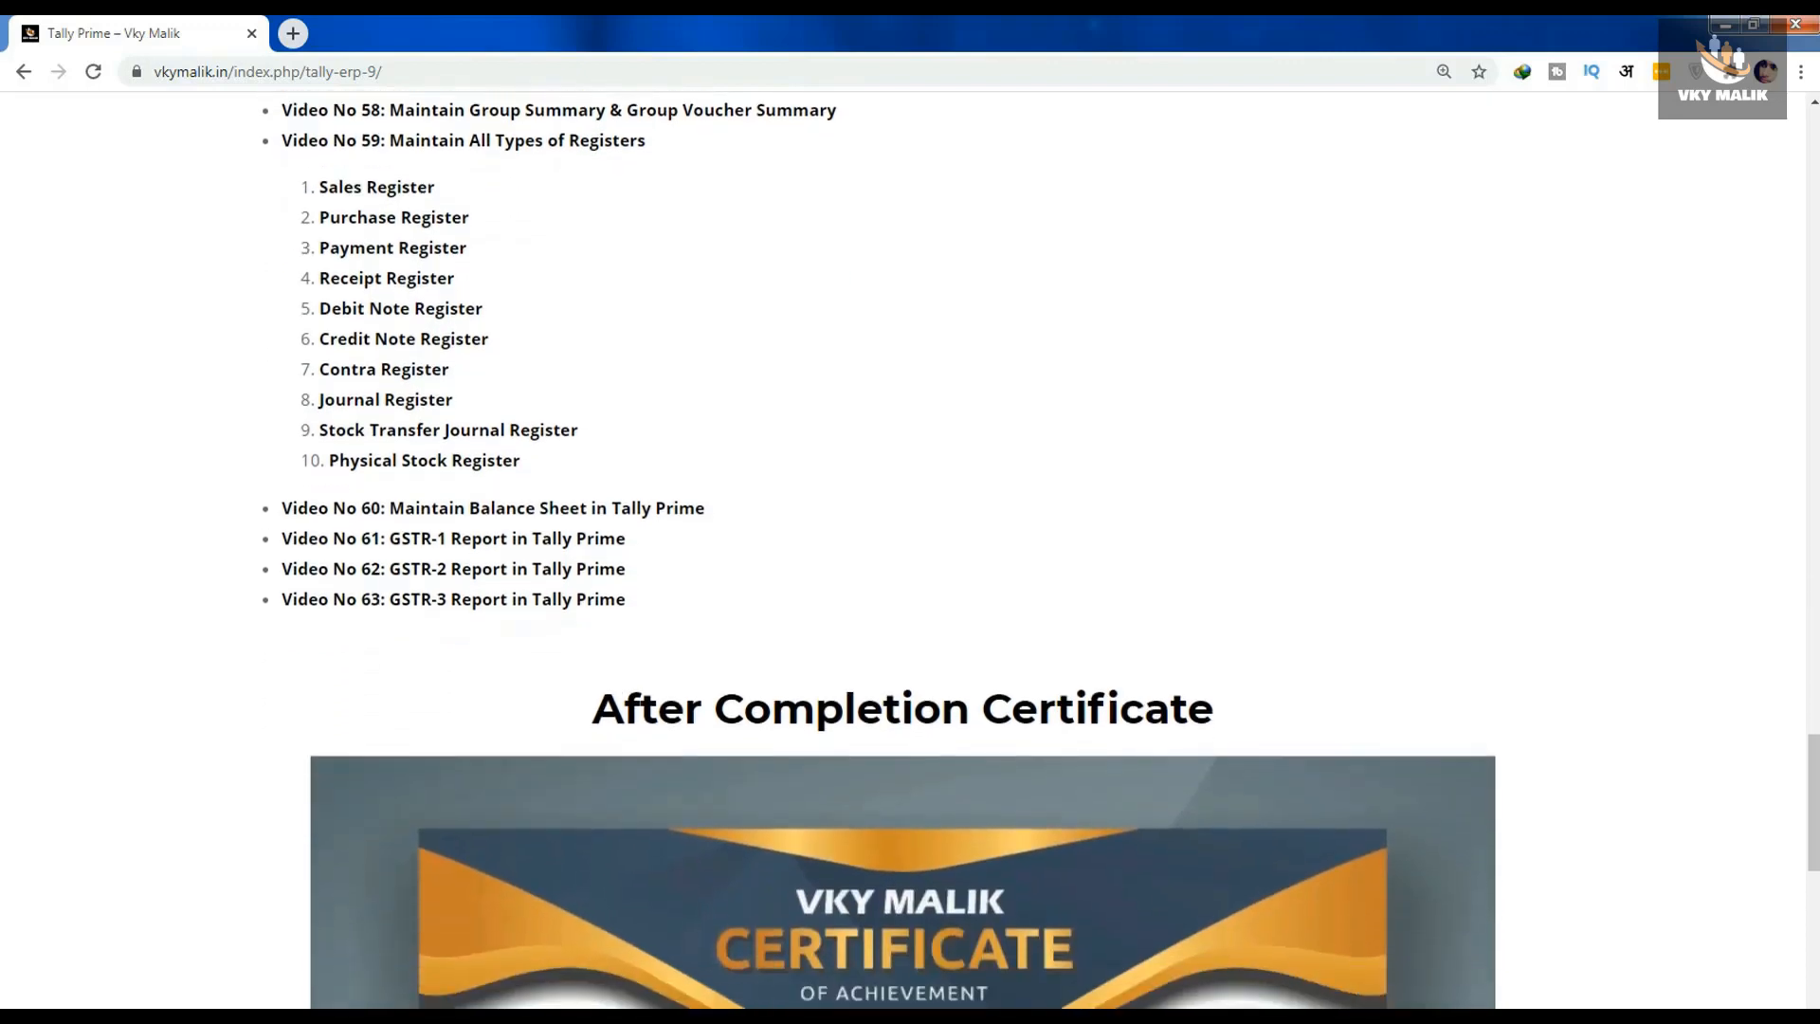
scroll(910, 558, "down", 3)
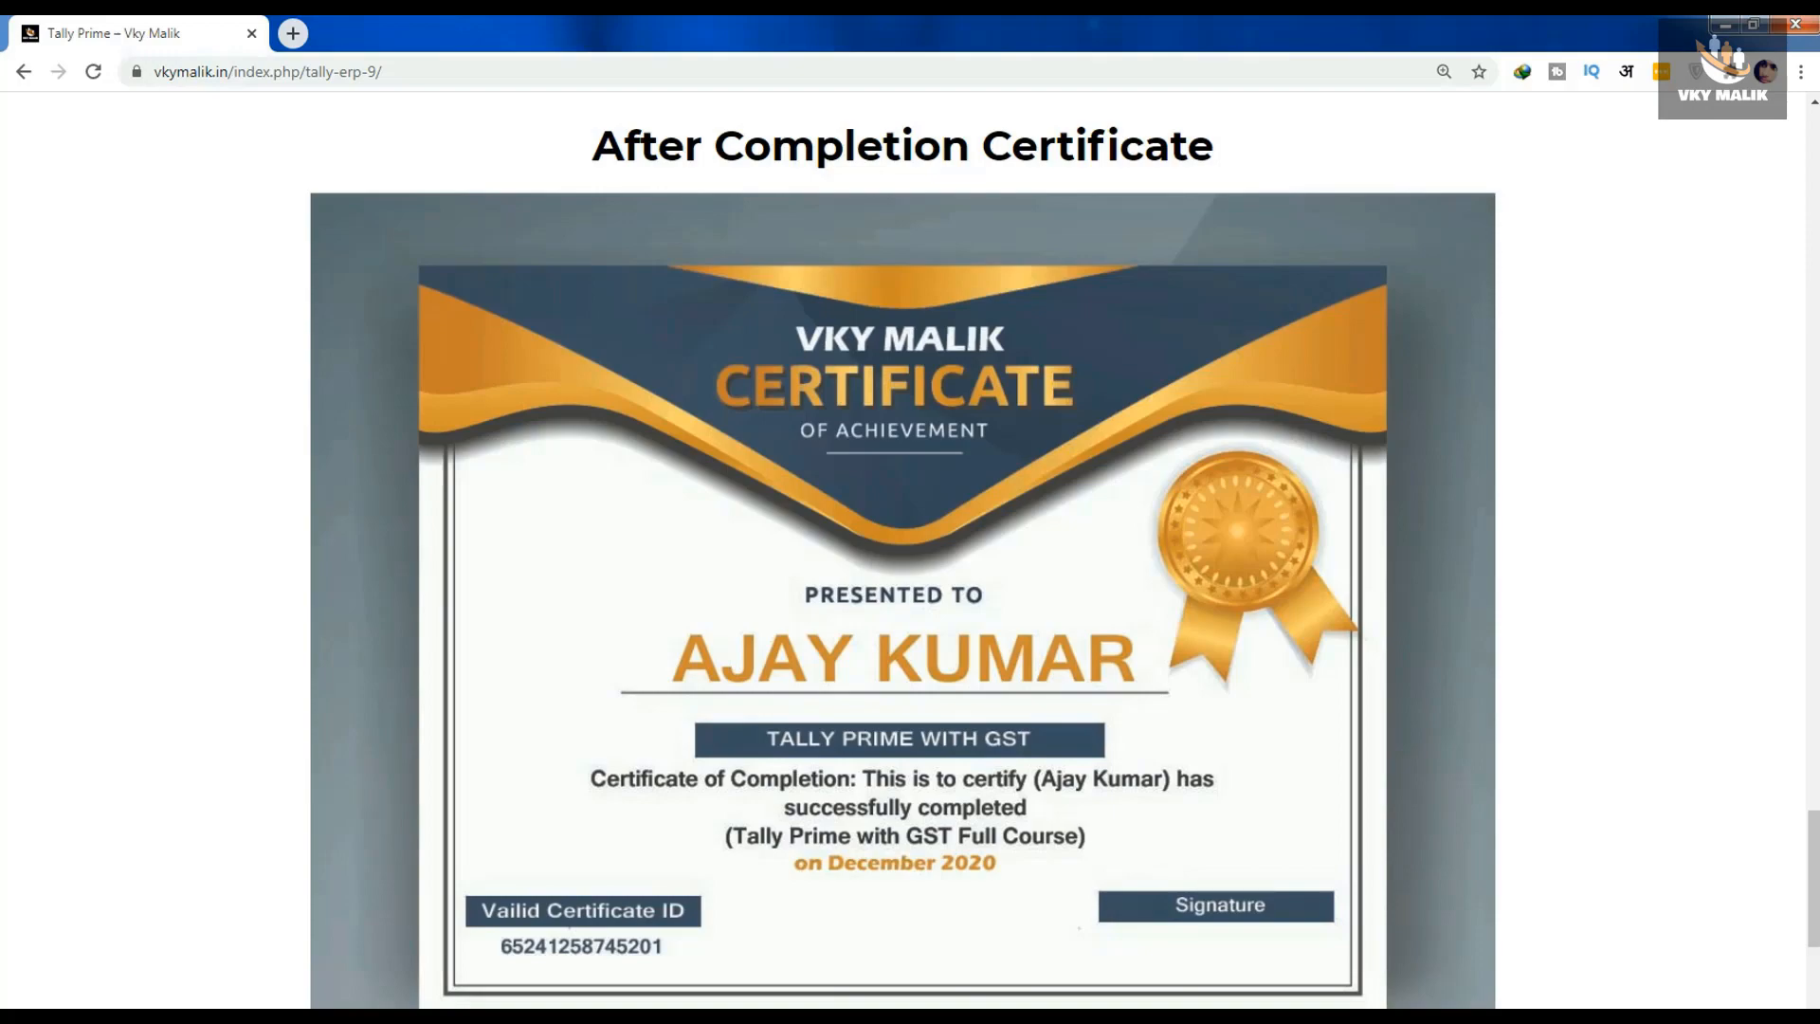
scroll(551, 752, "down", 10)
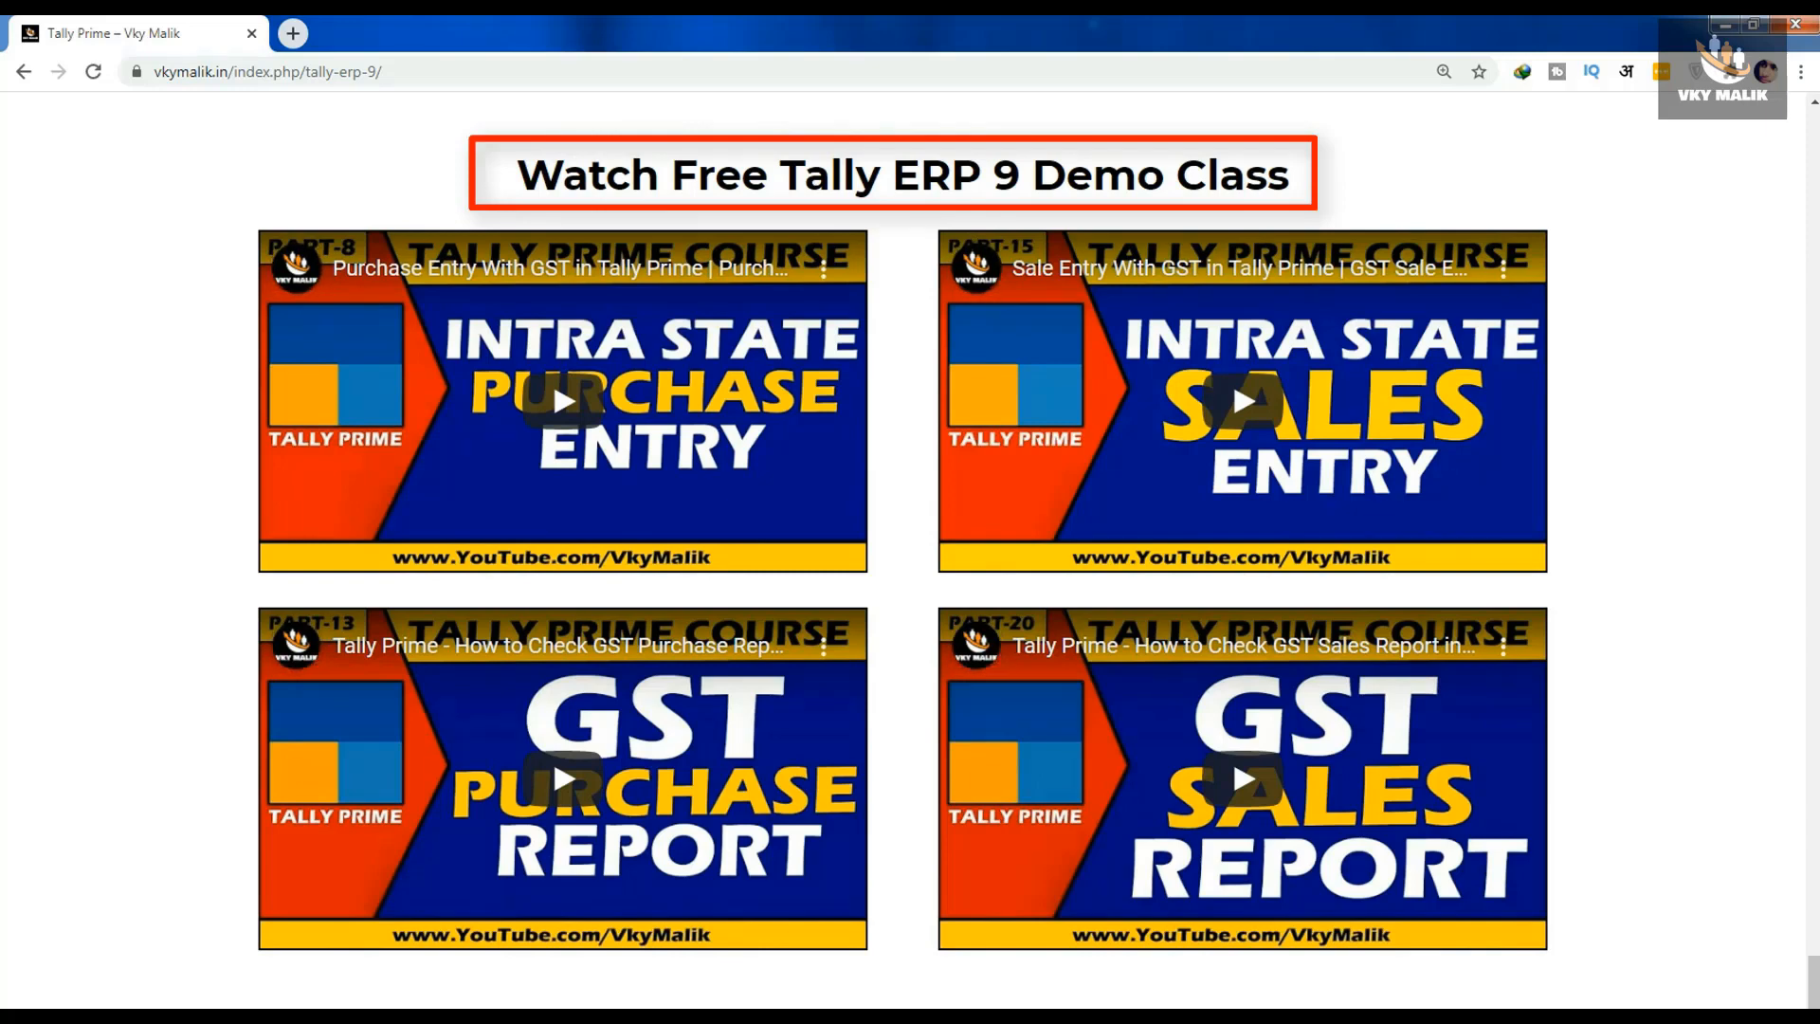
Go back over the completion certificate and return to the purchase option below the Tally Prime course banner.
scroll(553, 752, "up", 10)
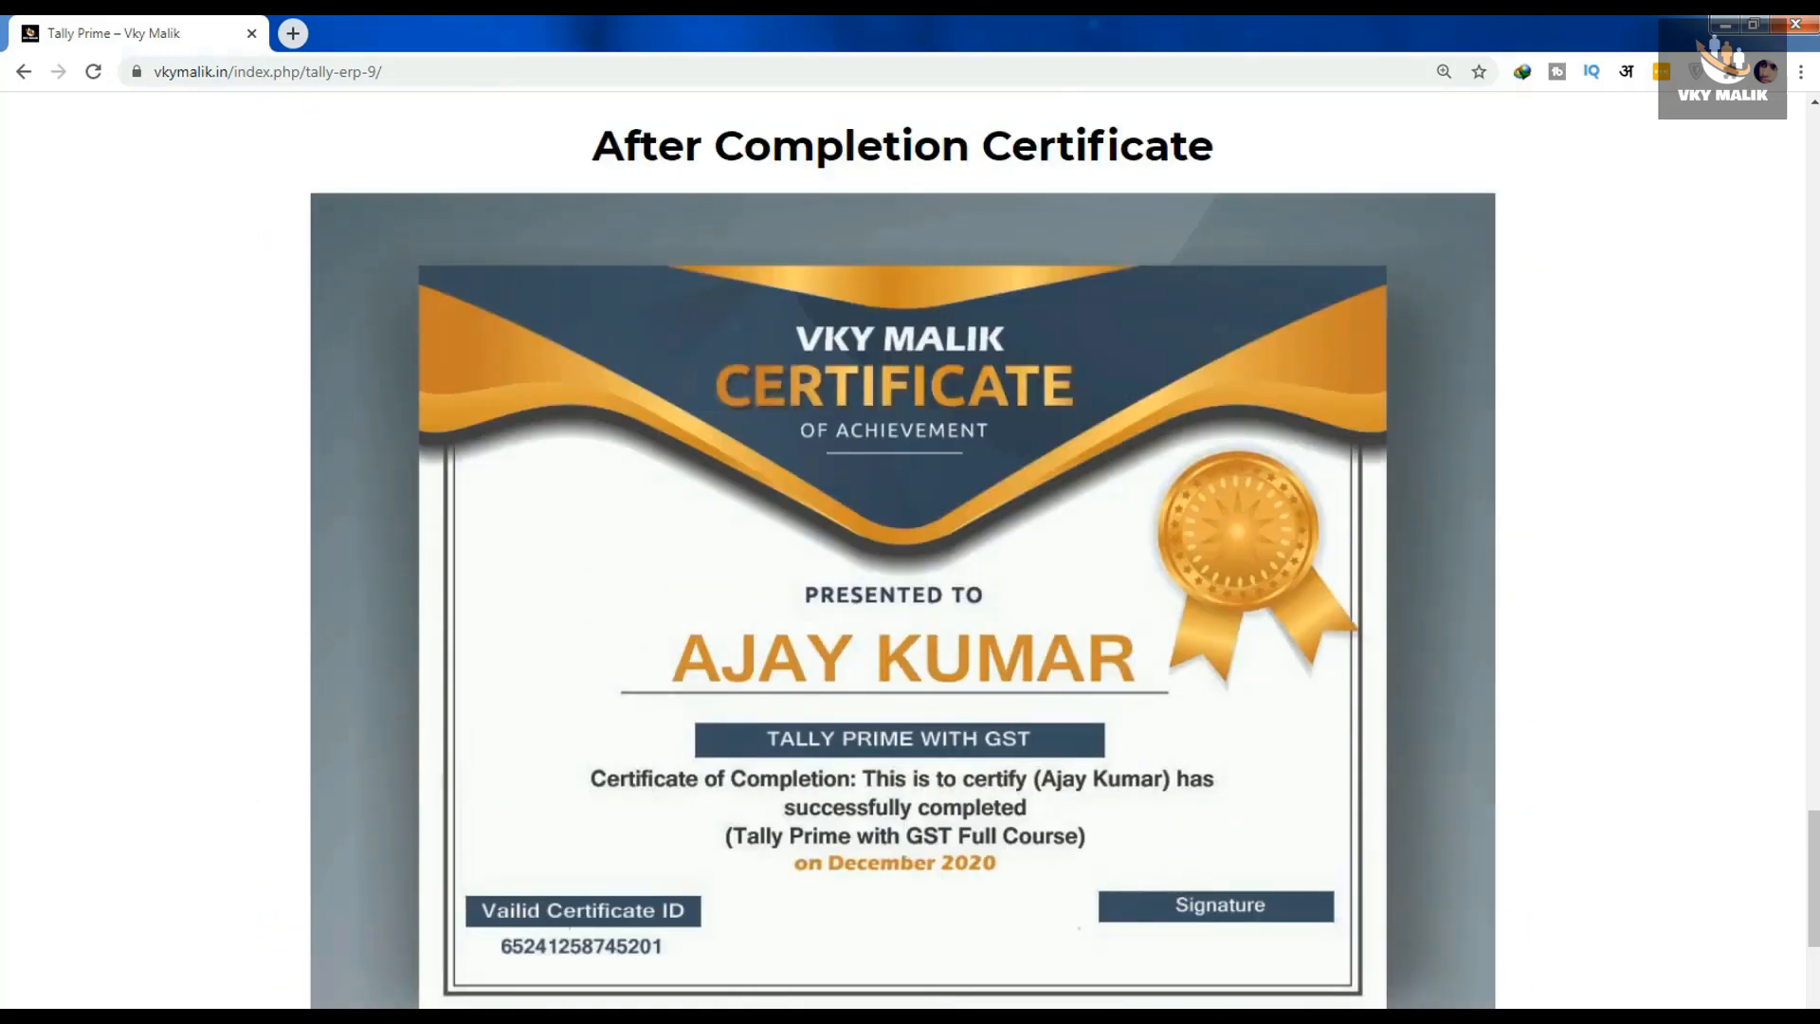
scroll(910, 550, "up", 1)
scroll(911, 551, "down", 1)
scroll(911, 551, "up", 20)
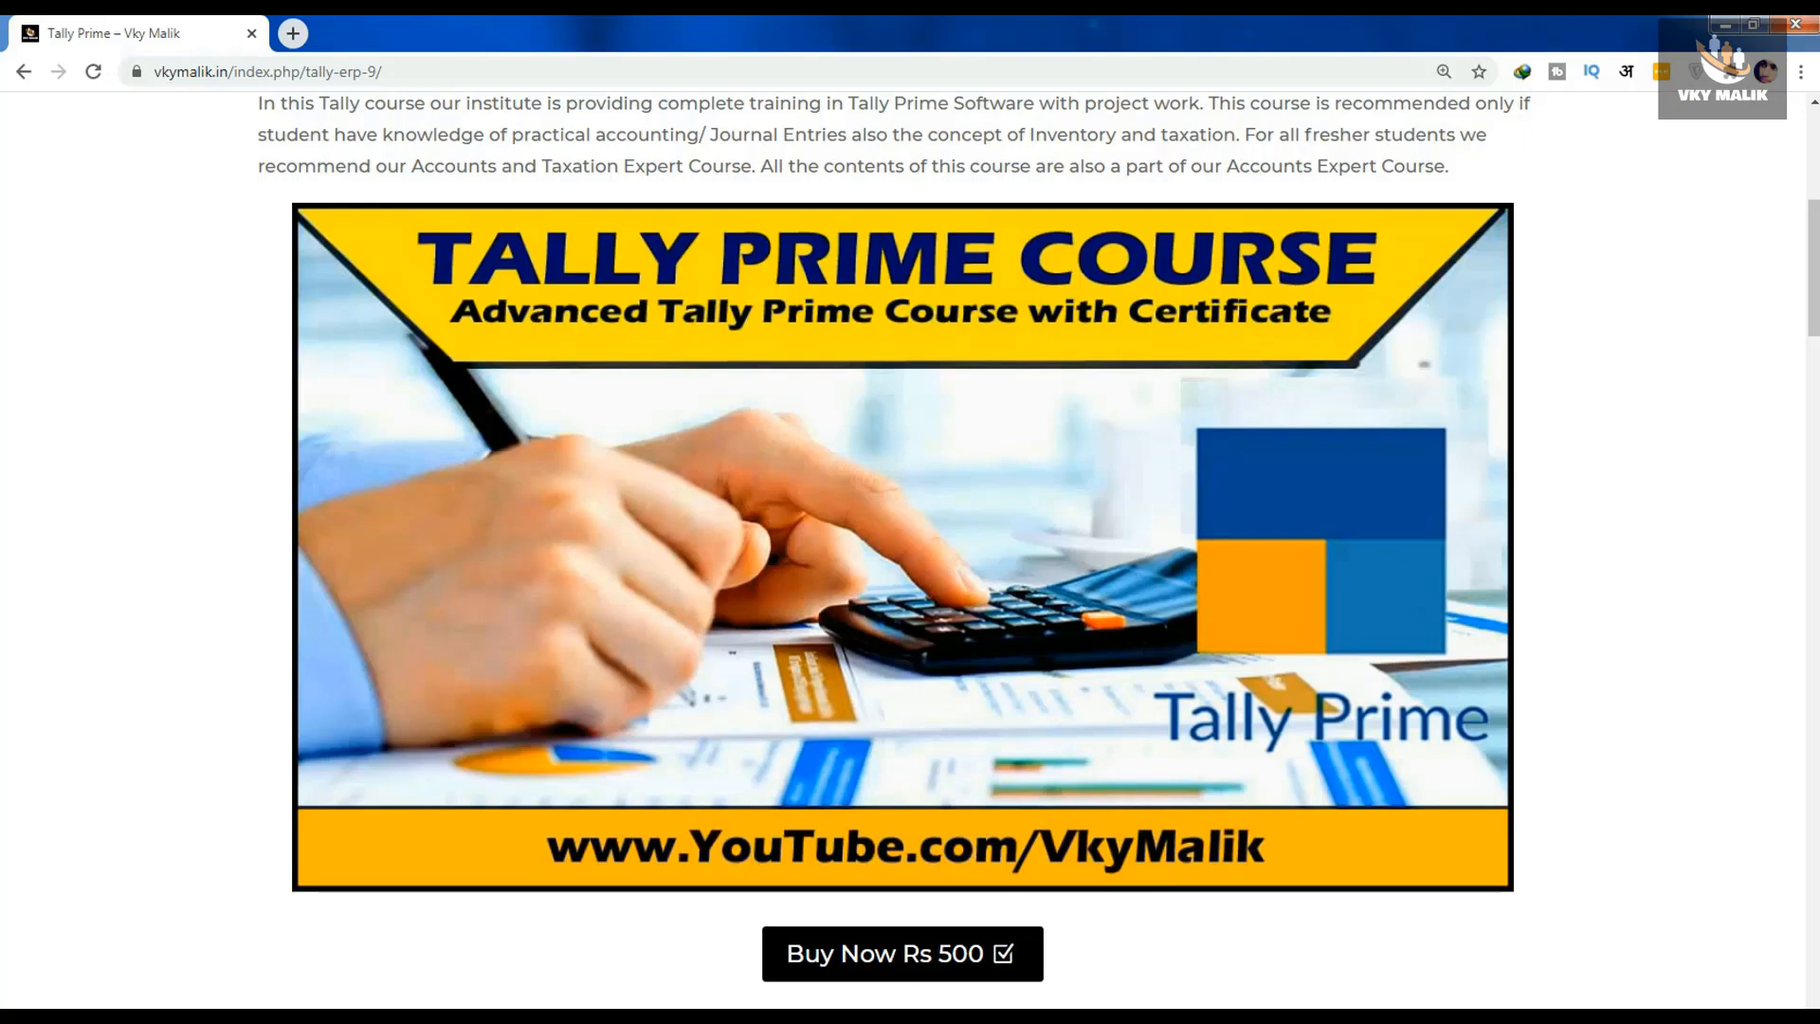
scroll(903, 550, "up", 1)
scroll(903, 550, "down", 2)
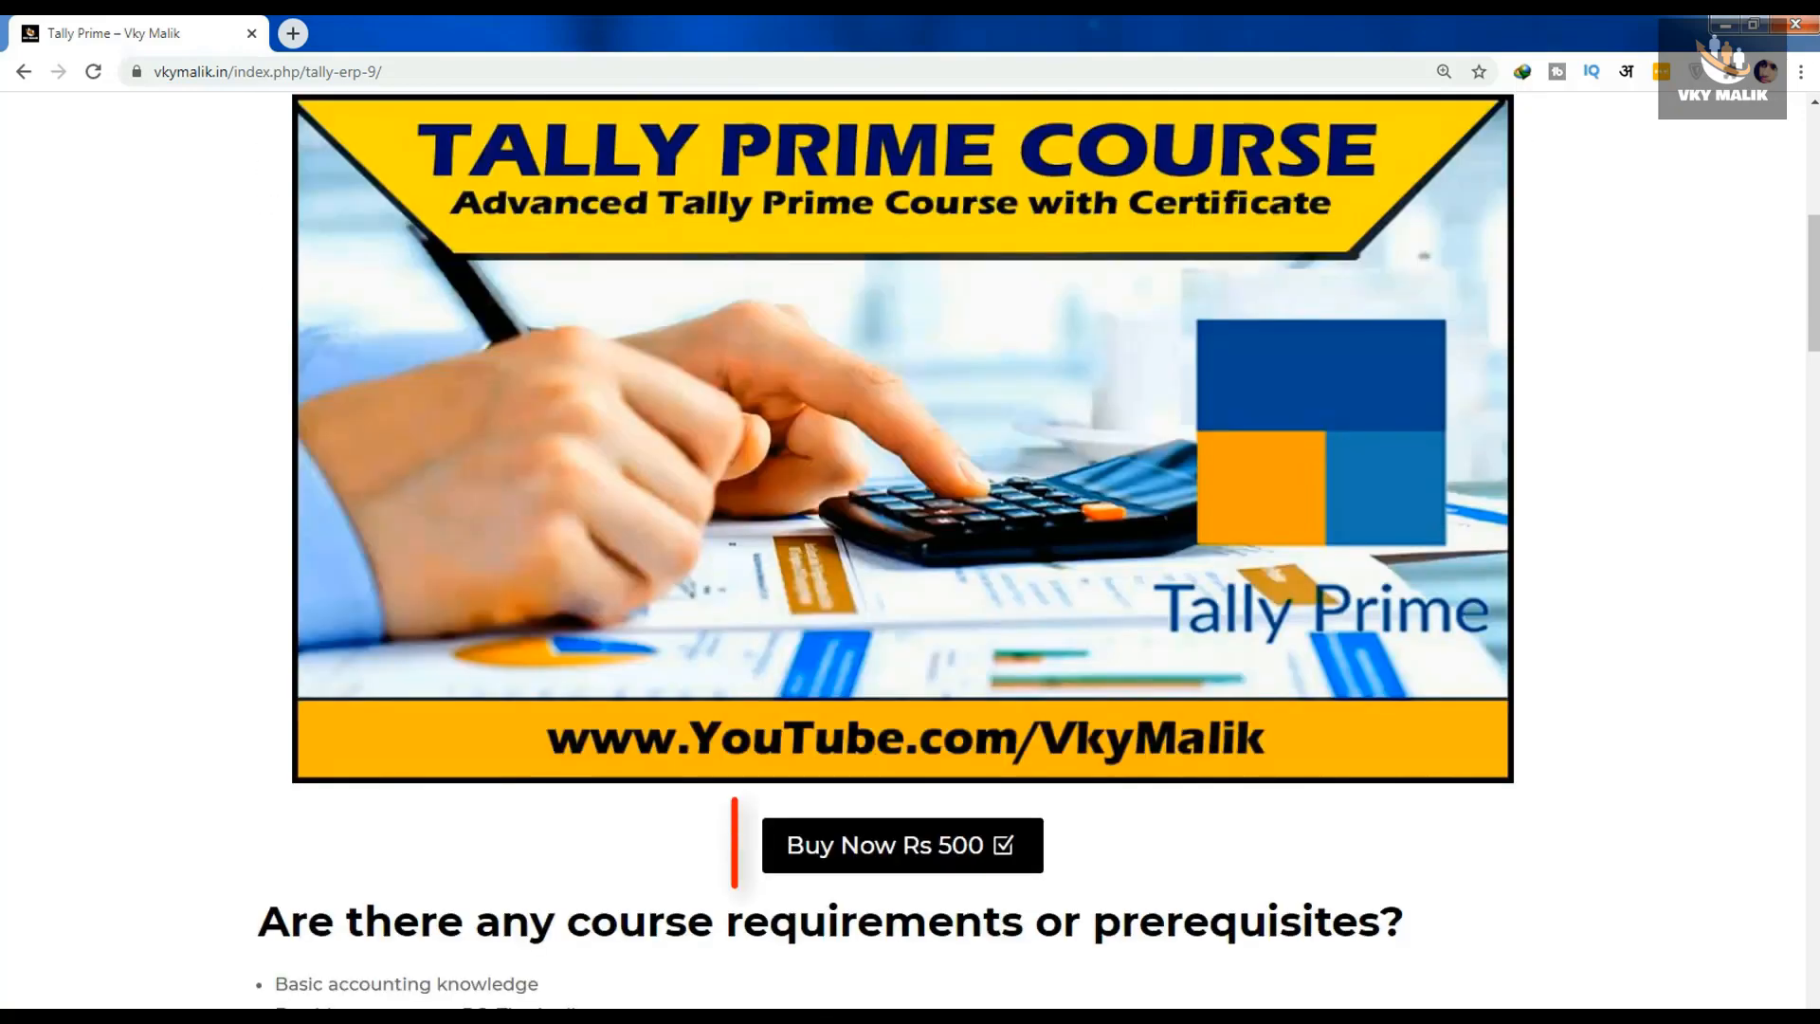